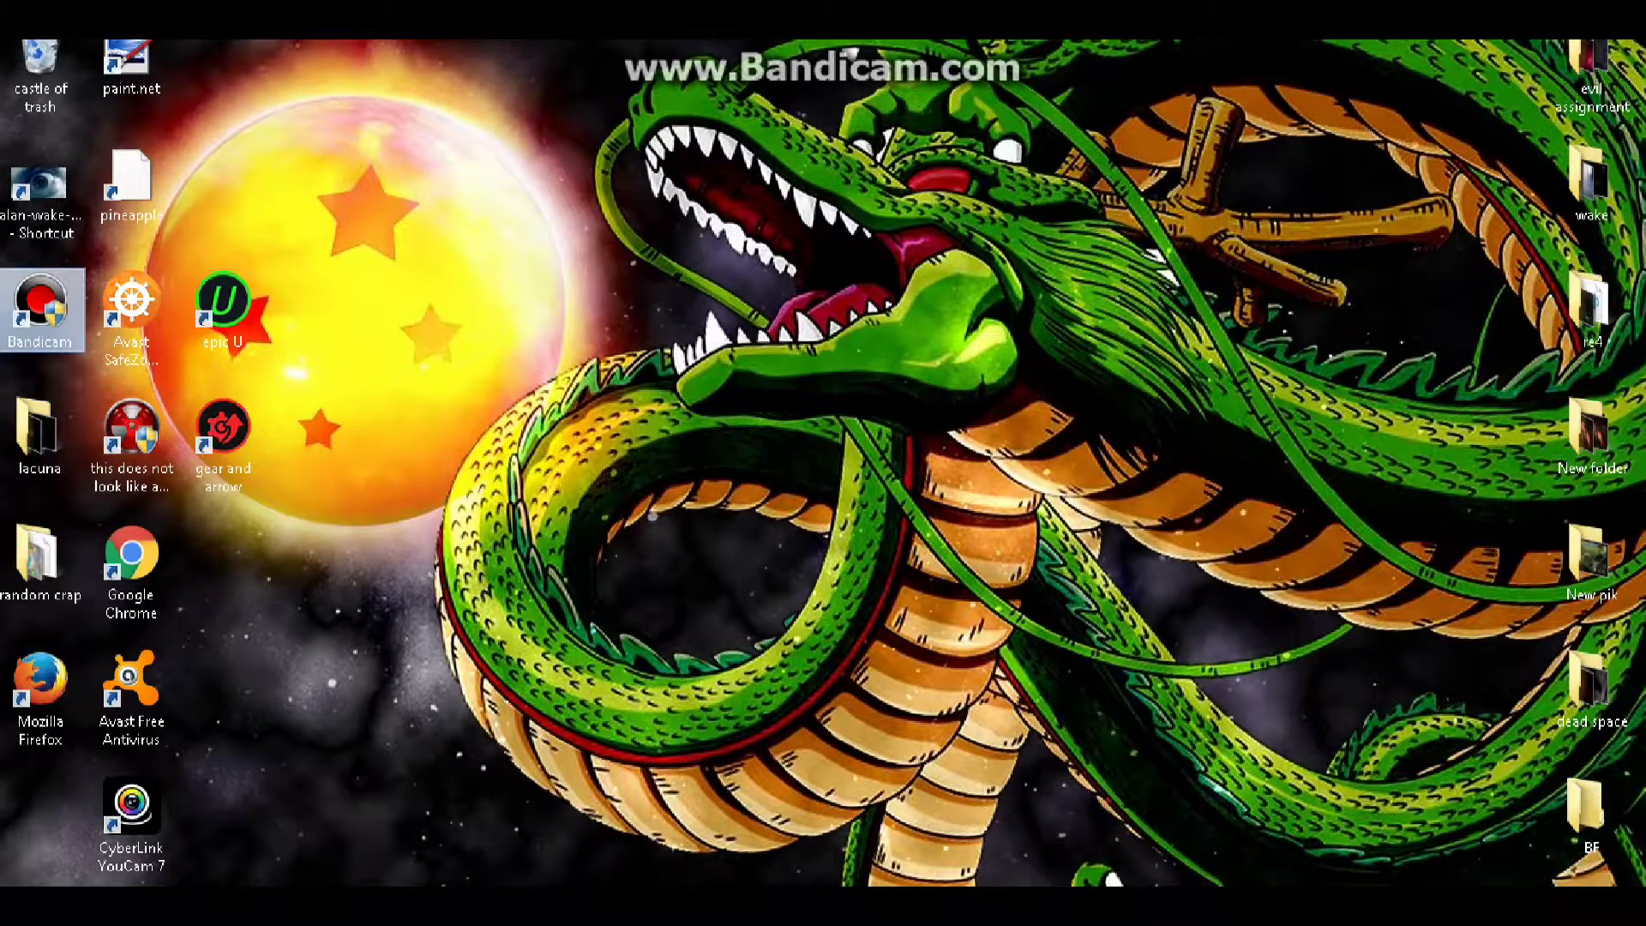
Launch paint.net, then open the noob folder inside Pictures in File Explorer.
left_click(131, 68)
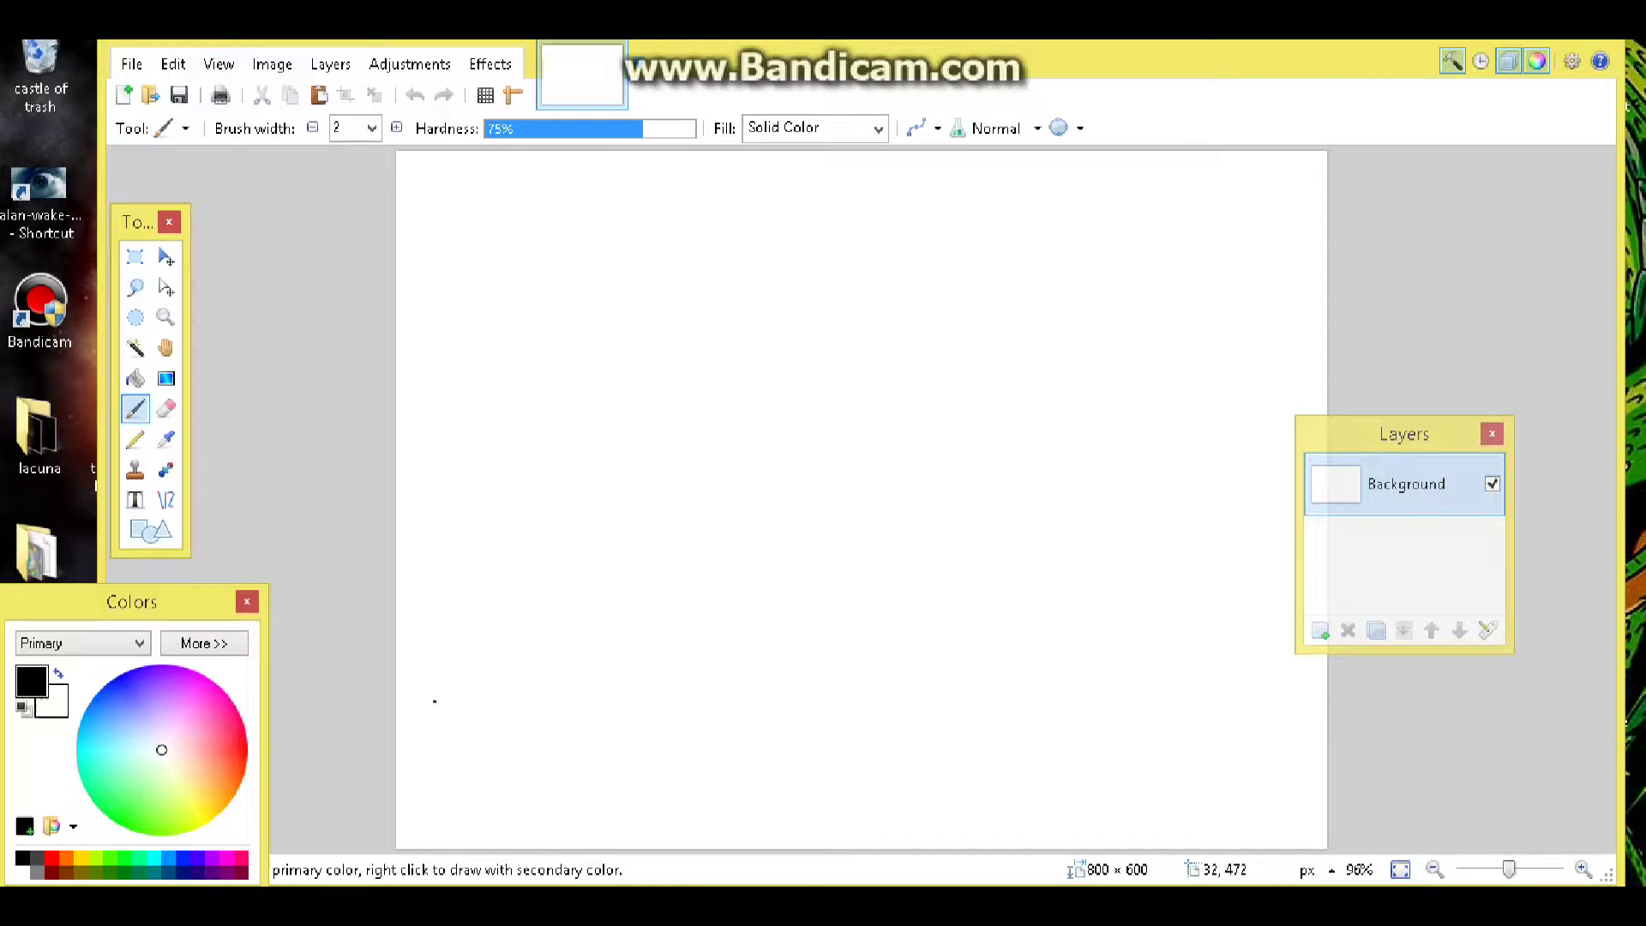
left_click(341, 899)
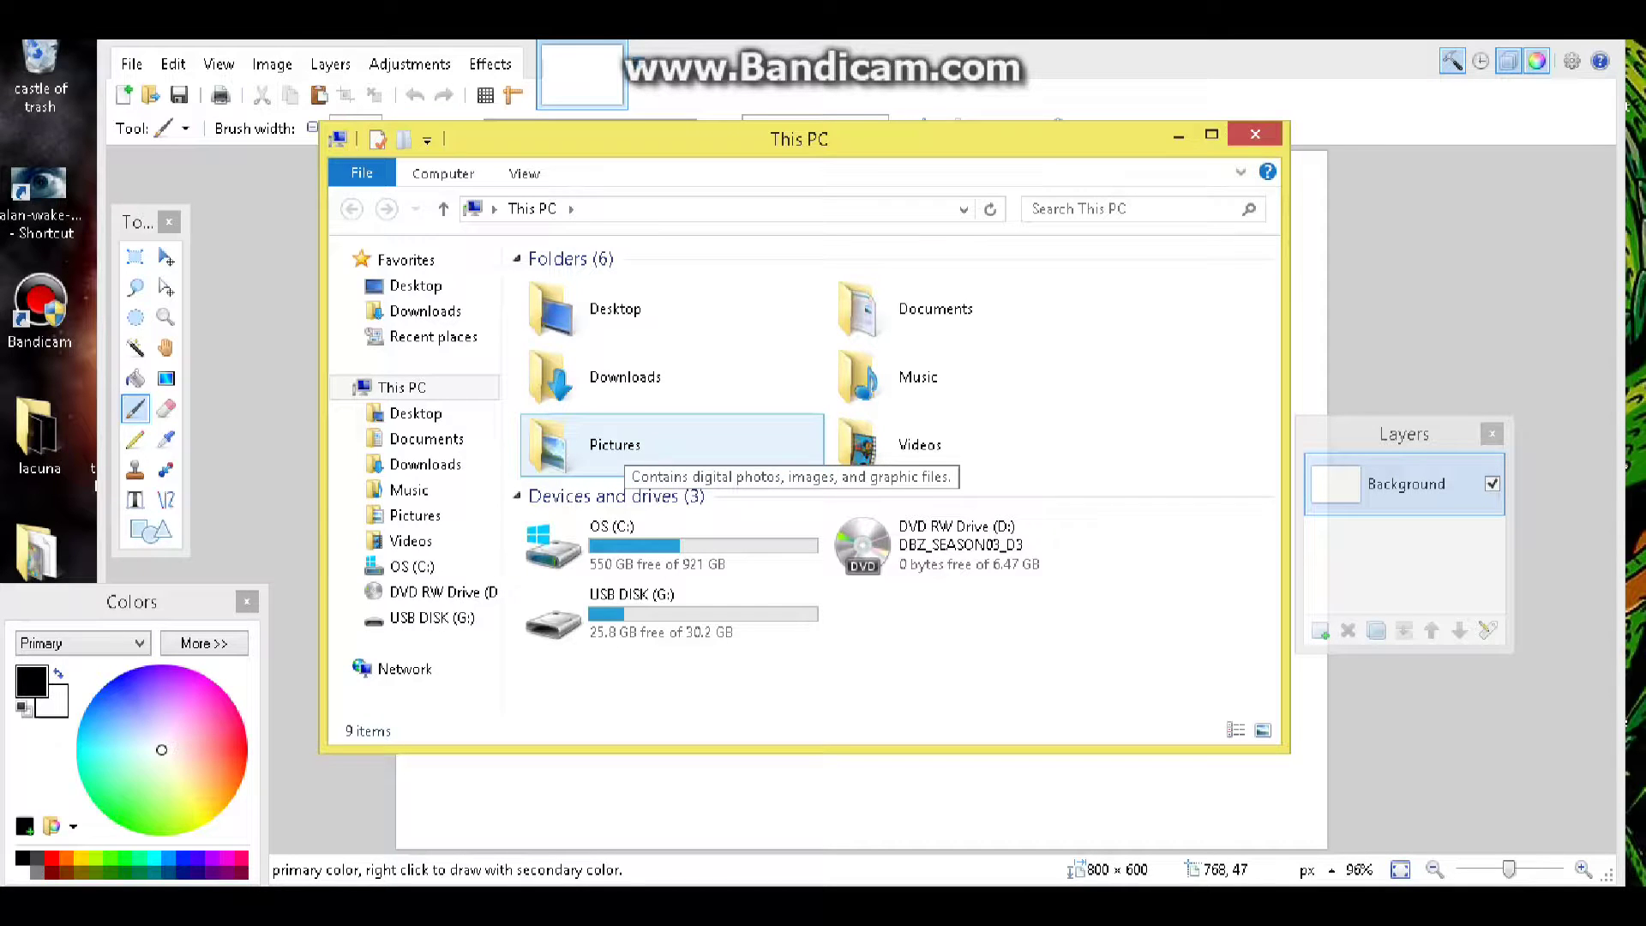
double_click(615, 444)
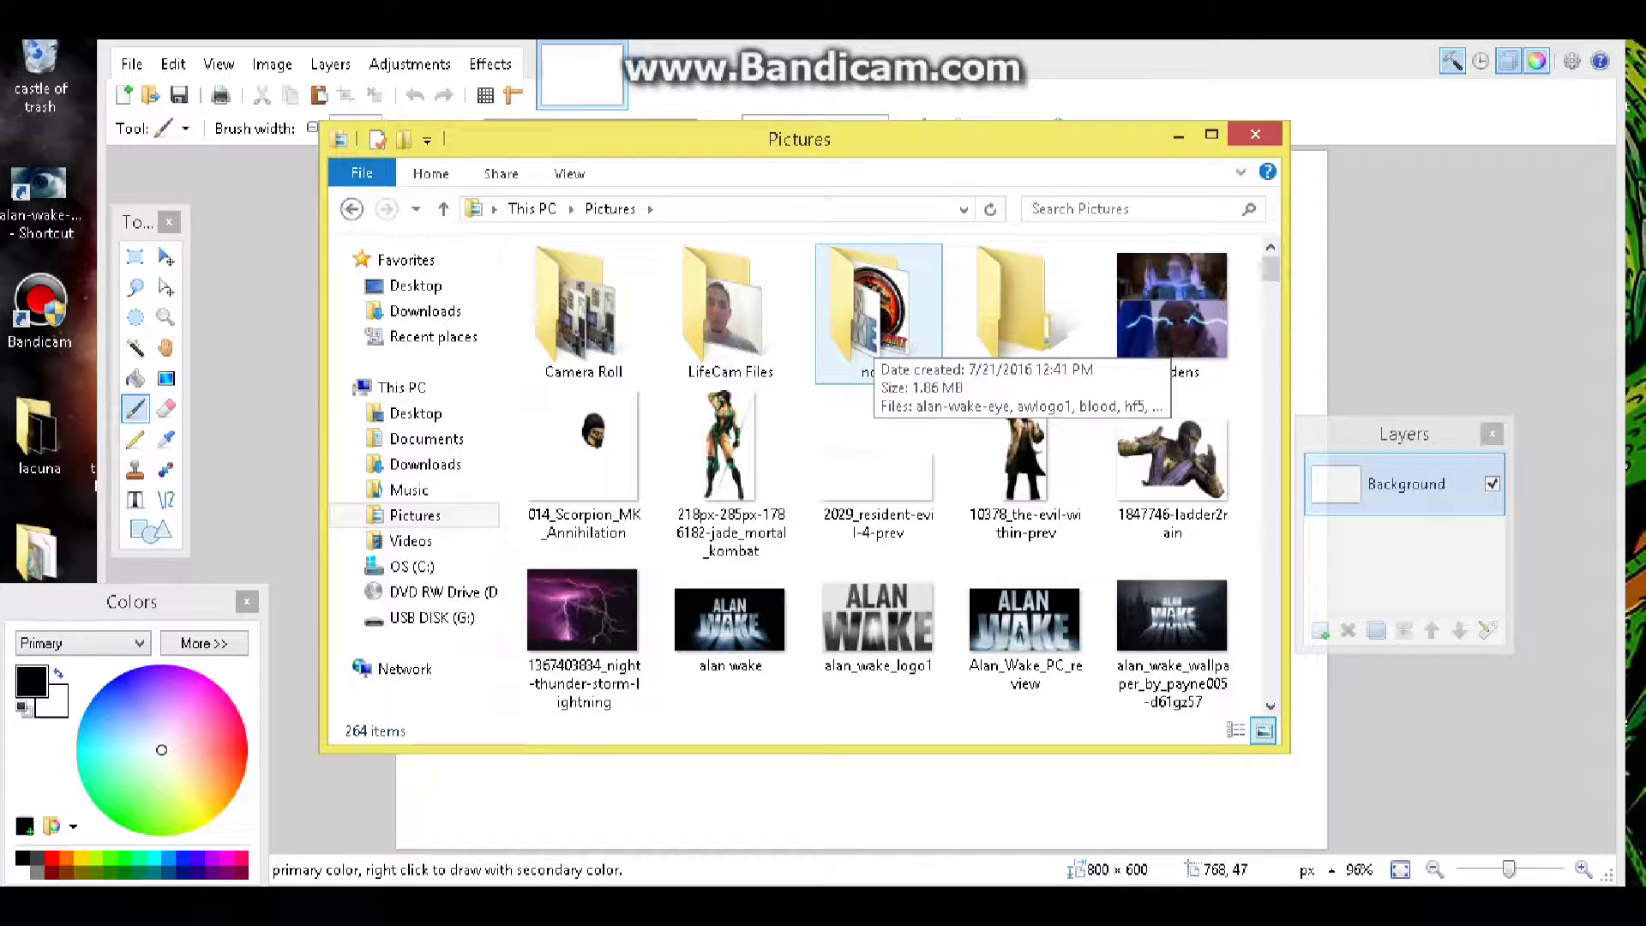
double_click(875, 338)
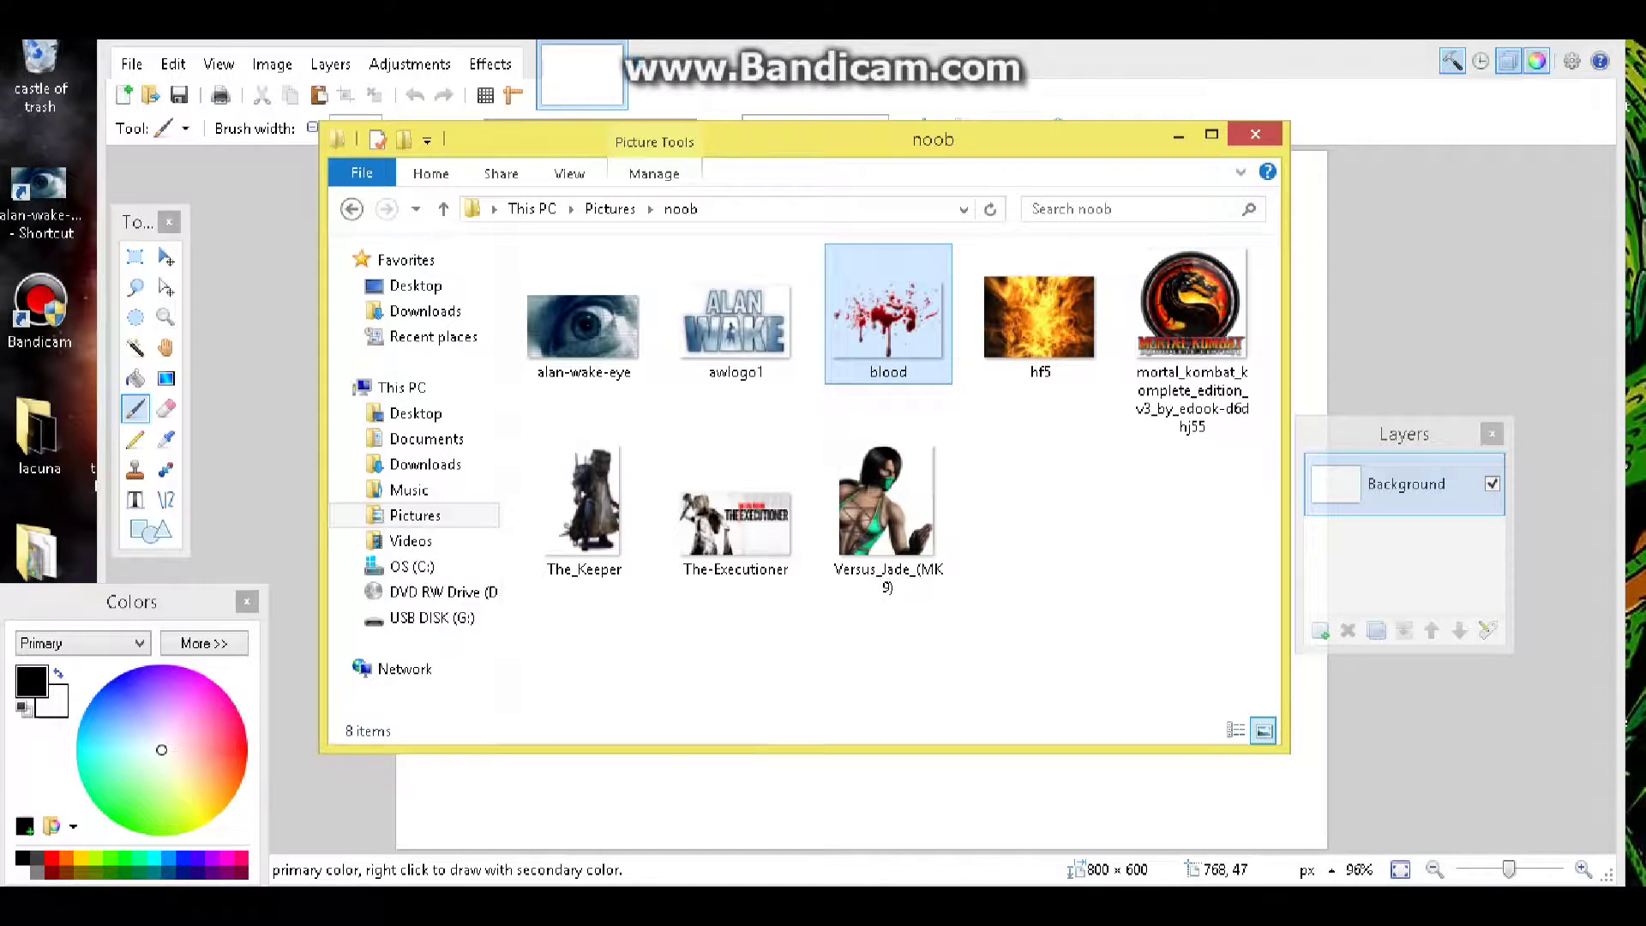
Open the fire picture hf5 from the noob folder in paint.net as the image being edited.
left_click(888, 313)
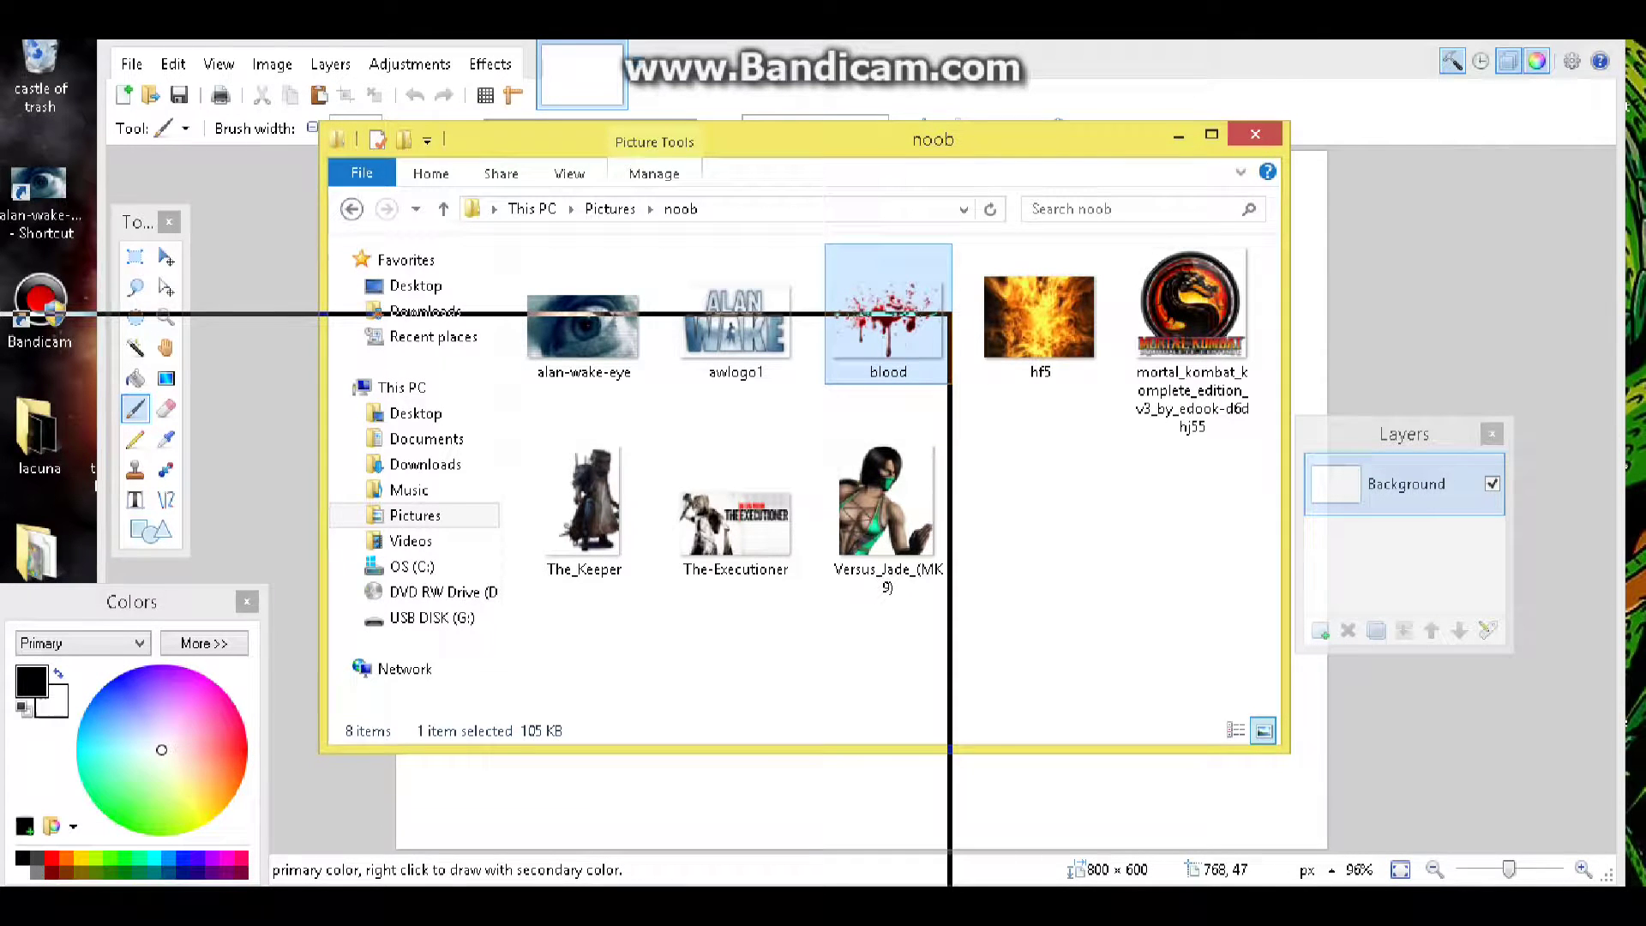
left_click_drag(591, 332, 415, 276)
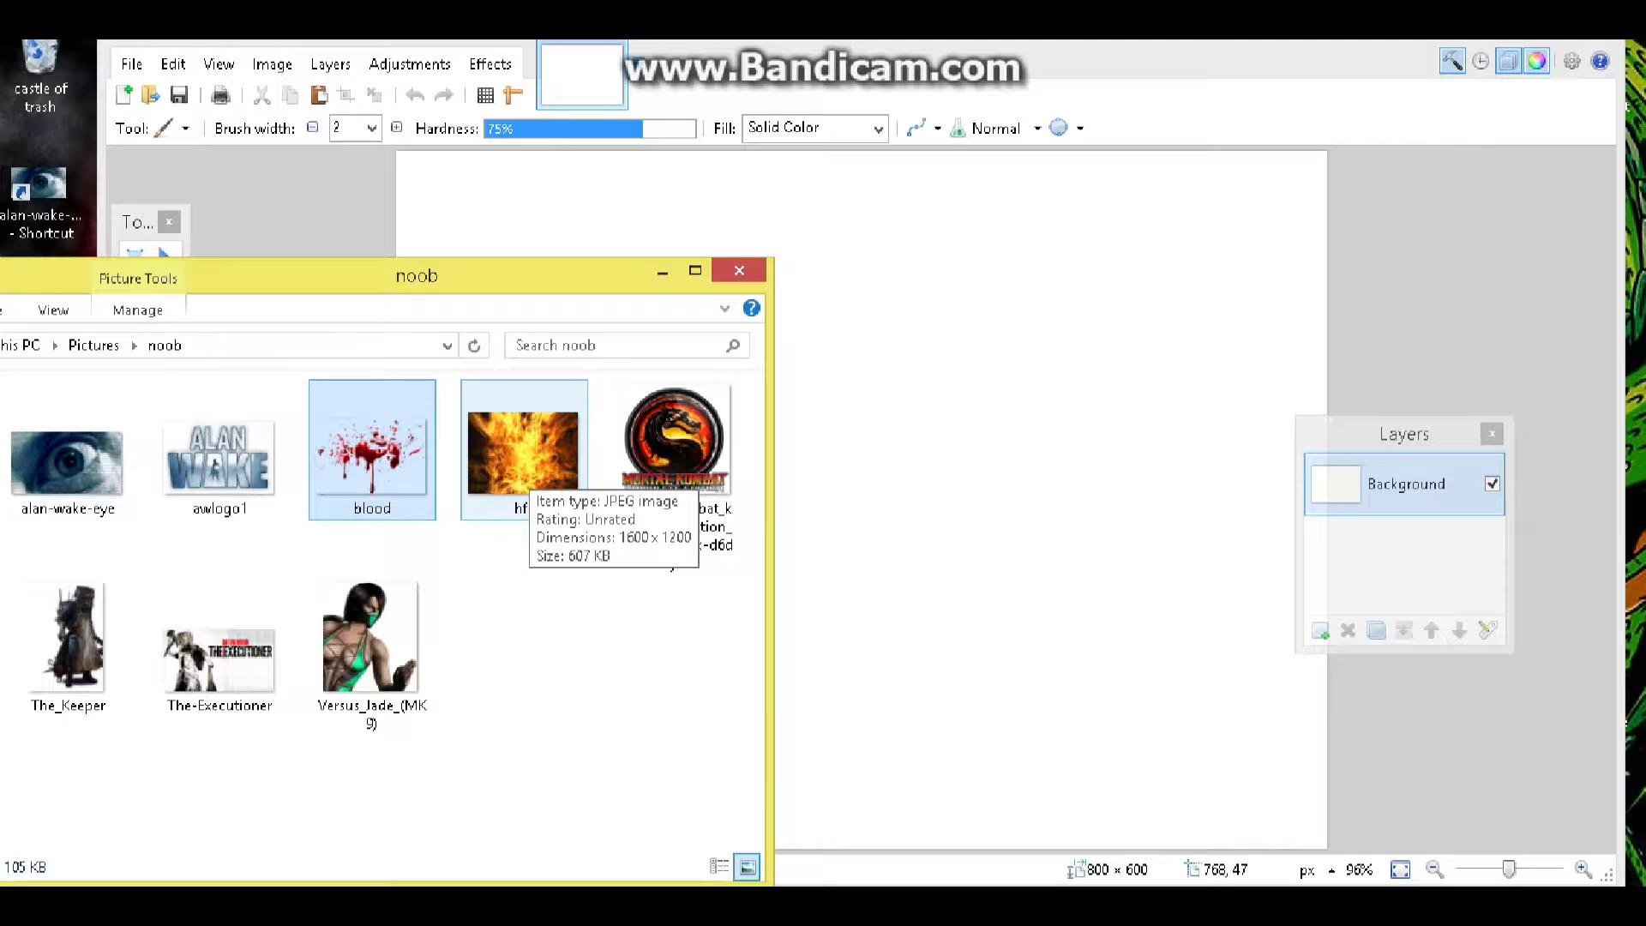
left_click(523, 452)
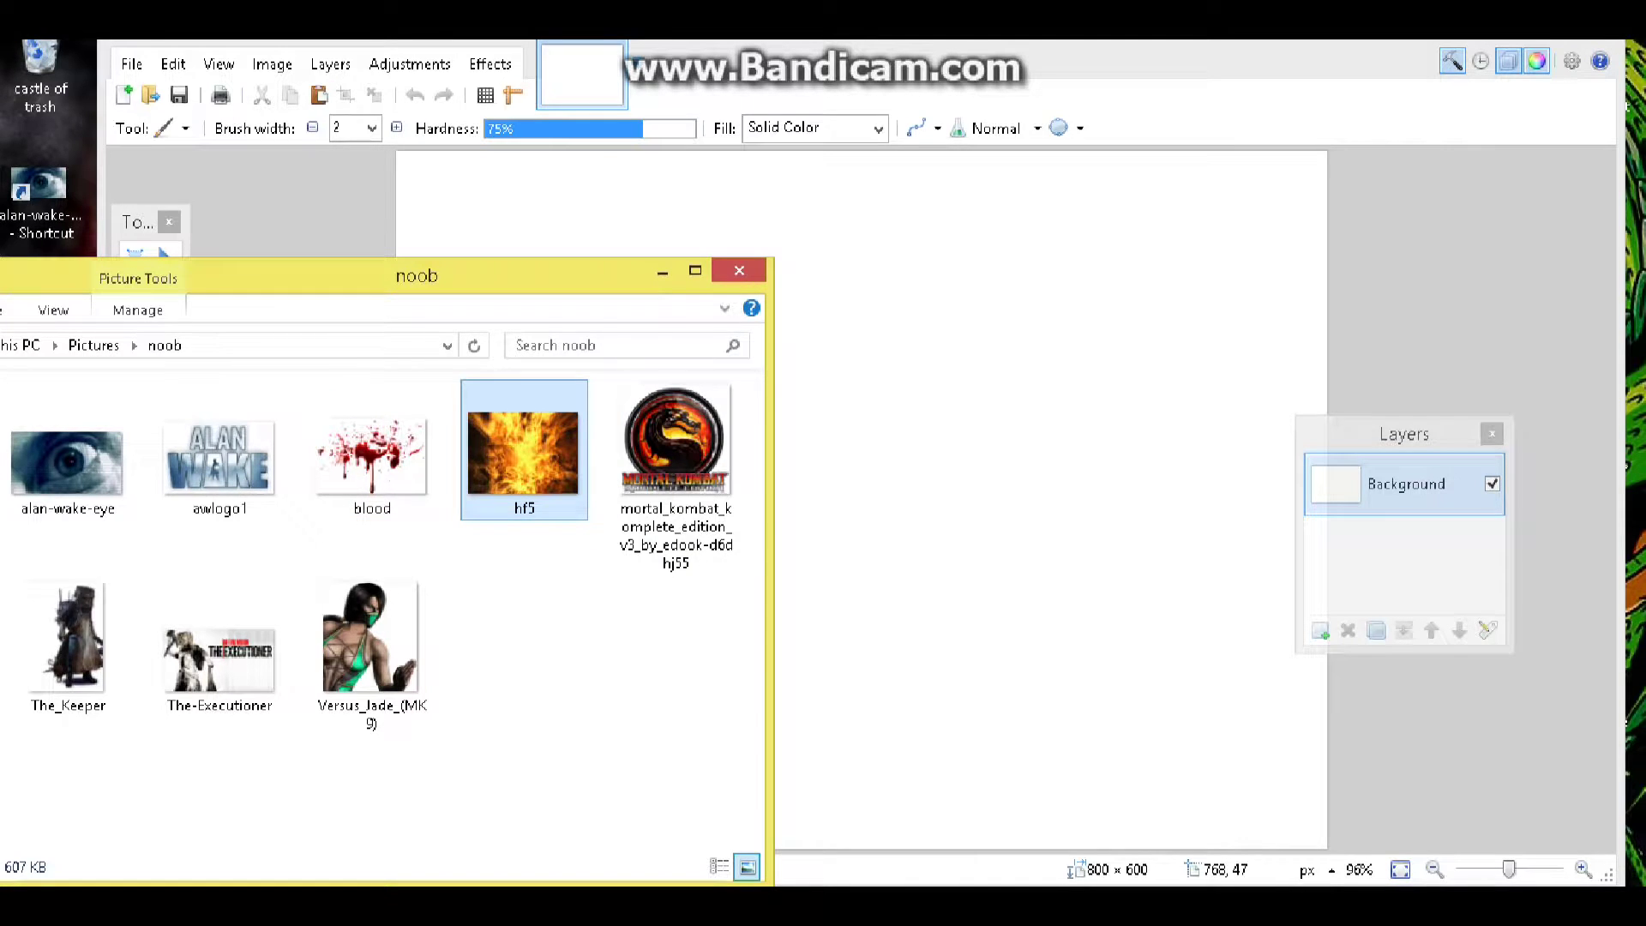
left_click_drag(523, 453, 858, 514)
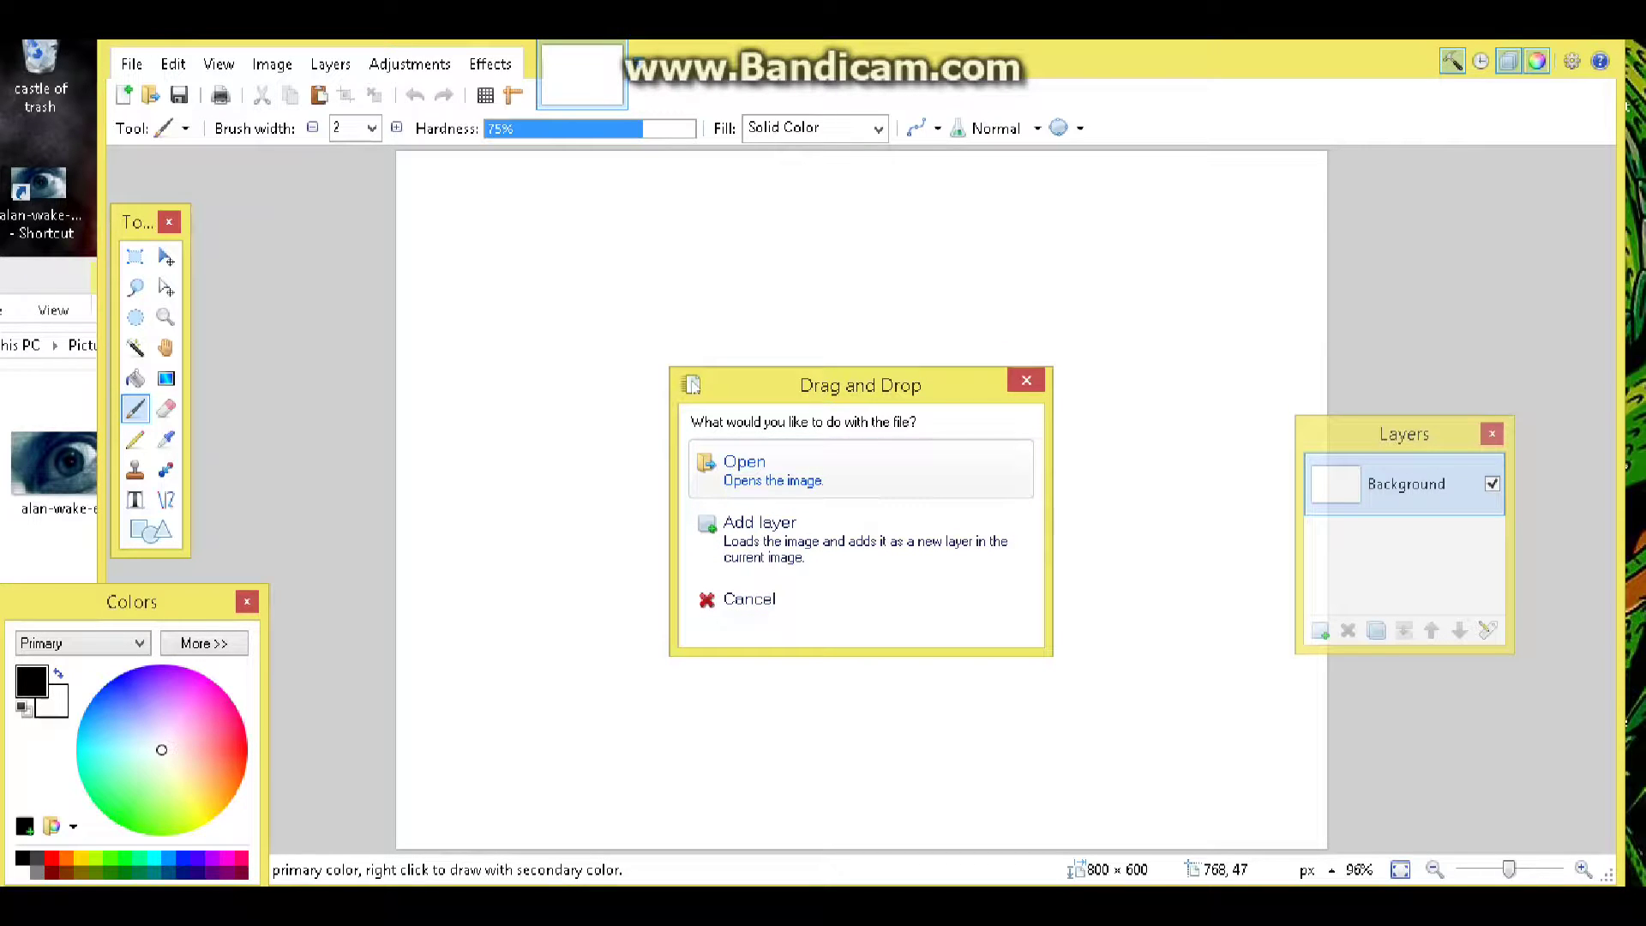
left_click(1002, 486)
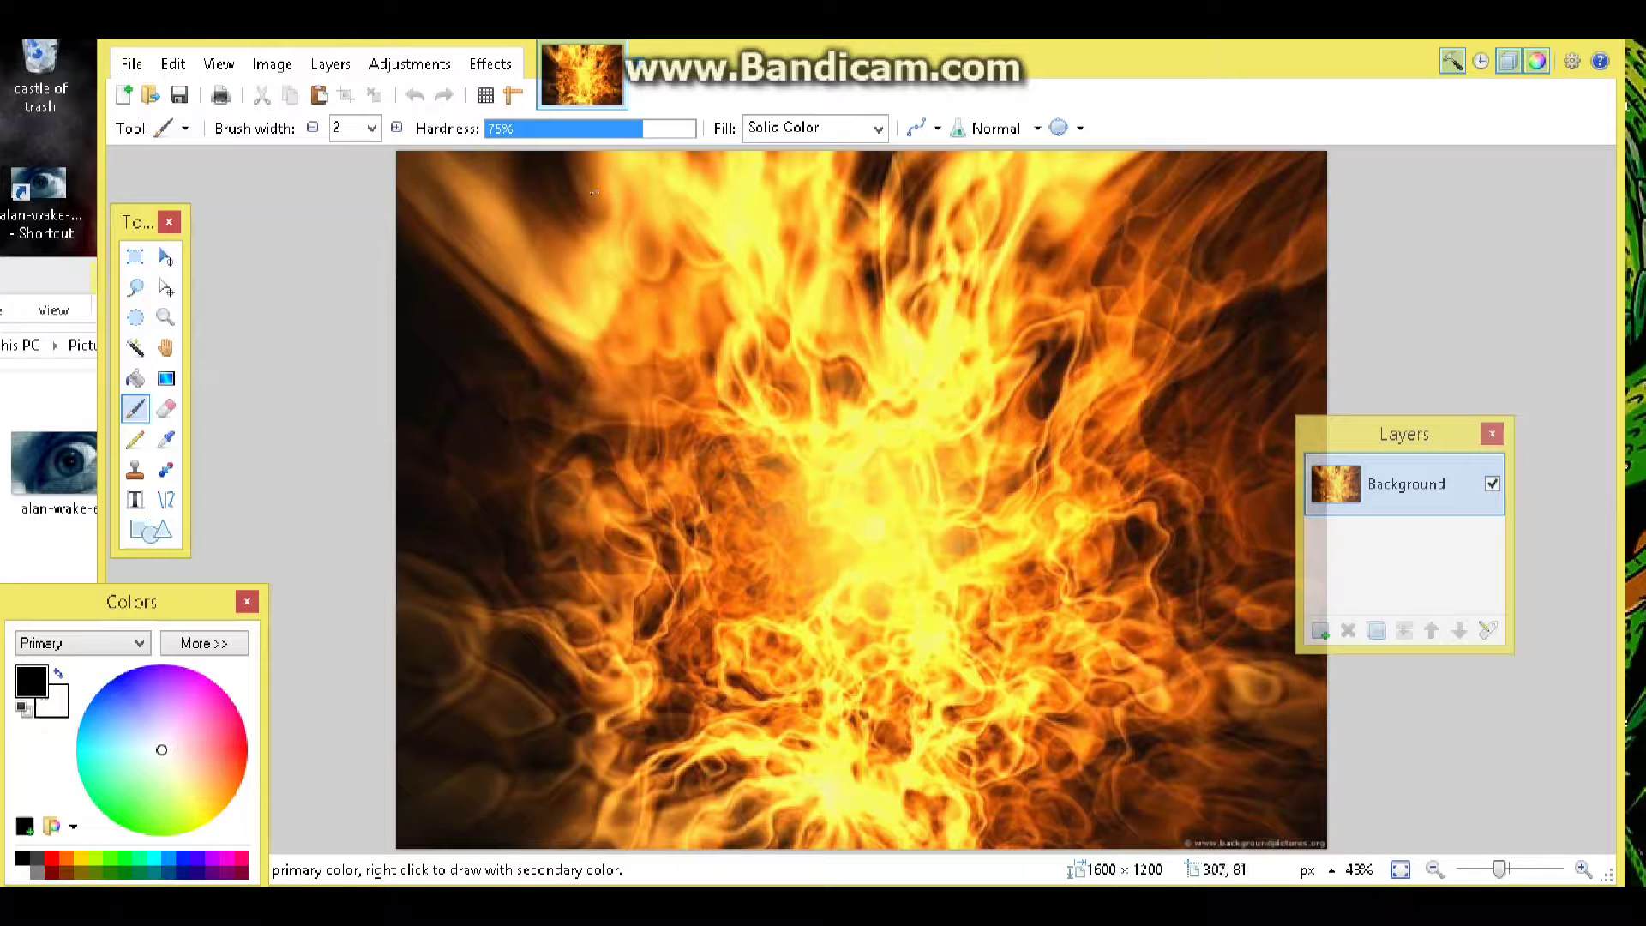
Crop the fire image to a full-width rectangular selection of about 1596 × 925 pixels, cutting away its lower part.
left_click(135, 255)
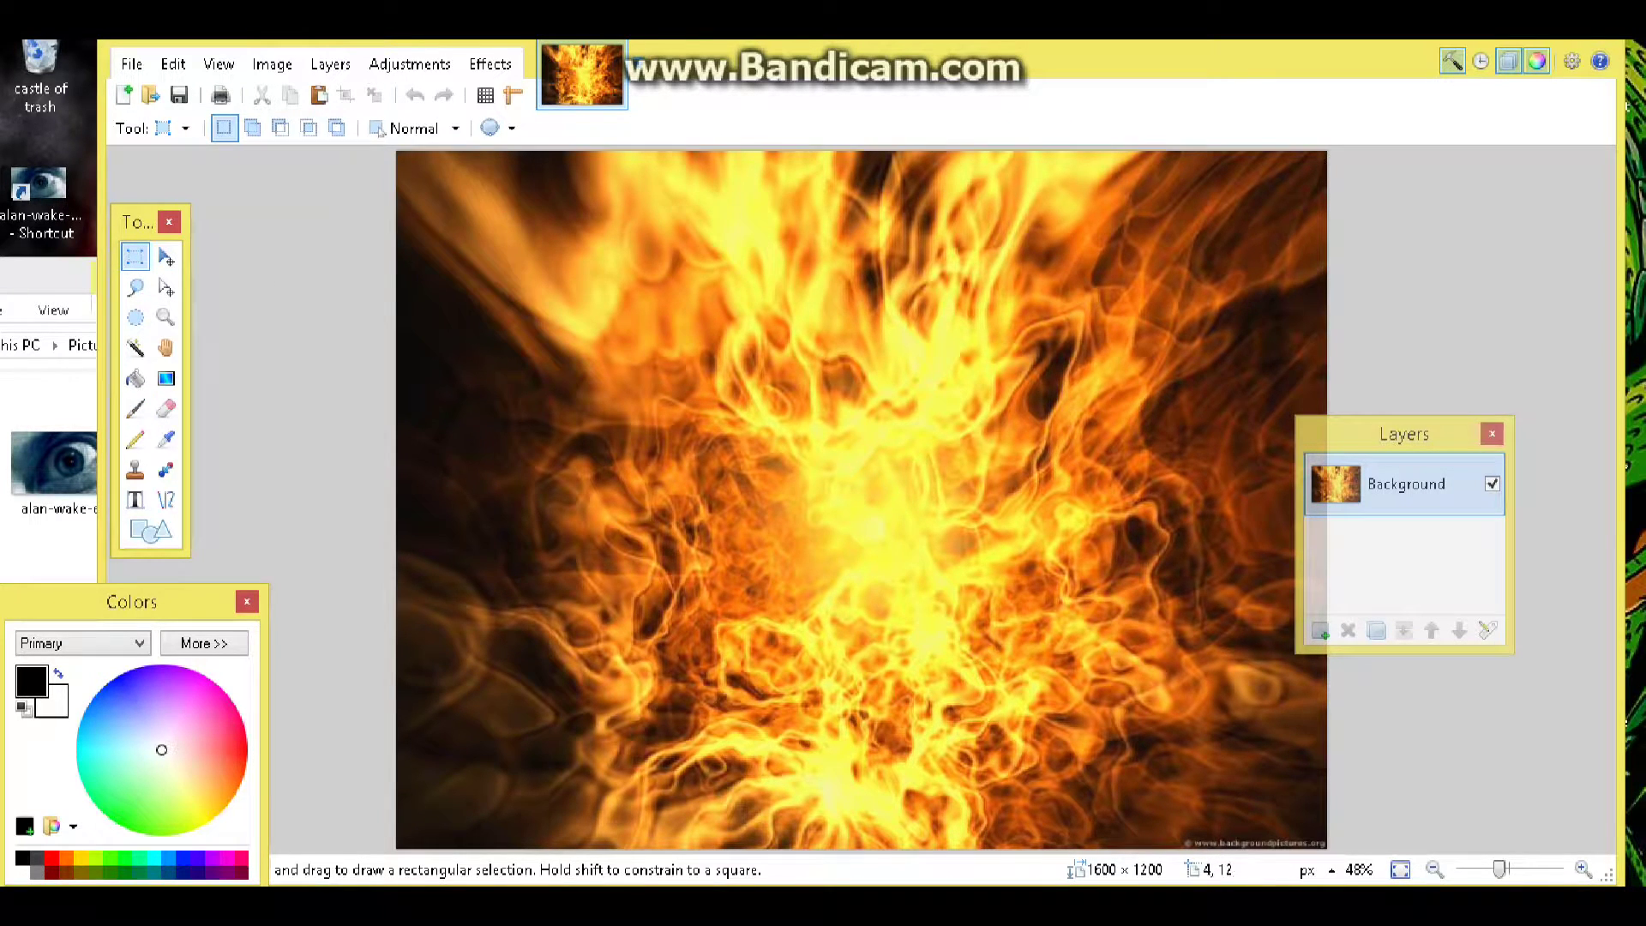
left_click_drag(398, 154, 1499, 694)
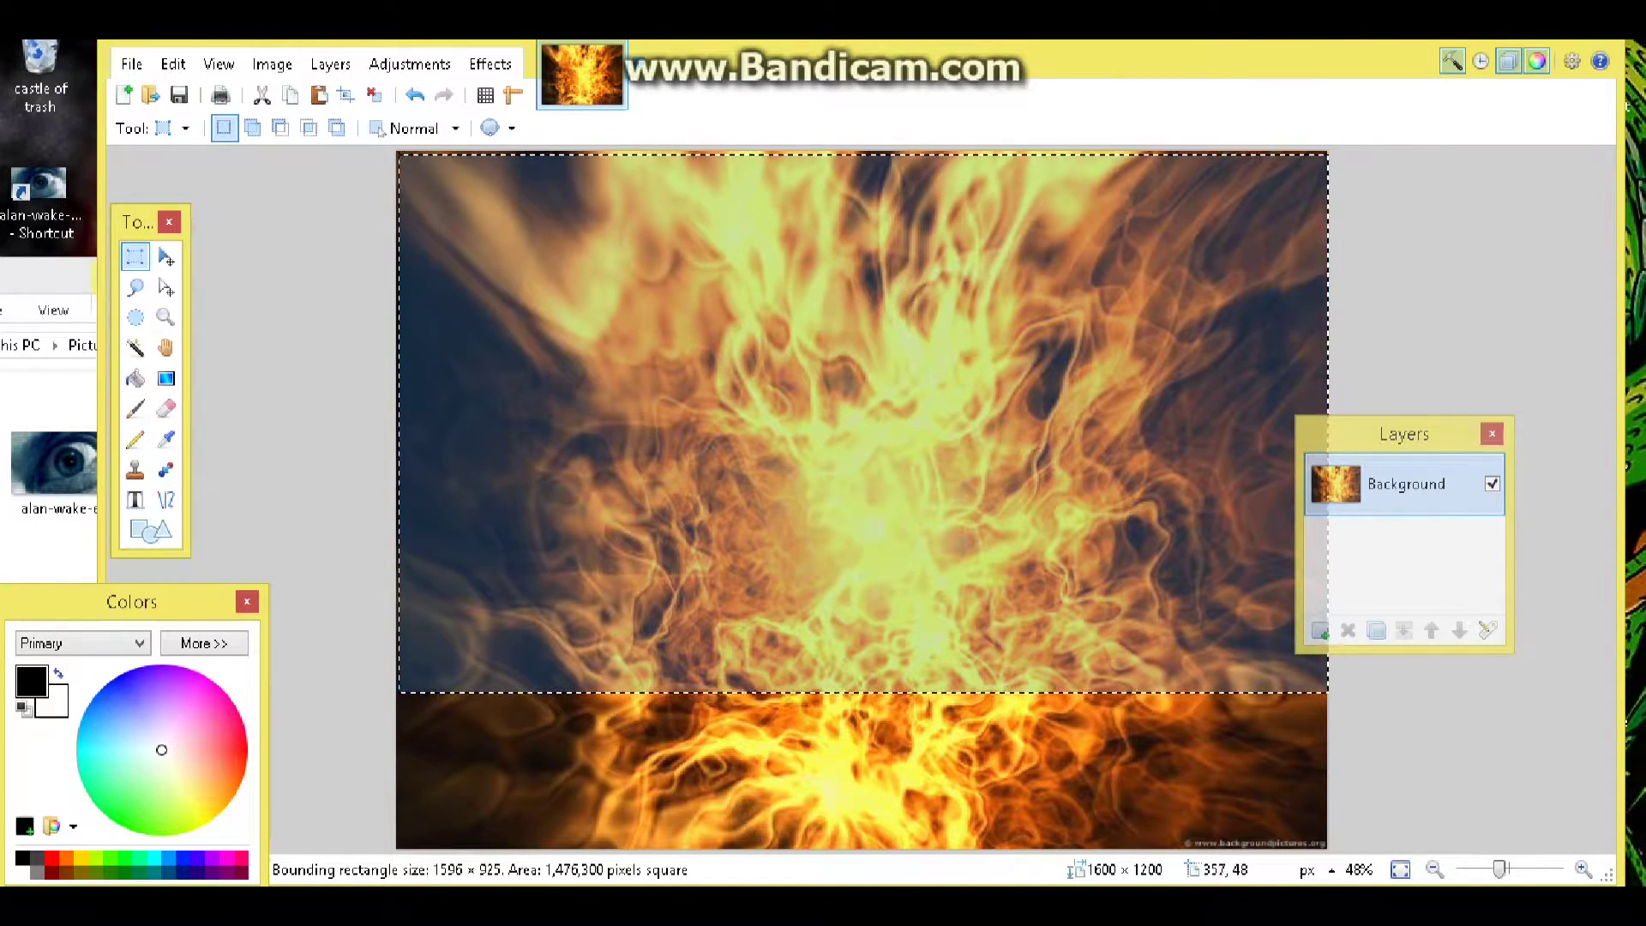
left_click(271, 64)
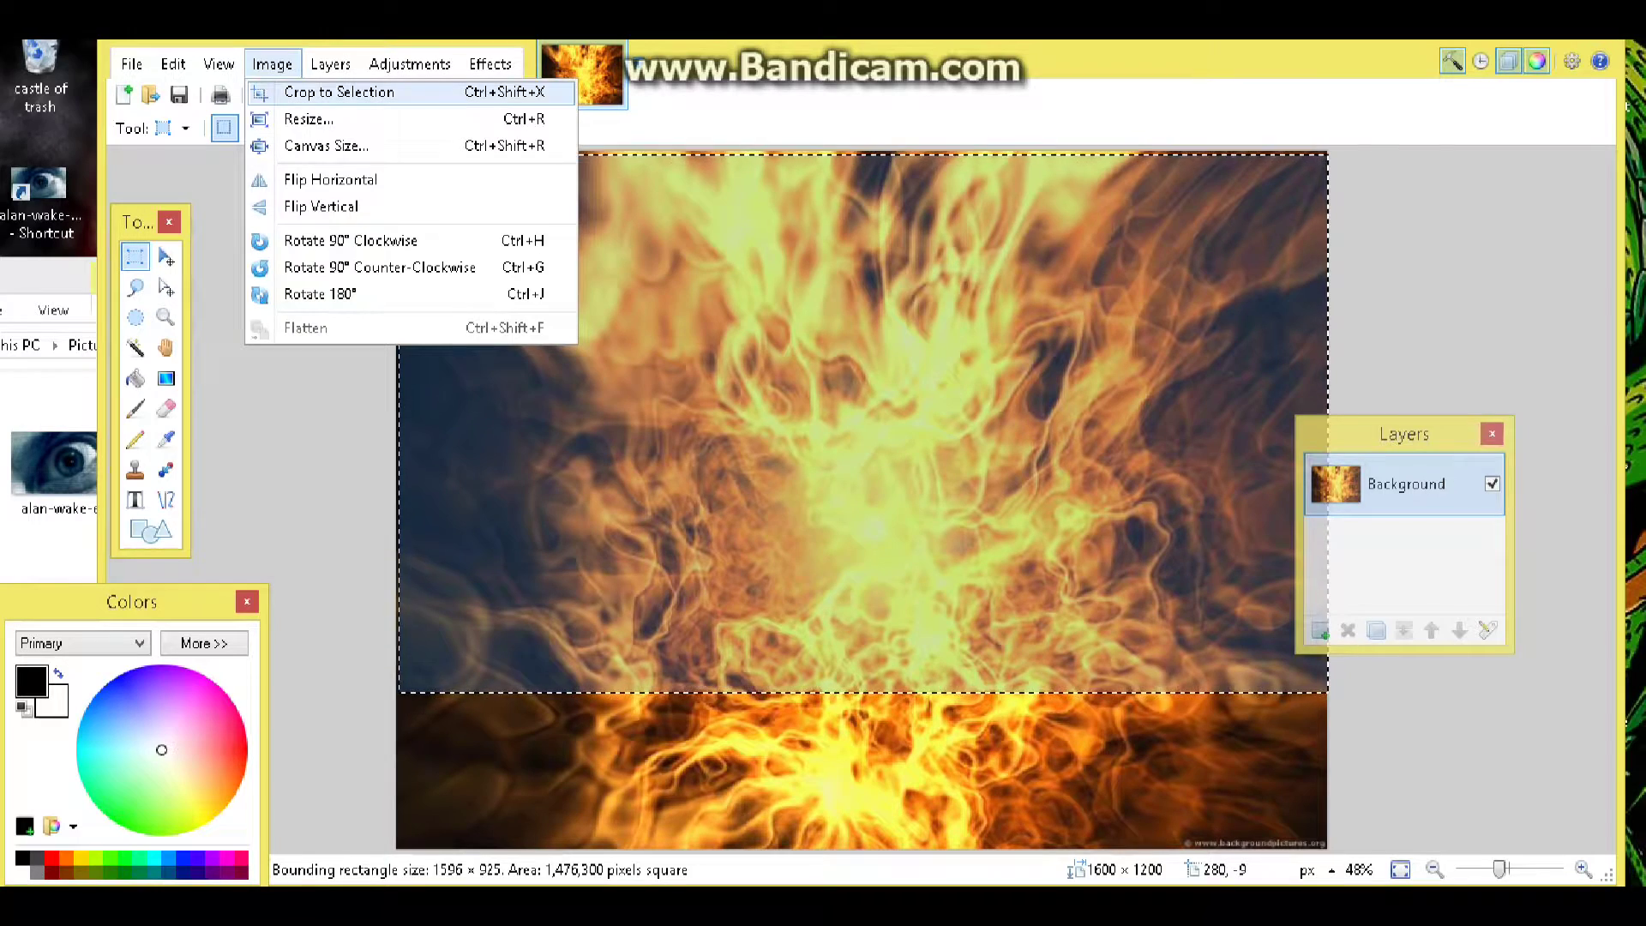
left_click(326, 92)
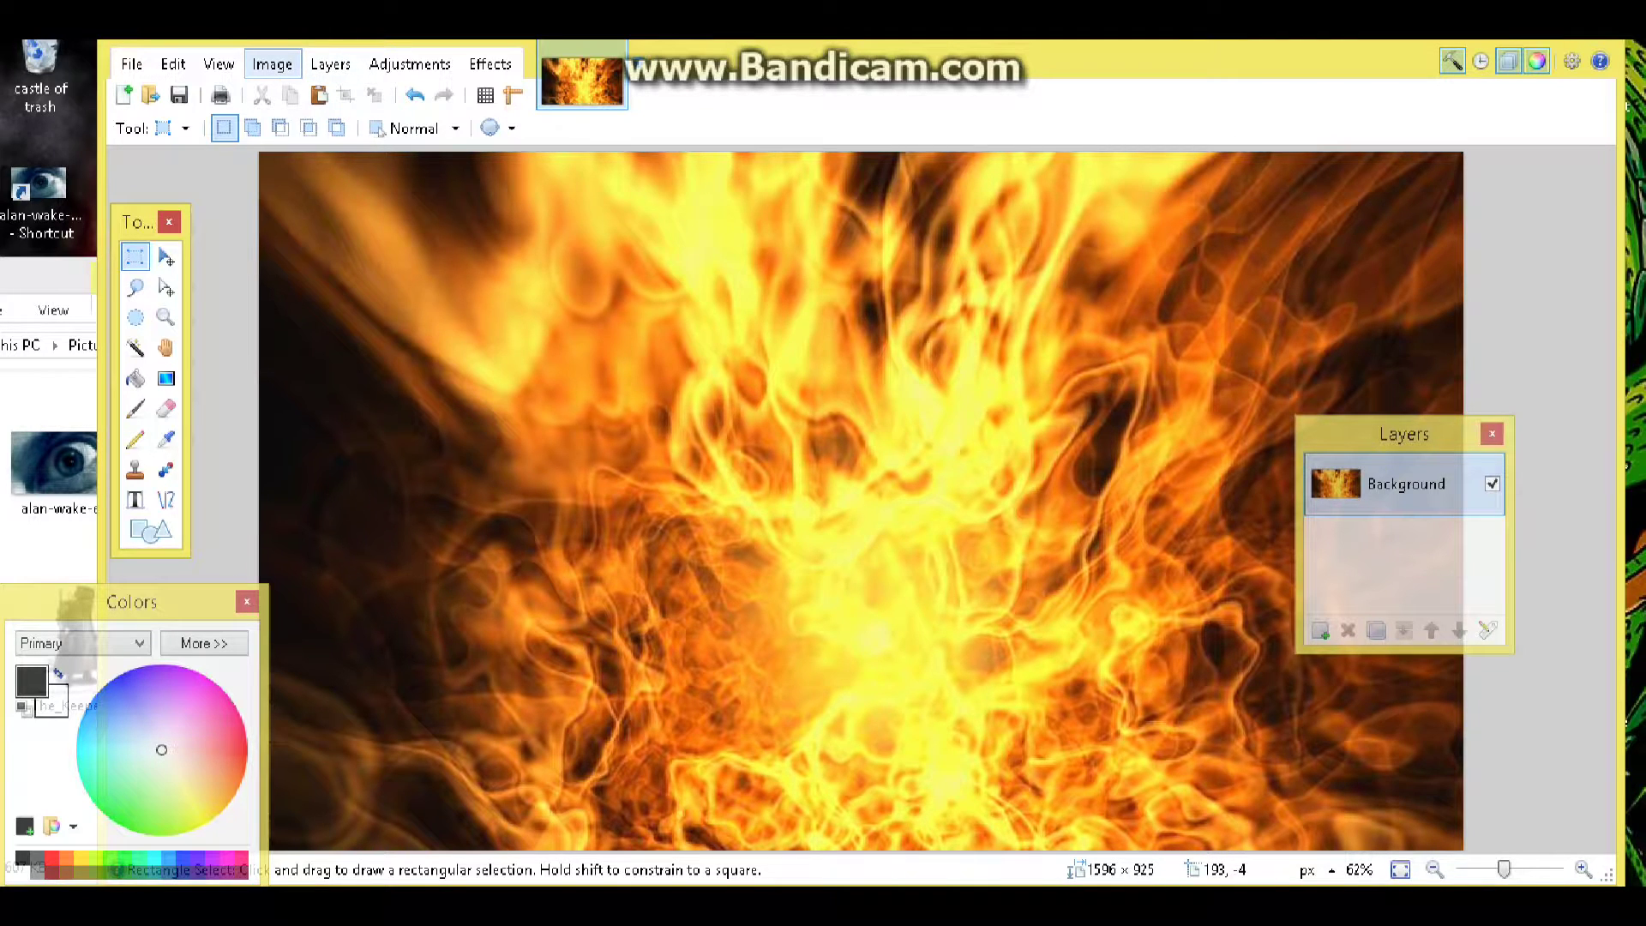
Resize the image to 1200 pixels wide with the aspect ratio maintained, and move the Layers window aside.
left_click(272, 64)
left_click(310, 114)
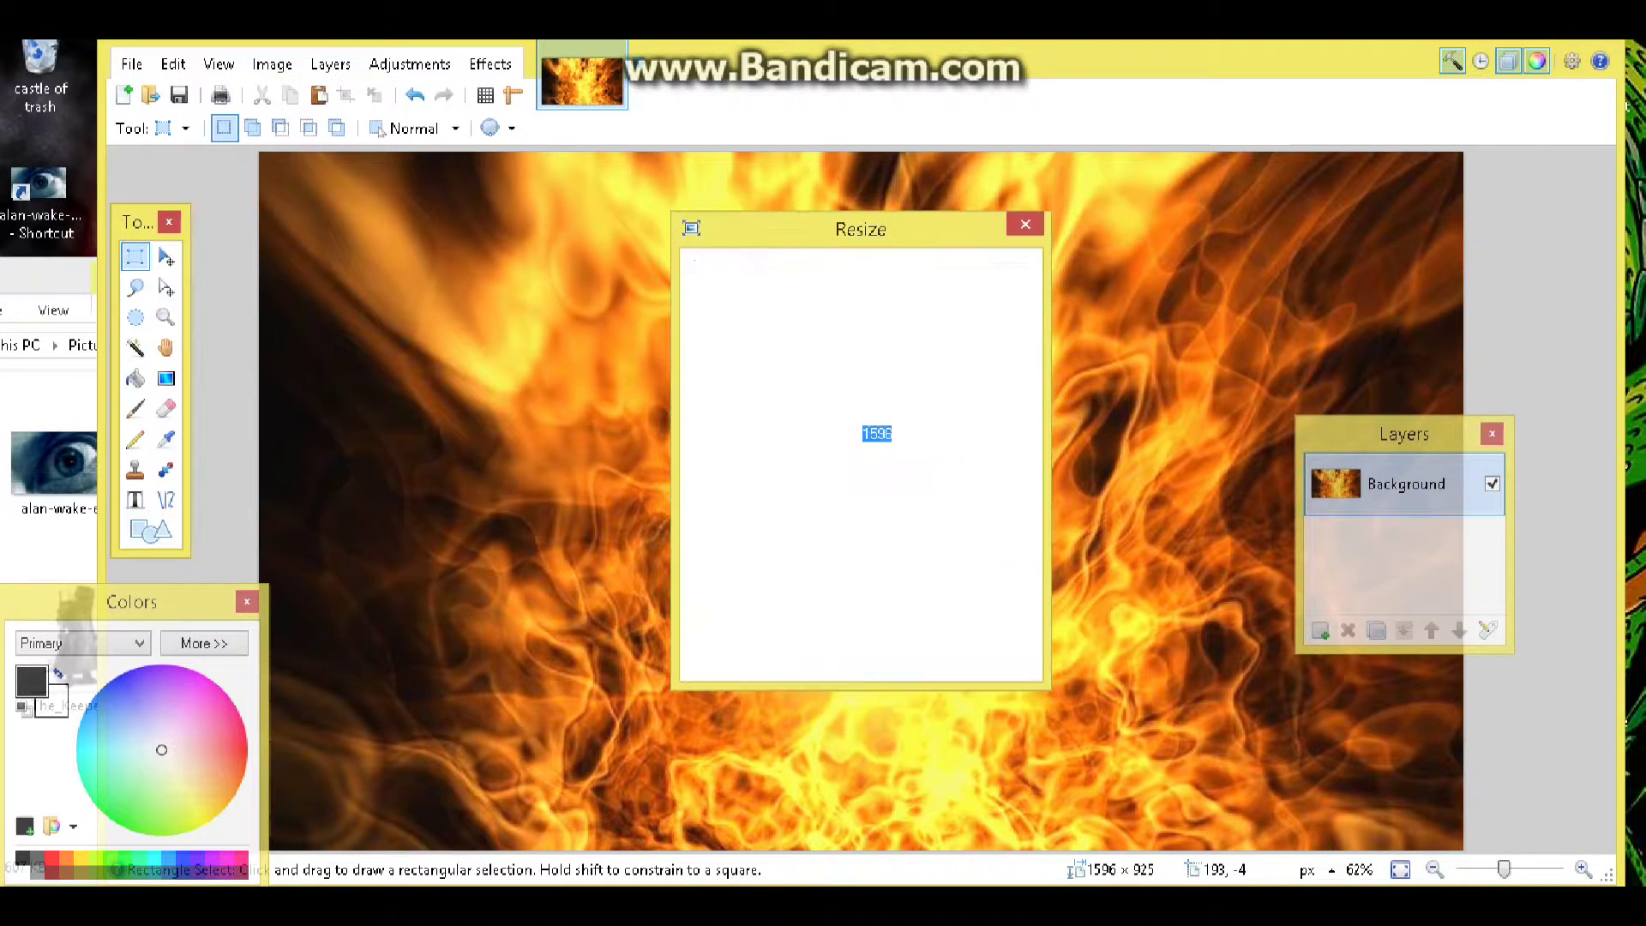
type("1")
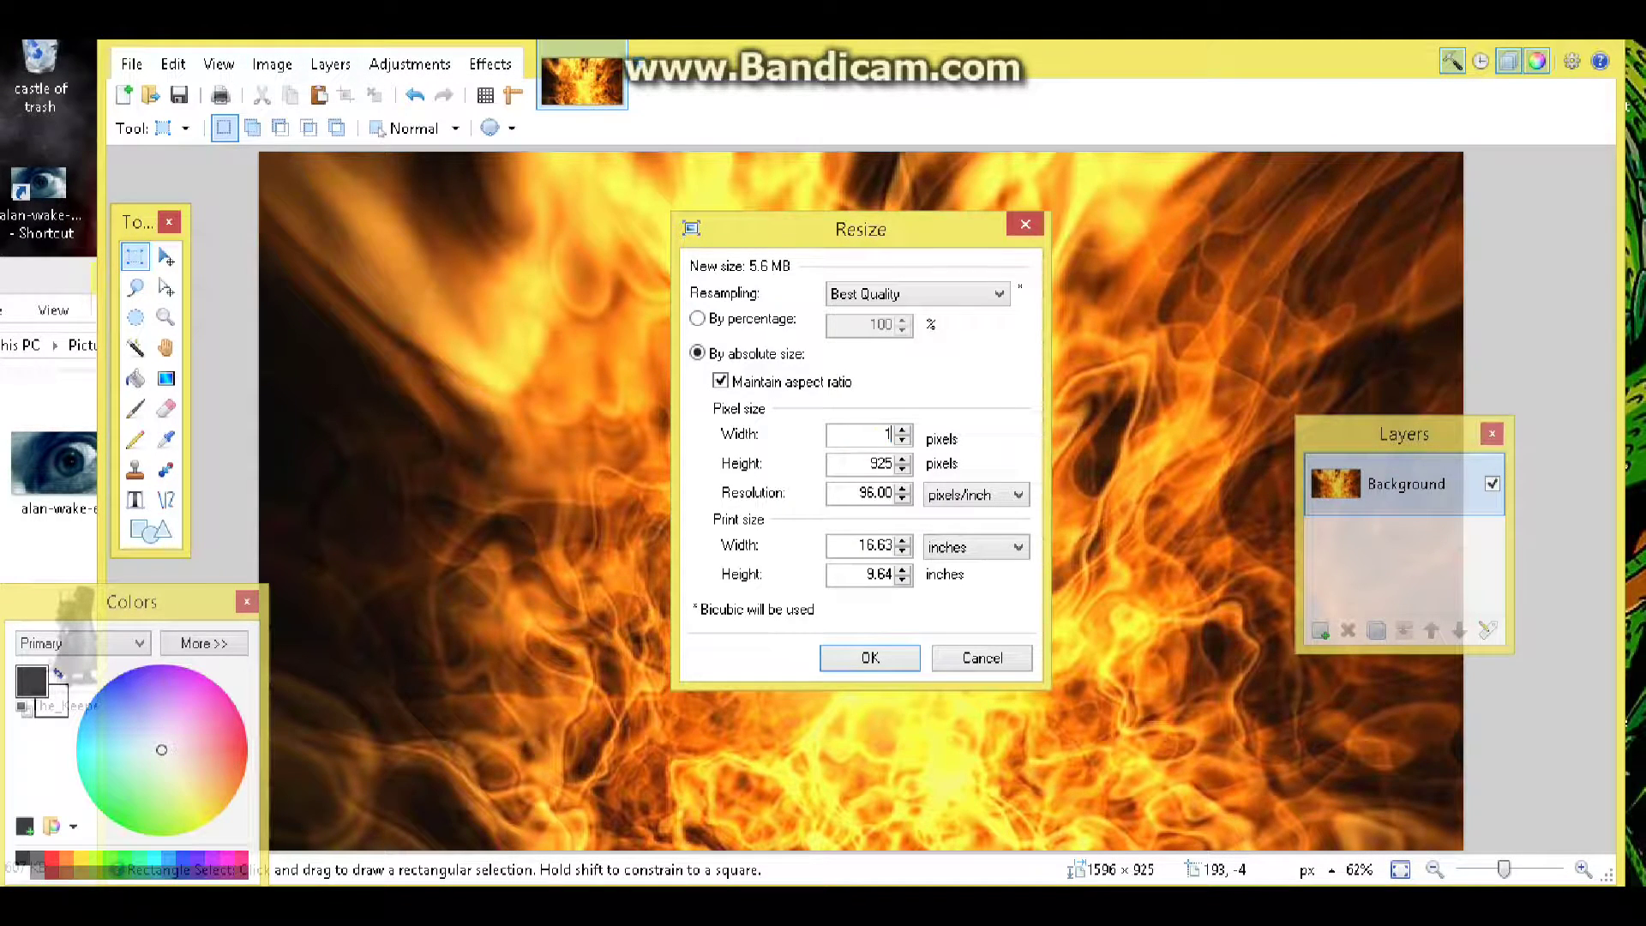
type("200")
left_click(883, 657)
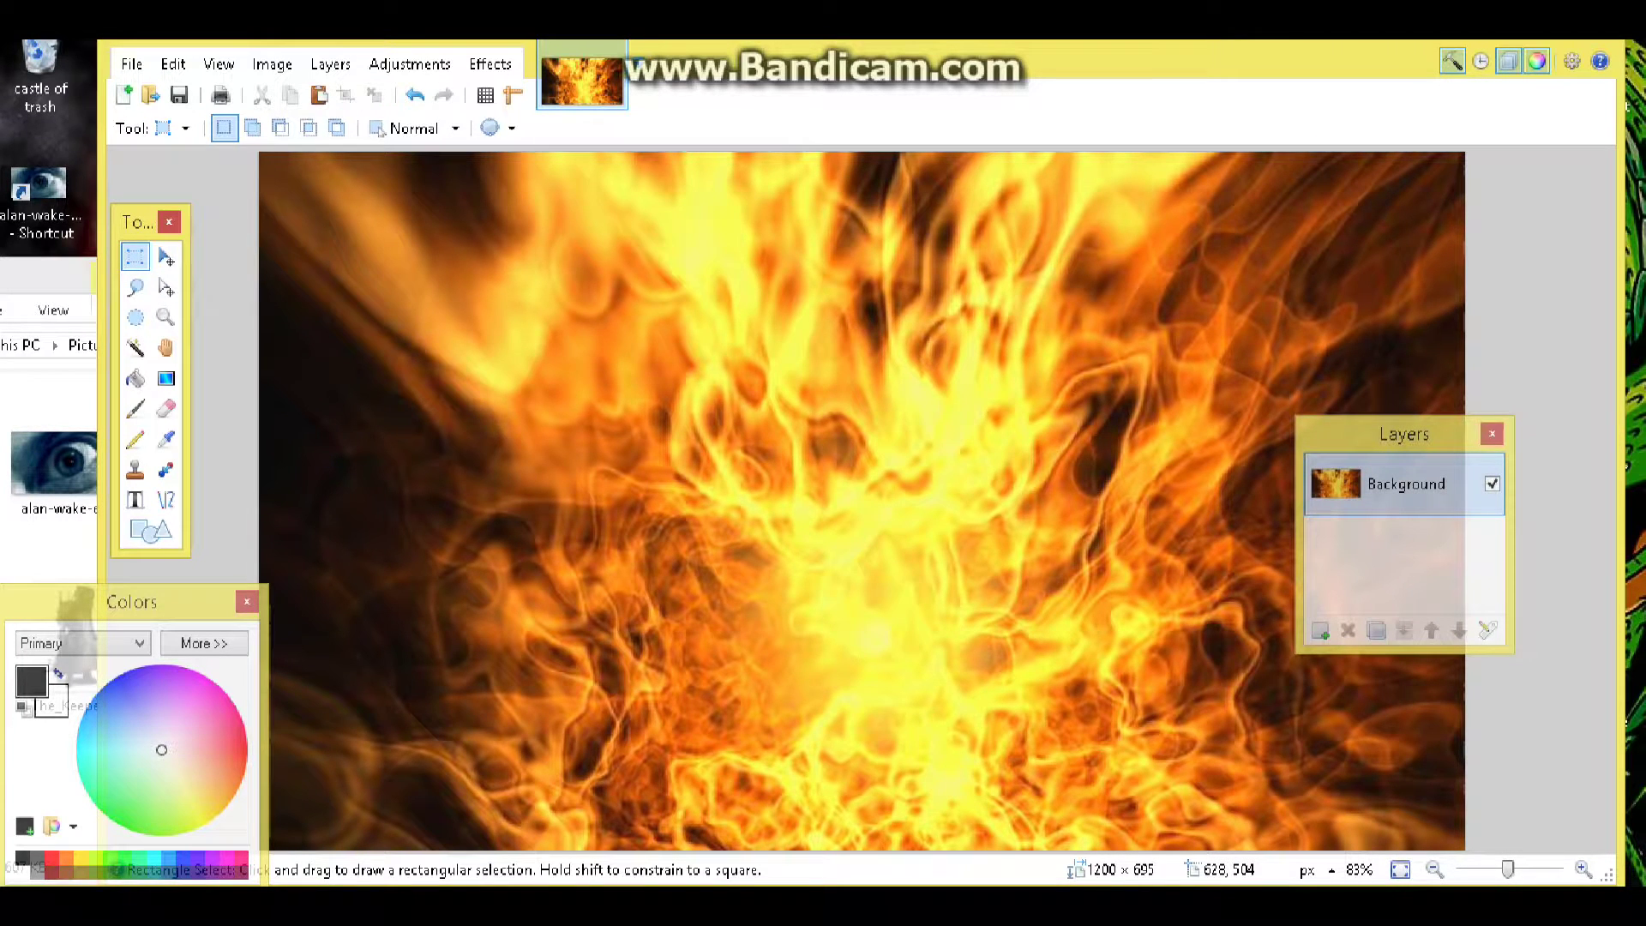
left_click_drag(1404, 434, 1502, 512)
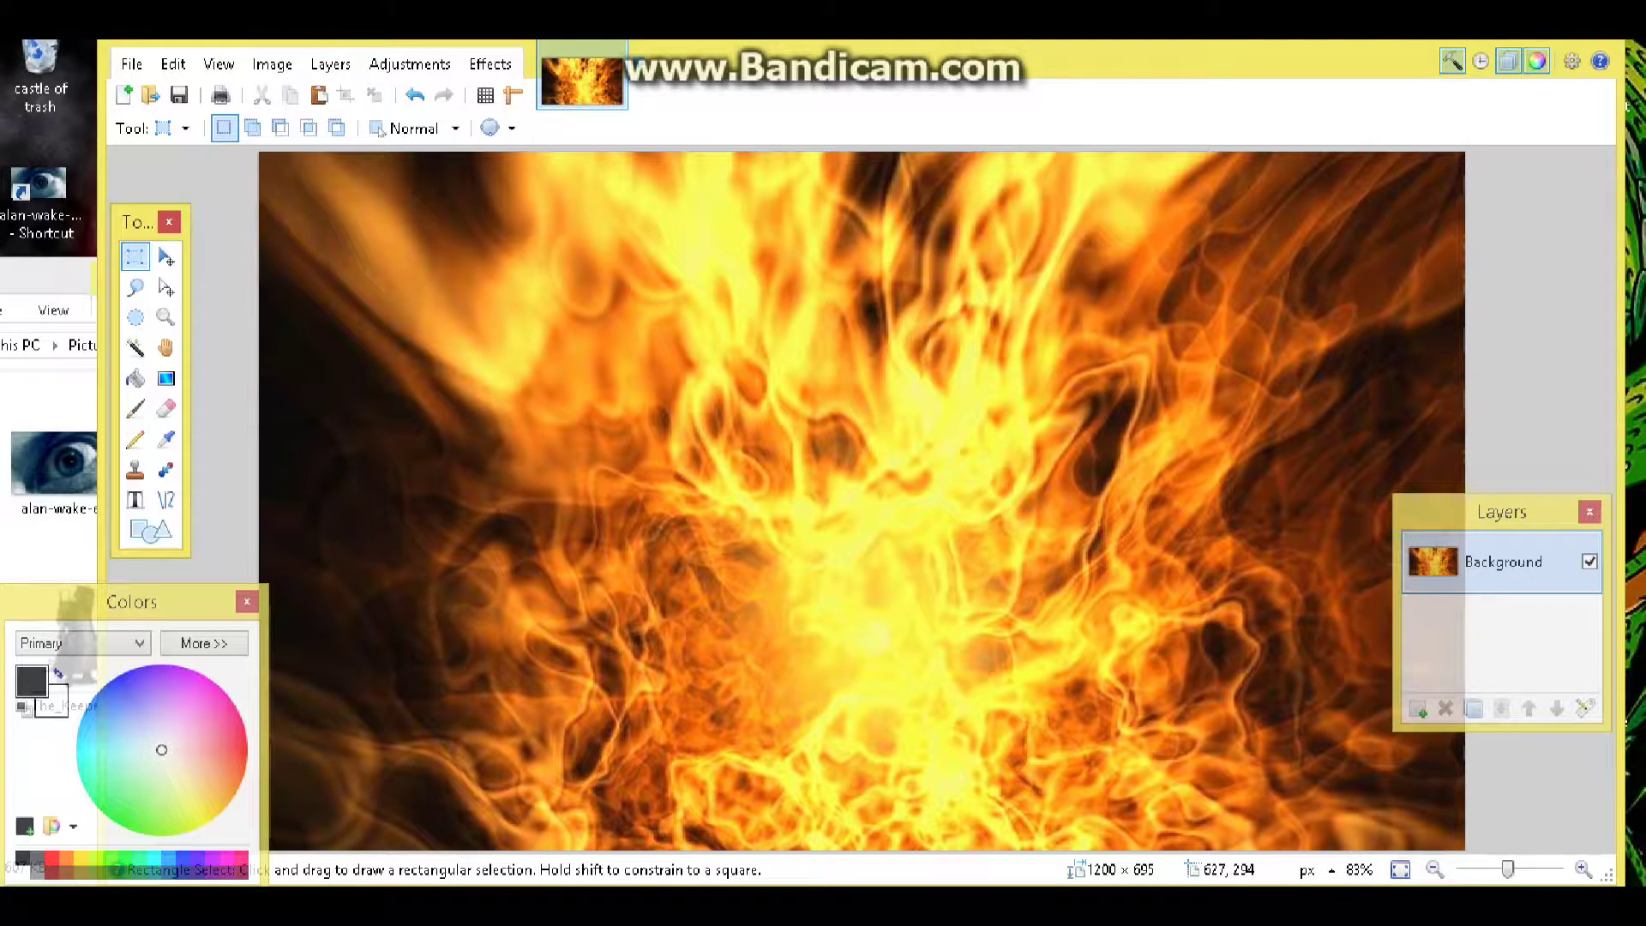
Add the Mortal Kombat Komplete Edition logo from the noob folder as a new layer over the fire.
key("alt+Tab")
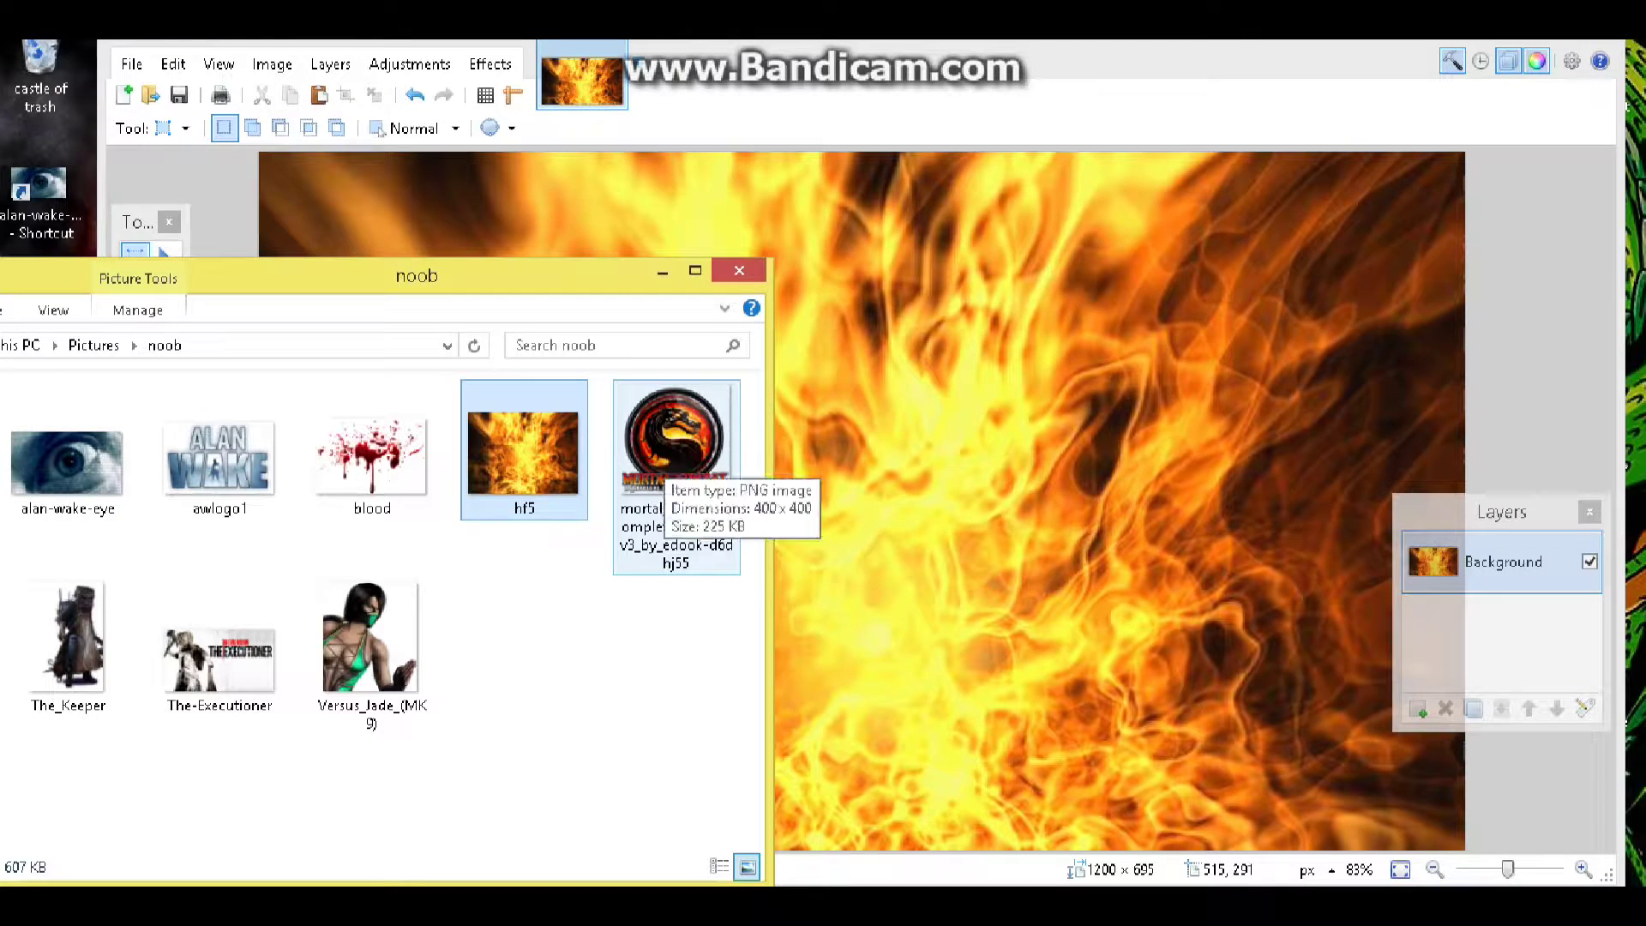
left_click(669, 454)
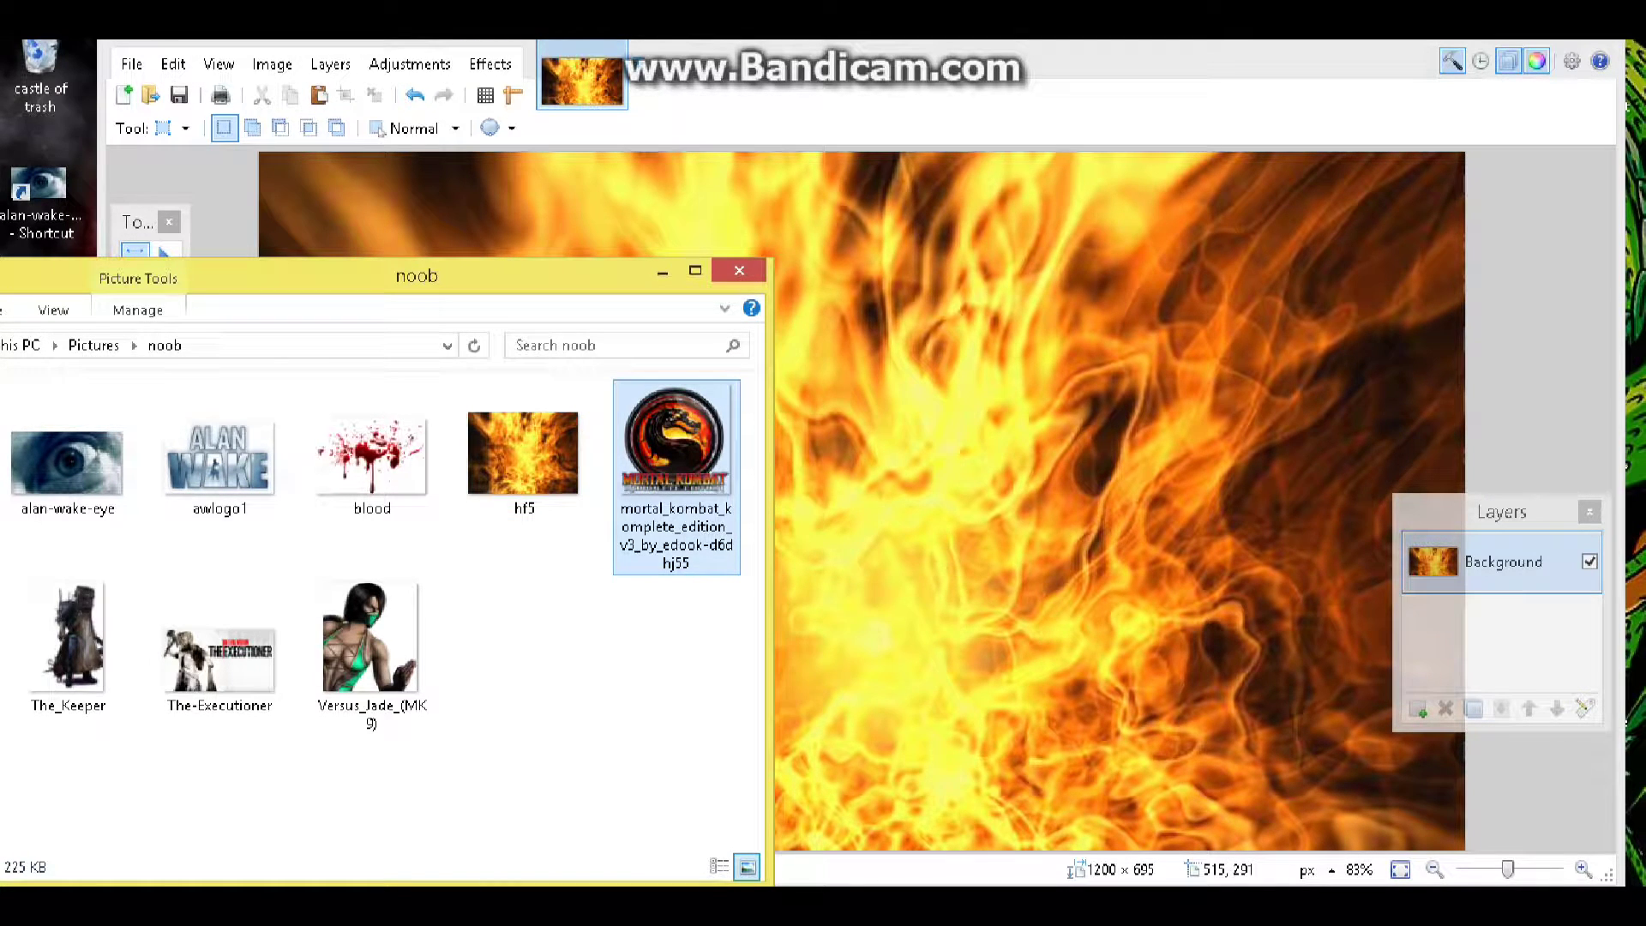
left_click_drag(676, 454, 943, 471)
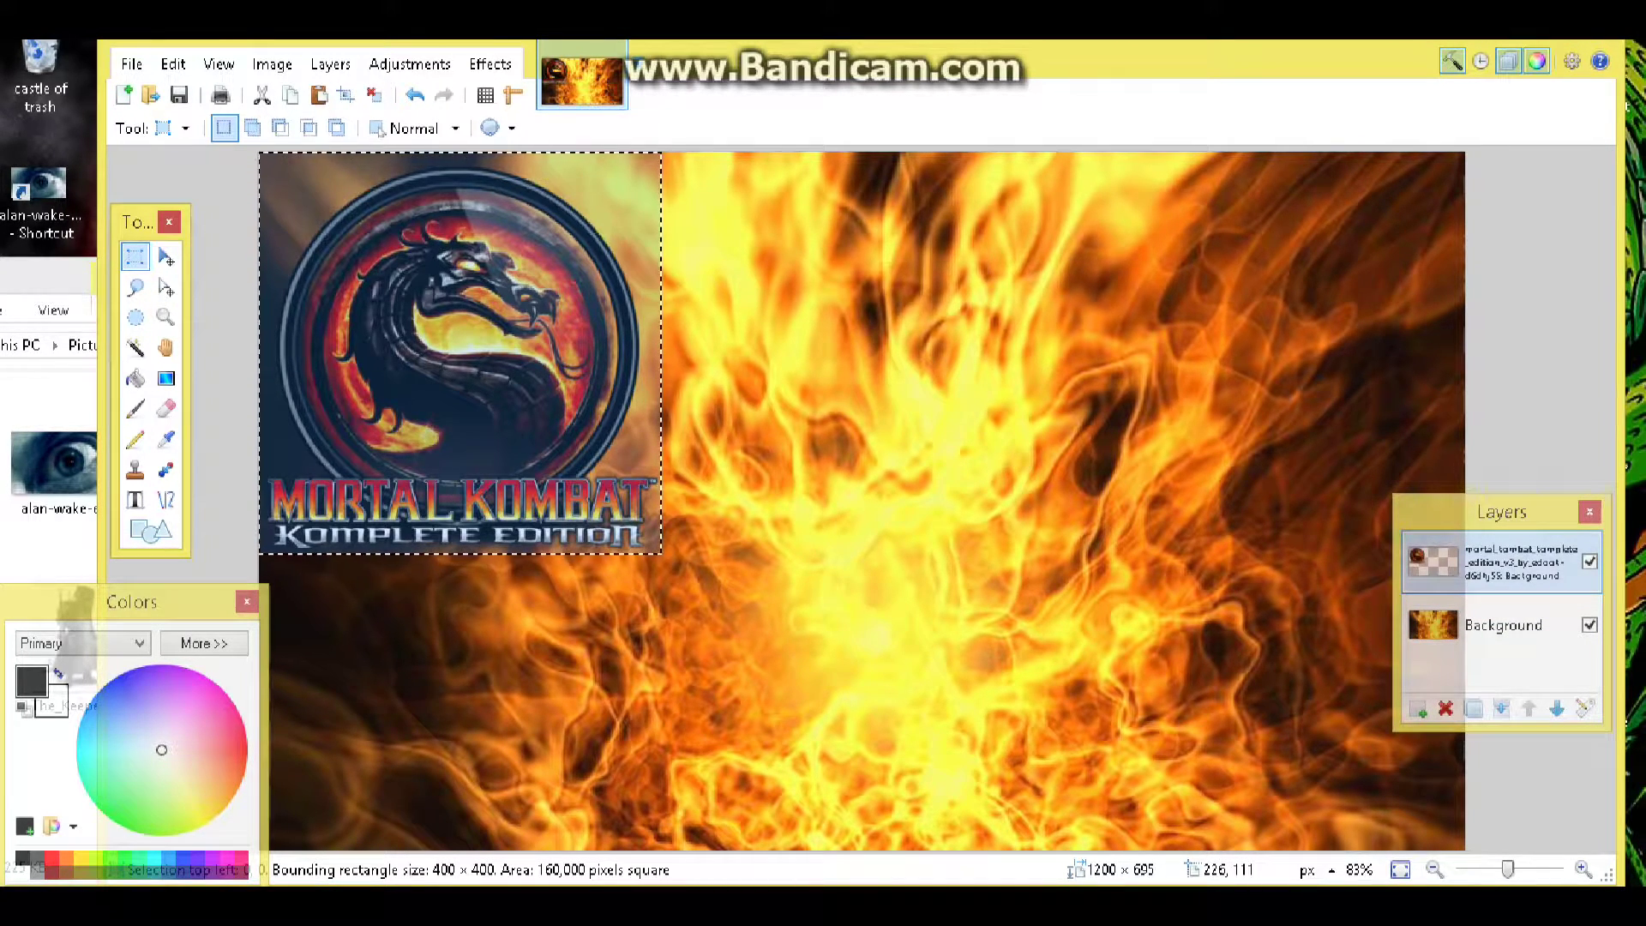
Move the Mortal Kombat logo across to the upper right part of the fire image.
left_click(166, 256)
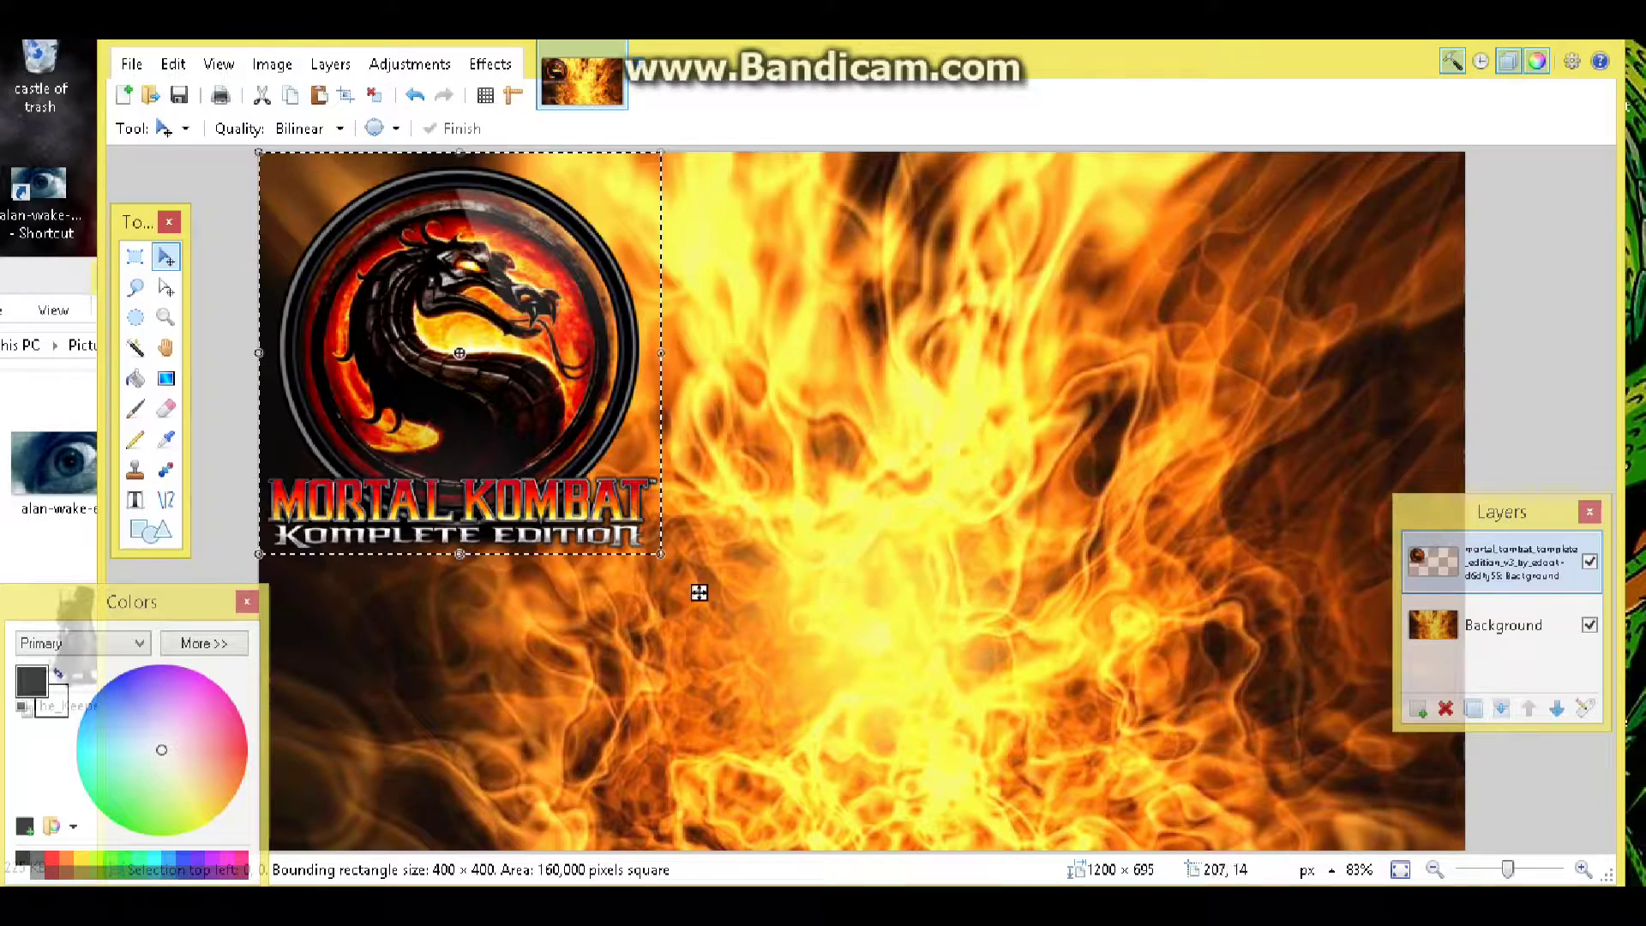
left_click_drag(699, 590, 1037, 600)
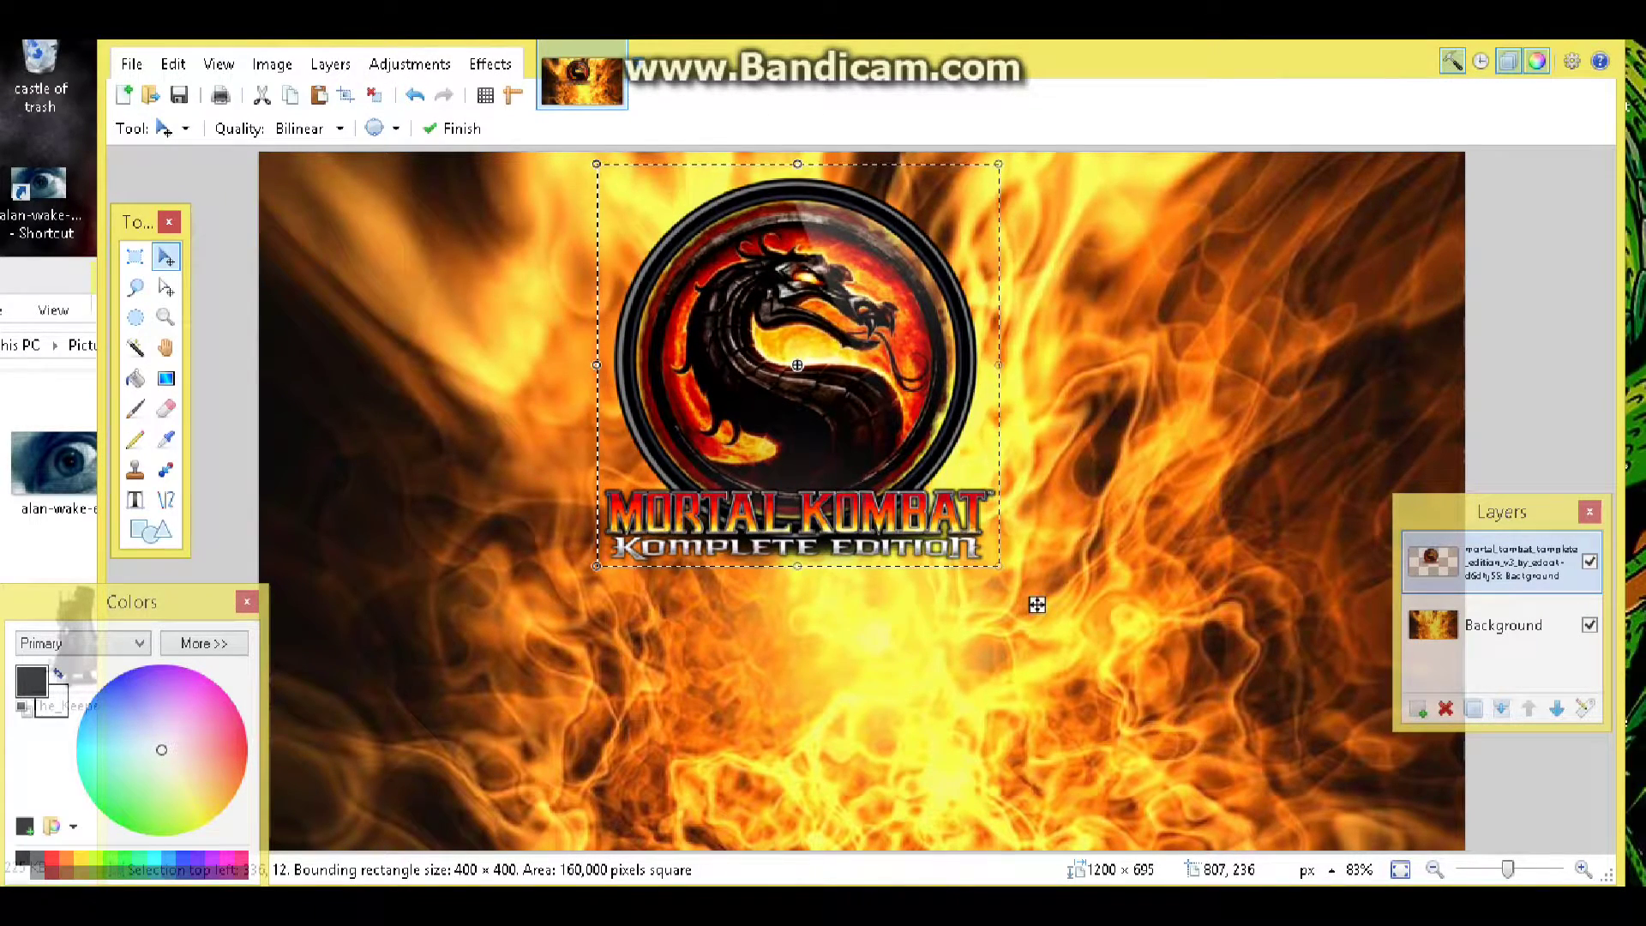
left_click_drag(1032, 377, 1029, 378)
left_click_drag(1037, 603, 1414, 589)
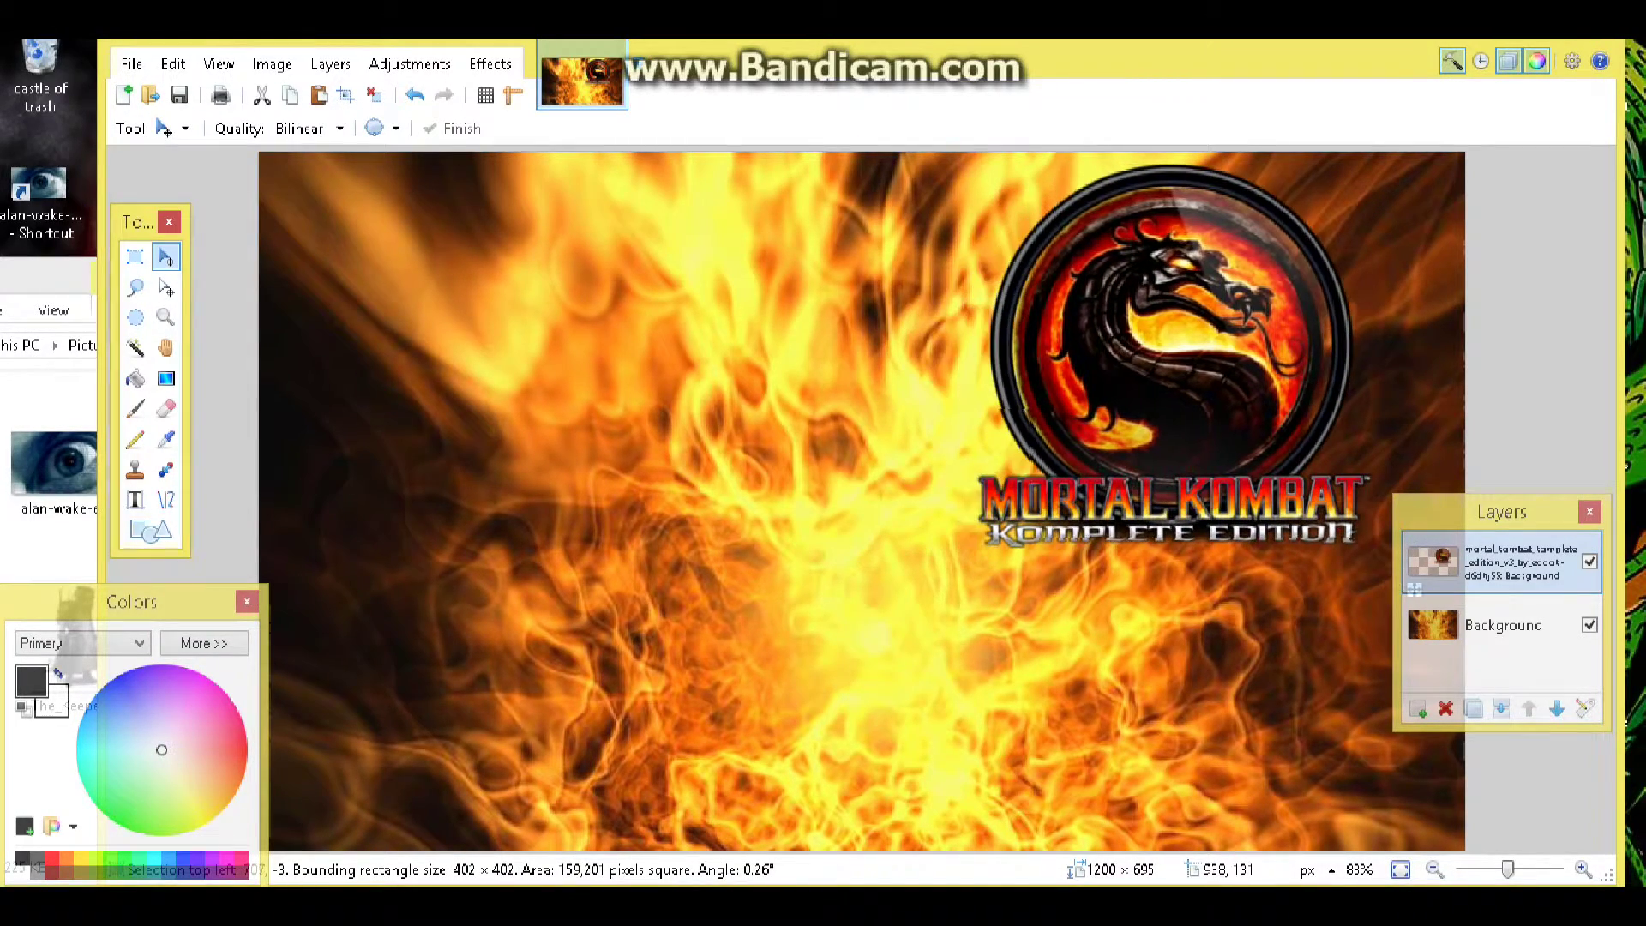
Shrink the Mortal Kombat logo to about 302 × 307 pixels and position it near the image's upper right corner.
left_click_drag(1202, 284, 1202, 283)
left_click_drag(1174, 155, 1180, 240)
left_click_drag(967, 395, 1072, 394)
left_click_drag(1222, 236, 1222, 247)
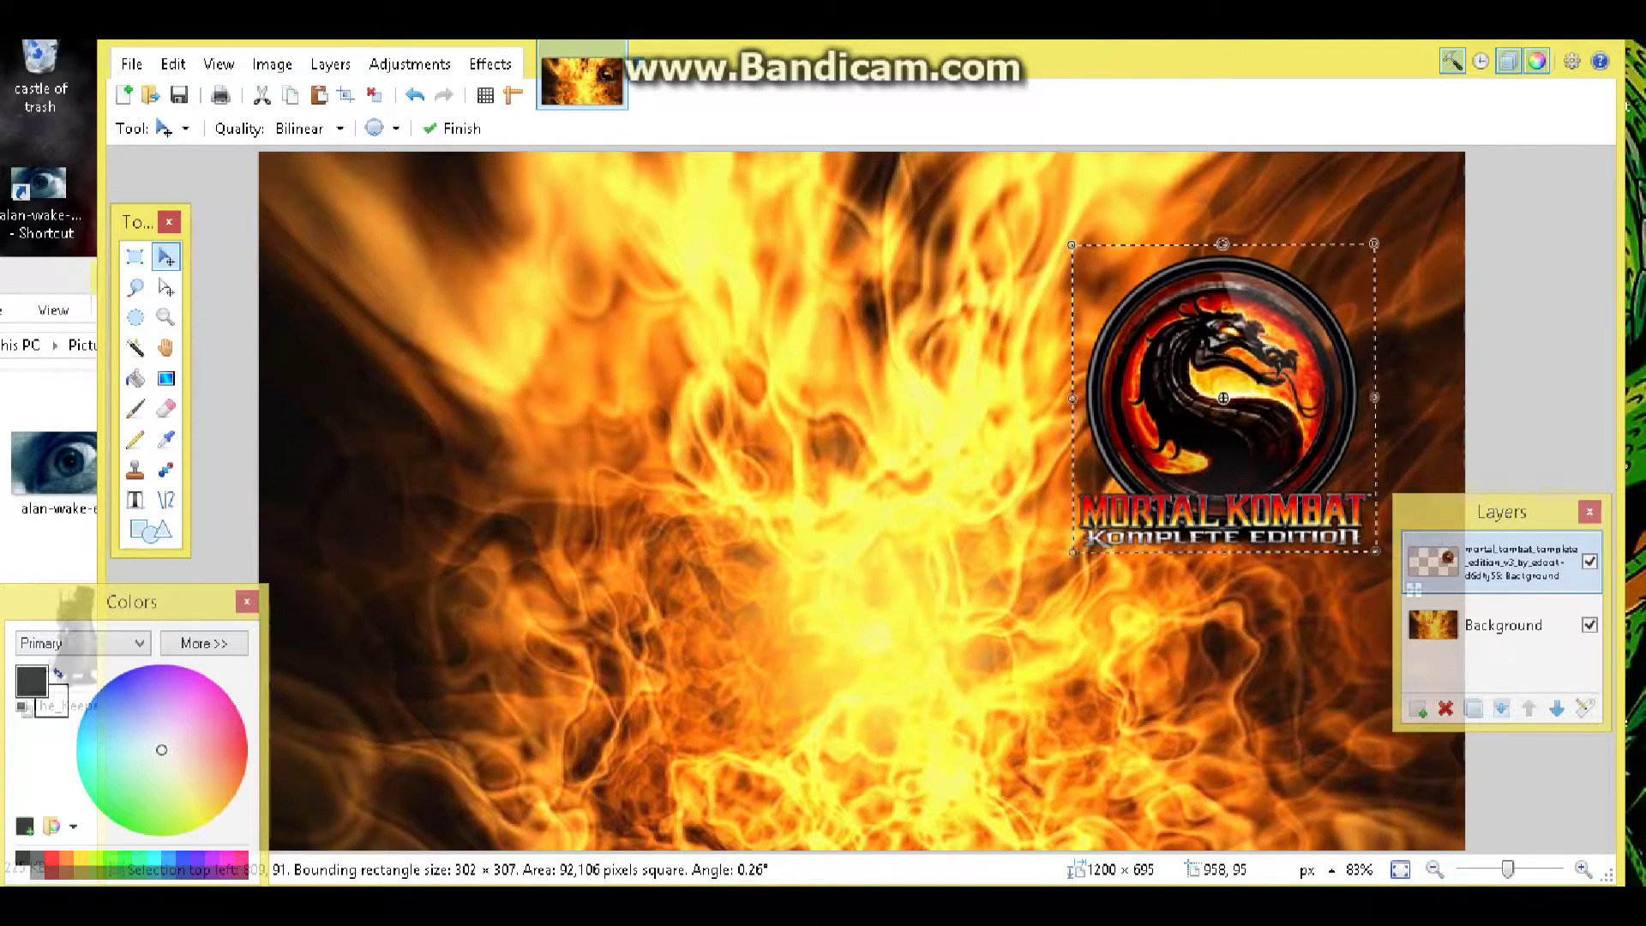
left_click_drag(1240, 327, 1185, 286)
left_click_drag(1357, 548, 1396, 509)
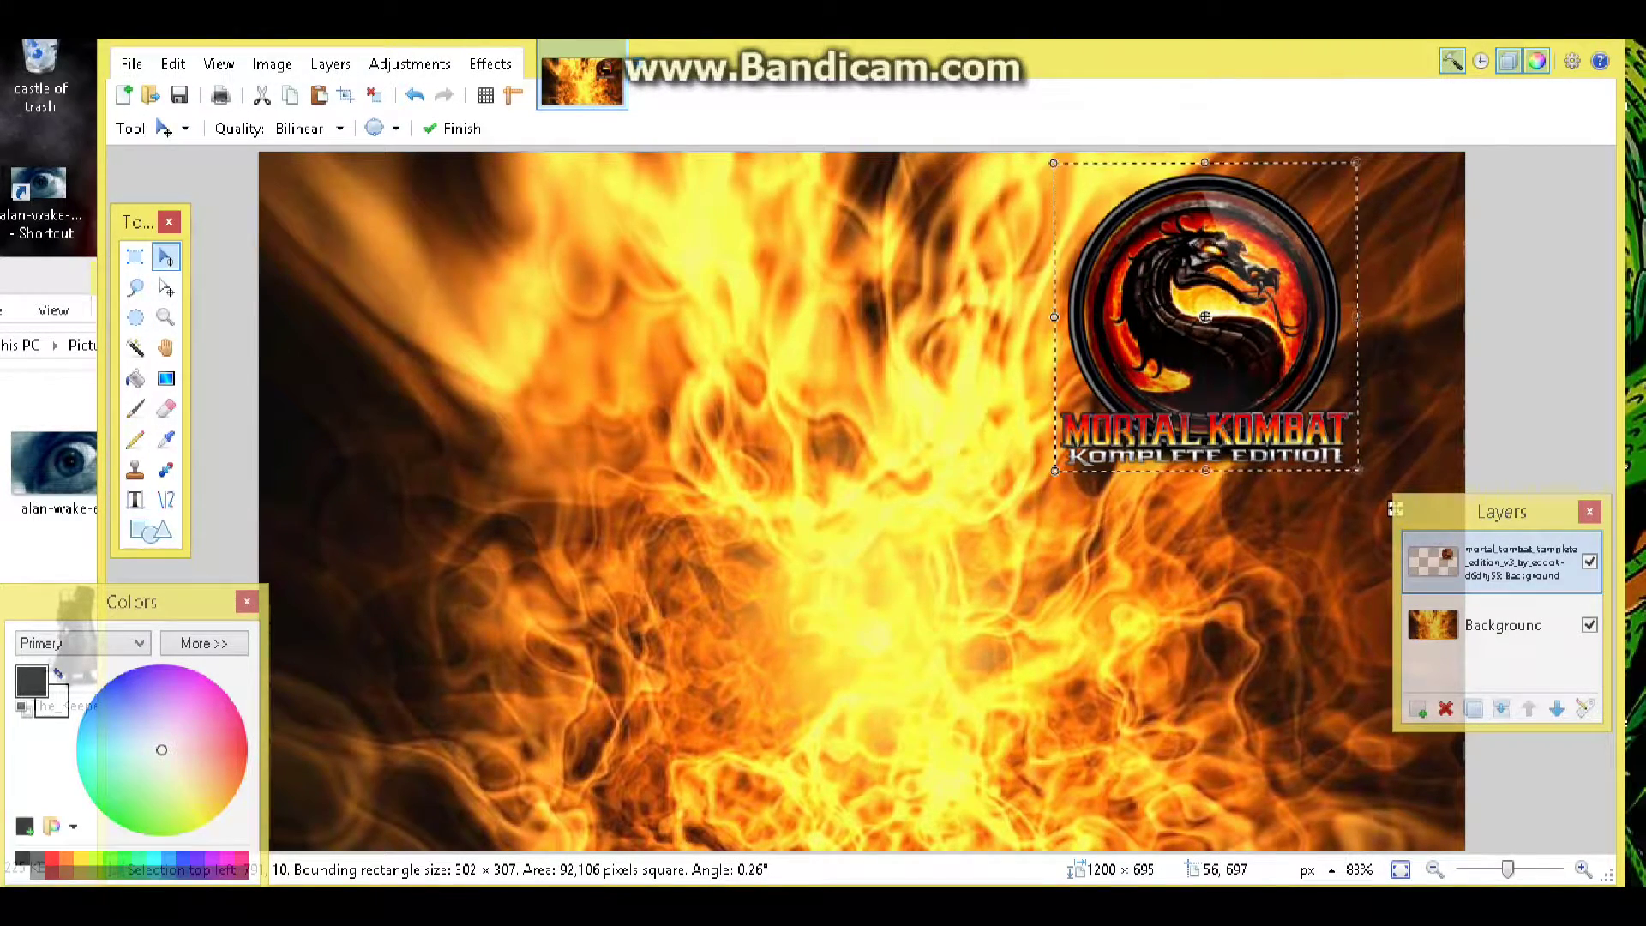
key("alt+Tab")
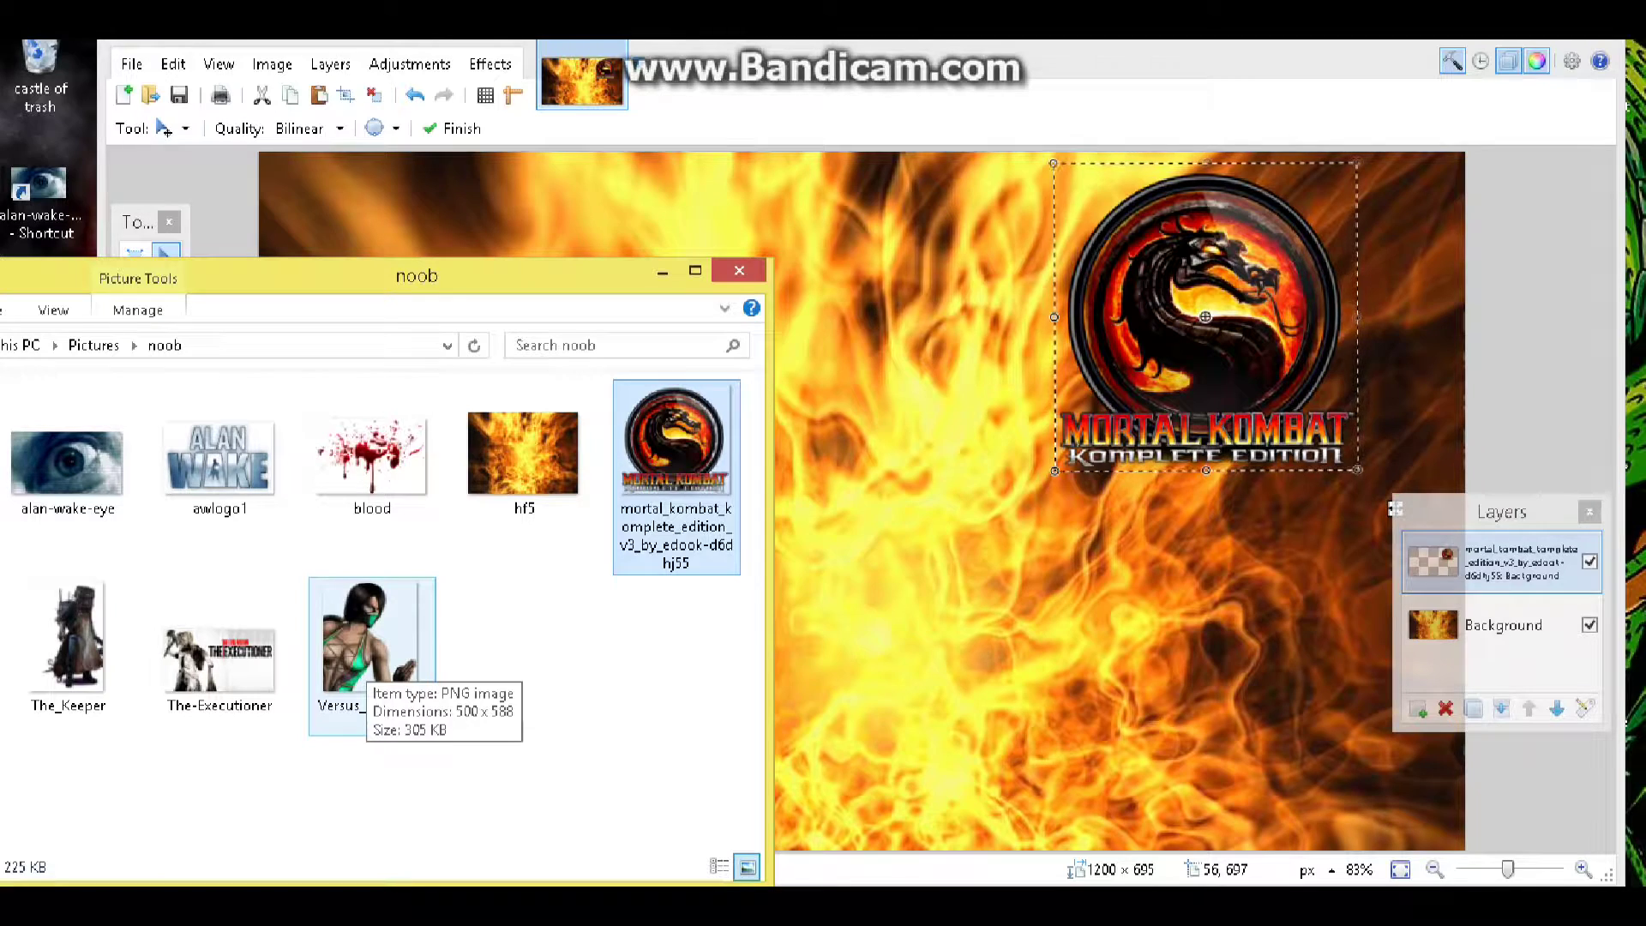
left_click(364, 661)
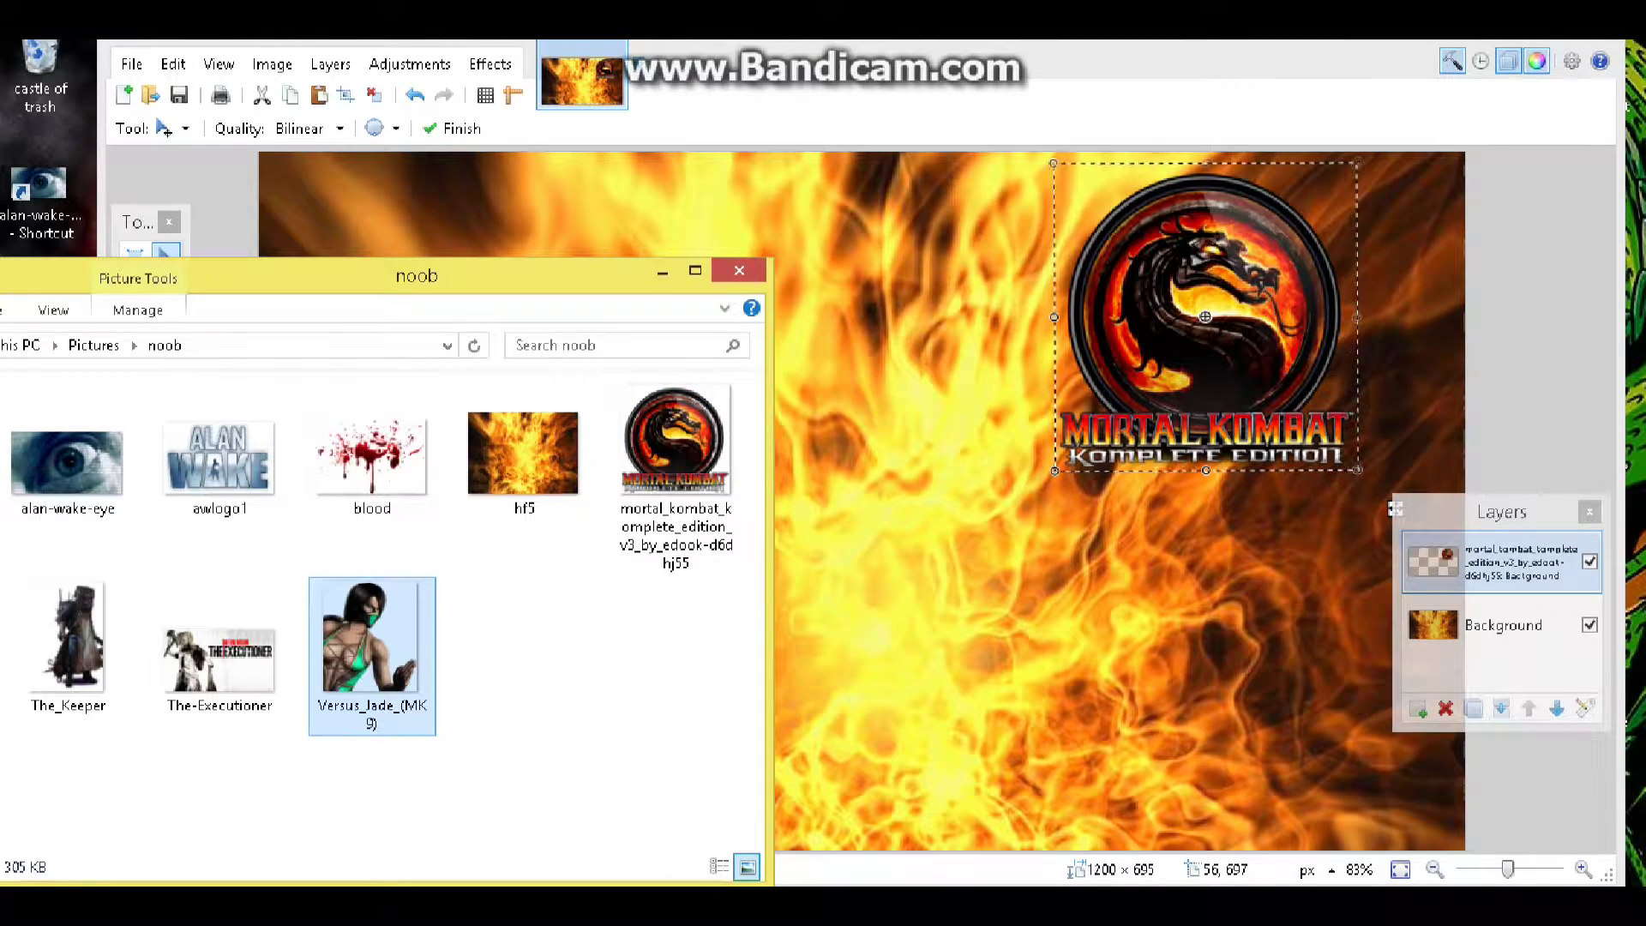
left_click_drag(364, 660, 858, 514)
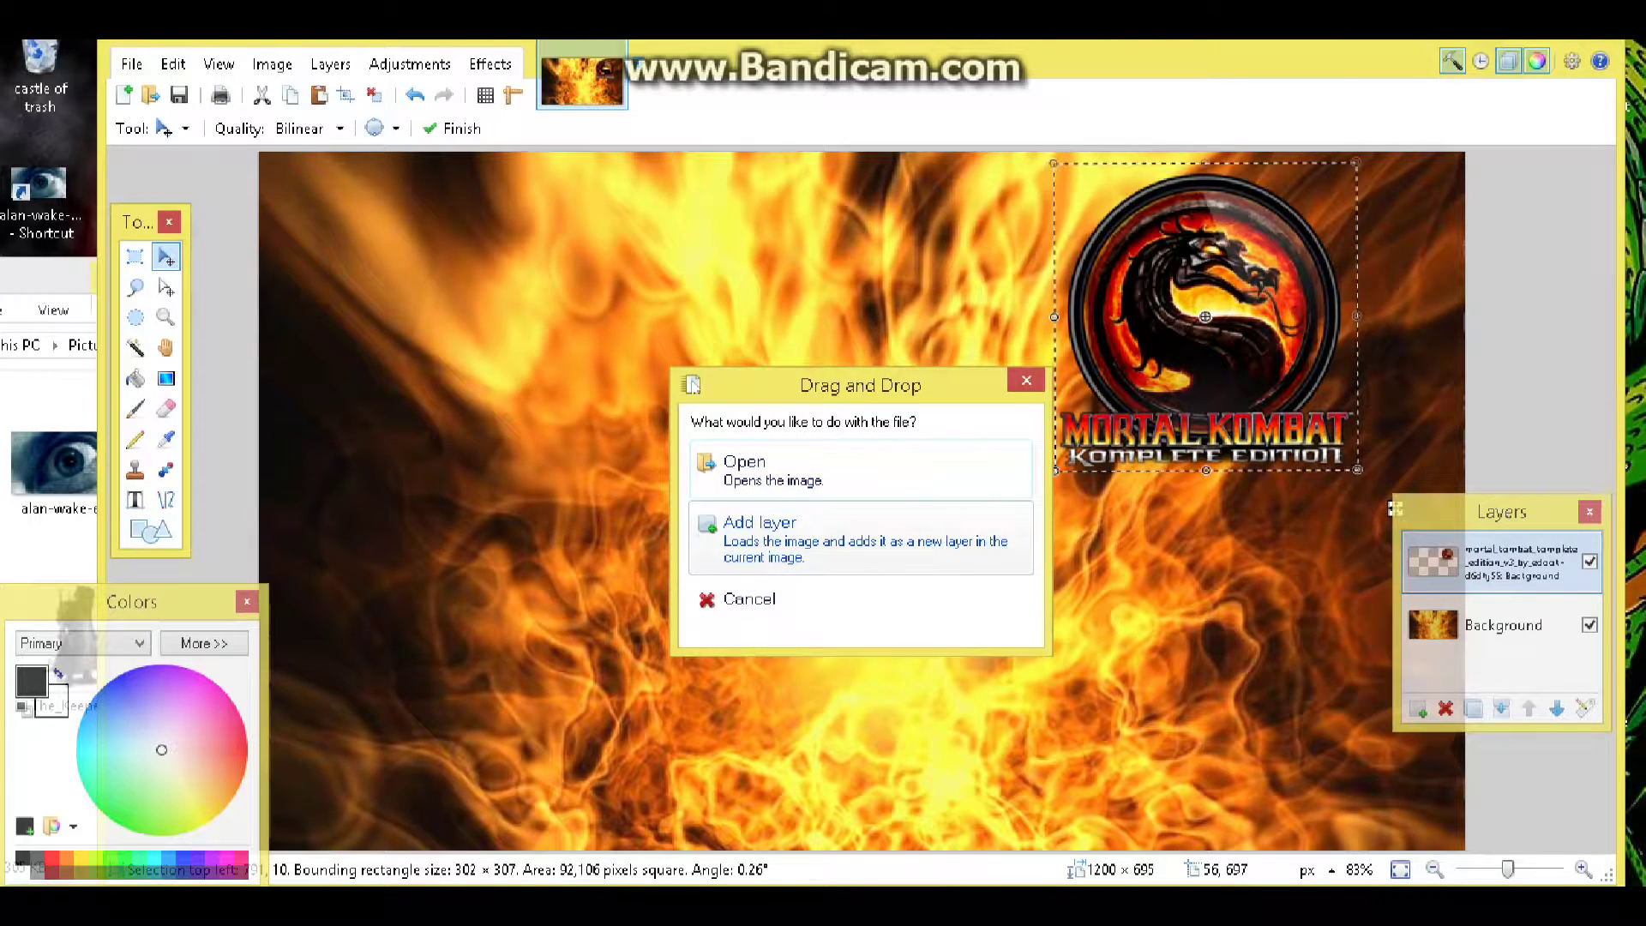
left_click(772, 554)
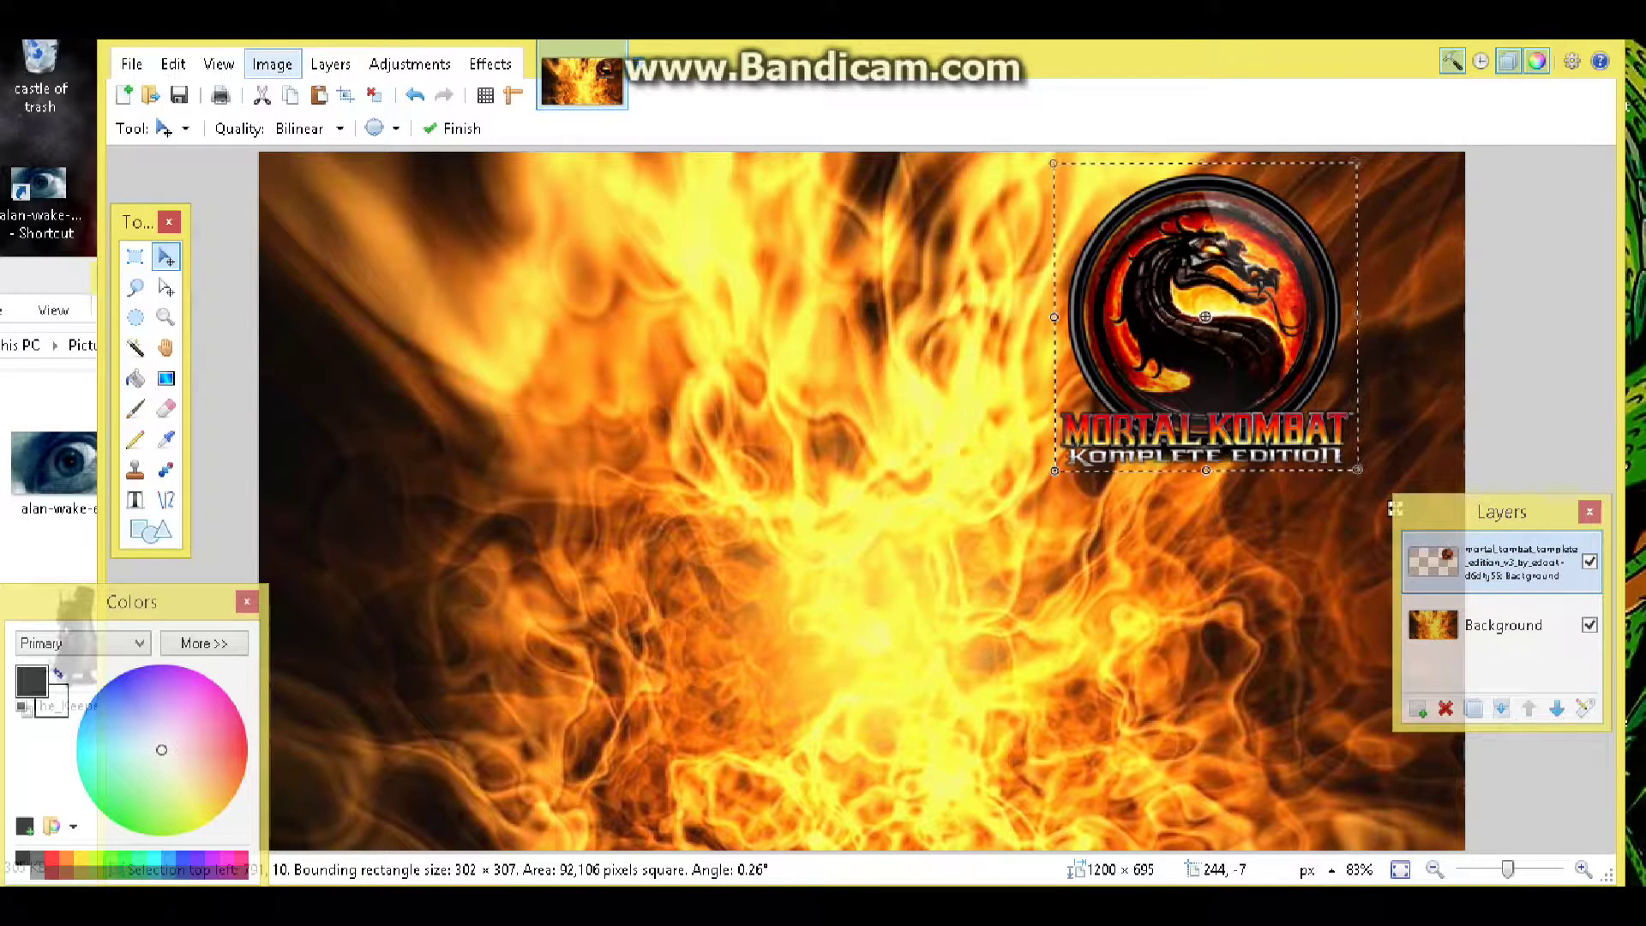
Flatten the image so the logo layer merges into the background.
left_click(271, 63)
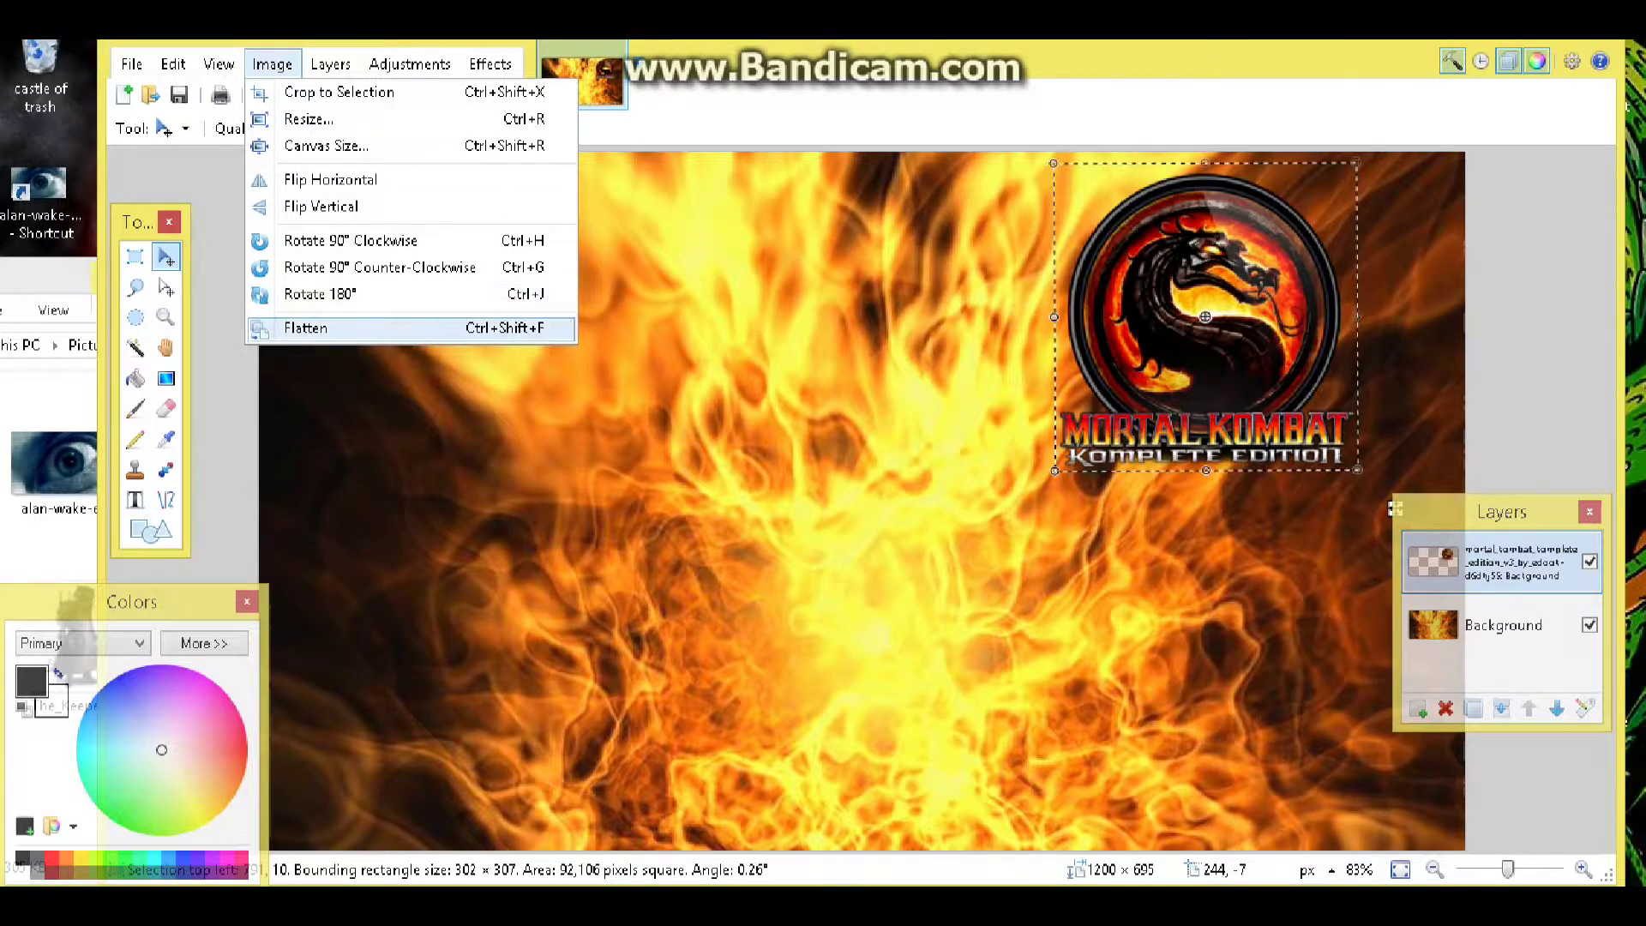
left_click(305, 328)
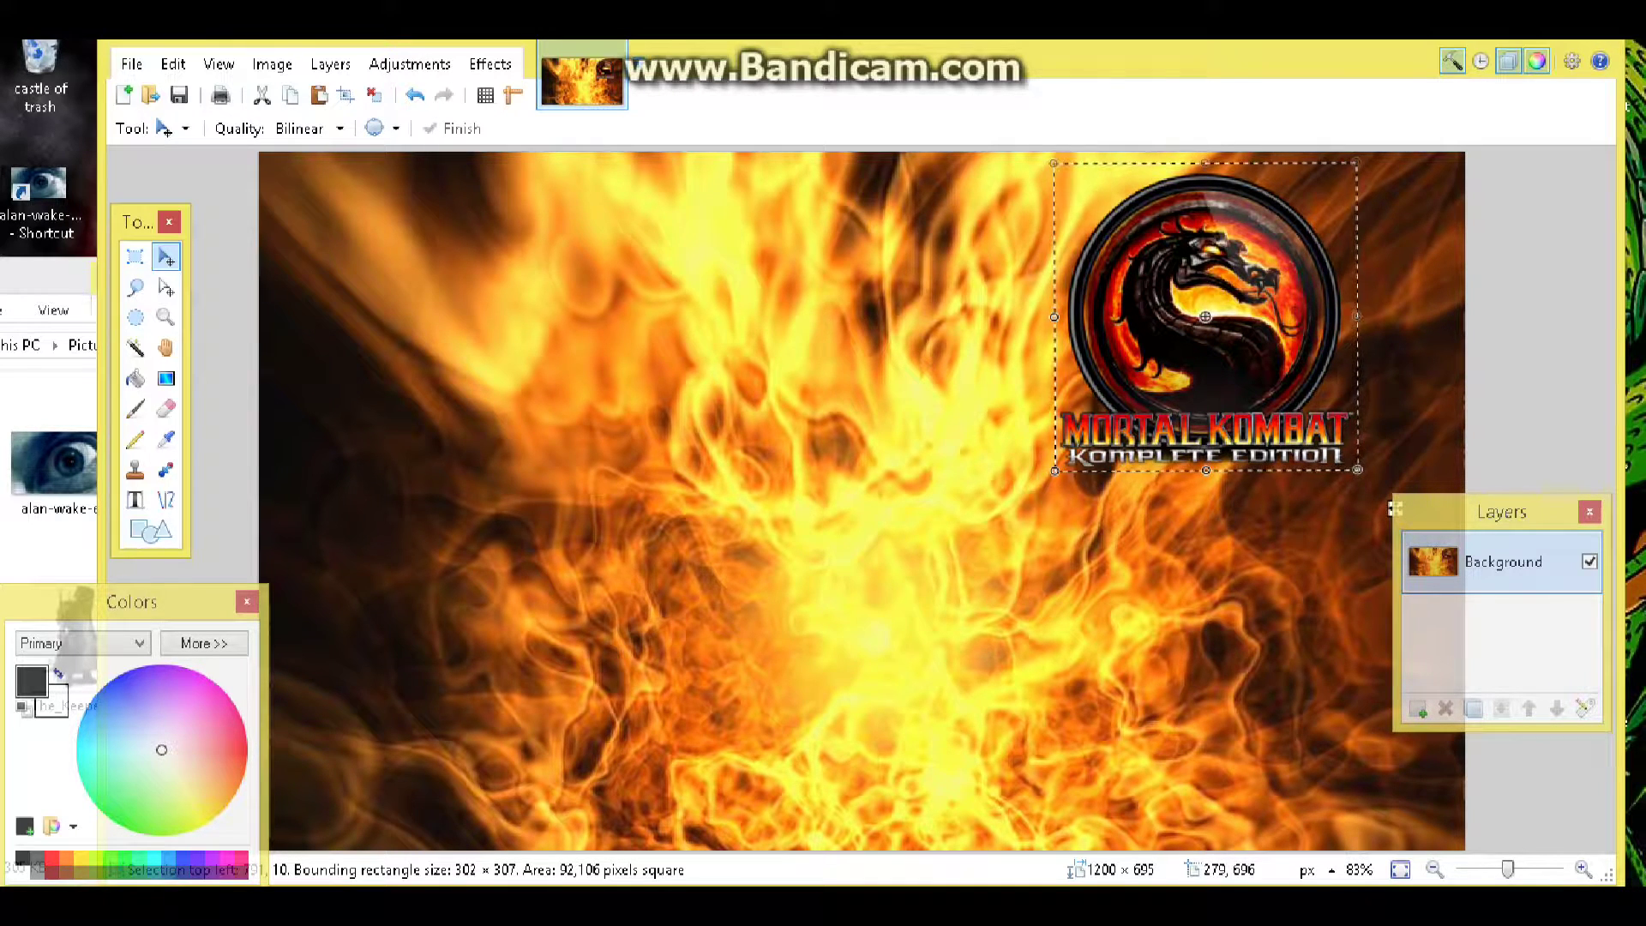
Add the Versus_Jade_(MK9) picture as a new layer and shift it slightly inward from the image's upper left corner.
key("alt+Tab")
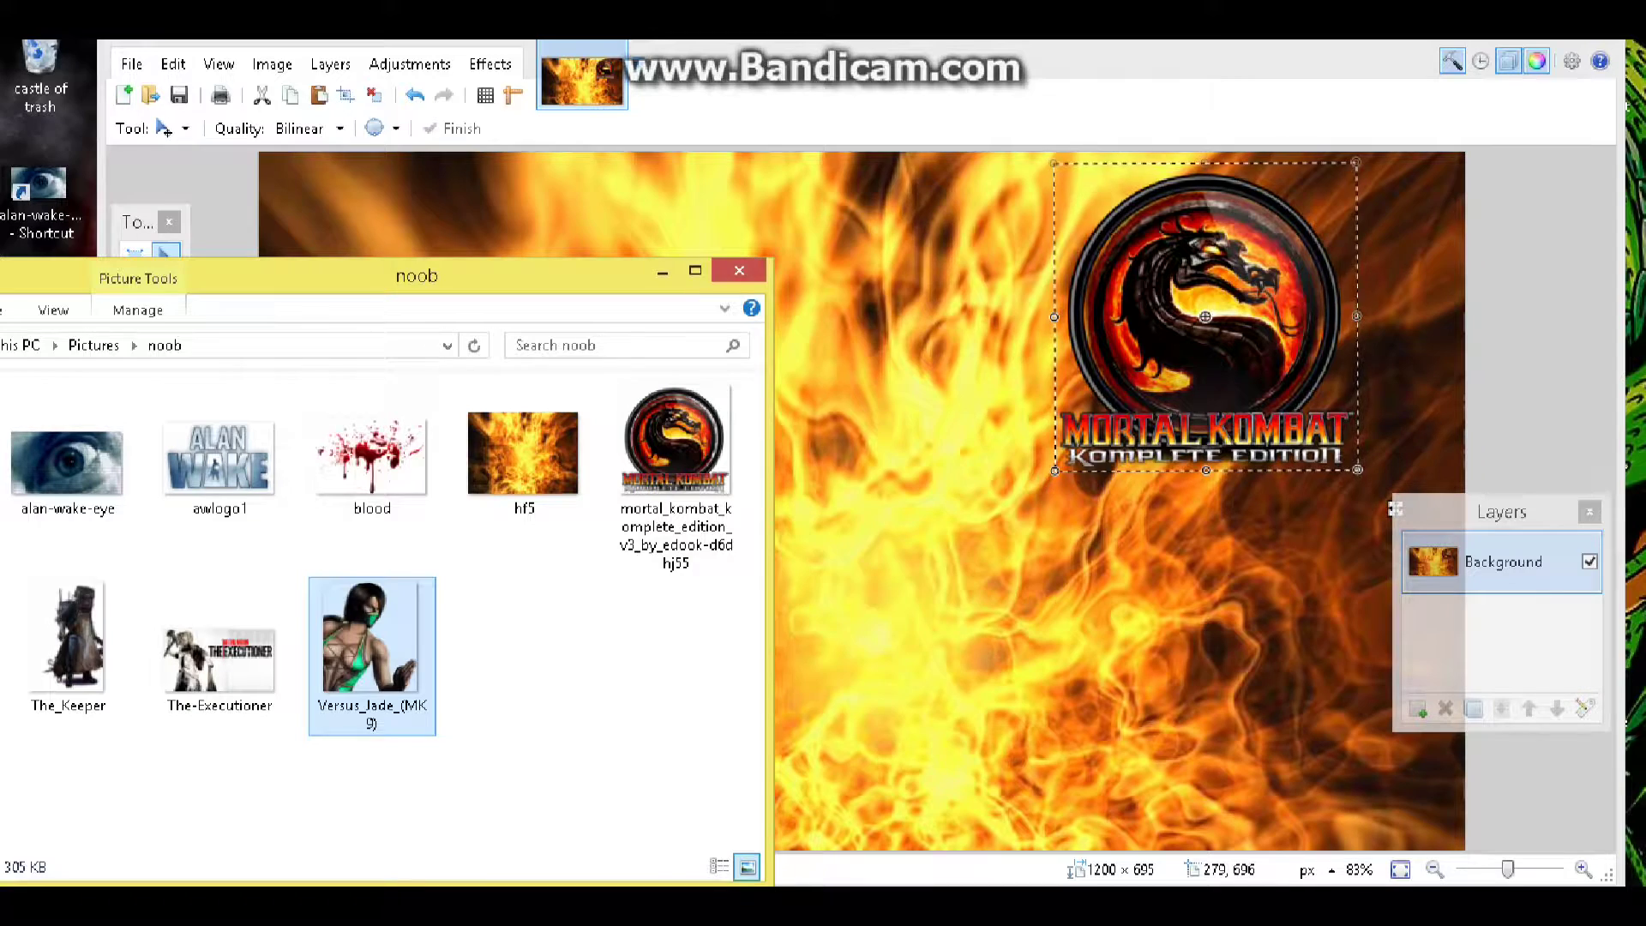
mouse_move(371, 641)
left_mouse_down()
mouse_move(858, 600)
mouse_move(904, 614)
left_mouse_up()
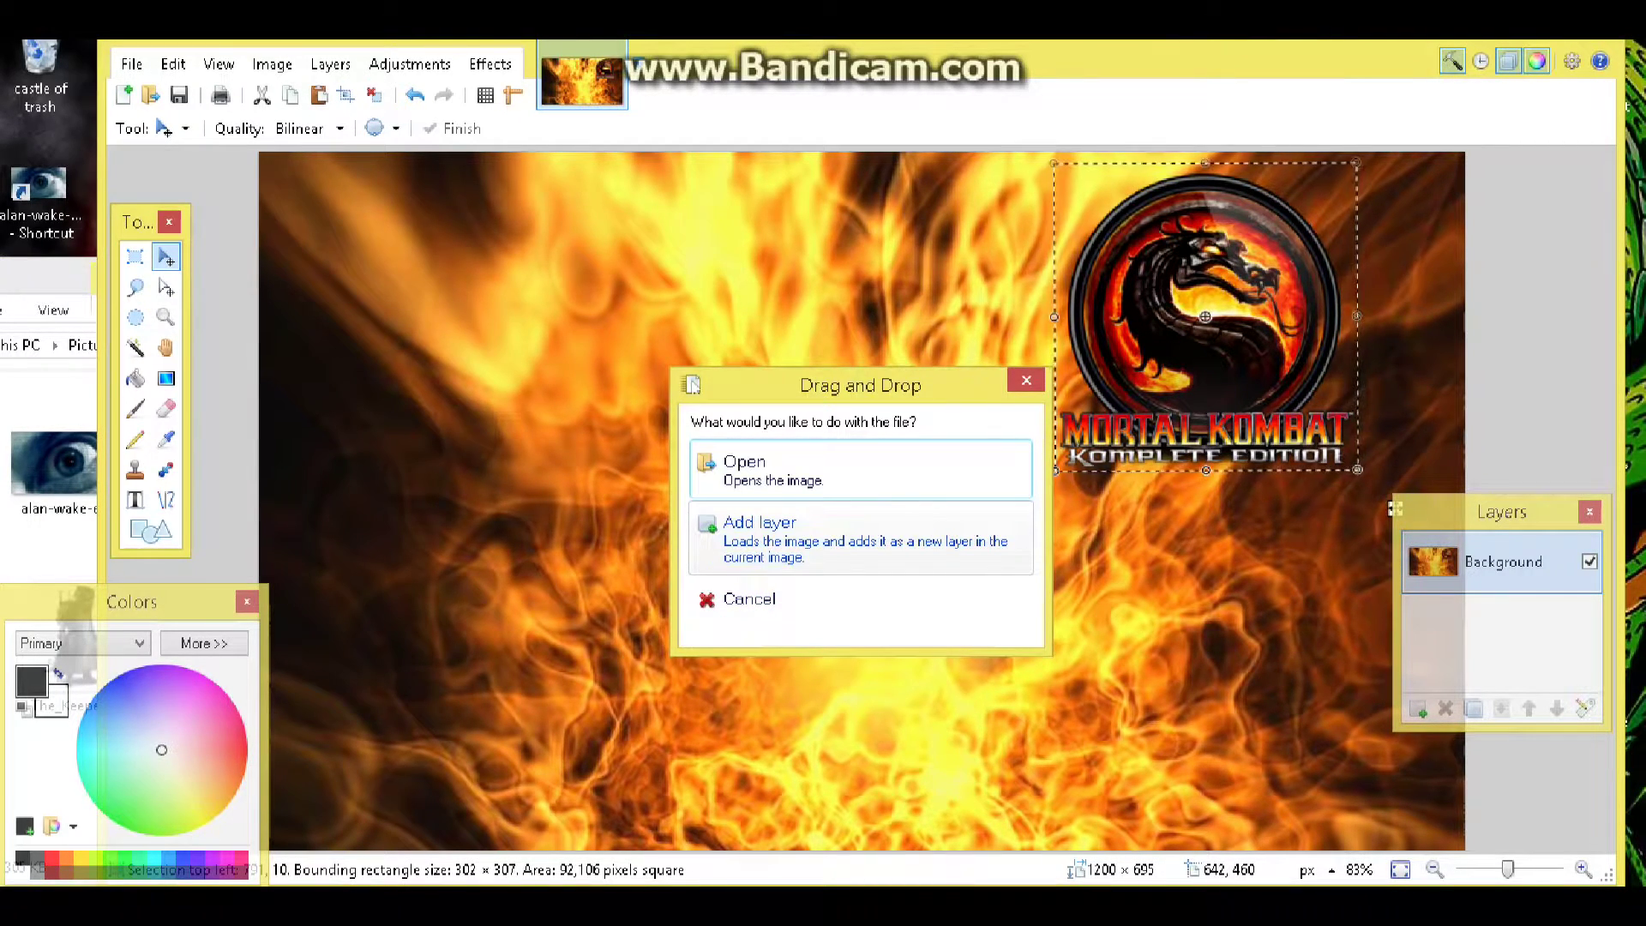
left_click(858, 540)
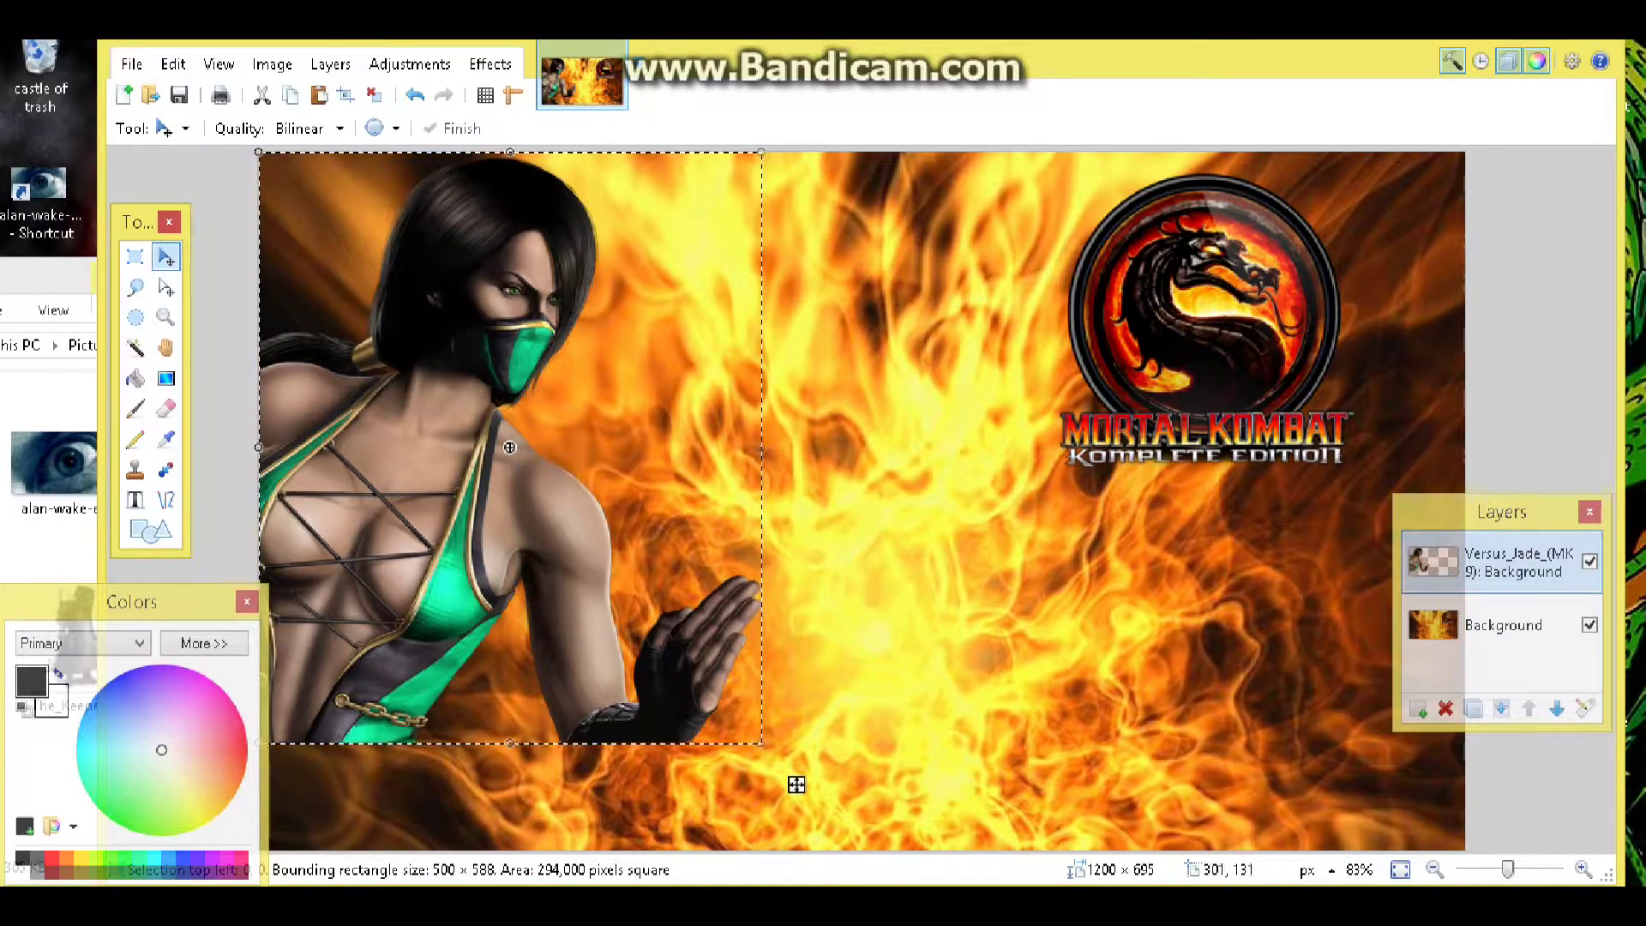
left_click_drag(797, 785, 852, 826)
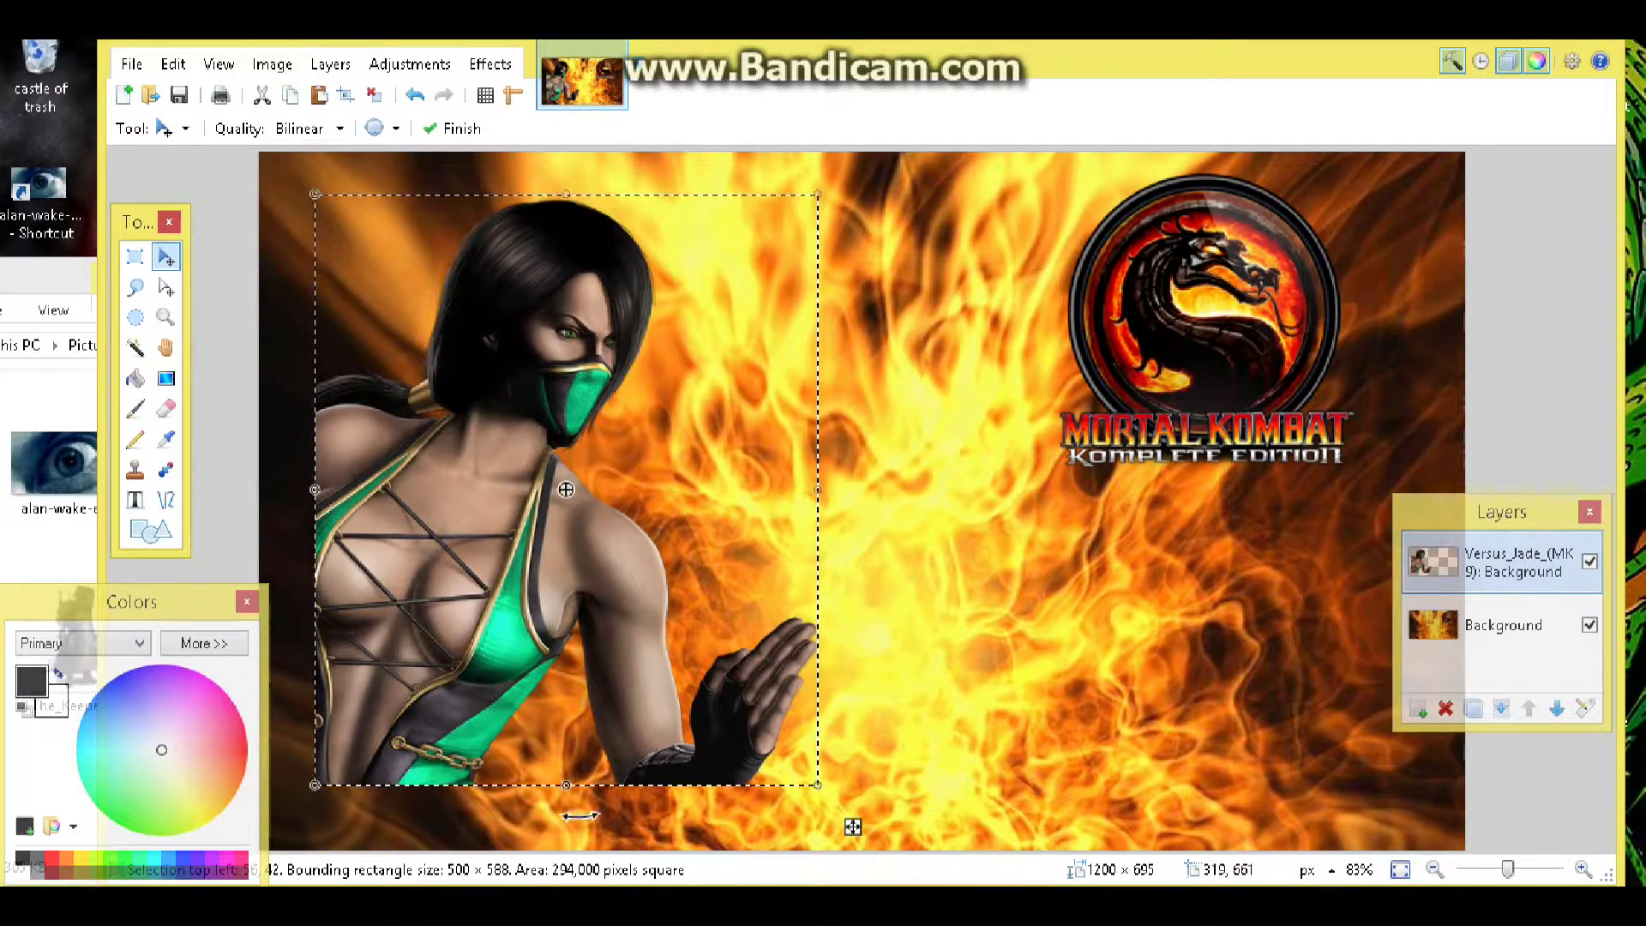
Move the Jade layer into the image's lower left corner and shrink it to 460 × 486 pixels.
left_click_drag(852, 827, 815, 864)
left_click_drag(566, 442, 546, 465)
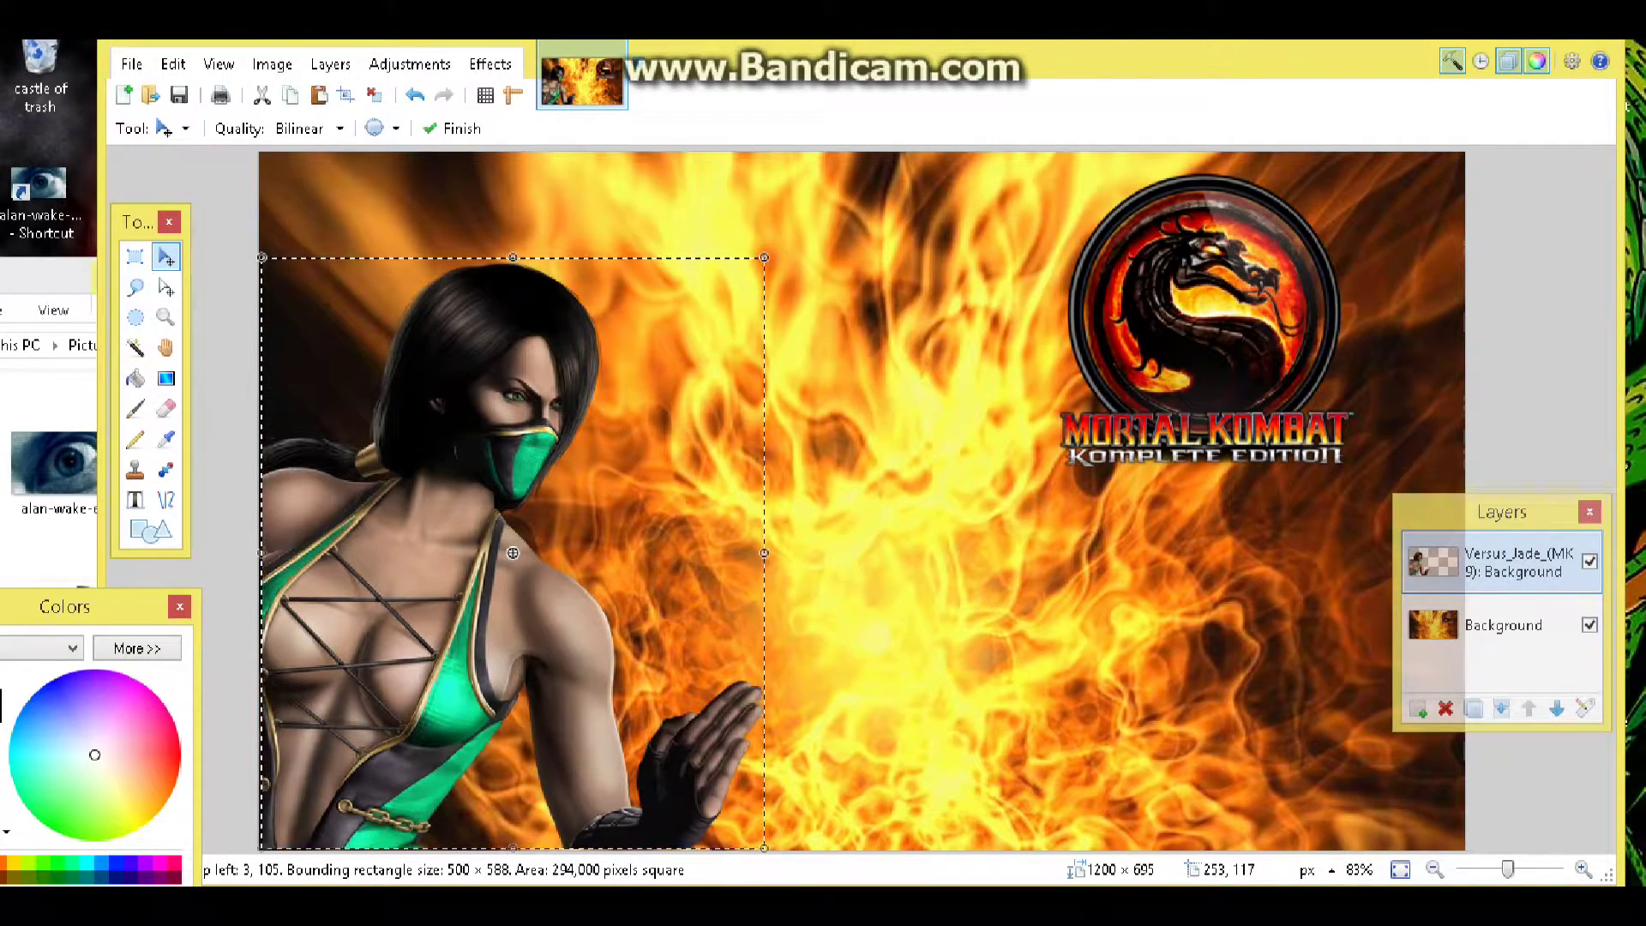
left_click_drag(513, 257, 513, 360)
left_click_drag(764, 604, 726, 613)
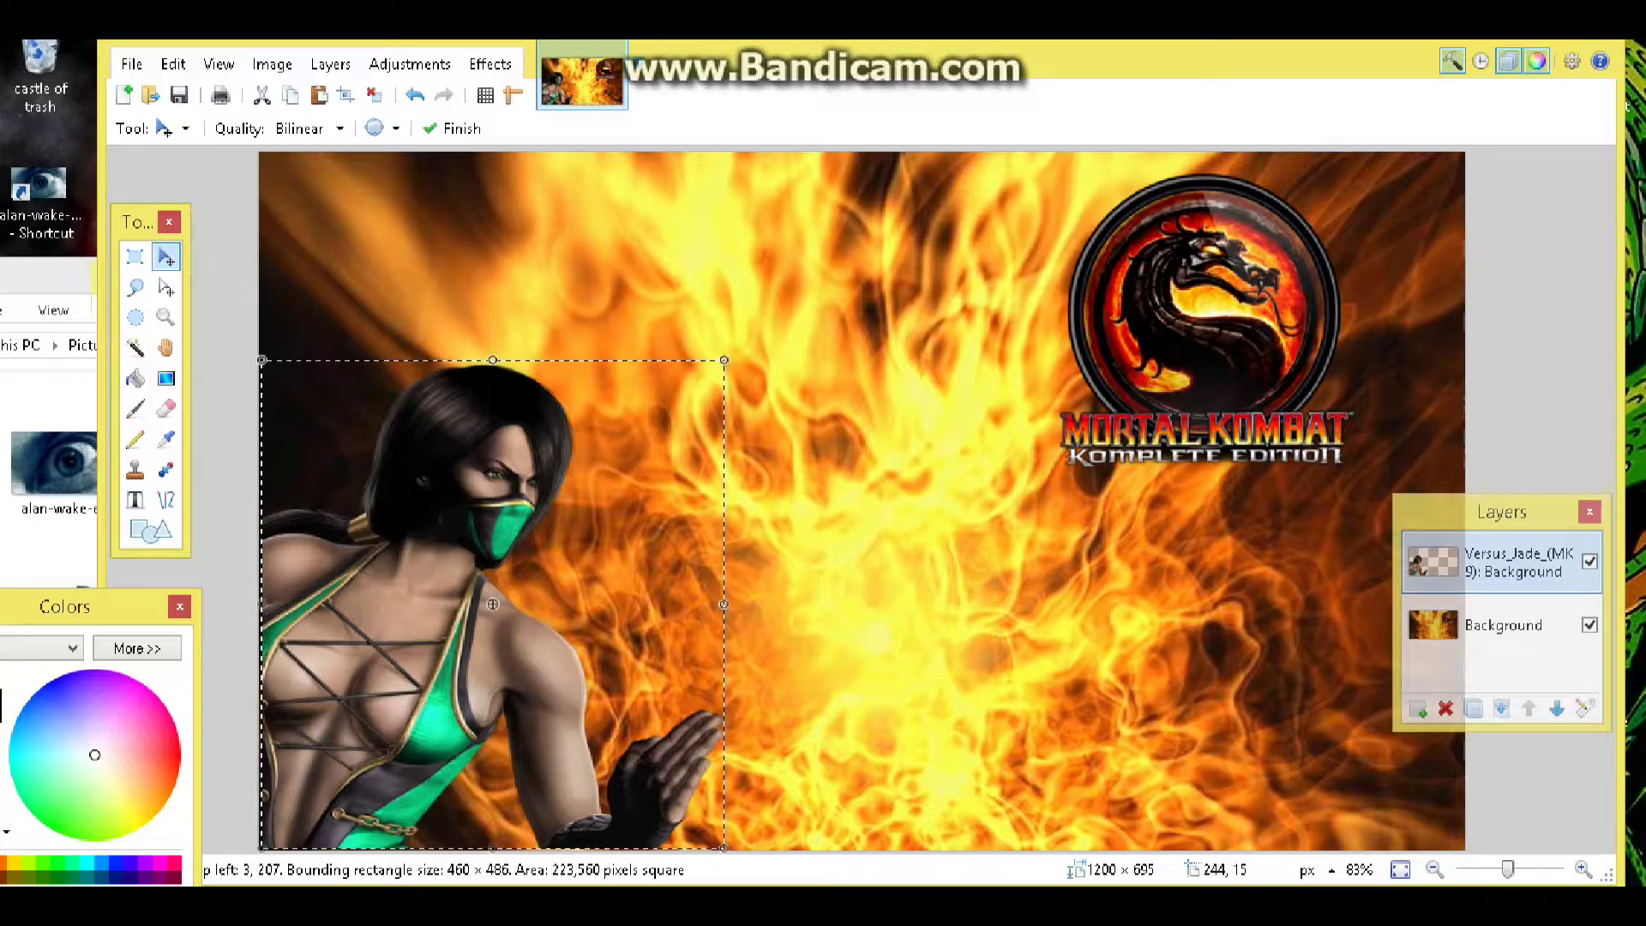
left_click(453, 129)
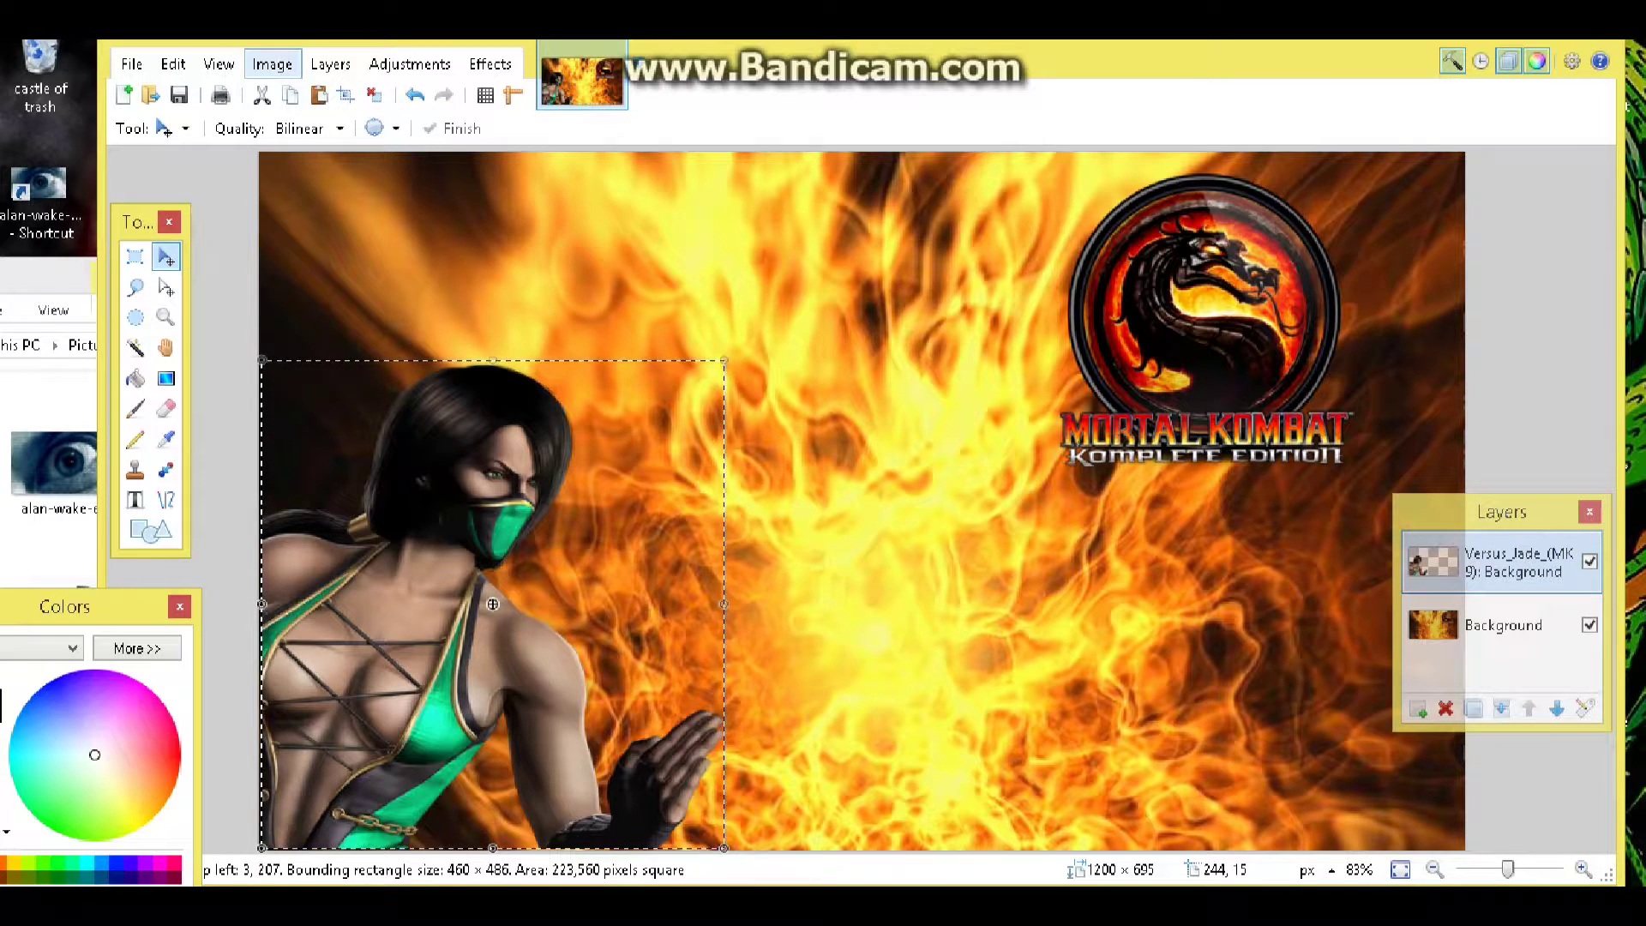
Try to crop the image to the selection around Jade, and undo the crop.
left_click(272, 64)
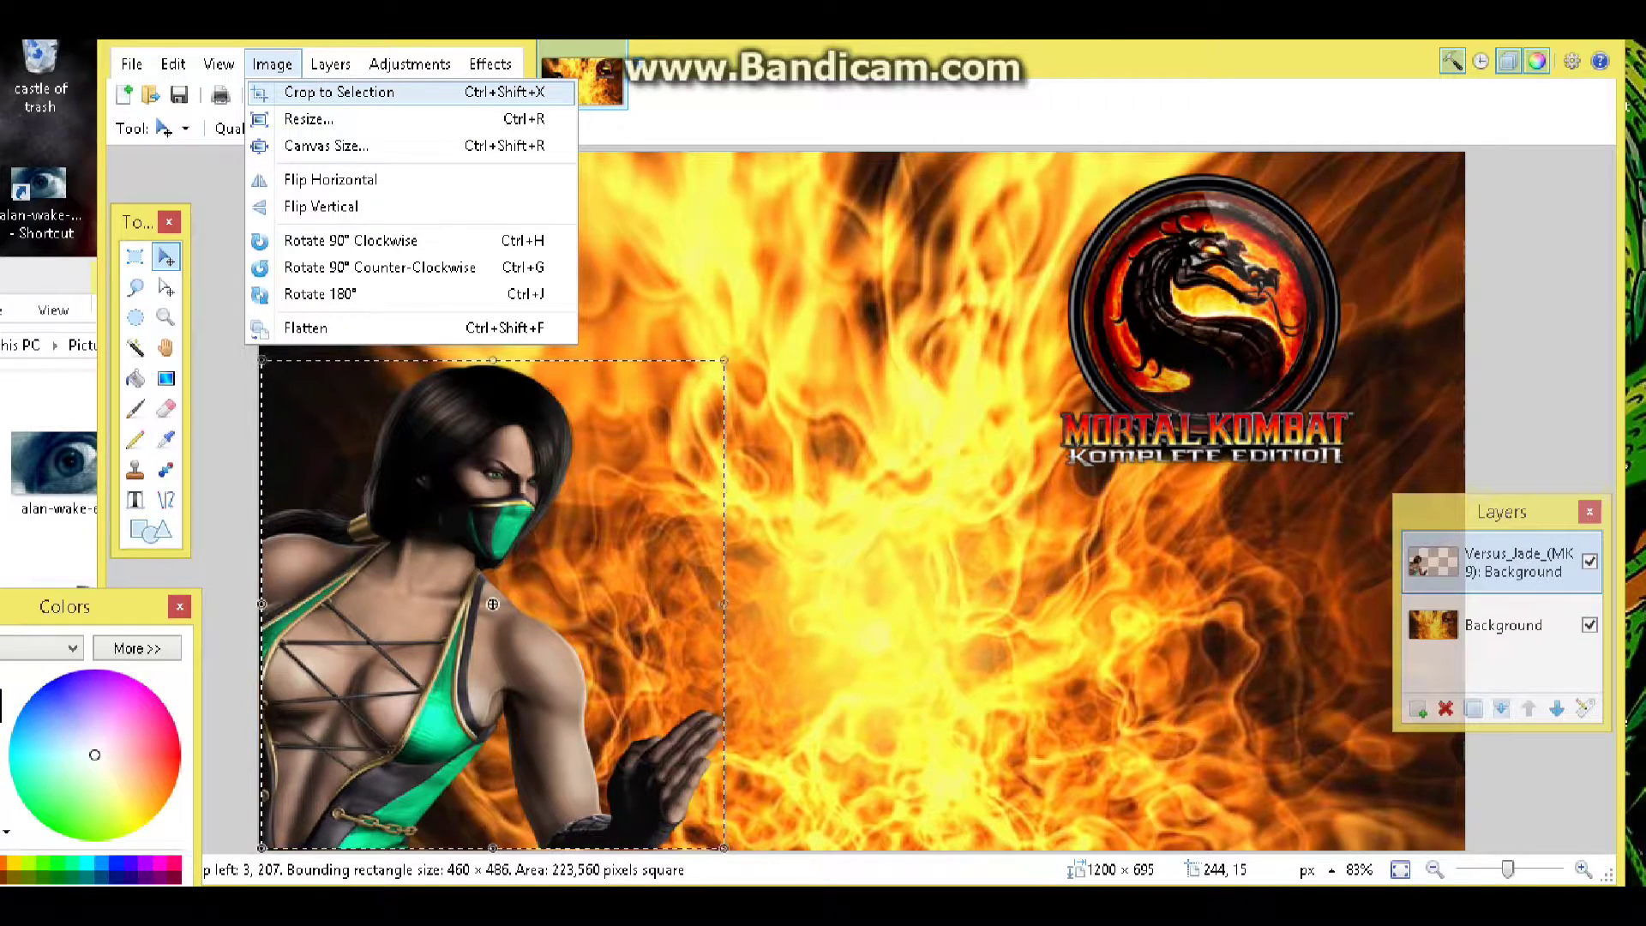
left_click(300, 92)
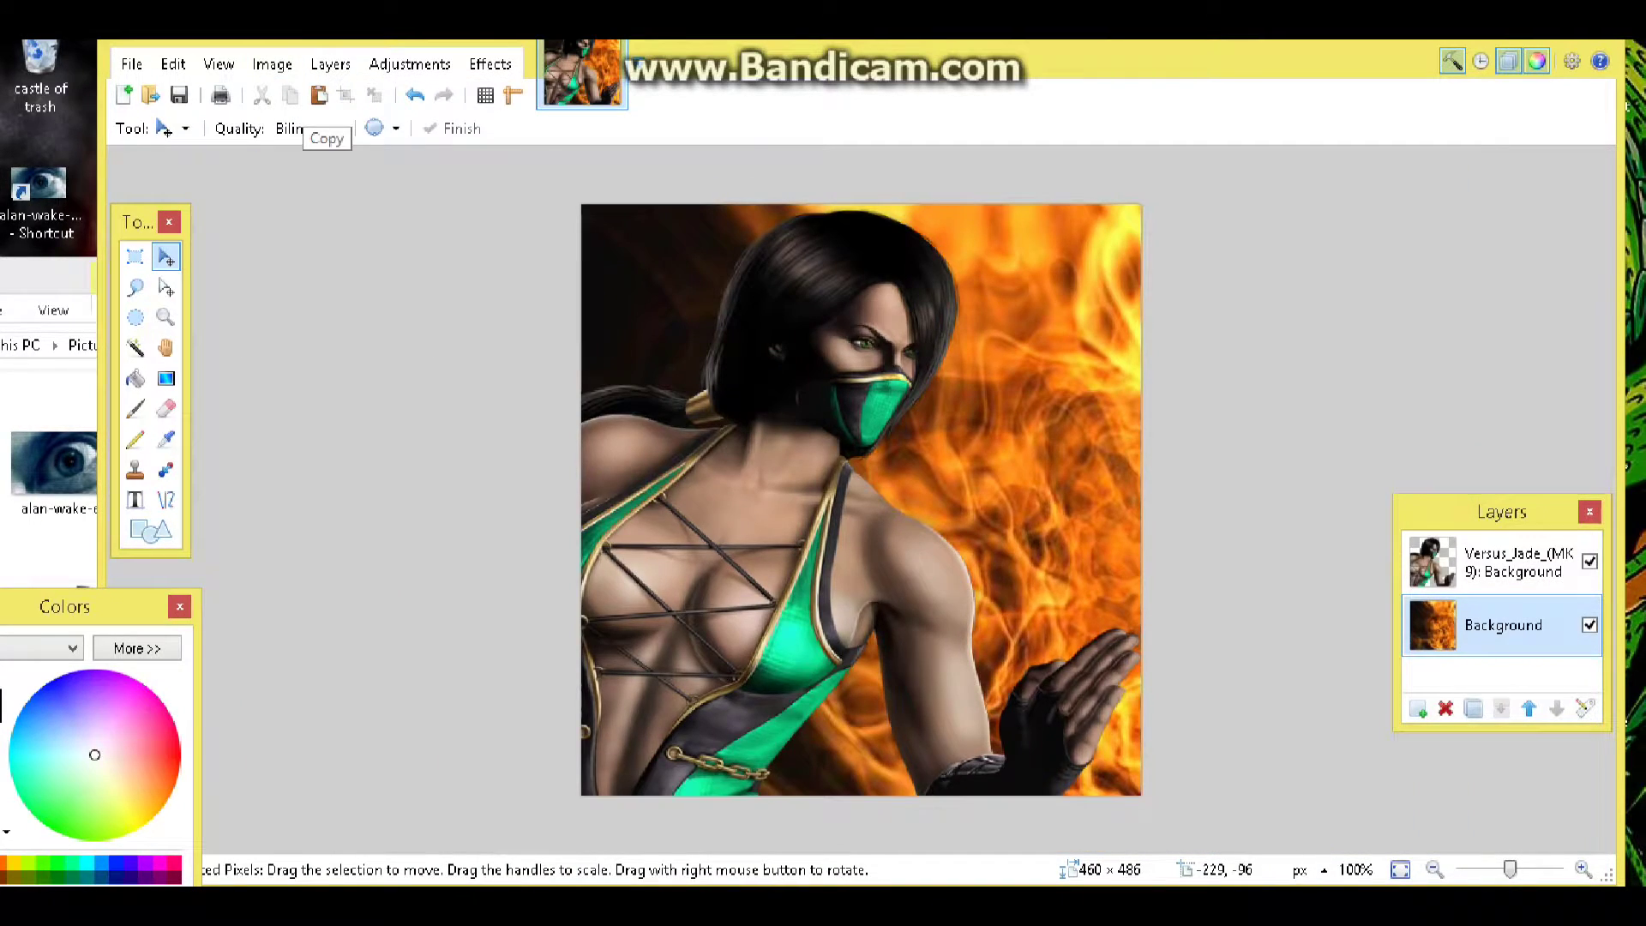
left_click(415, 95)
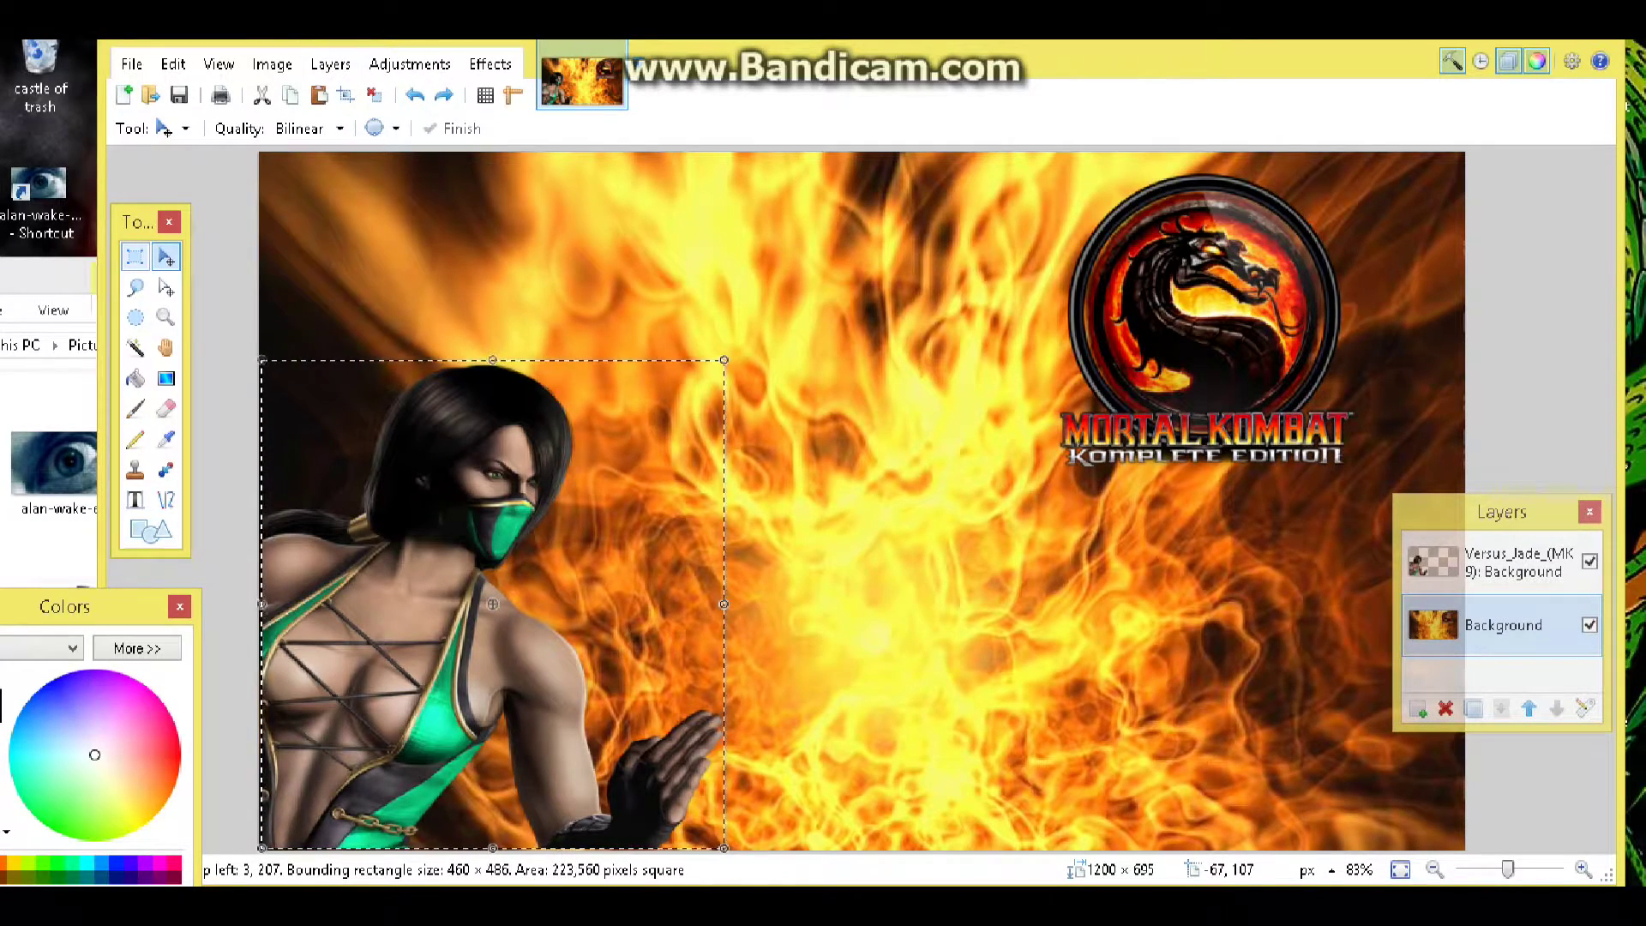
Crop the image to a rectangular selection of about 1197 × 688 pixels covering nearly the whole picture.
left_click(135, 256)
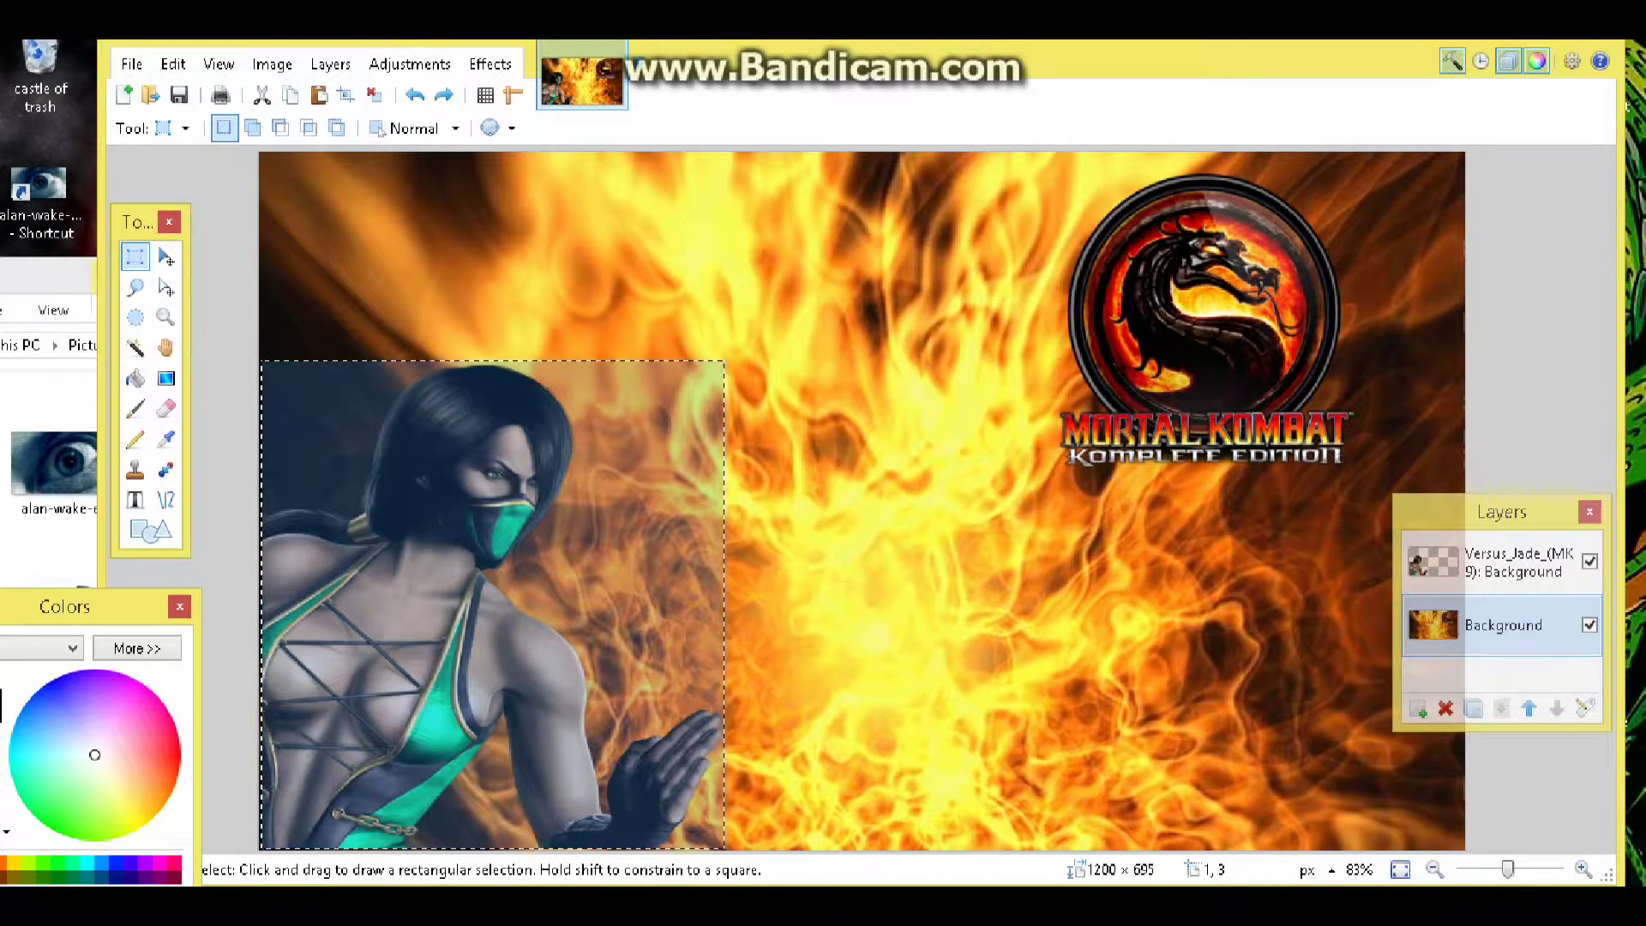
left_click_drag(261, 154, 1461, 846)
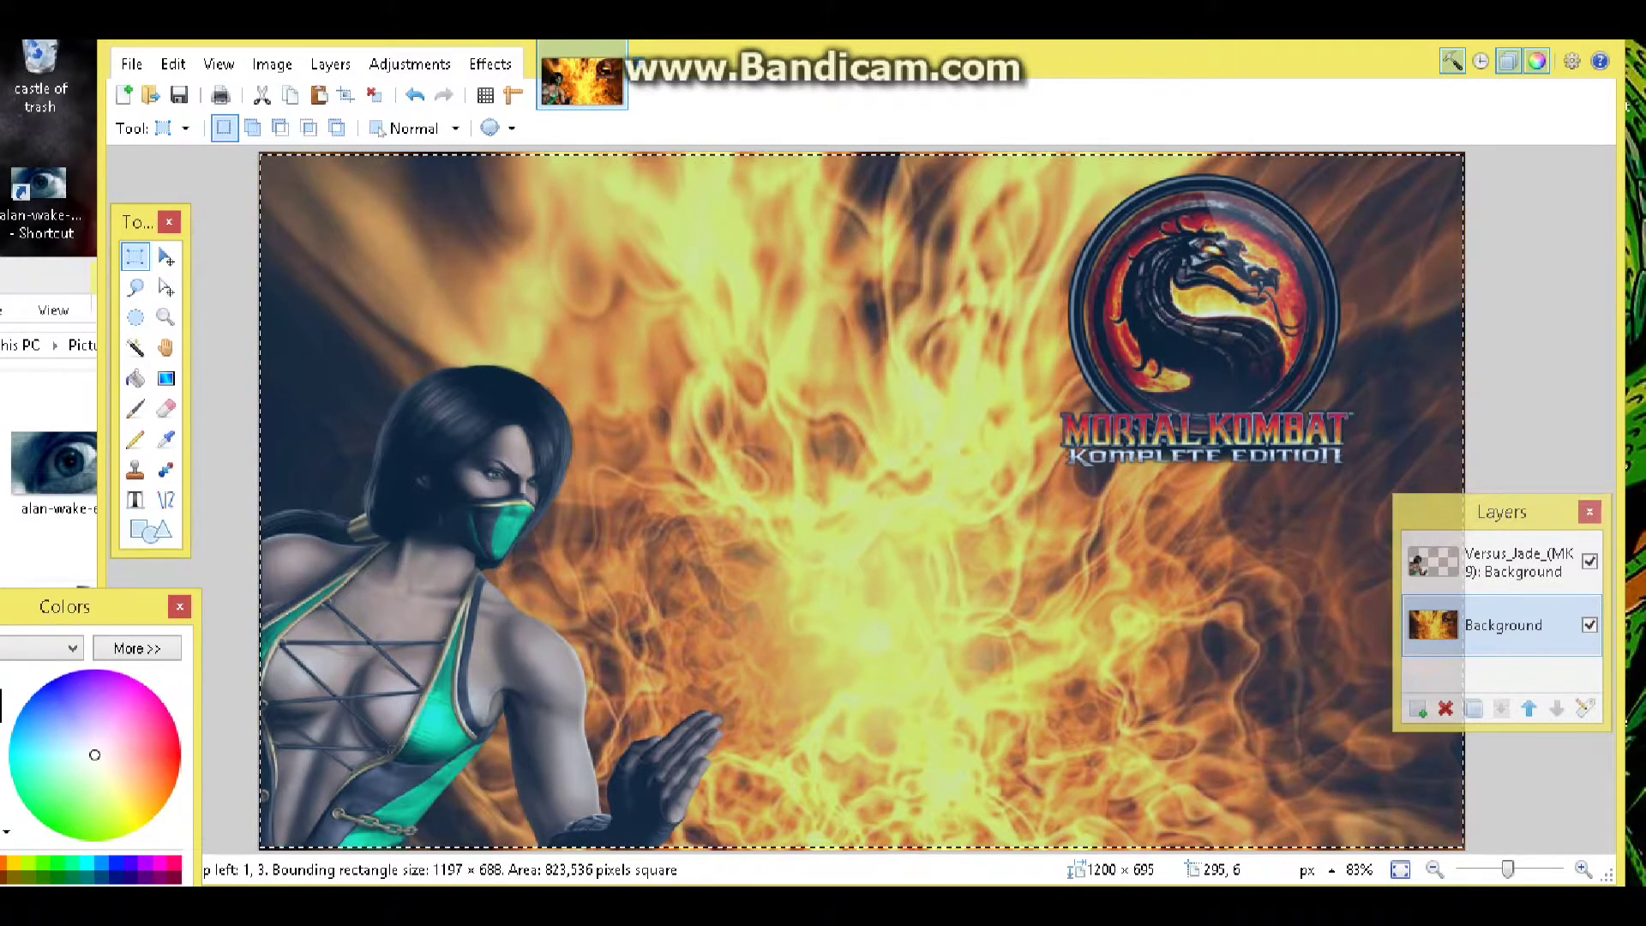
left_click(272, 64)
left_click(338, 92)
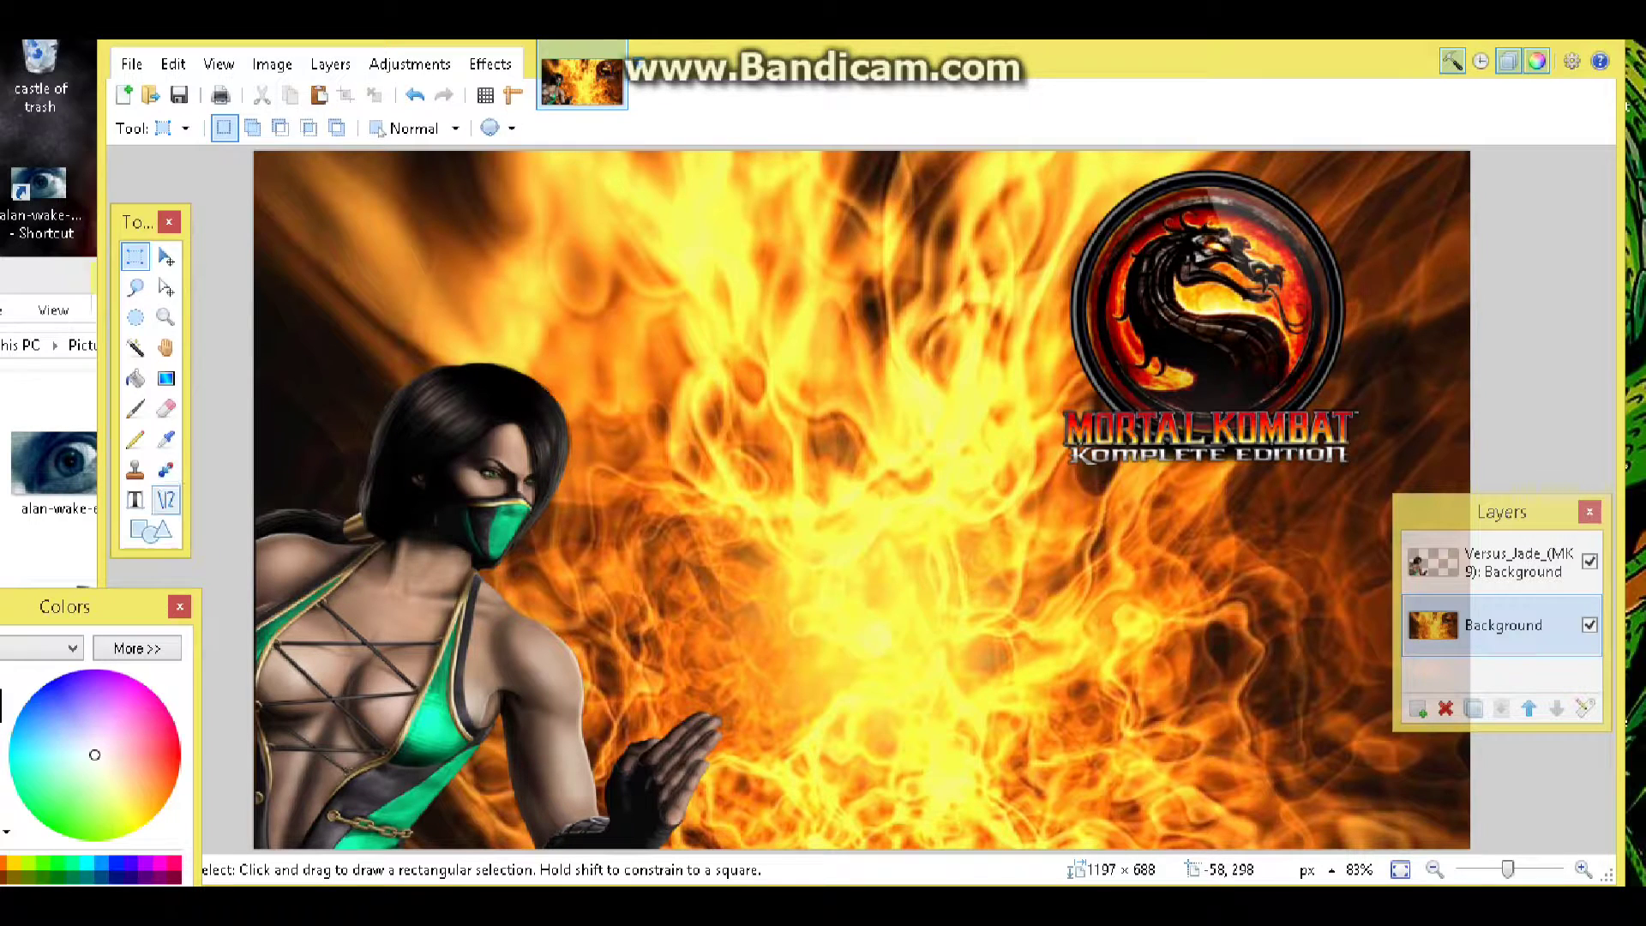
Set up the Text tool with blue as the primary color, the Arial Black font and size 84.
left_click(135, 500)
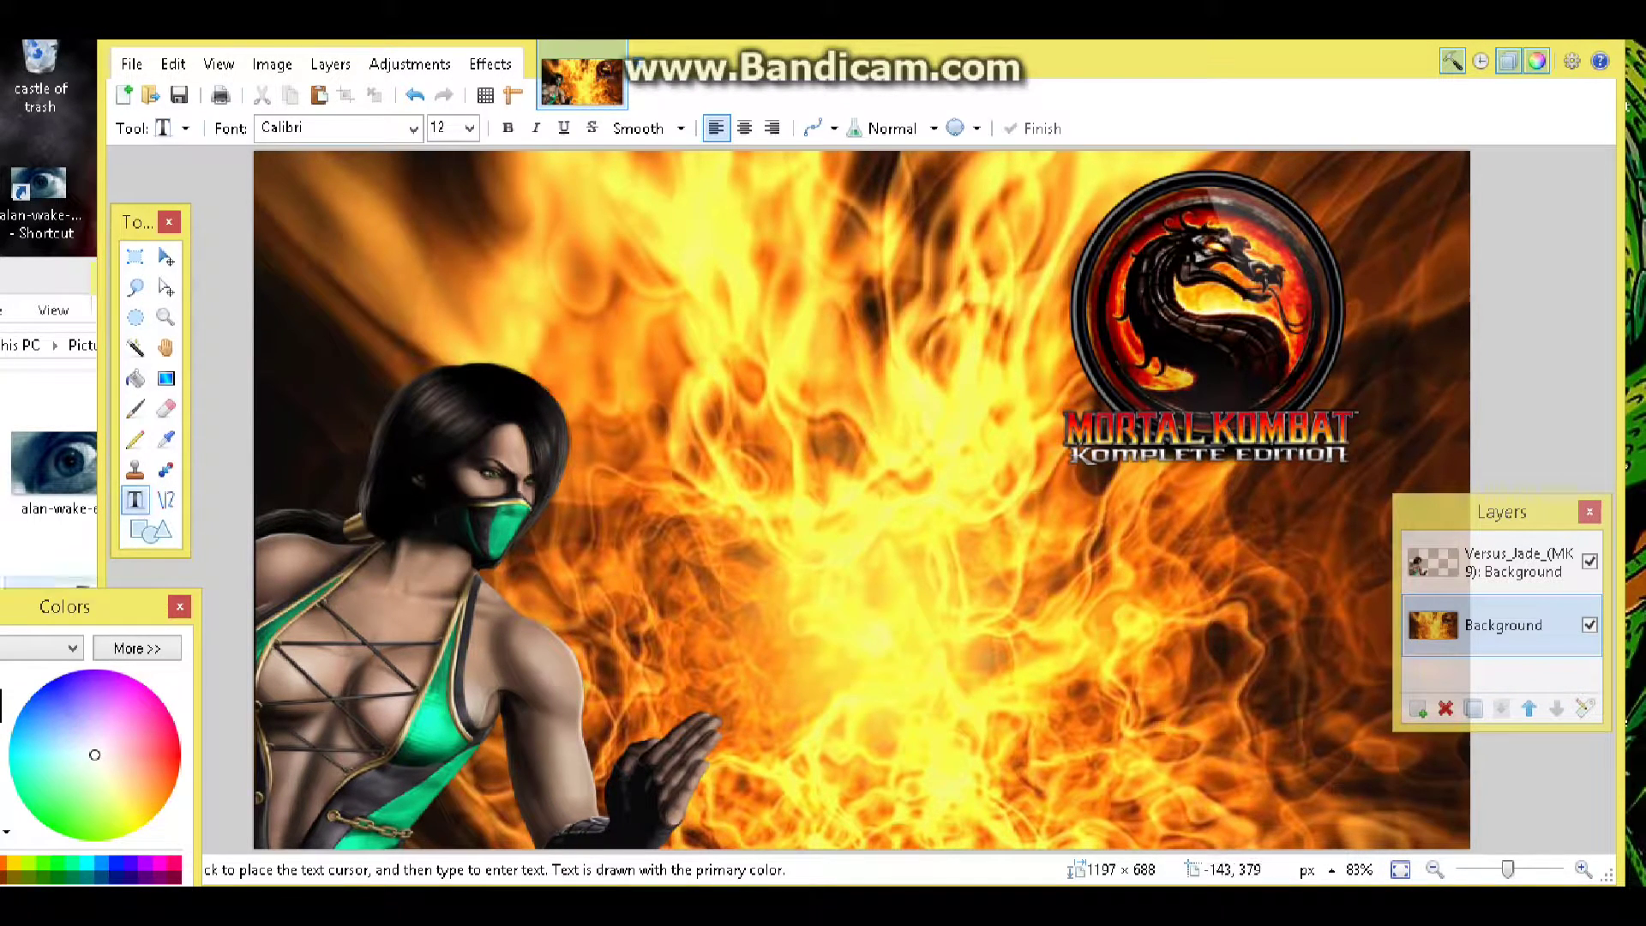
left_click_drag(103, 606, 219, 580)
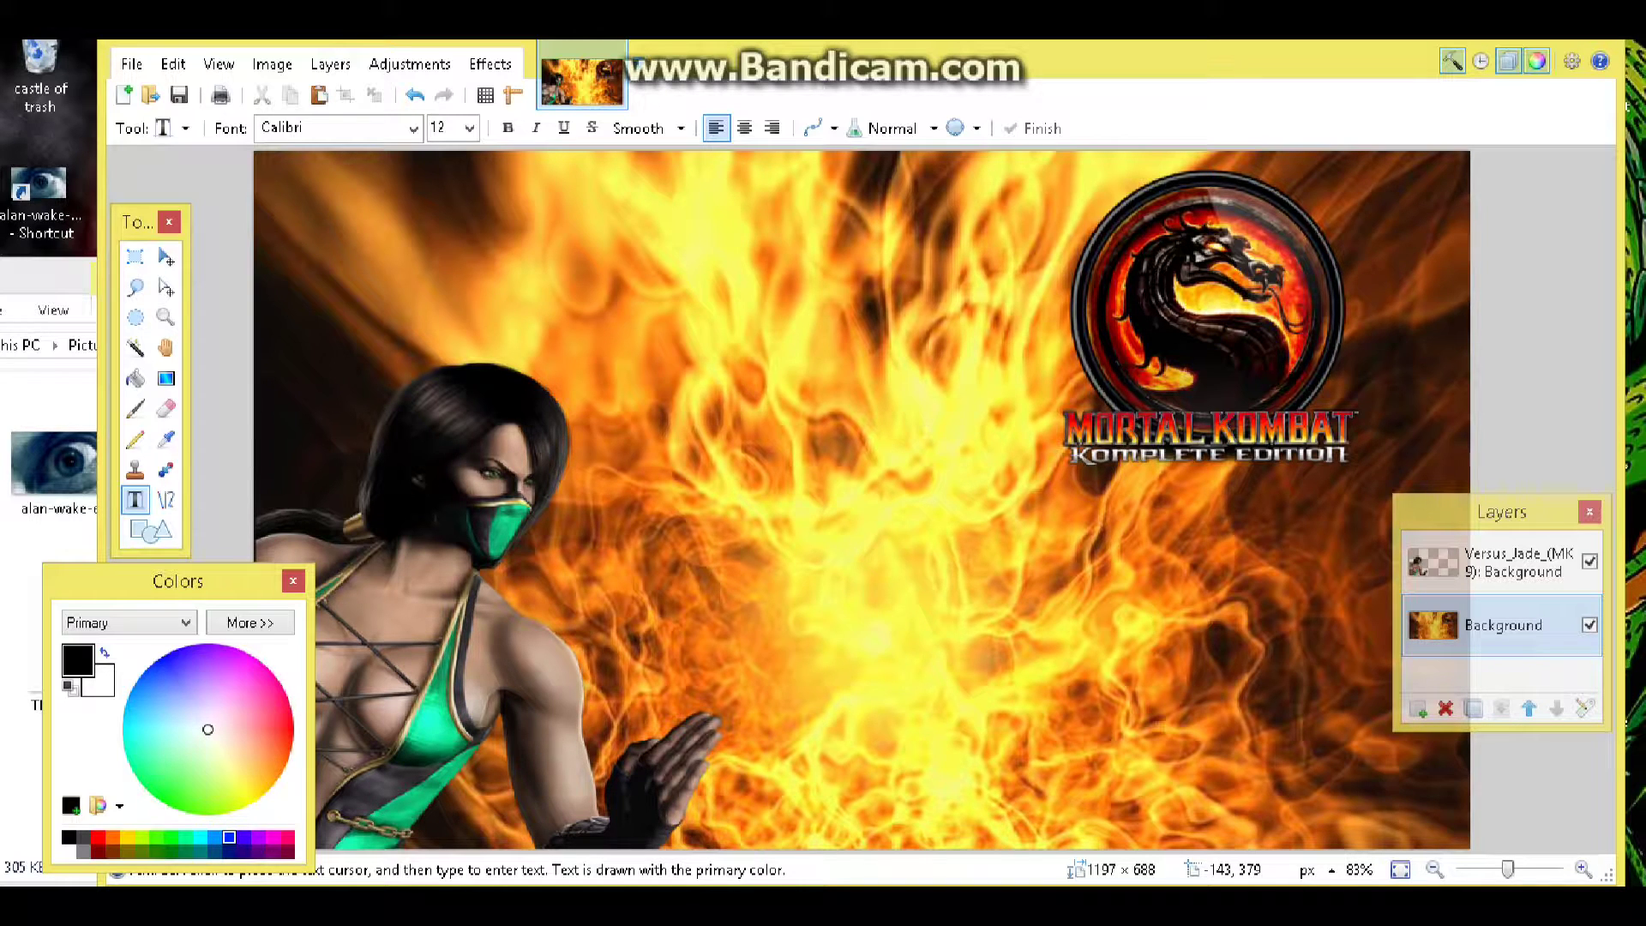
left_click(229, 837)
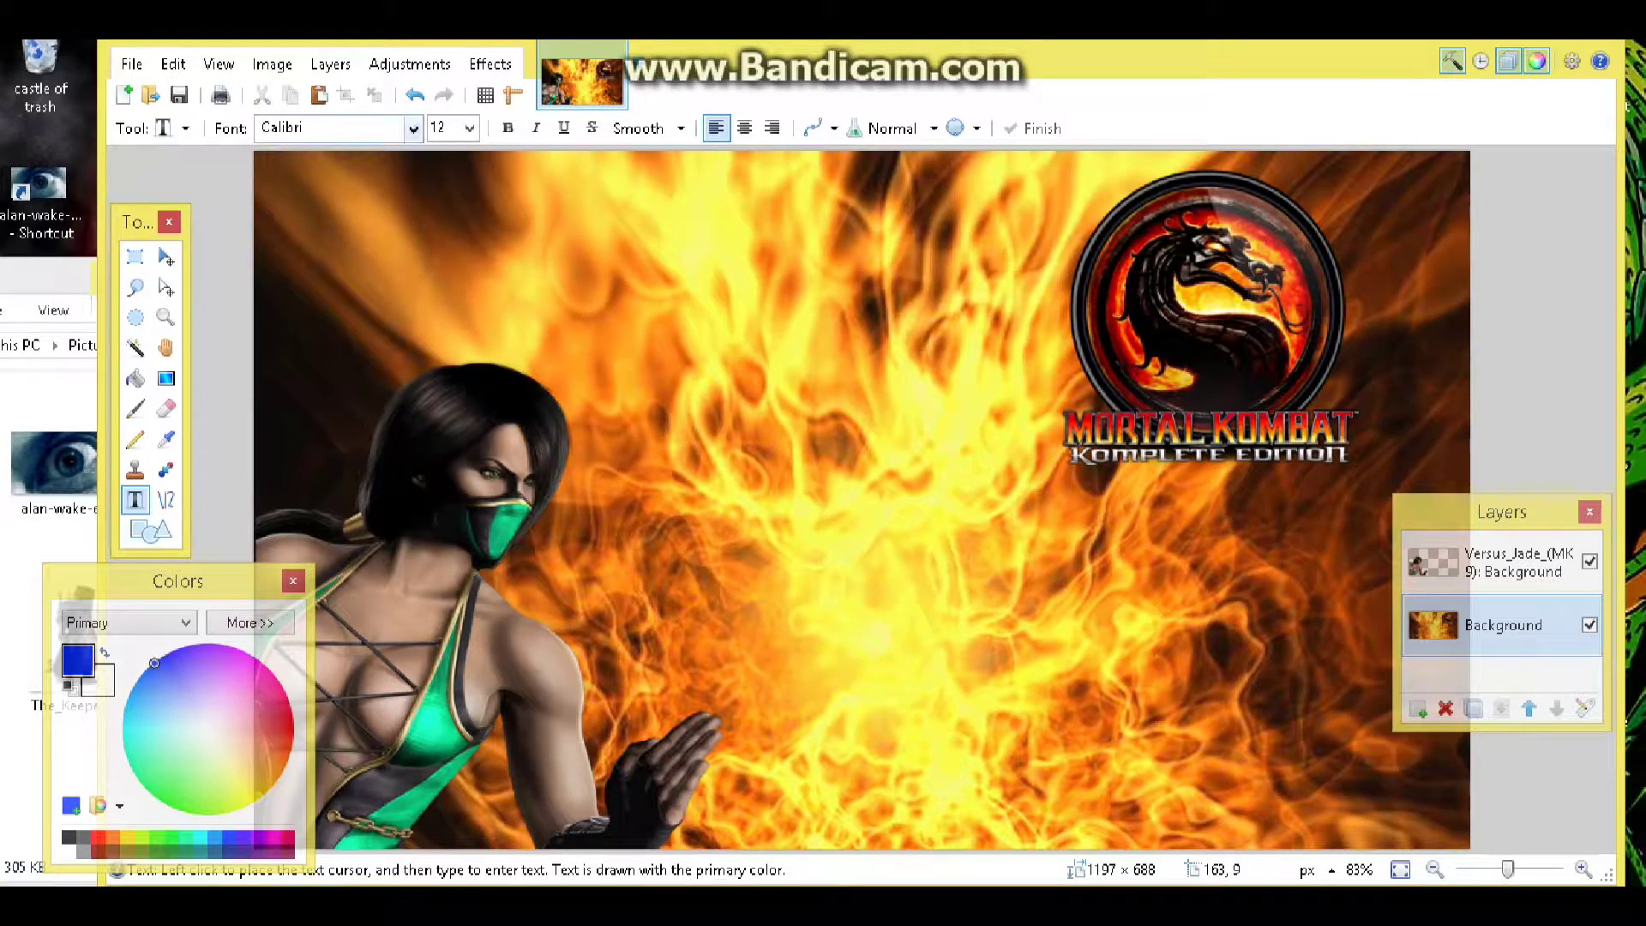
left_click(414, 128)
scroll(429, 302, "up", 9)
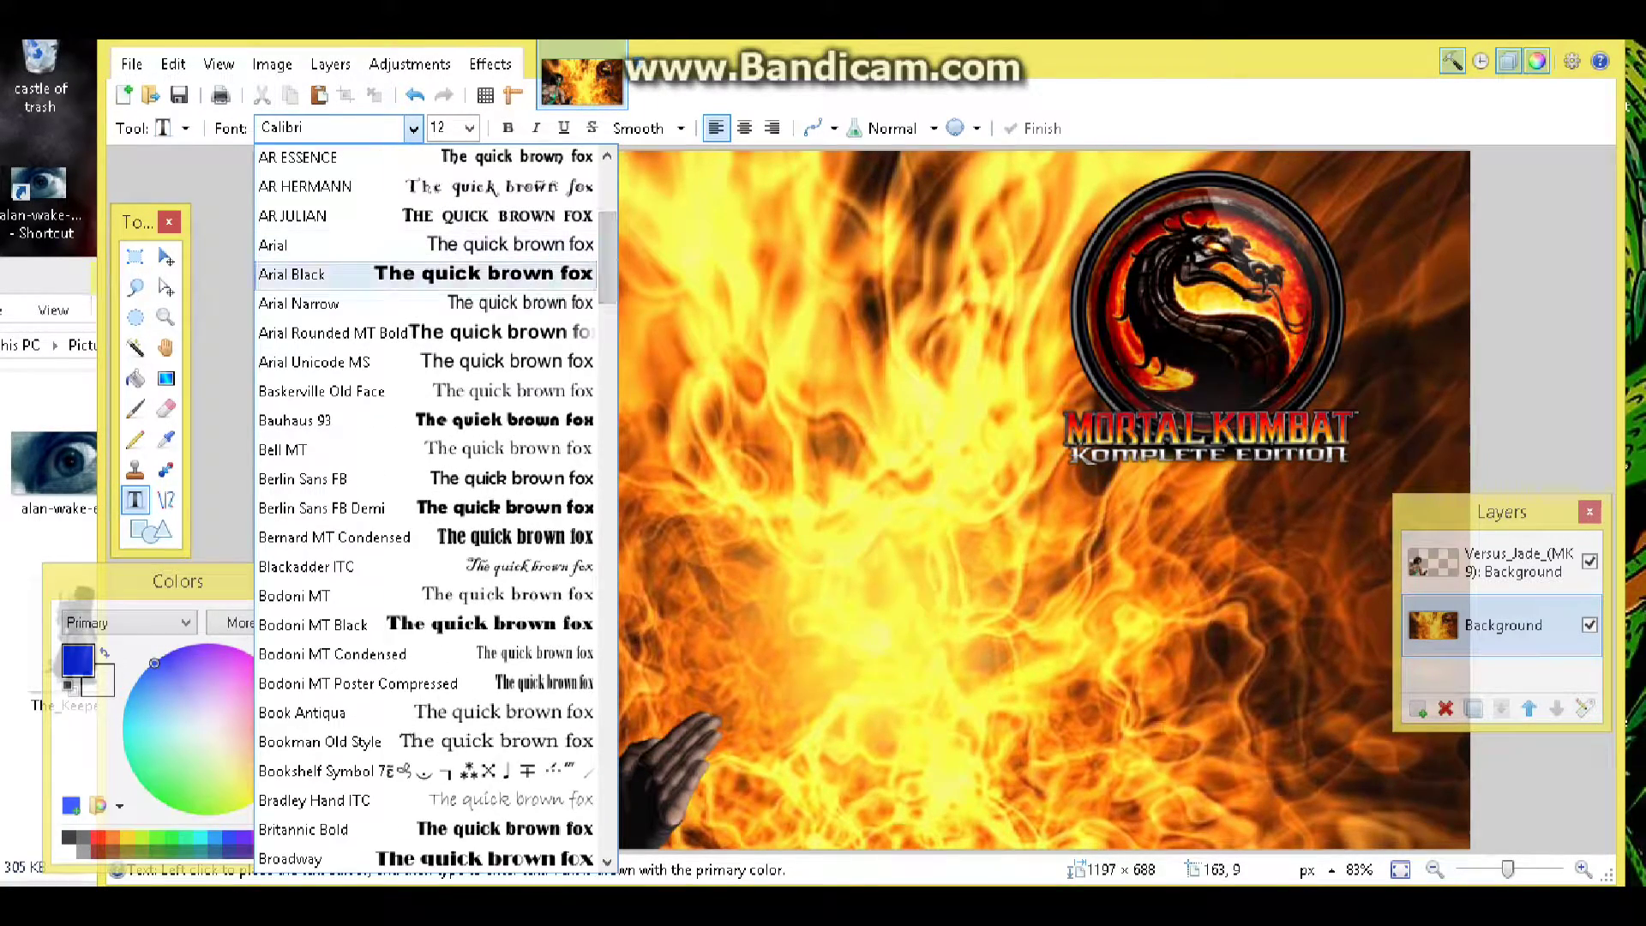
left_click(292, 274)
left_click(469, 127)
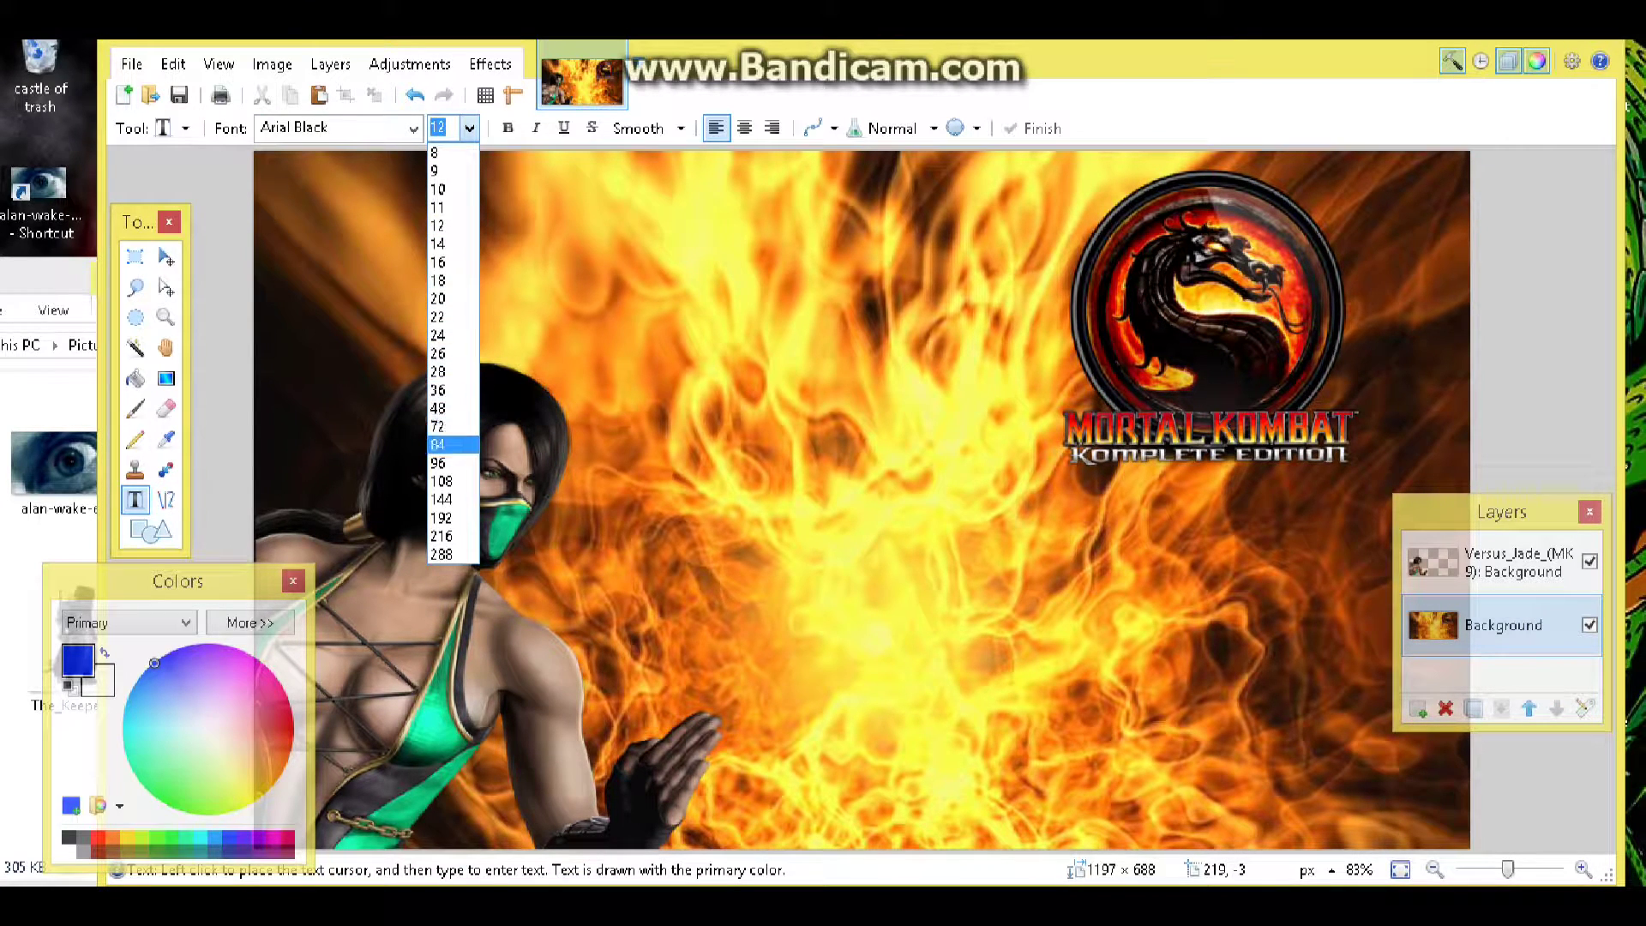
left_click(439, 444)
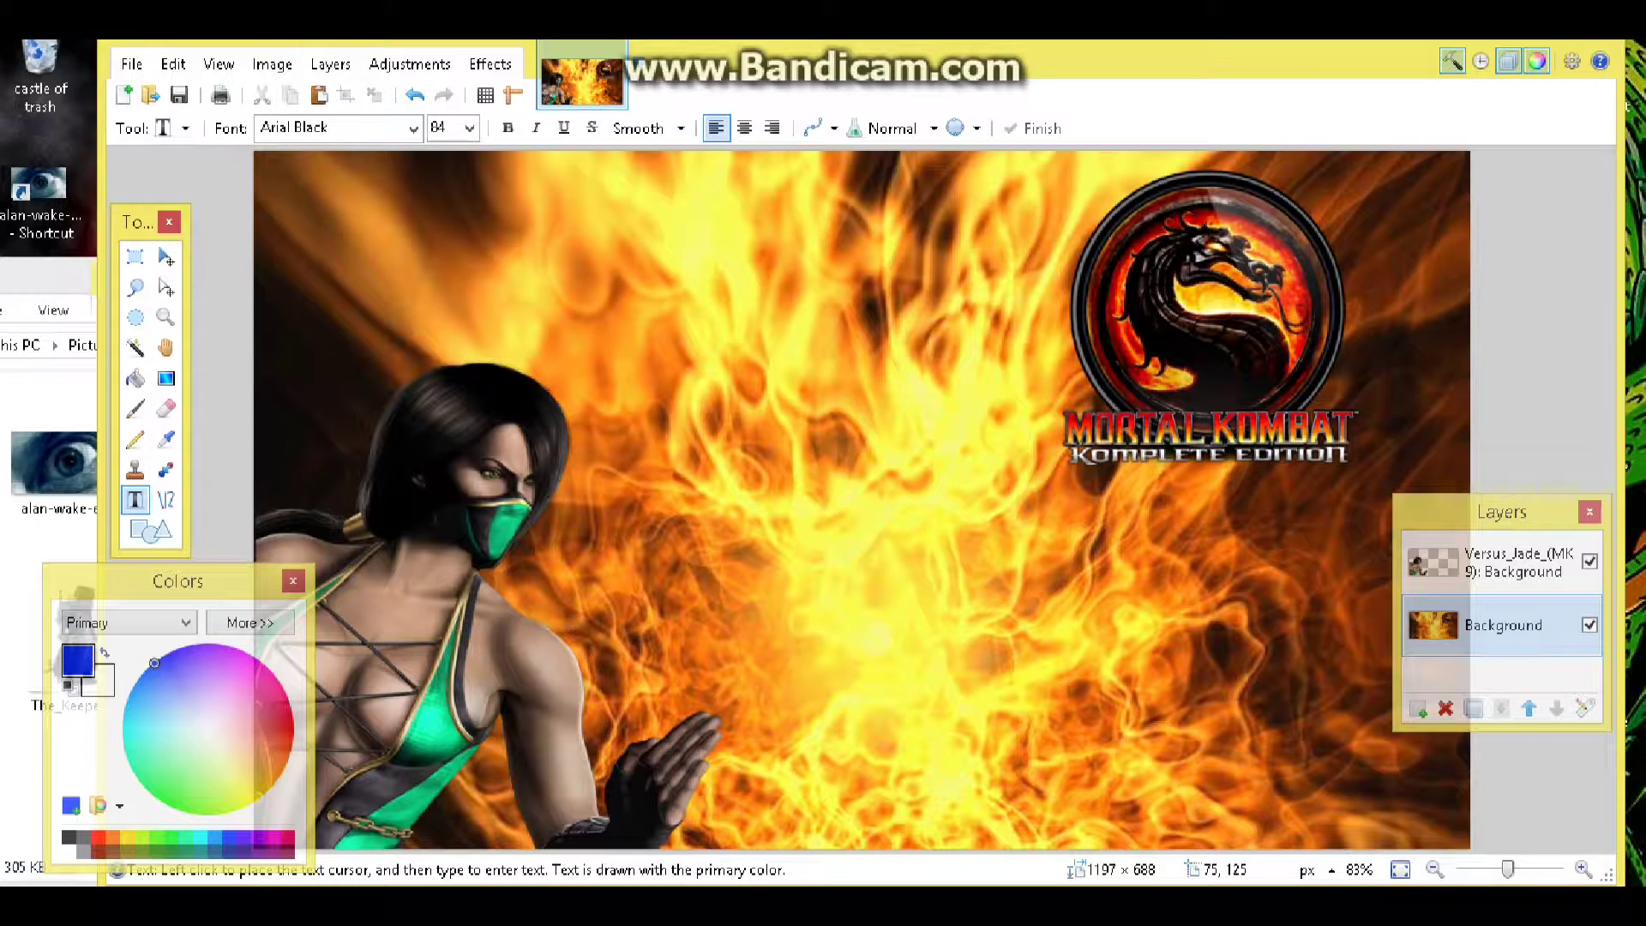
Add the text ARCADE and place it along the image's upper edge, just left of the Mortal Kombat logo.
left_click(329, 197)
type("Ar")
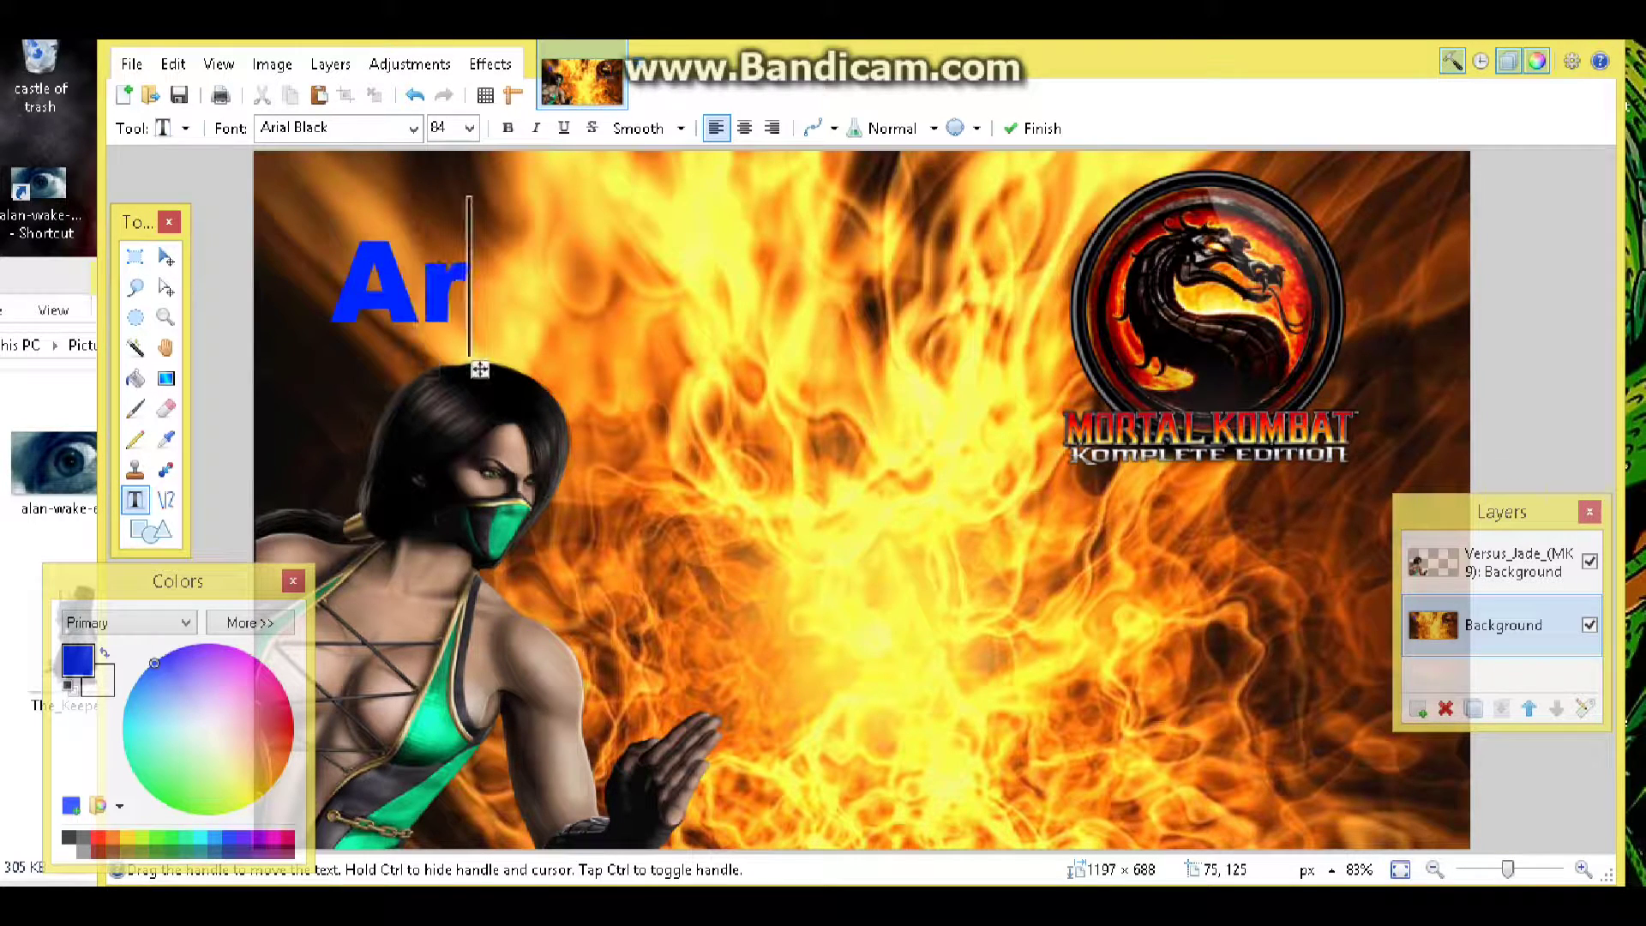
key("BackSpace")
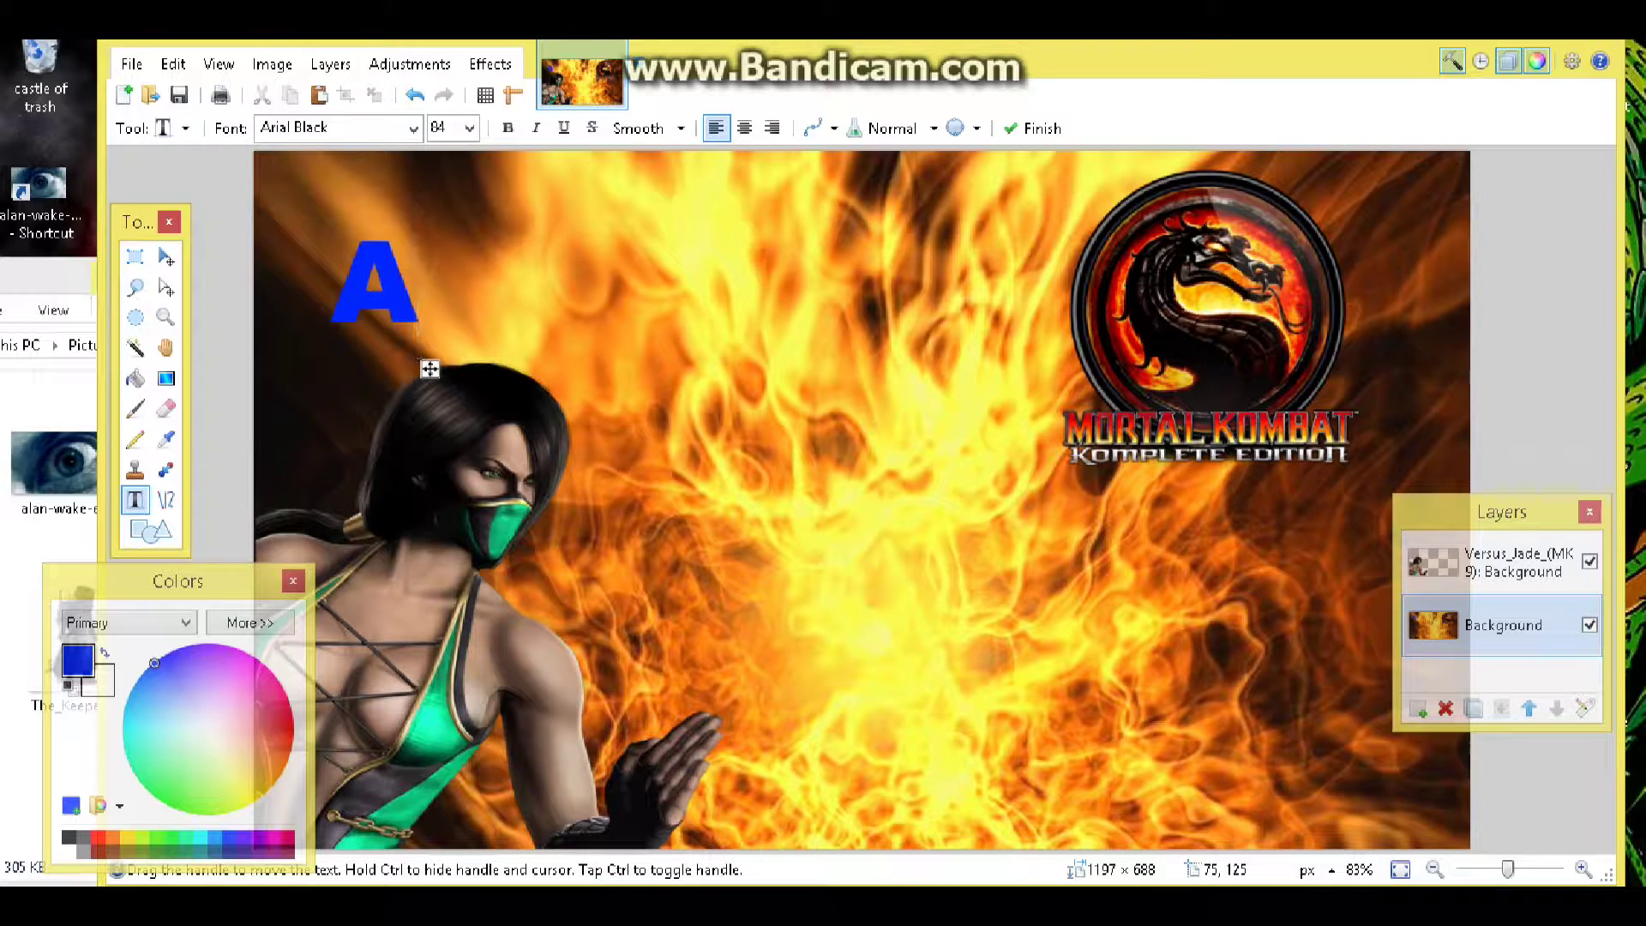
type("RCADE")
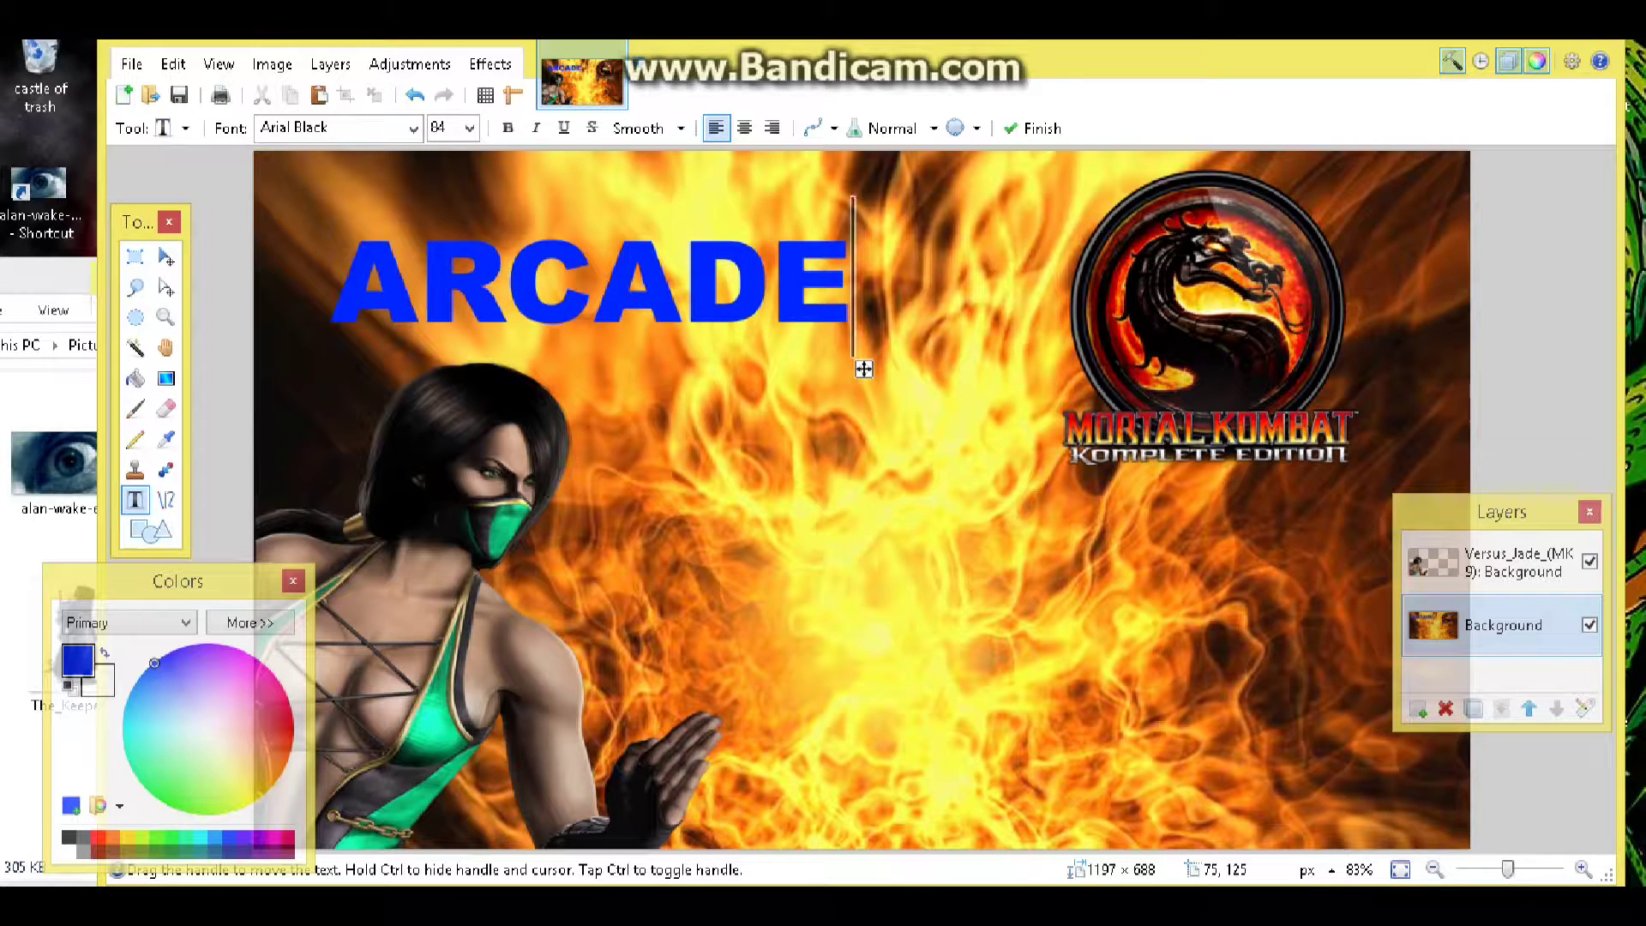
left_click_drag(863, 369, 1086, 313)
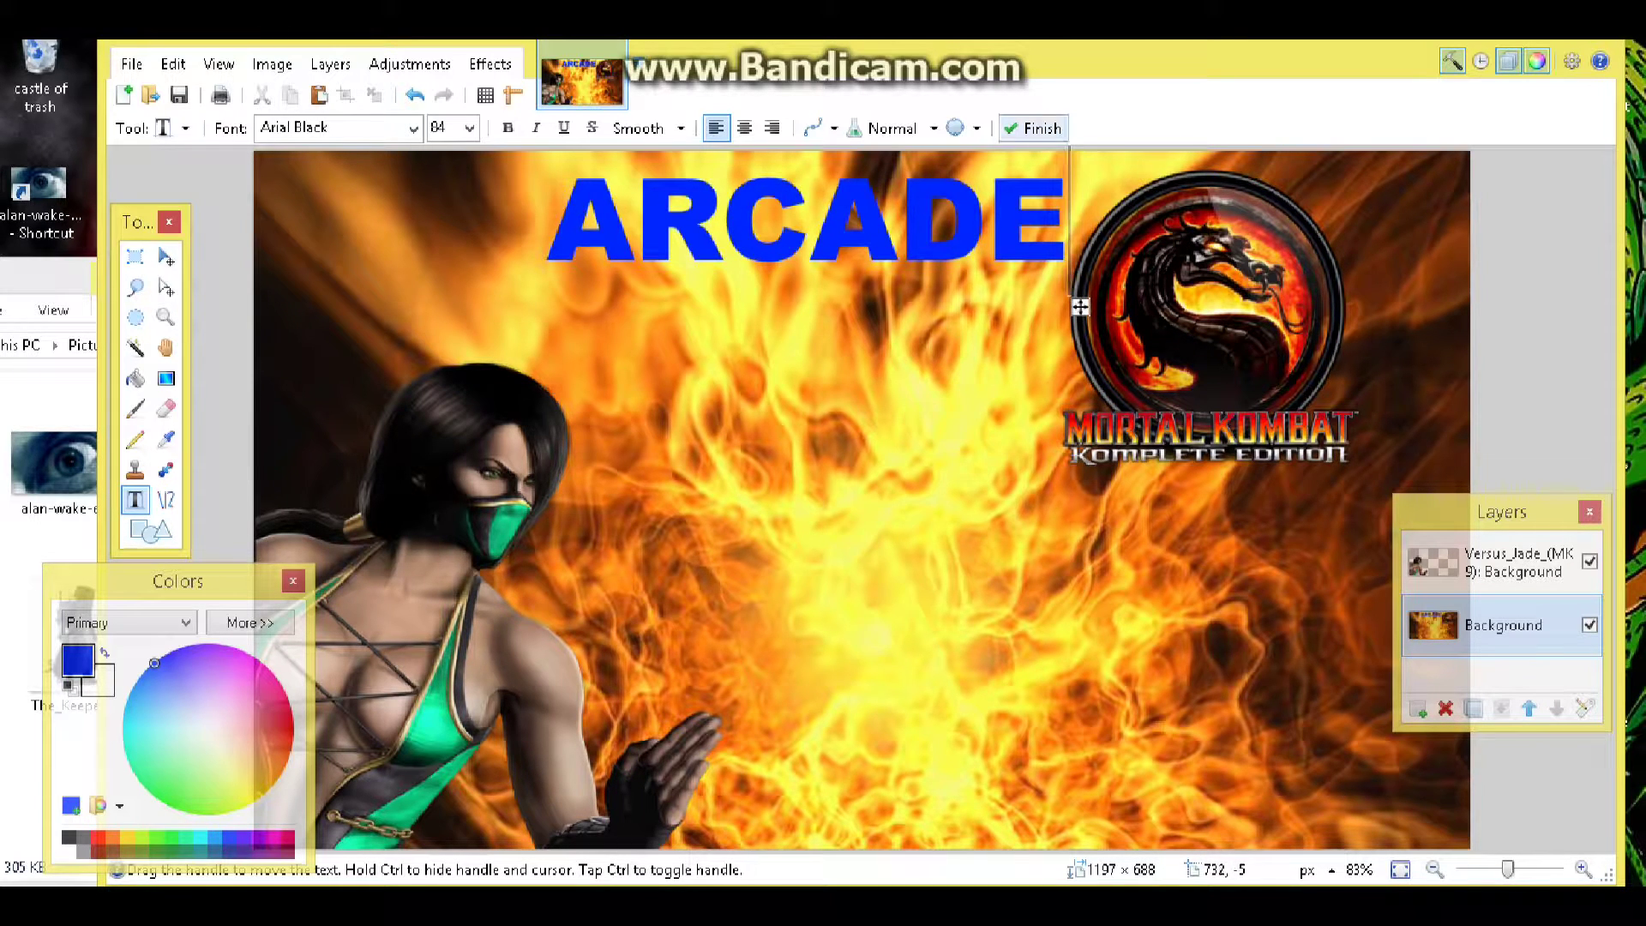
left_click(1033, 127)
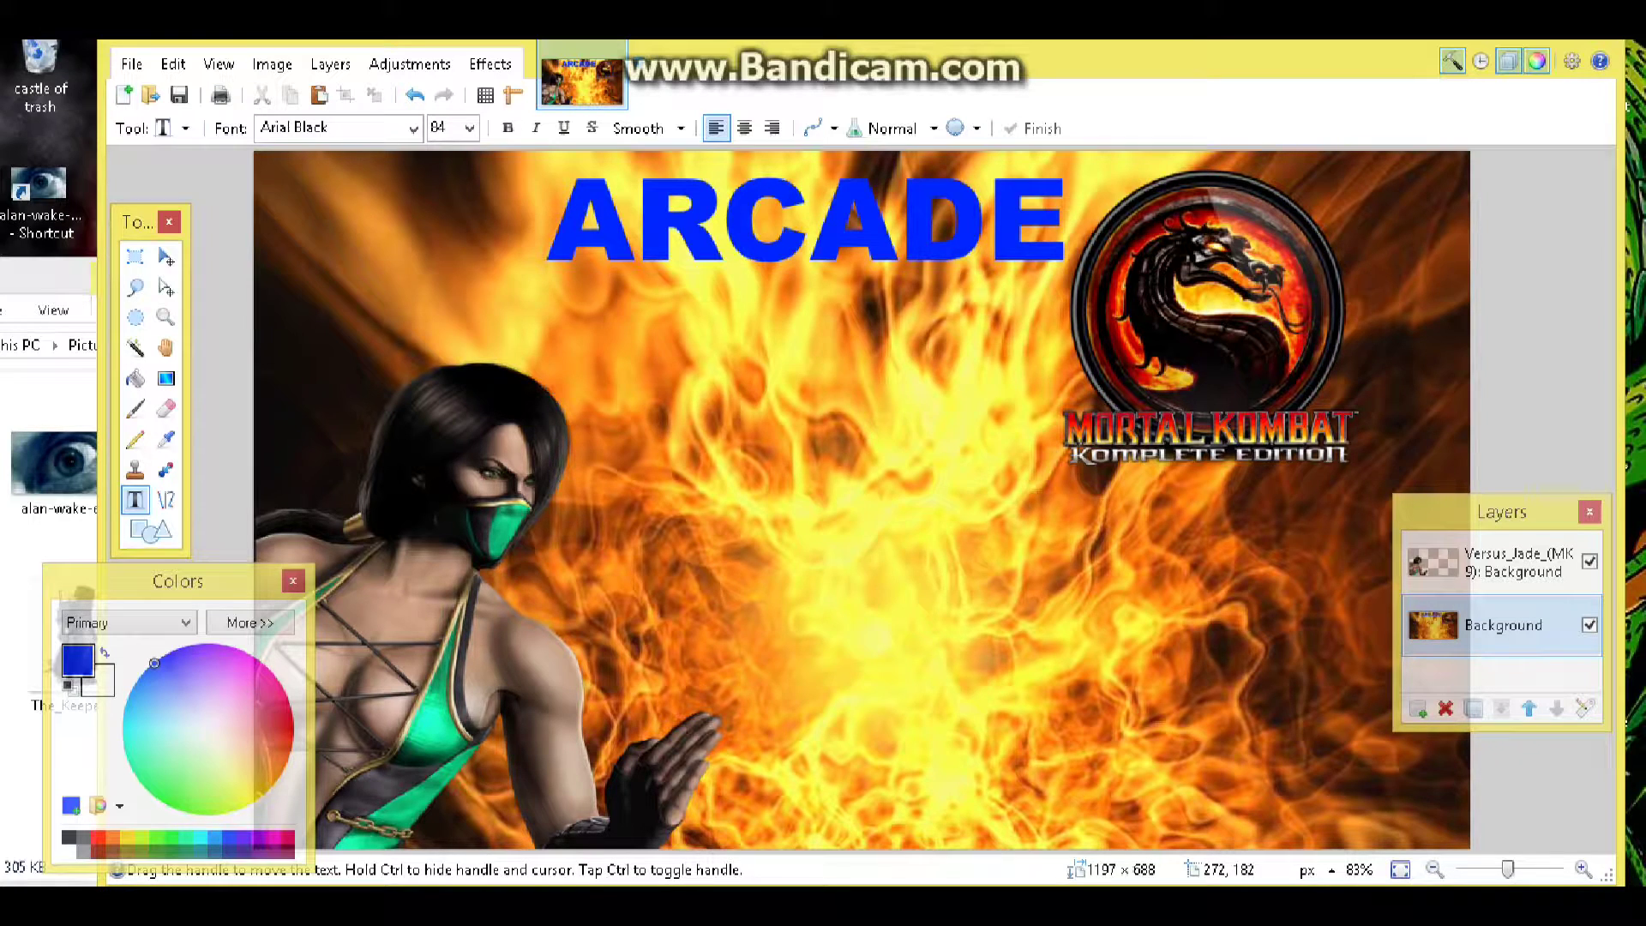
Add the text LADDER directly below ARCADE, lining up their right ends beside the logo.
left_click(530, 339)
type("LADDER")
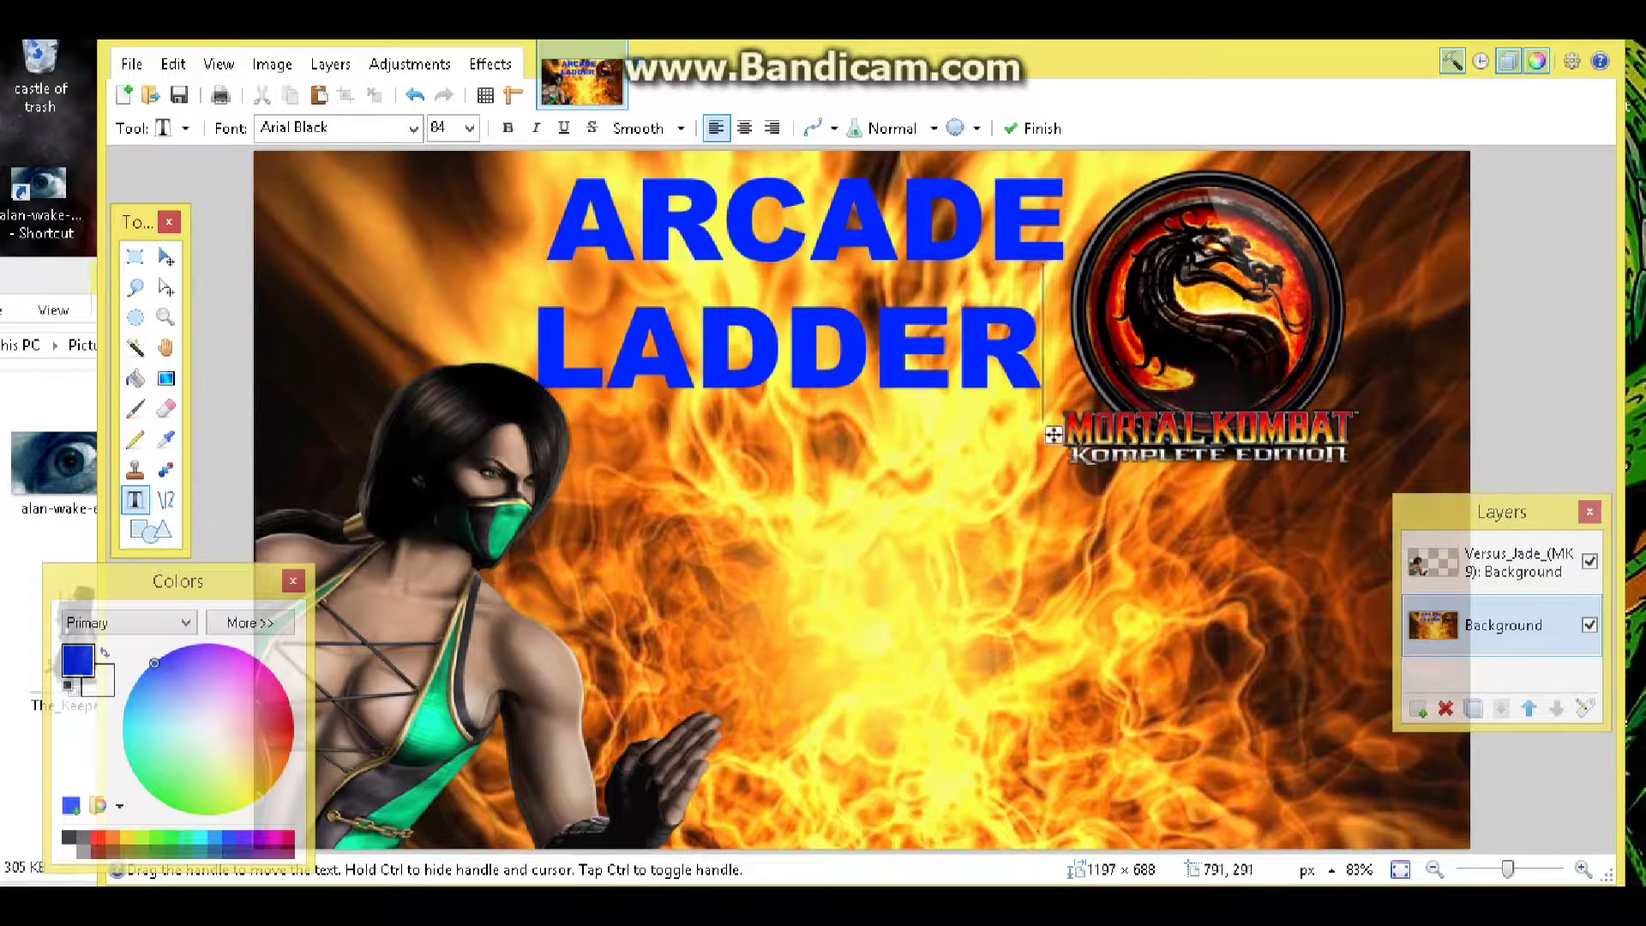
left_click_drag(1053, 435, 1080, 423)
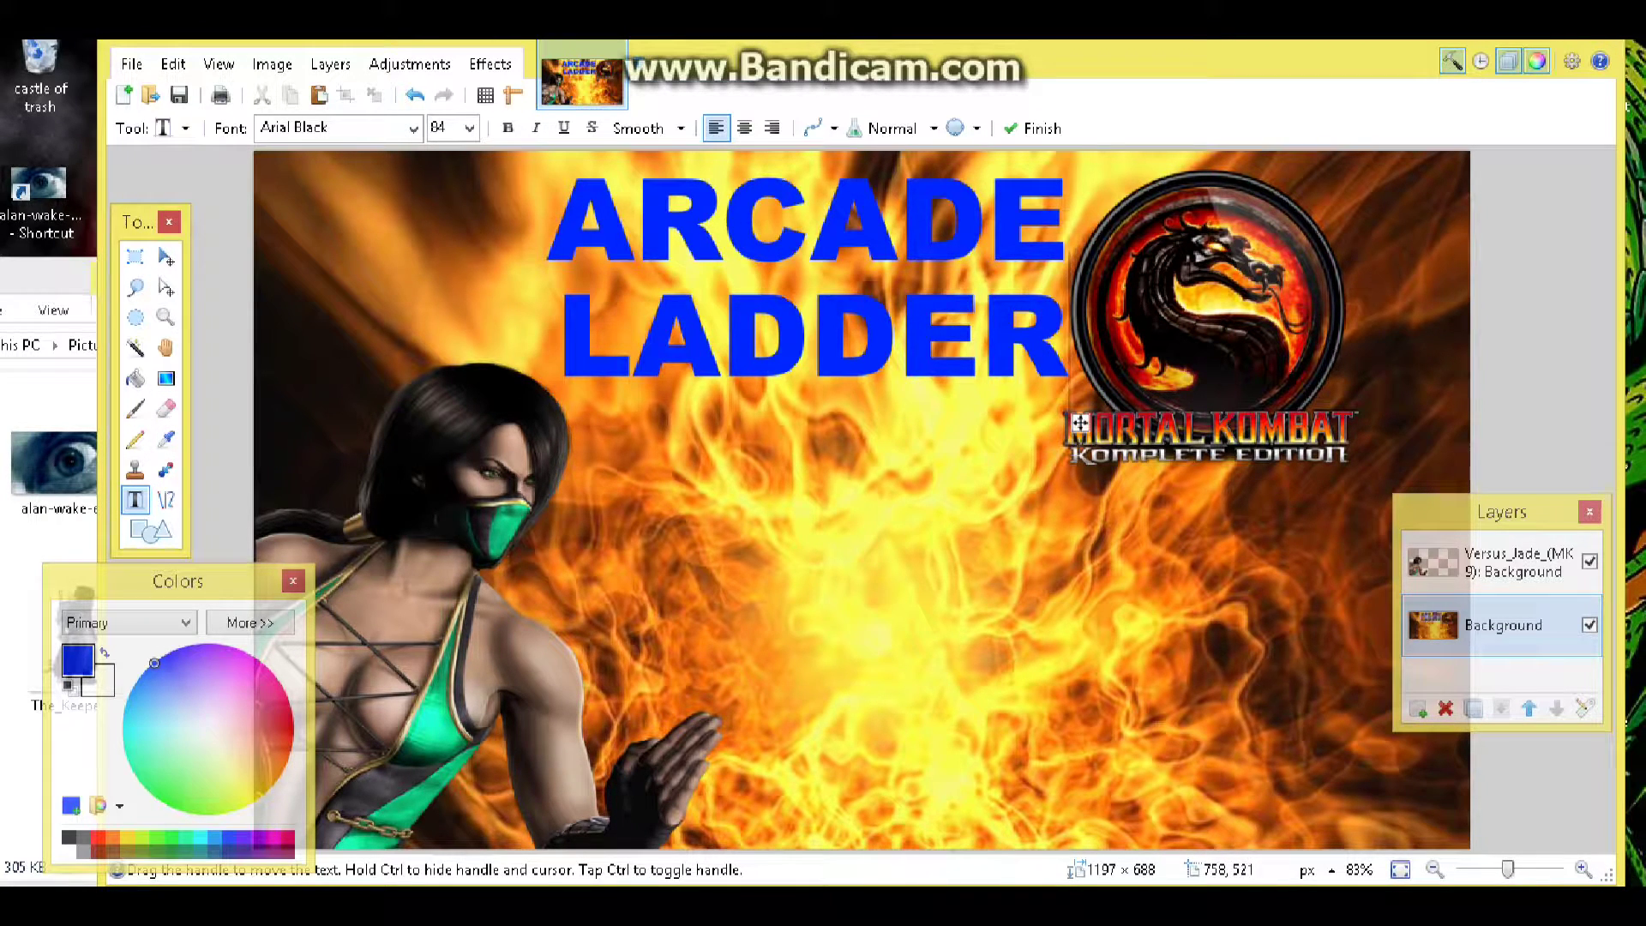
Add the text #1 at size 108 in the lower middle of the image.
left_click(914, 751)
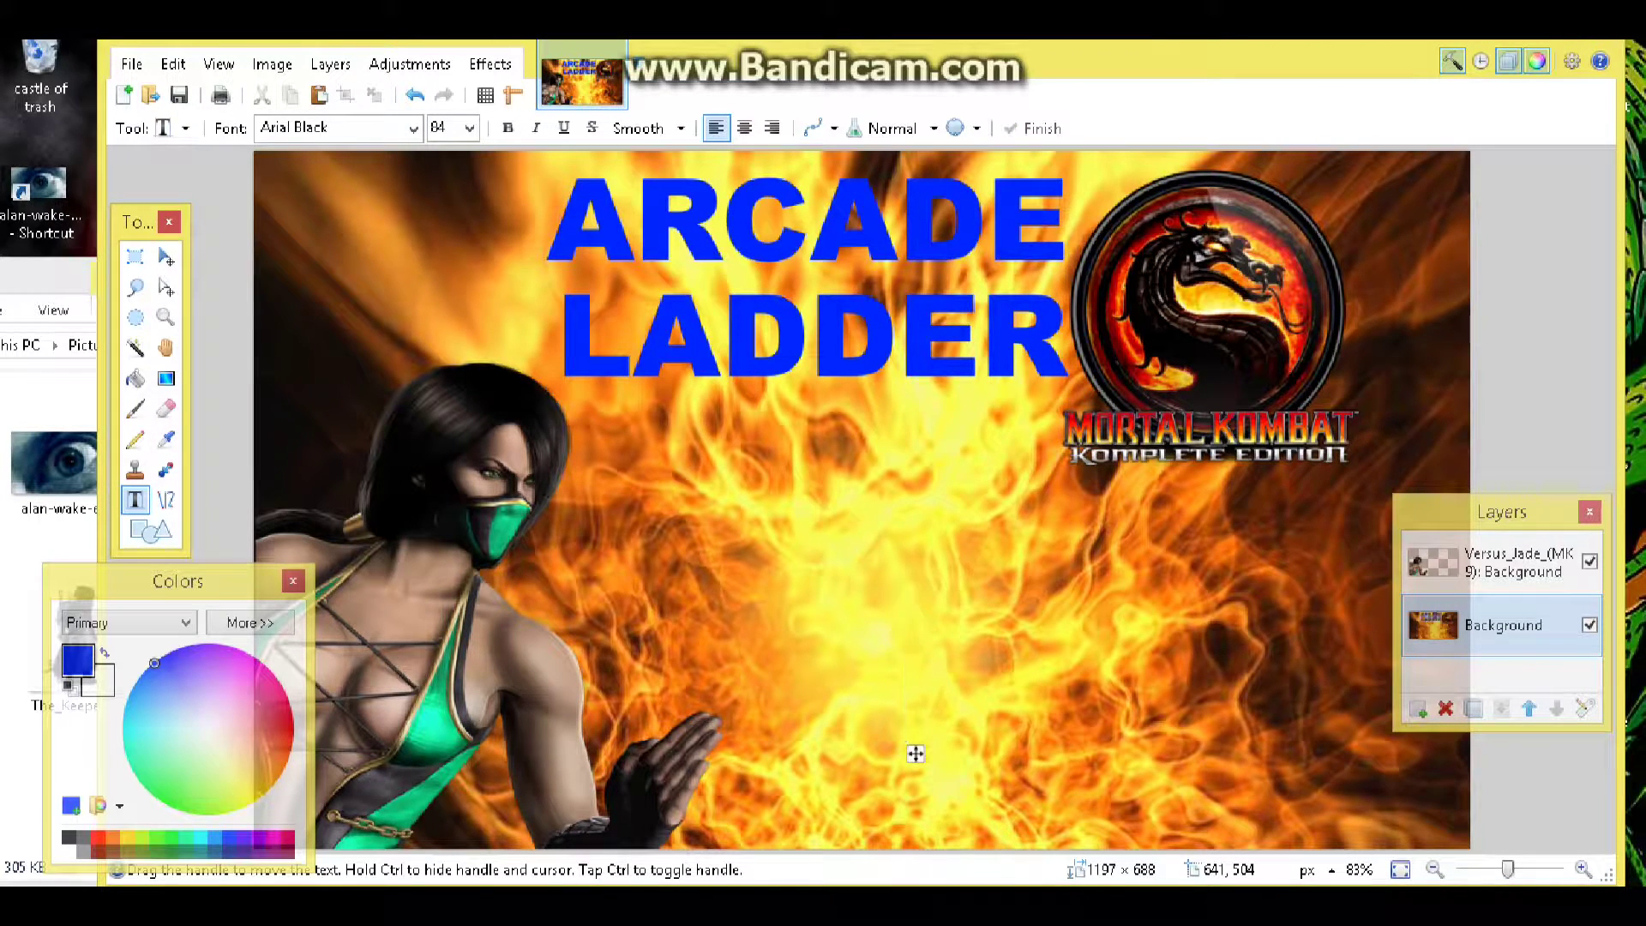
left_click(470, 127)
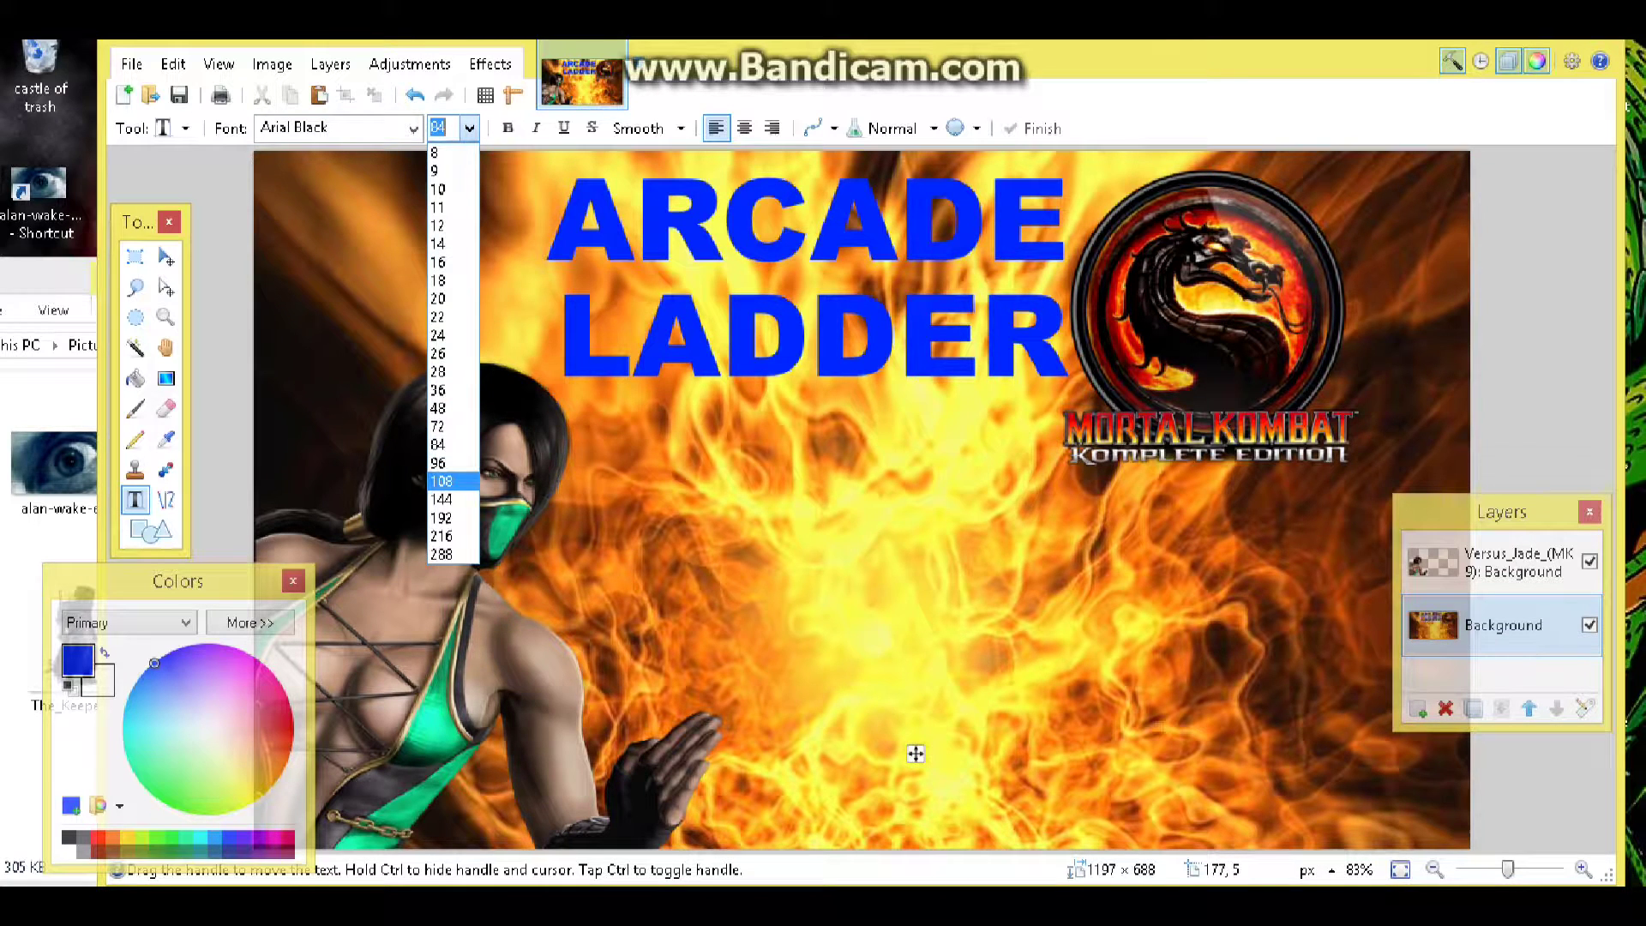
left_click(442, 481)
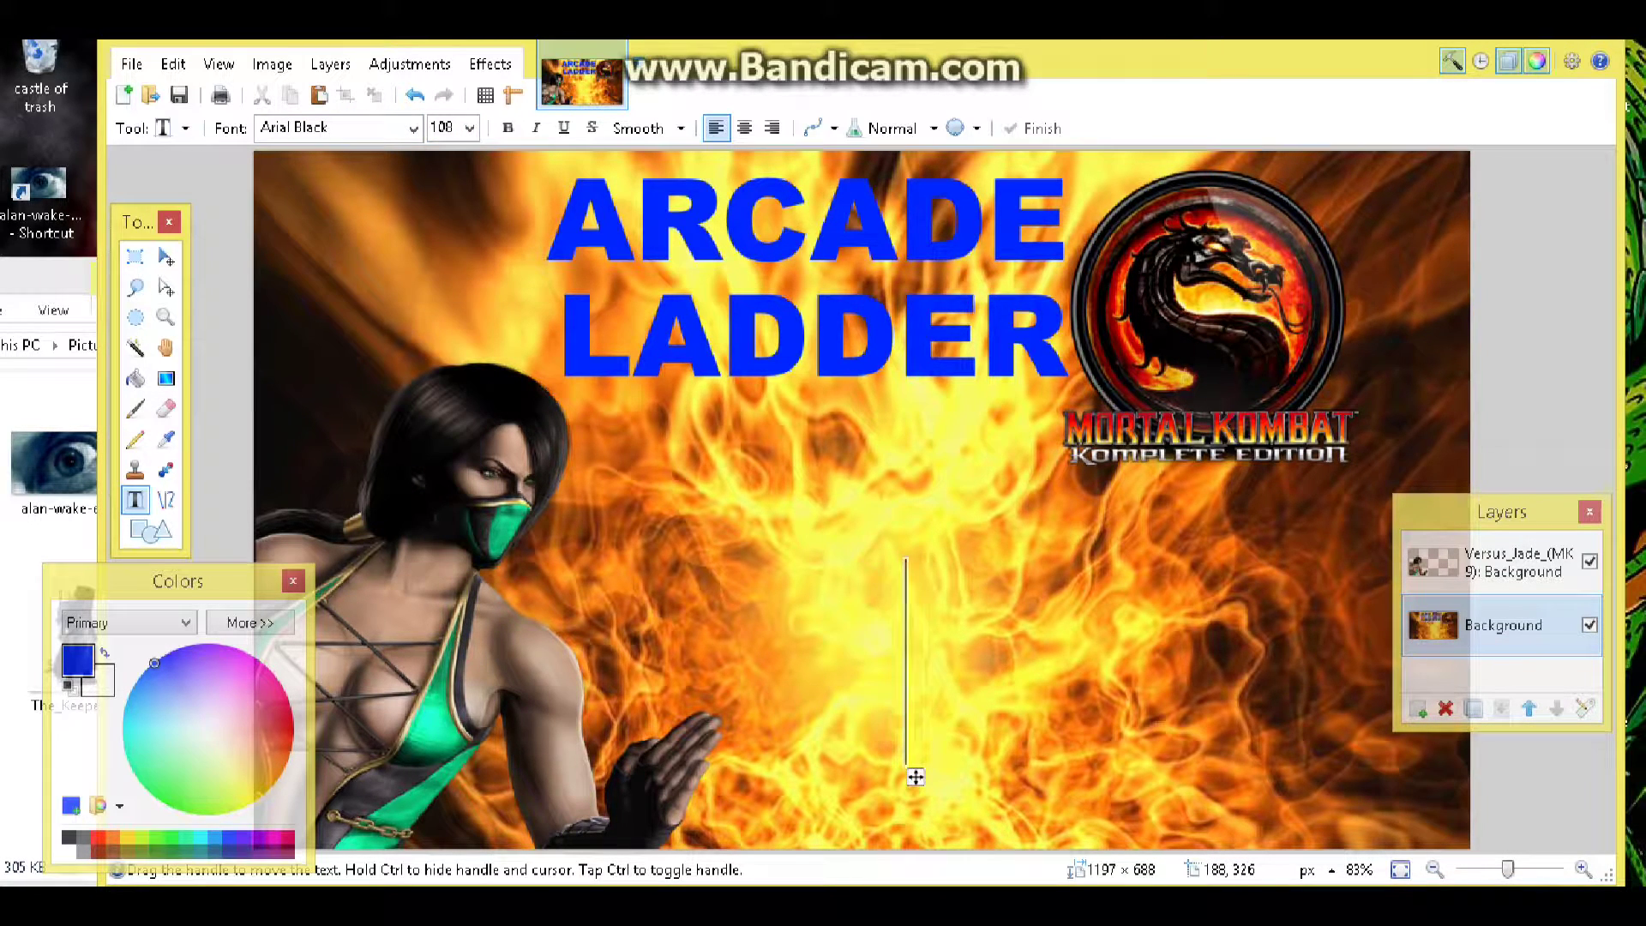
type("#1")
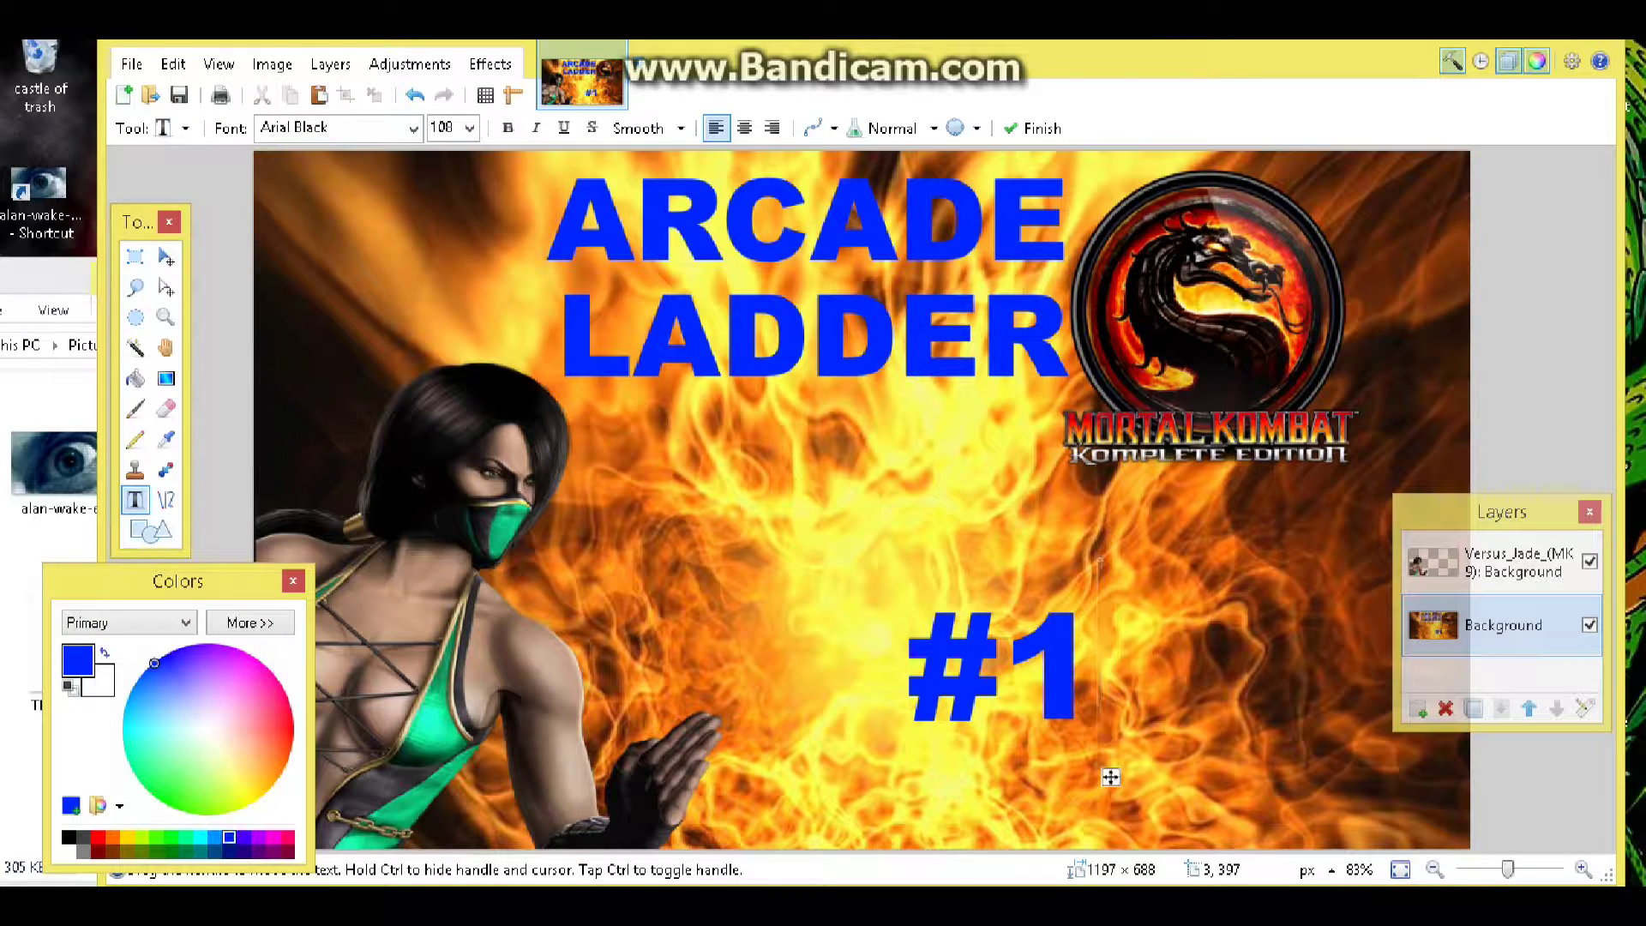
Recolor the #1 text red, enlarge it to size 144 and center it below the LADDER text.
left_click(187, 646)
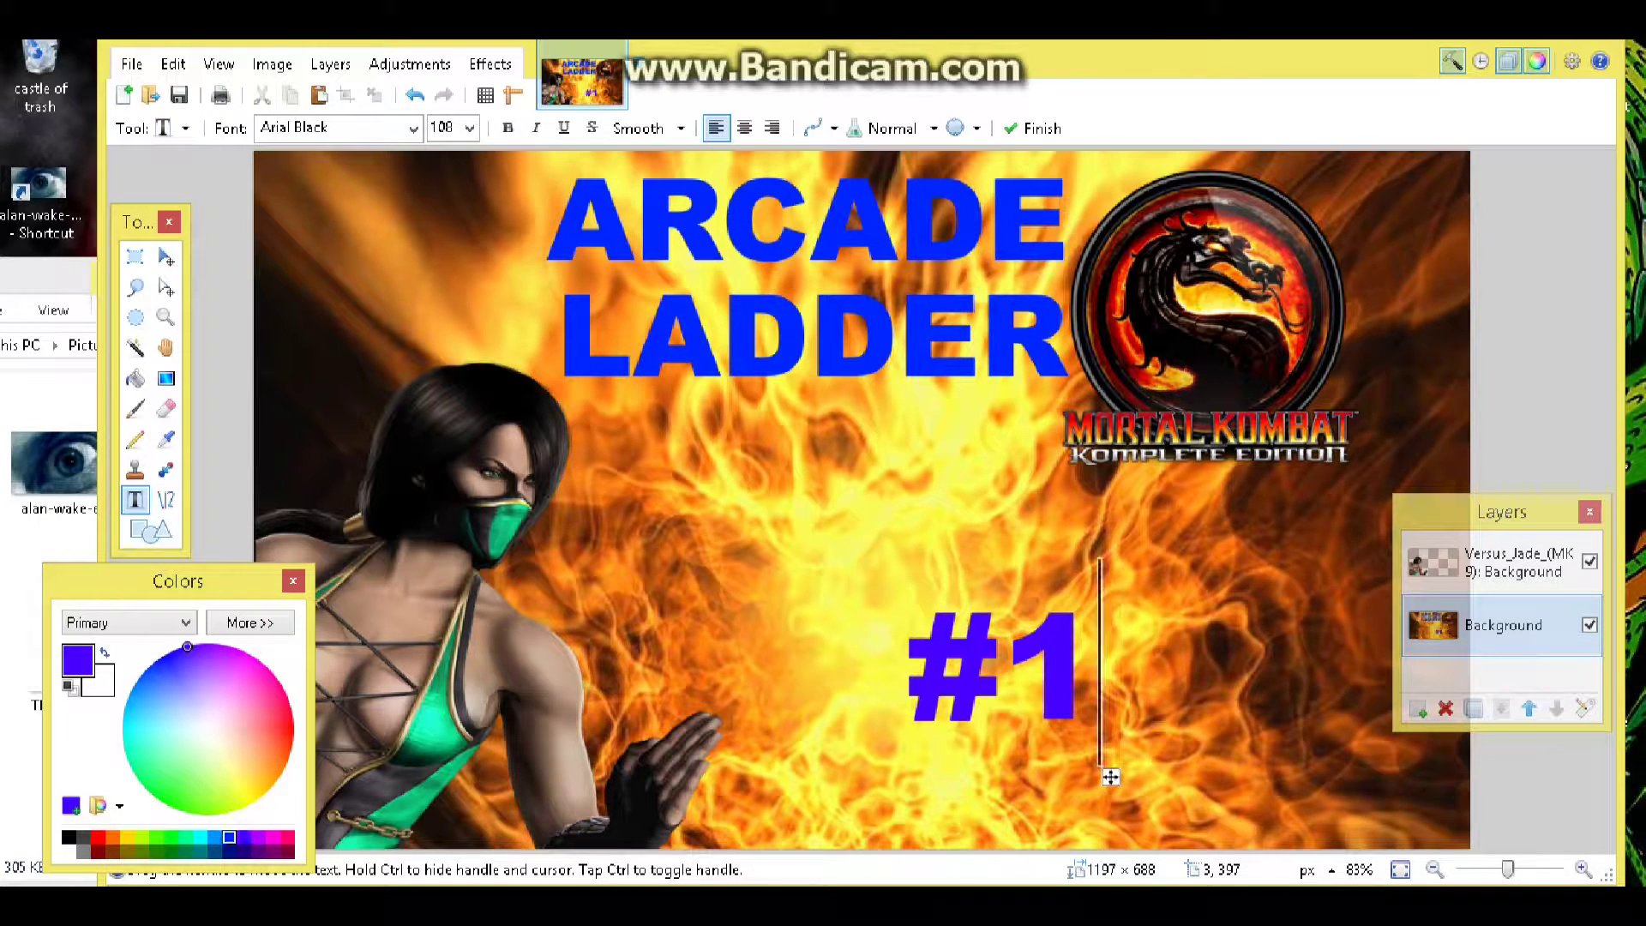
left_click(98, 836)
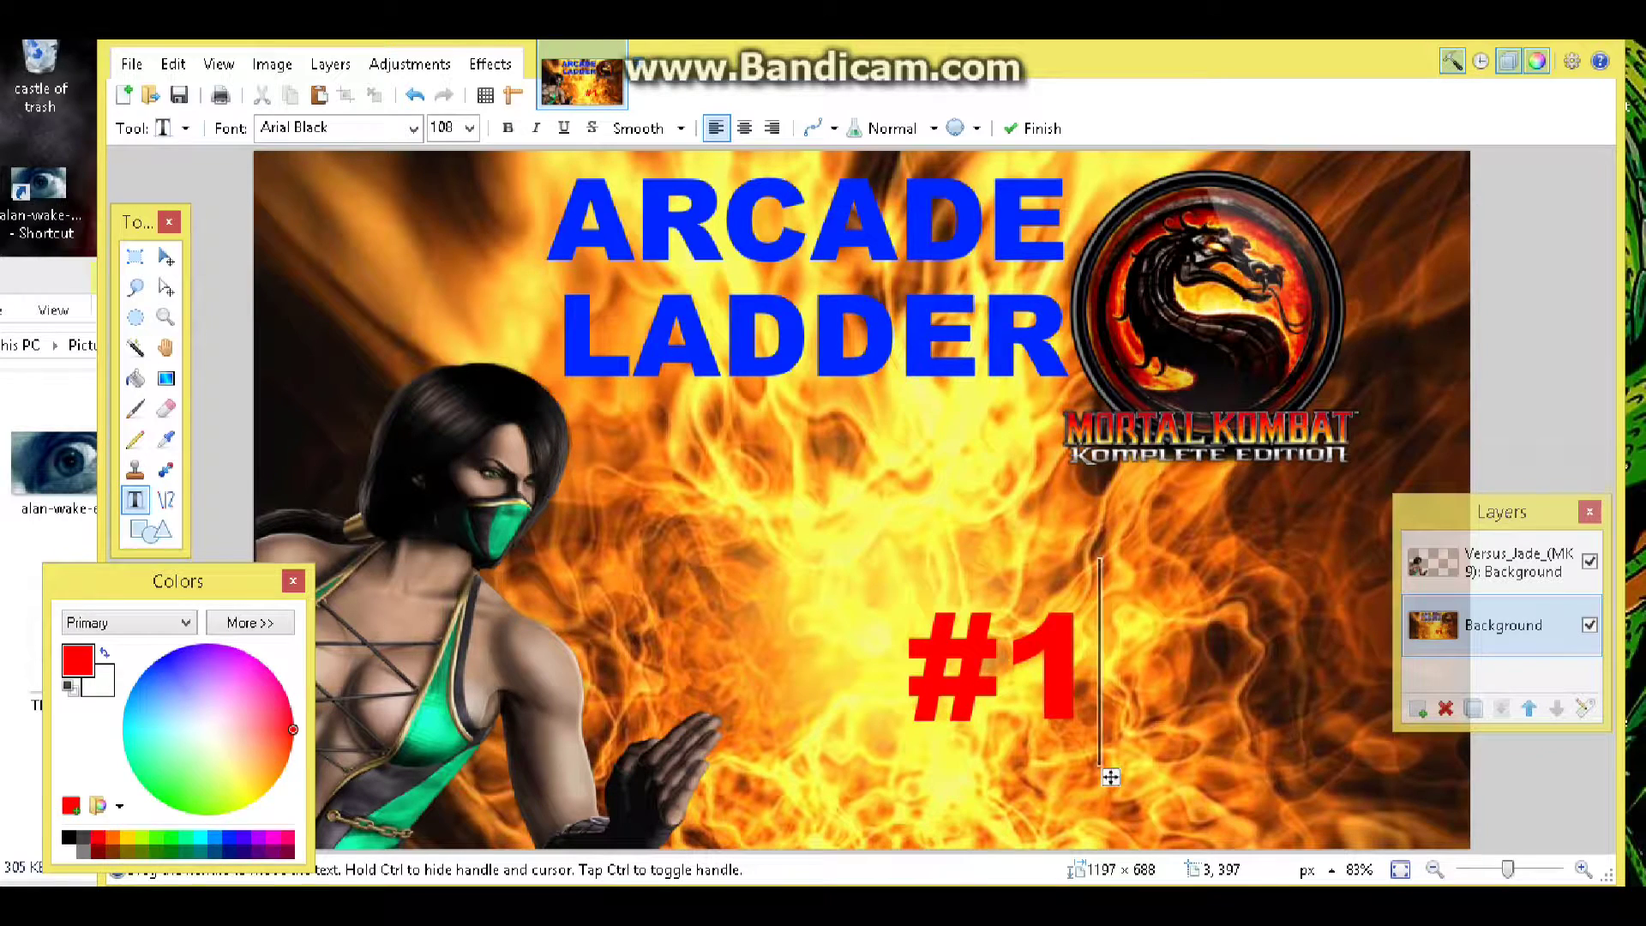
left_click(469, 127)
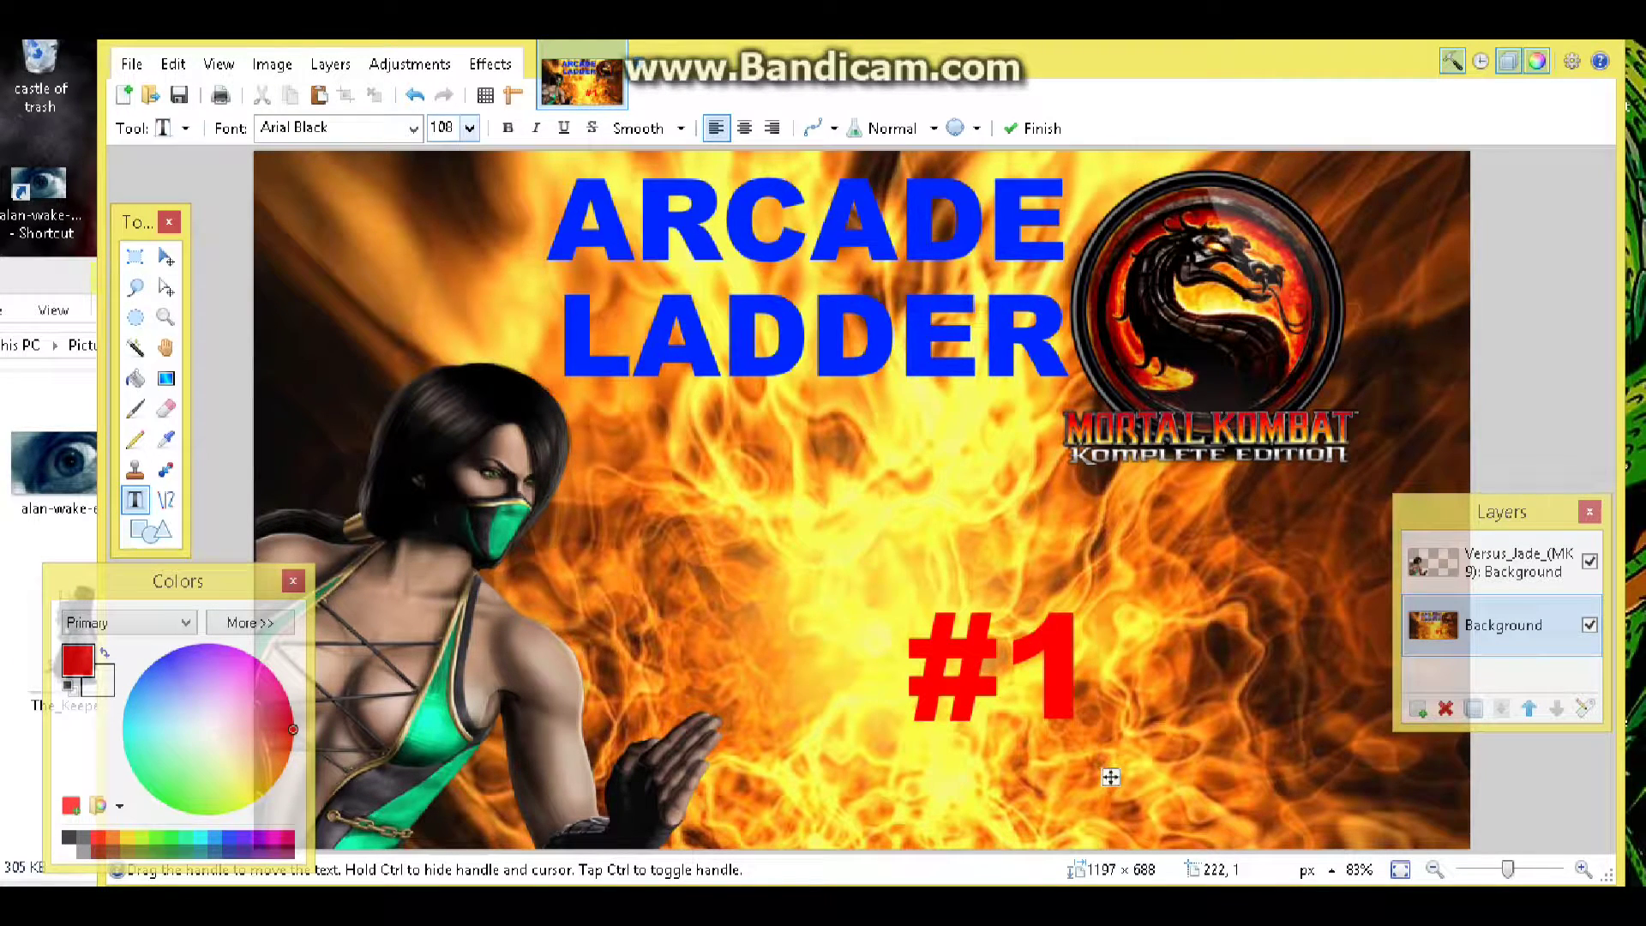
left_click(442, 499)
left_click_drag(1174, 810, 1042, 768)
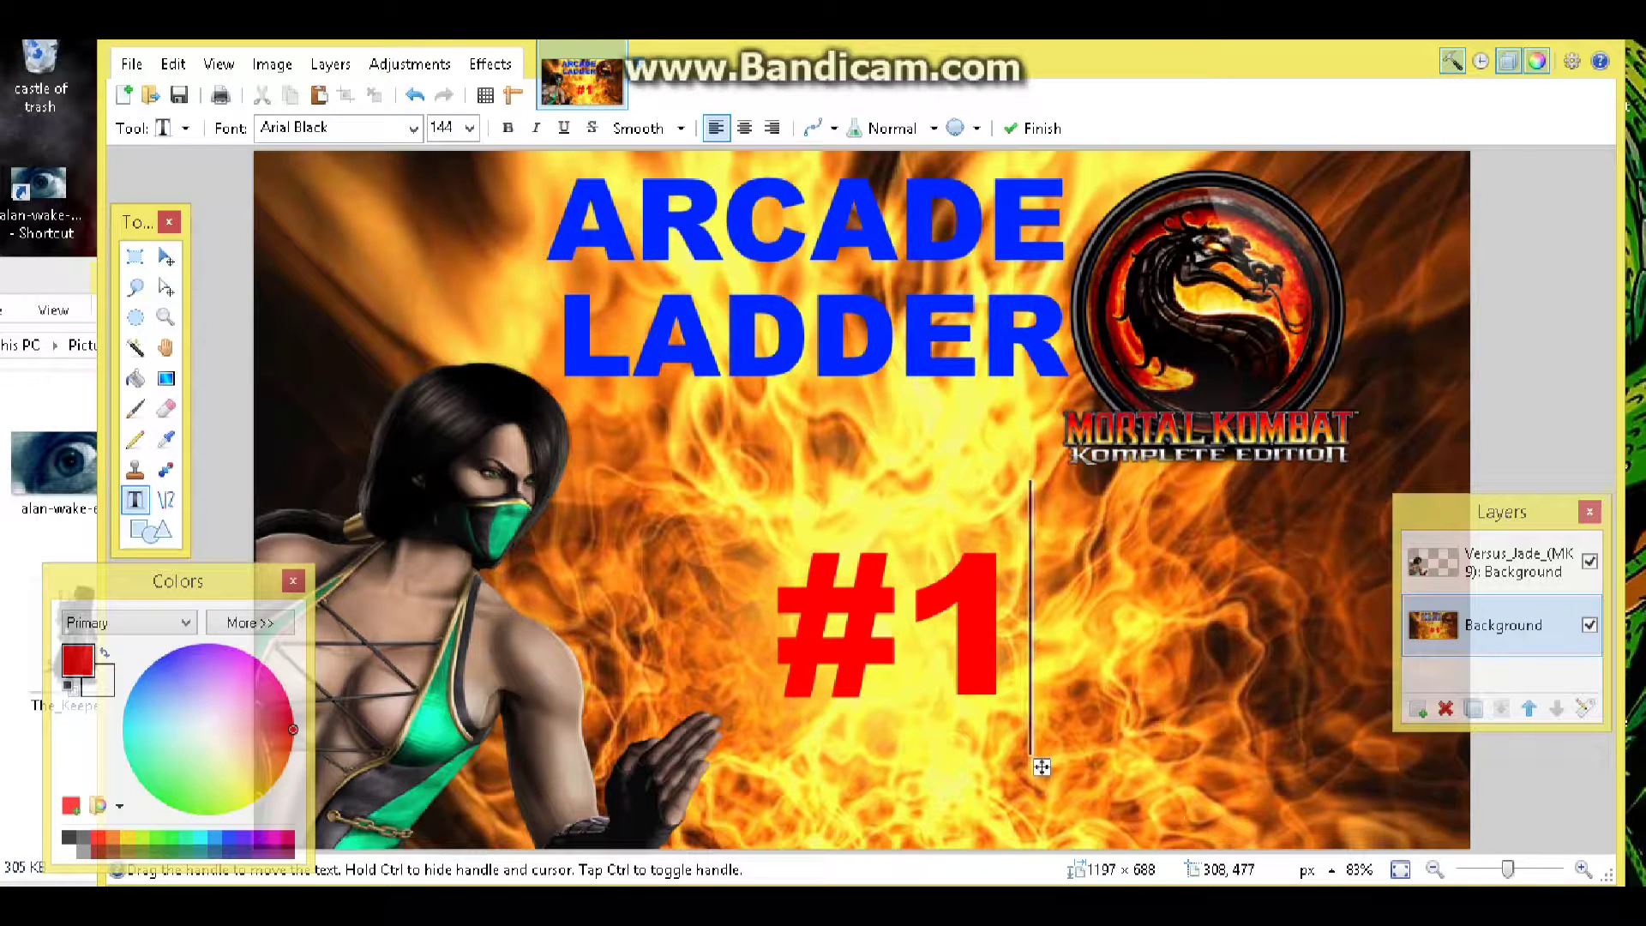
Open the alan-wake-eye picture from the noob folder as a separate image in paint.net.
mouse_move(320, 905)
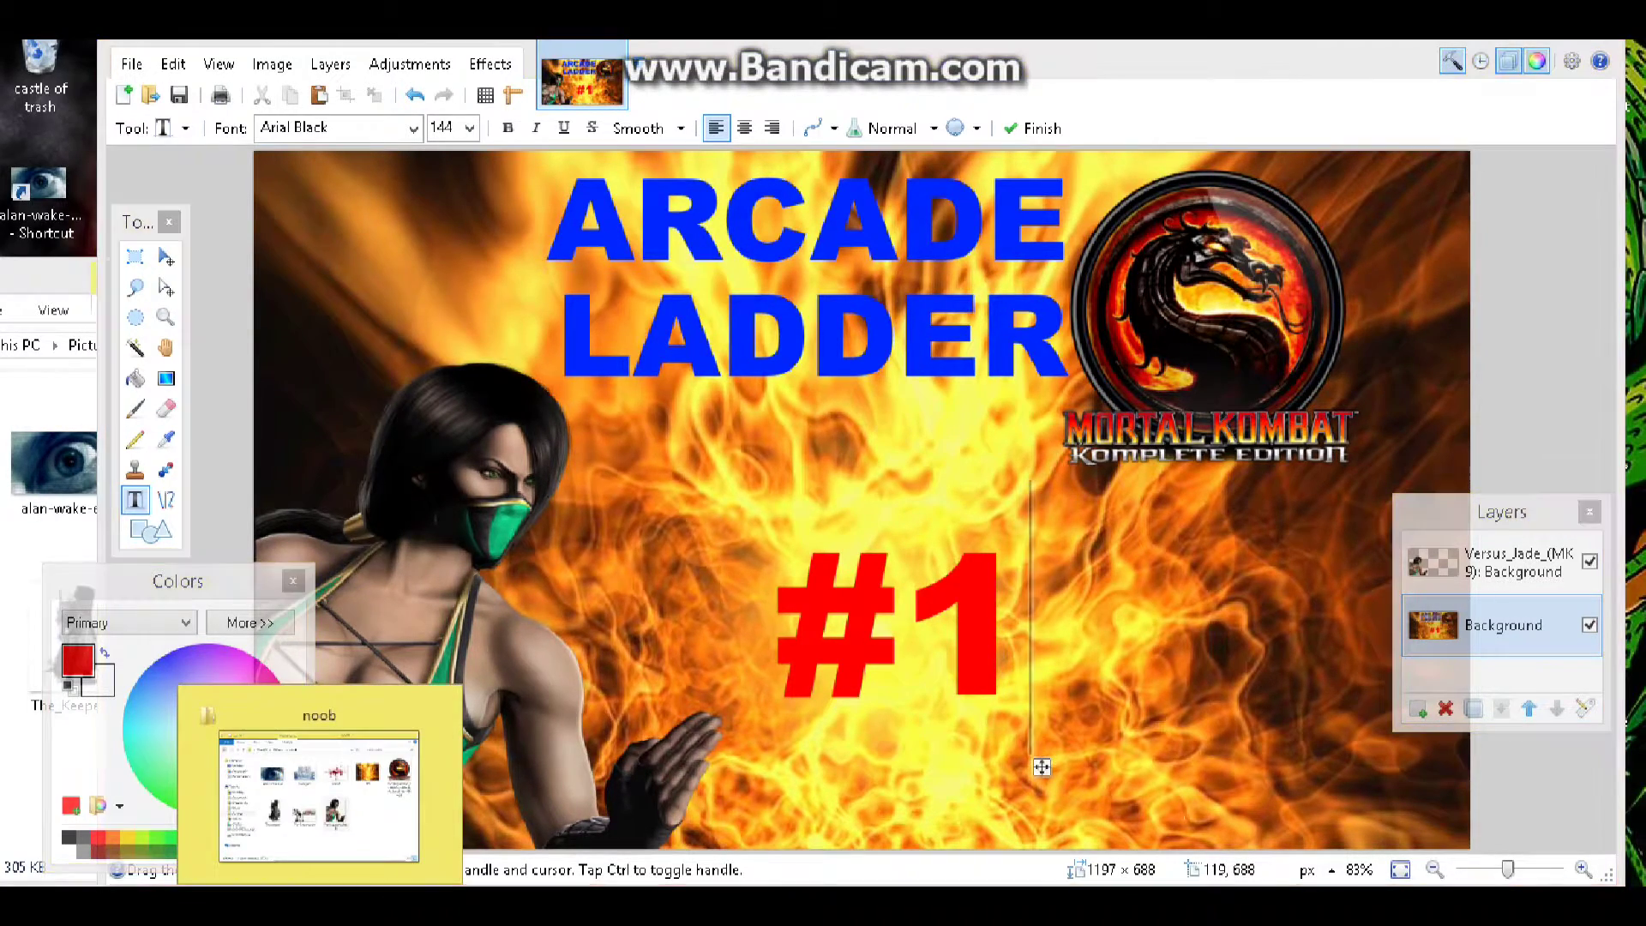
left_click(320, 906)
left_click_drag(343, 275, 666, 185)
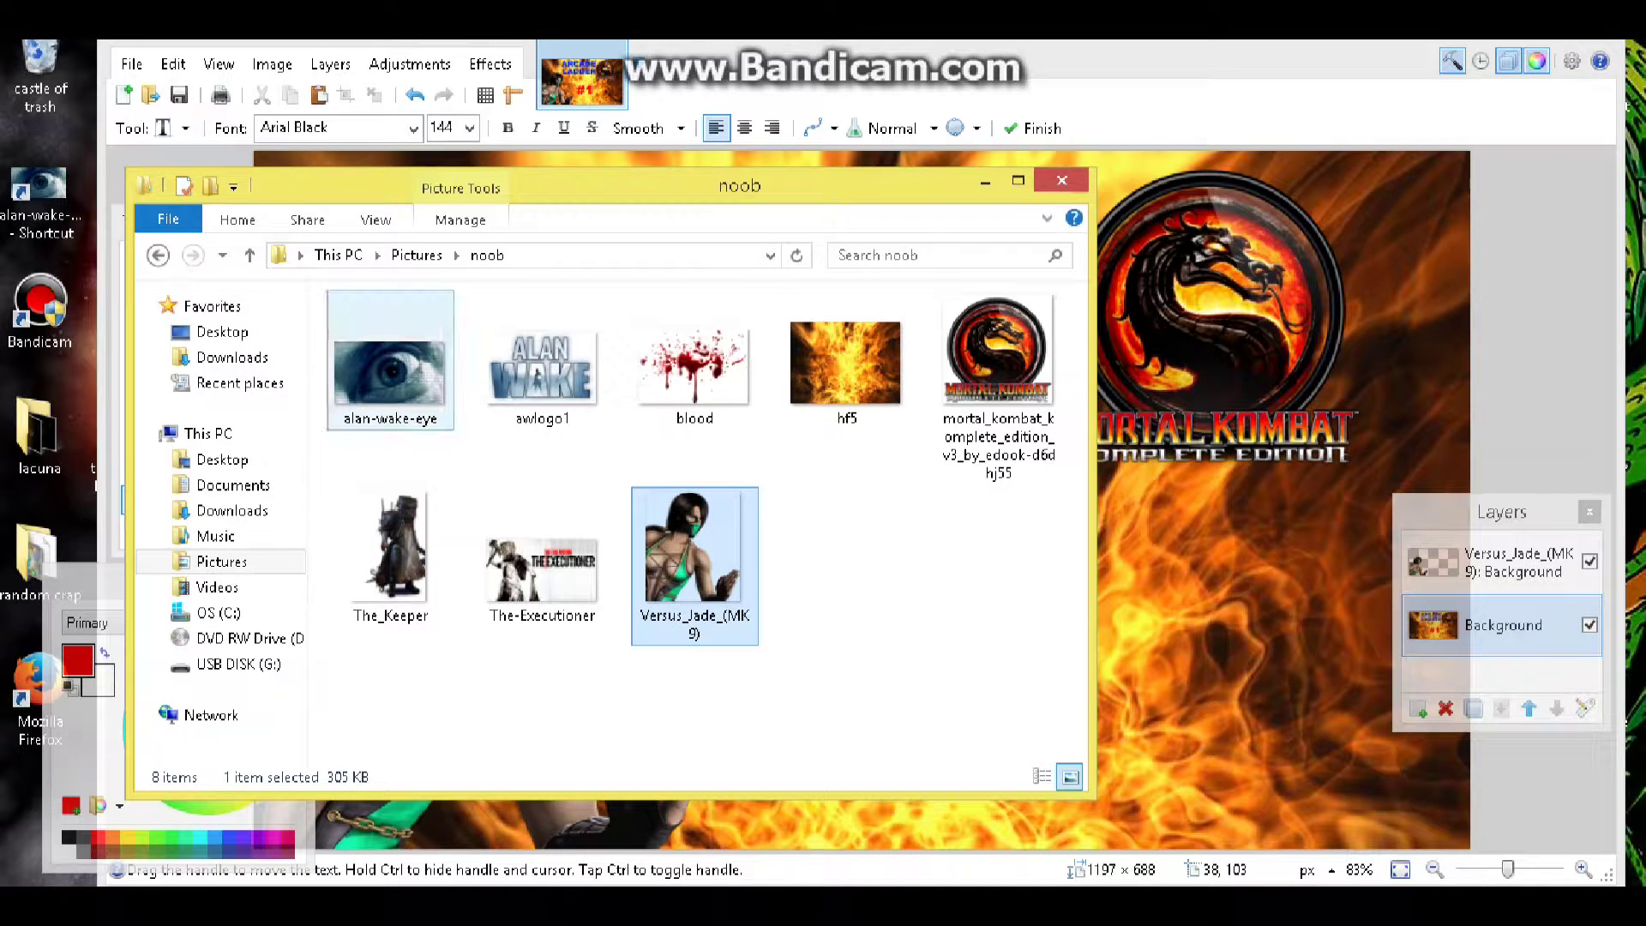
left_click(390, 364)
left_click_drag(390, 365, 1040, 766)
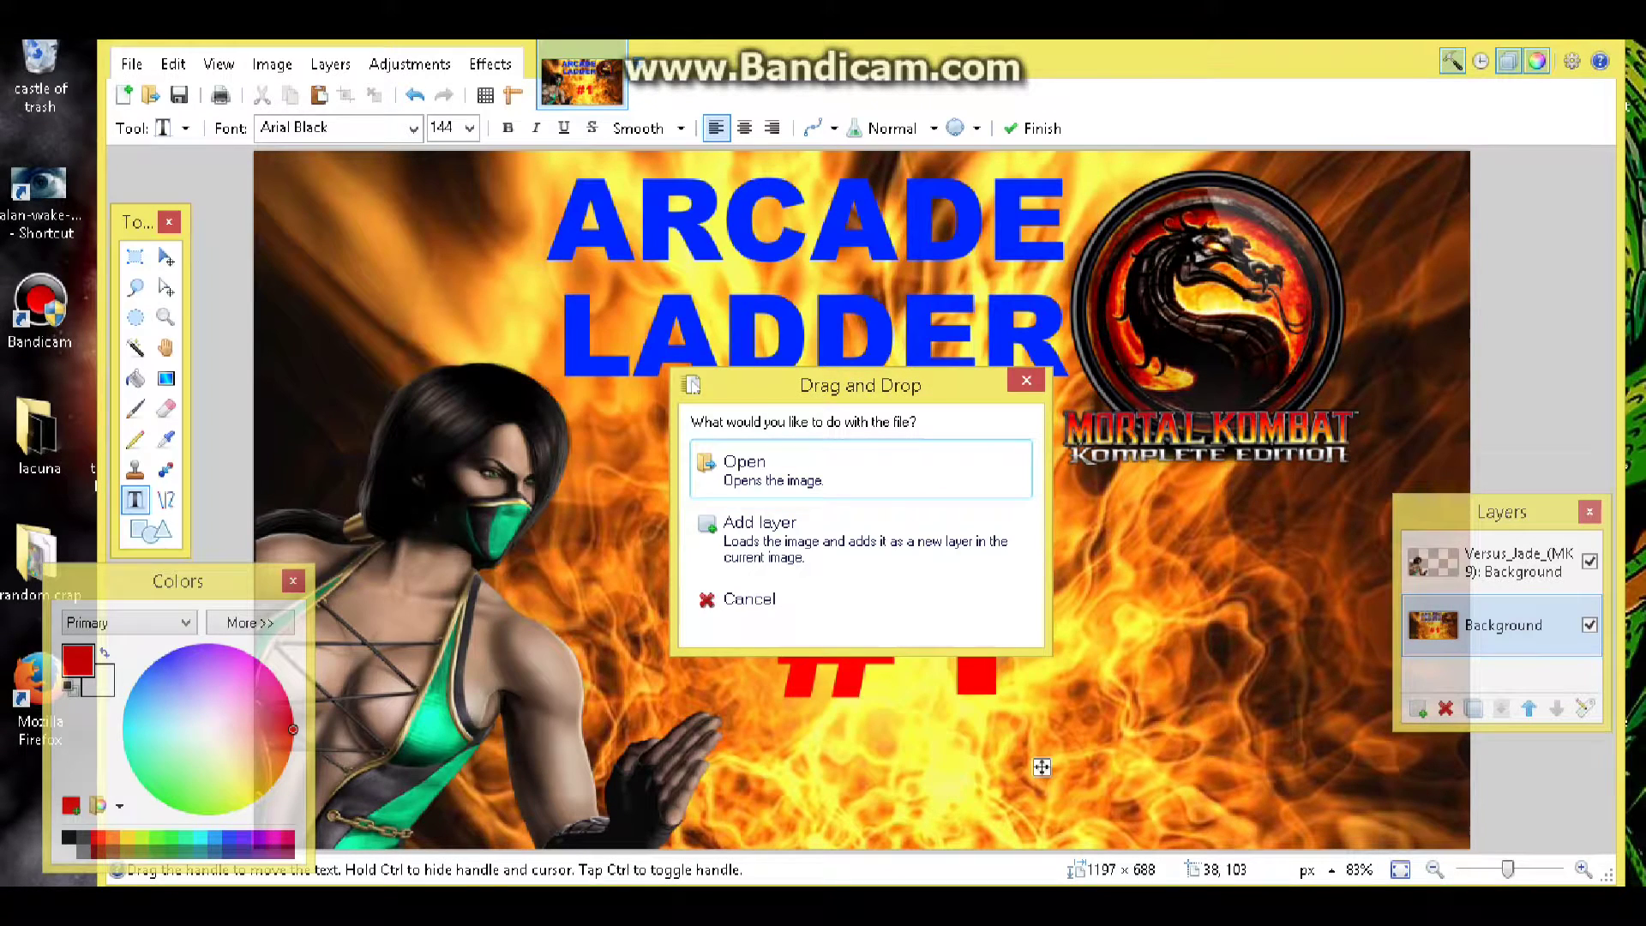
key("Tab")
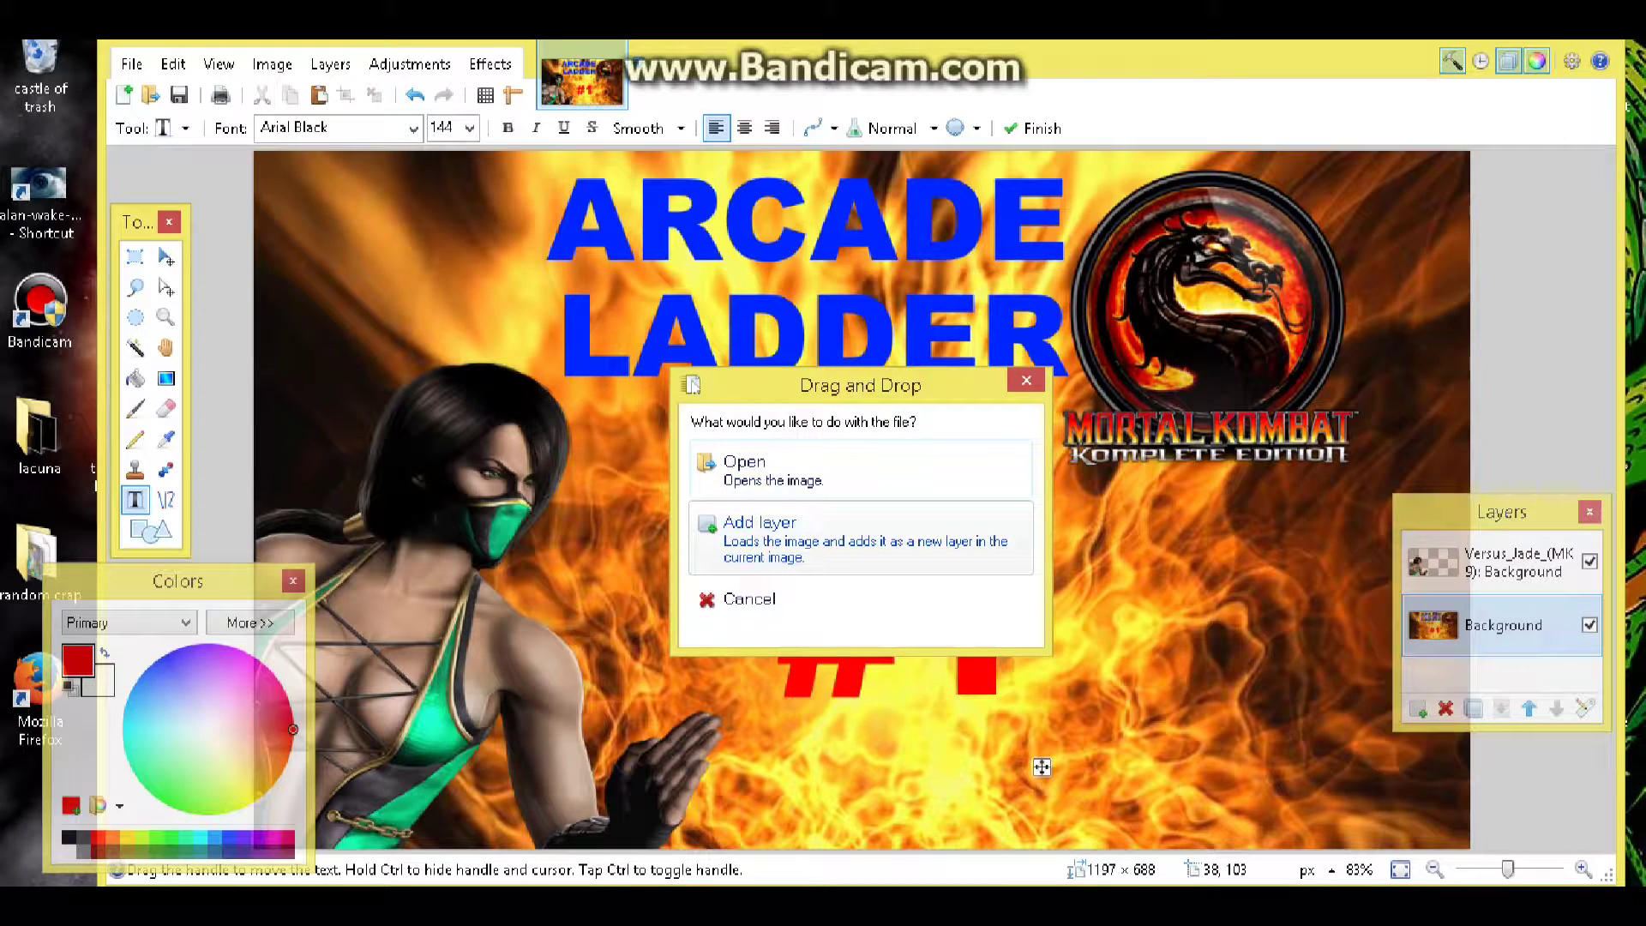
key("shift+Tab")
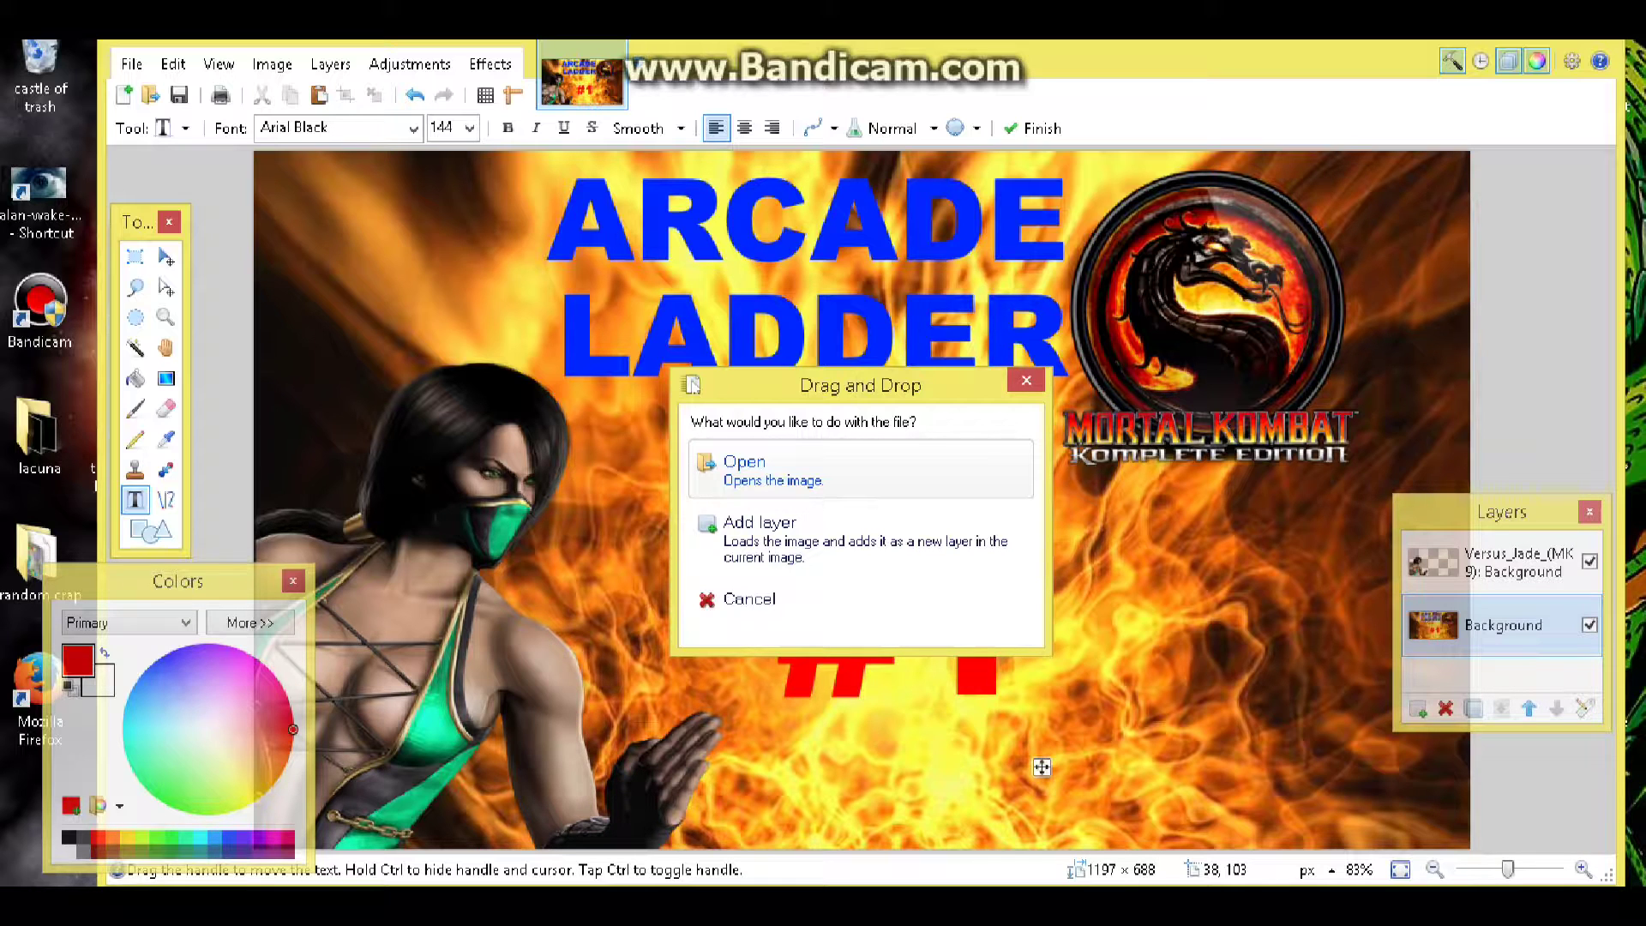
key("Return")
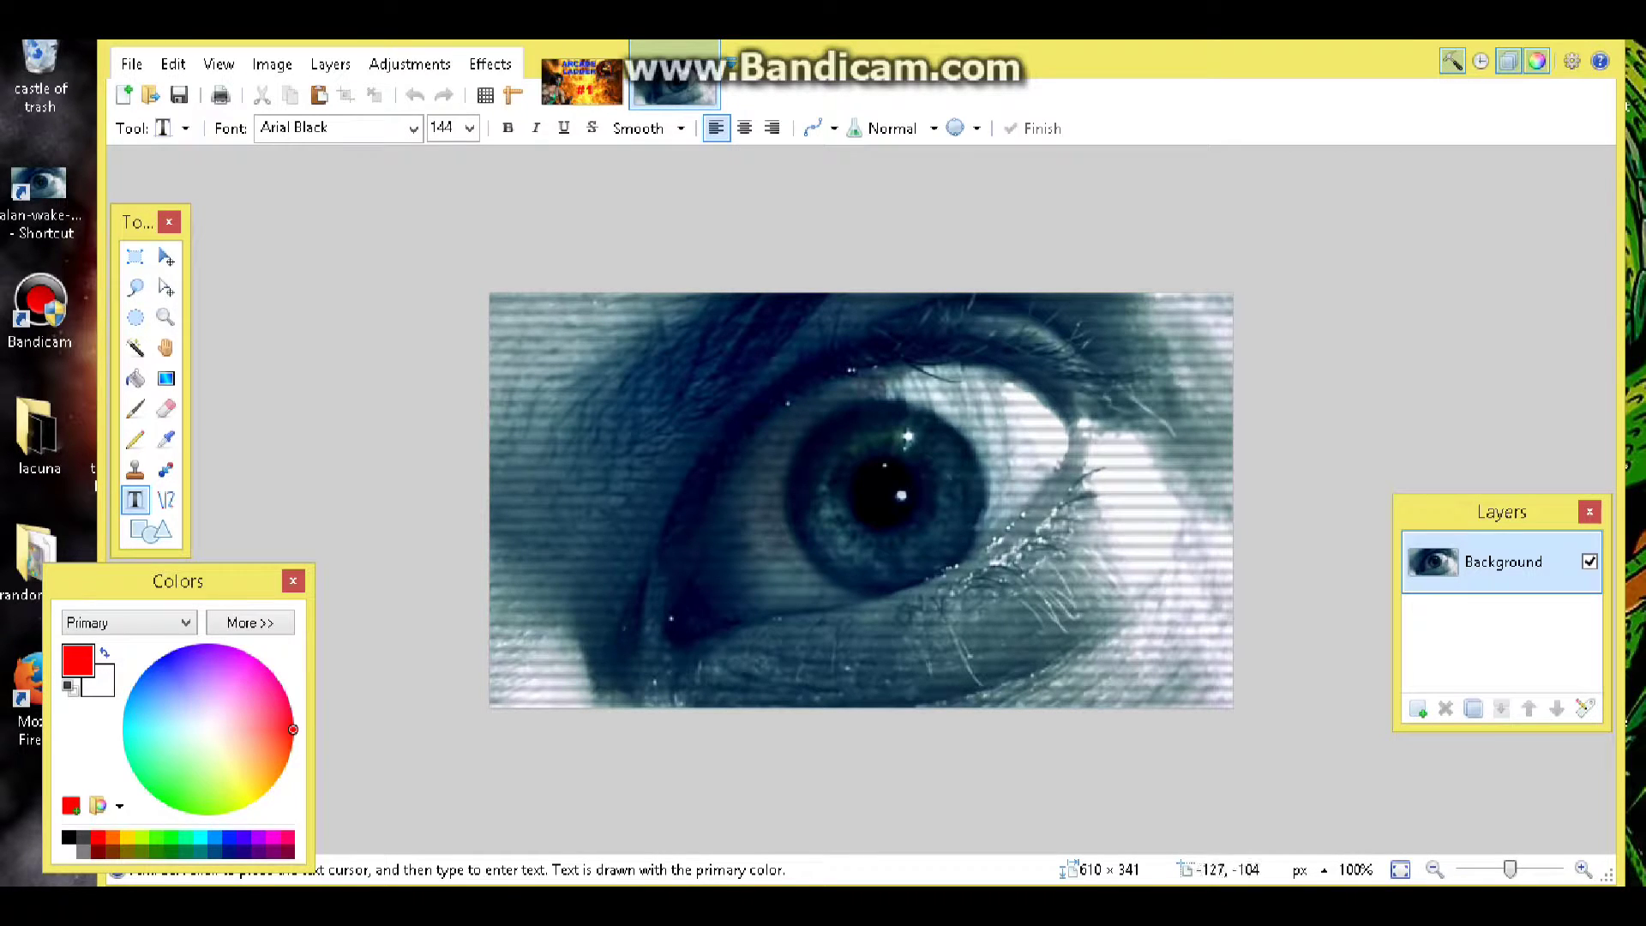
Resize the eye image to a width of 1100 pixels while maintaining its aspect ratio.
key("alt+i")
key("Down")
key("Down")
key("Escape")
key("ctrl+r")
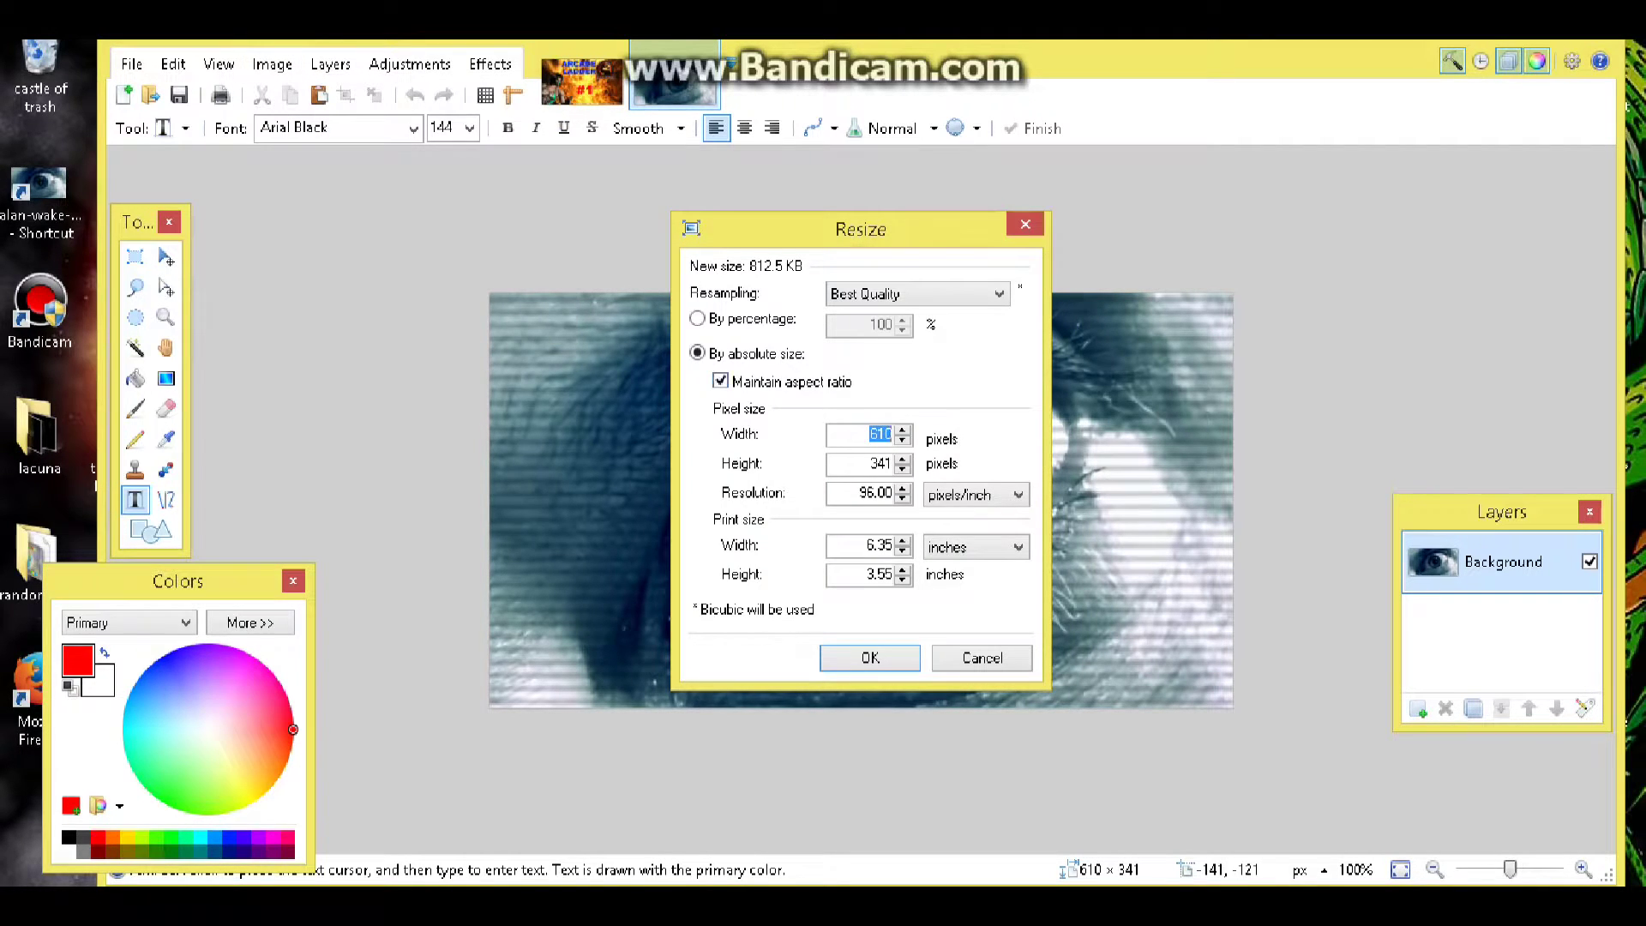
type("1150")
key("BackSpace")
key("BackSpace")
type("00")
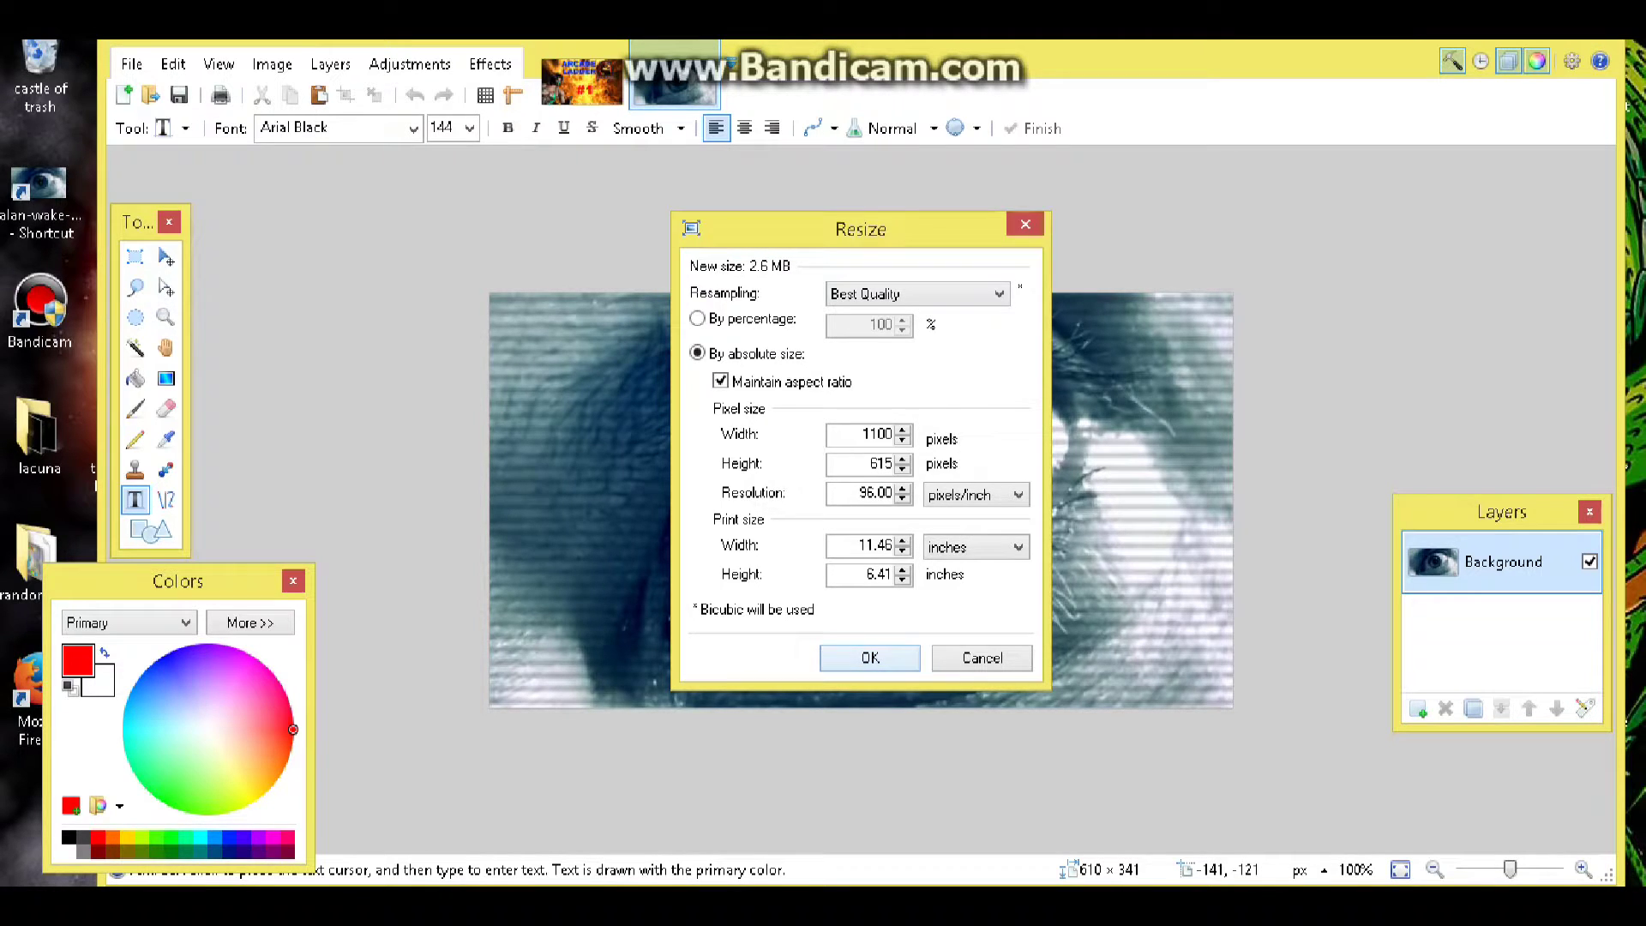
key("Return")
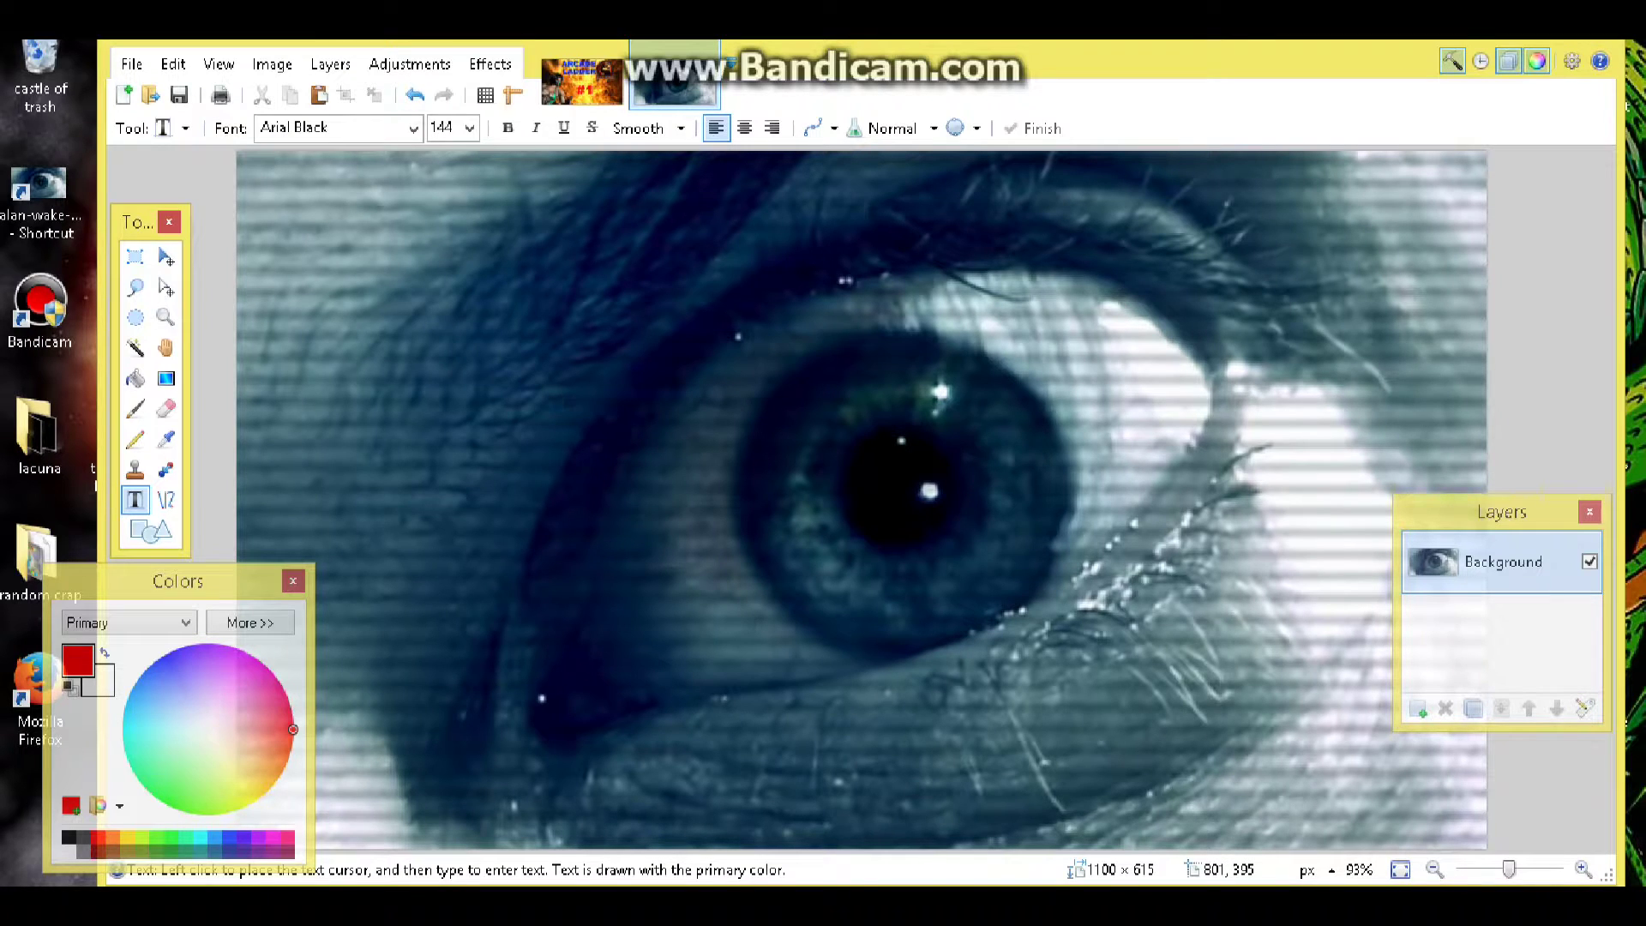
Add the awlogo1 picture from the noob folder as a new layer over the eye image.
key("alt+Tab")
left_click(390, 360)
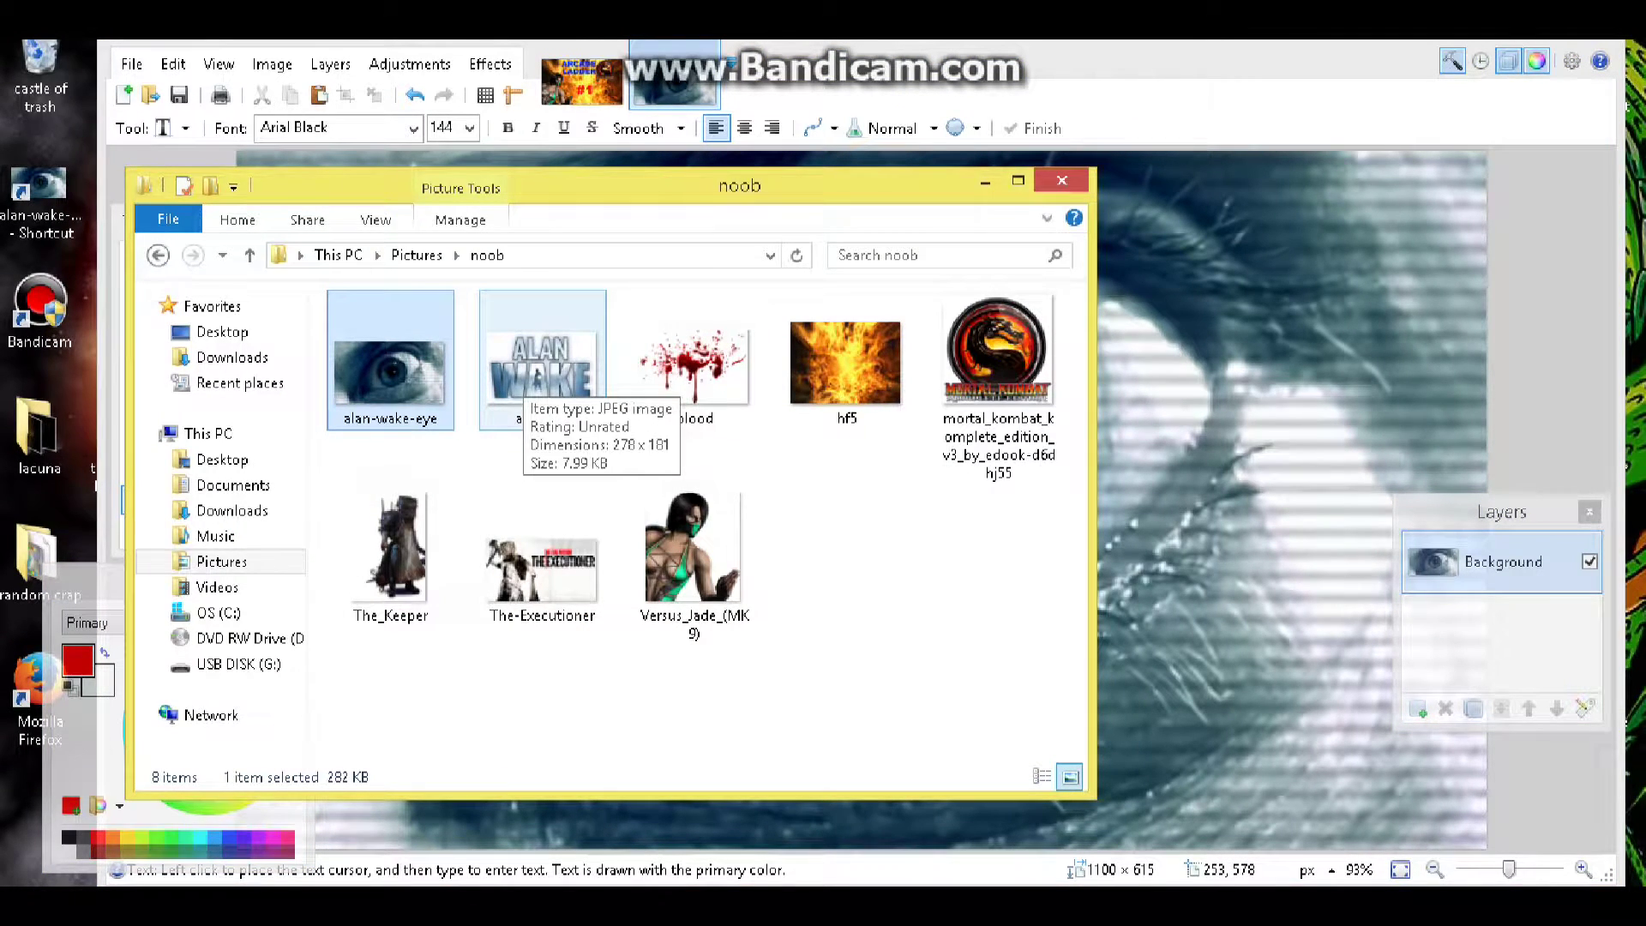
left_click_drag(519, 381, 1200, 377)
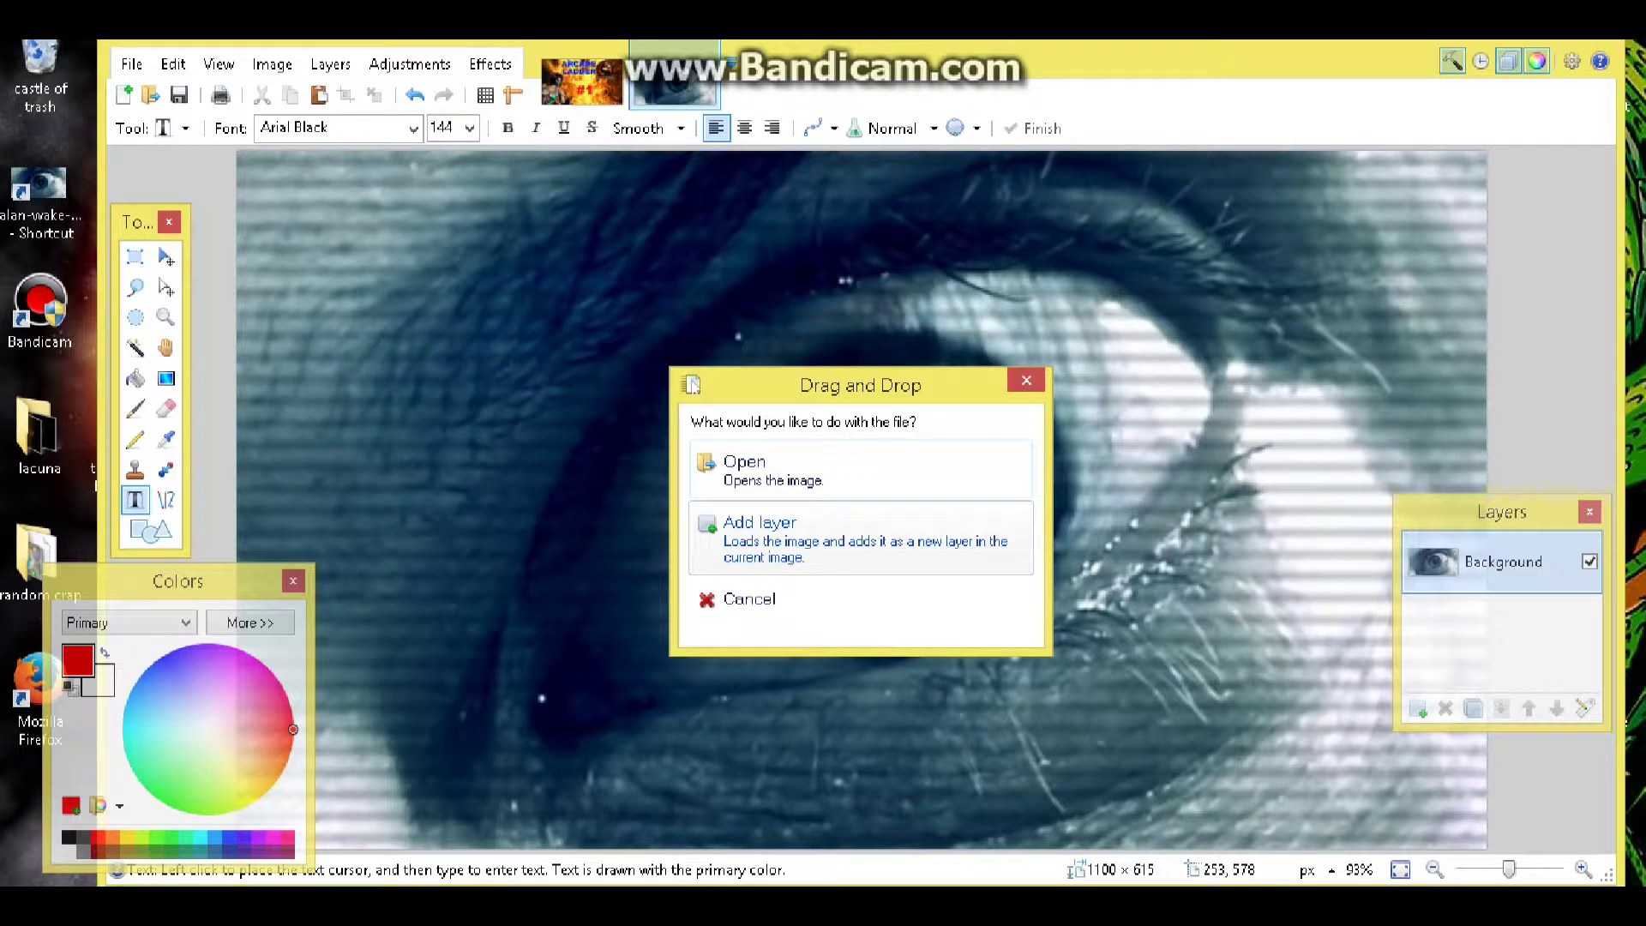
left_click(760, 532)
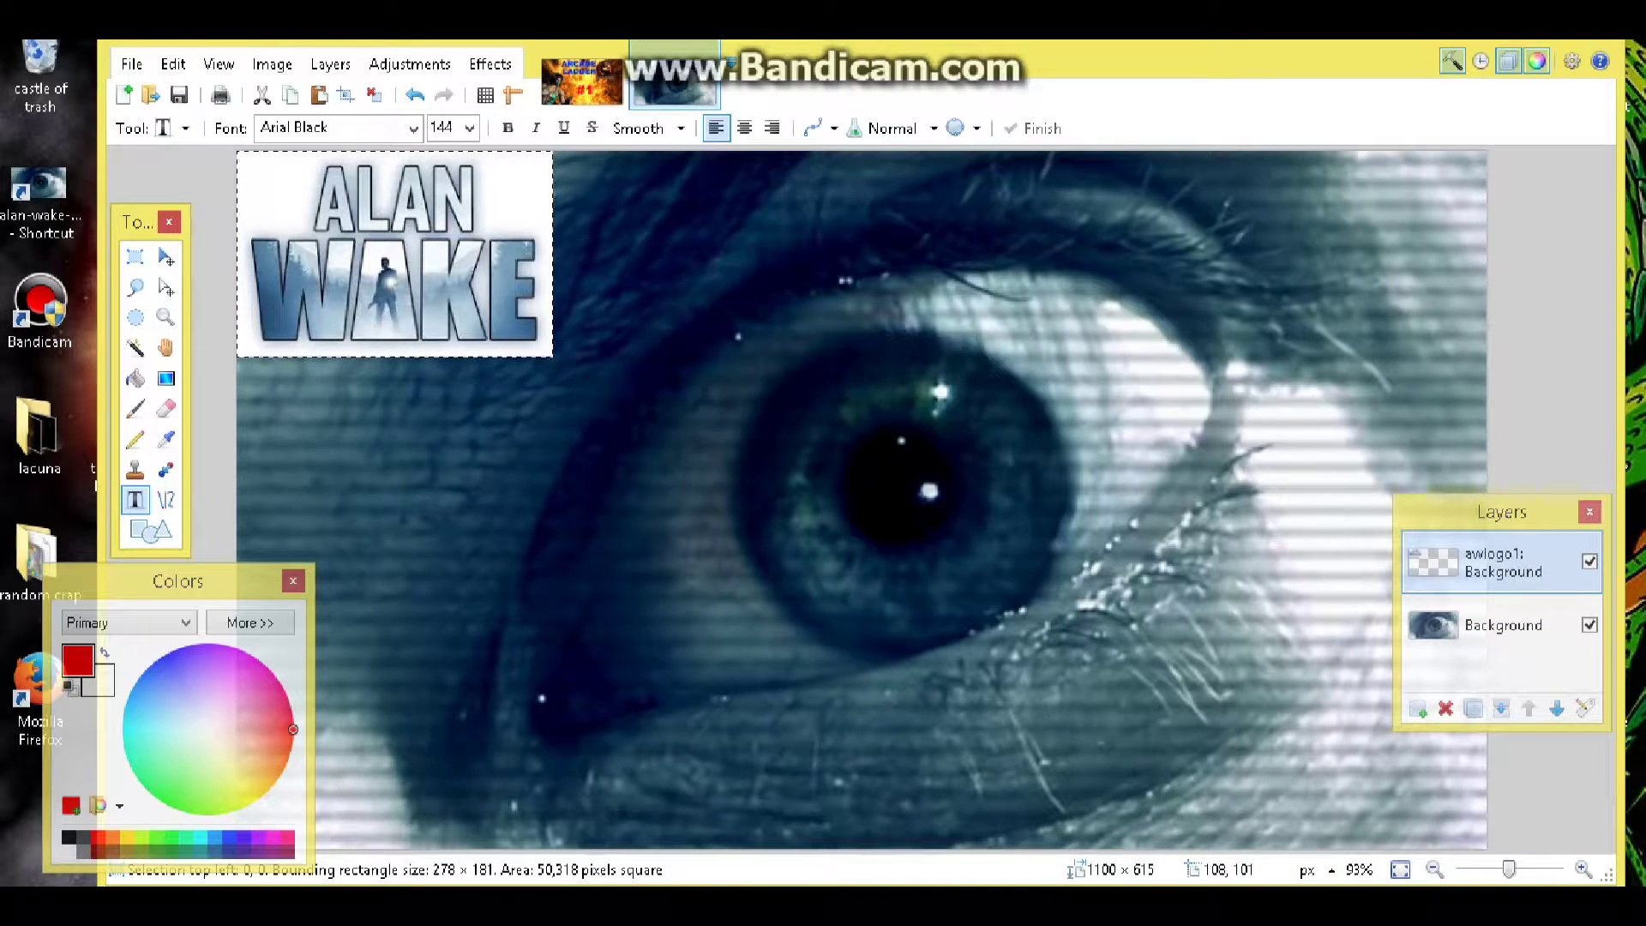
Move the Alan Wake logo to the lower left of the image and enlarge it to about 435 × 301 pixels.
left_click(165, 256)
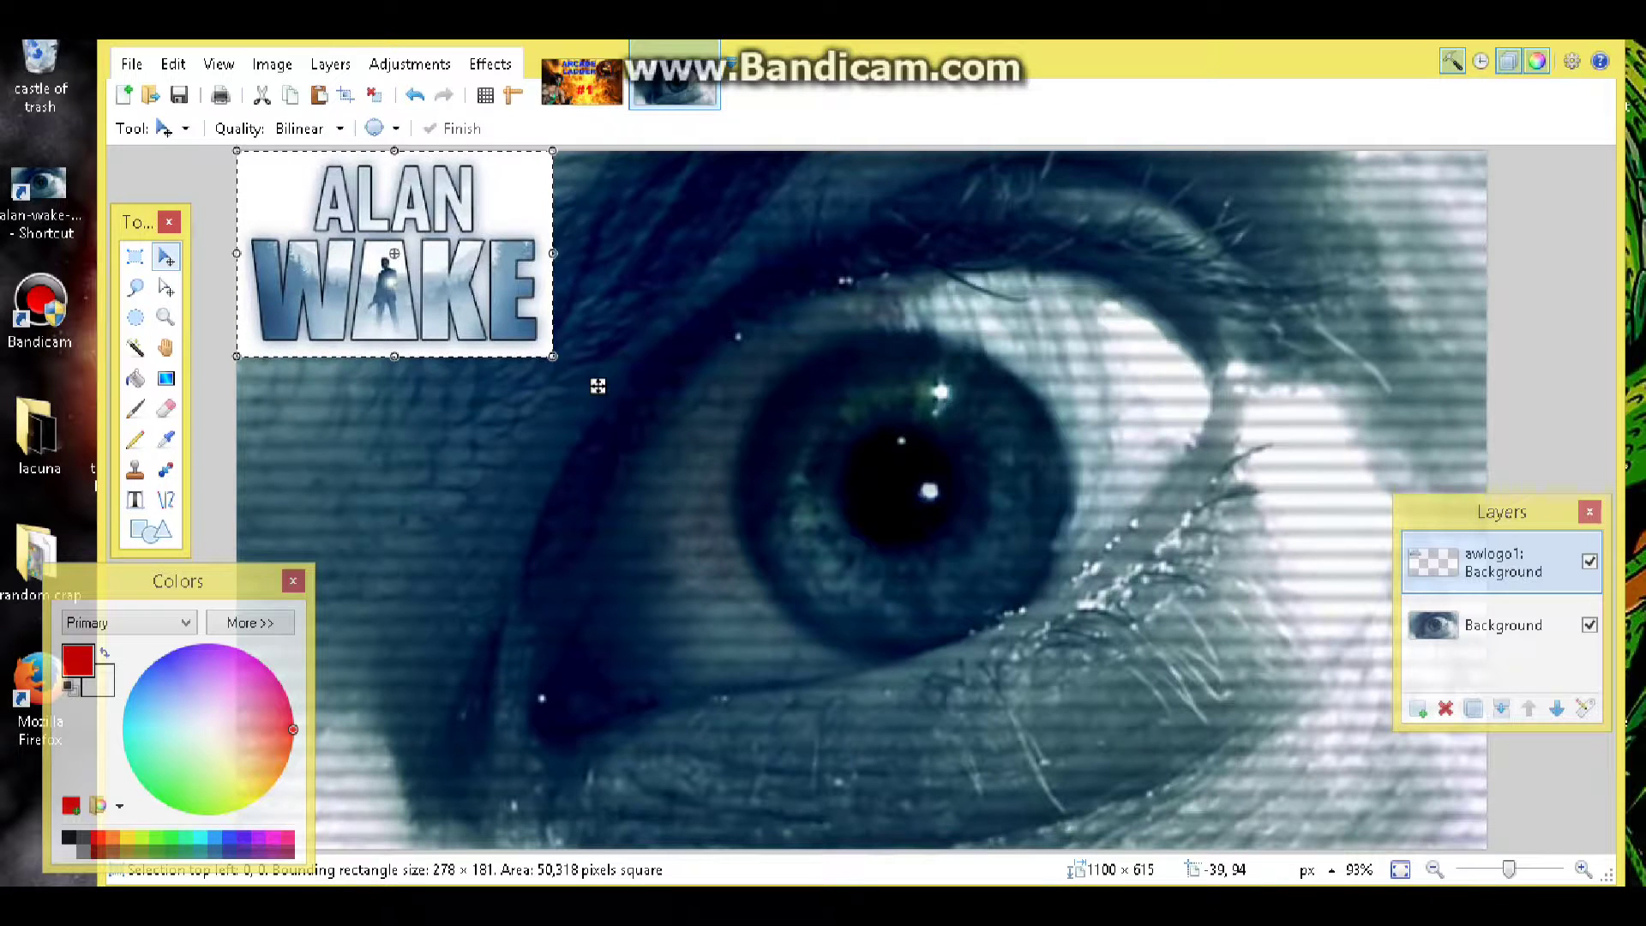
left_click_drag(597, 386, 716, 786)
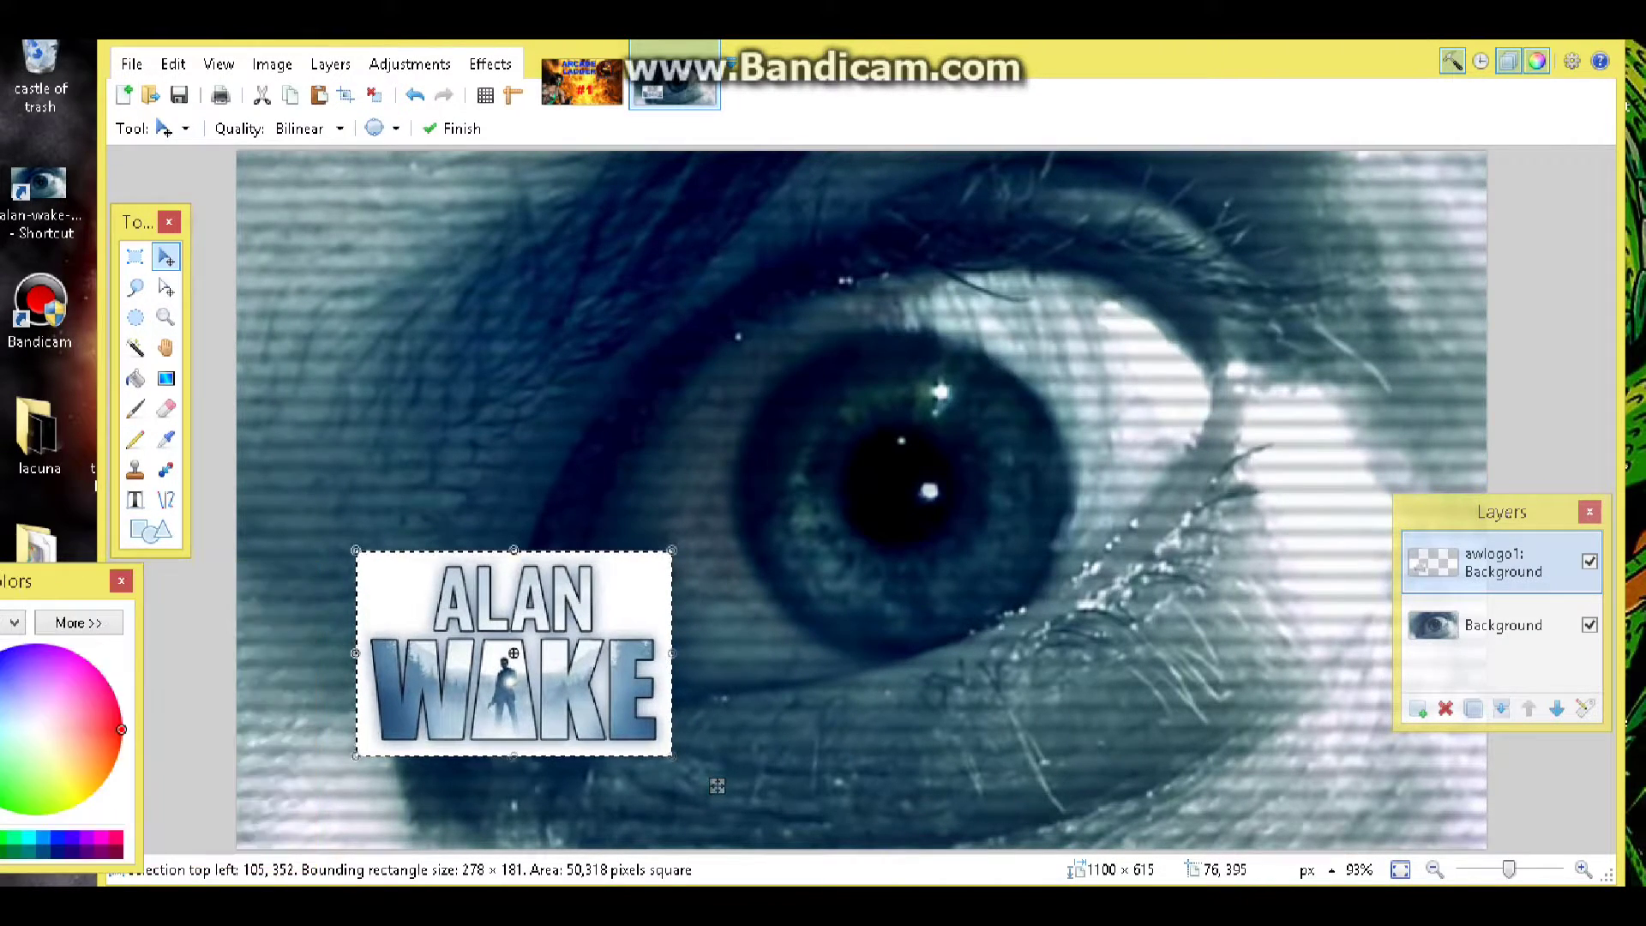
left_click_drag(717, 785, 798, 830)
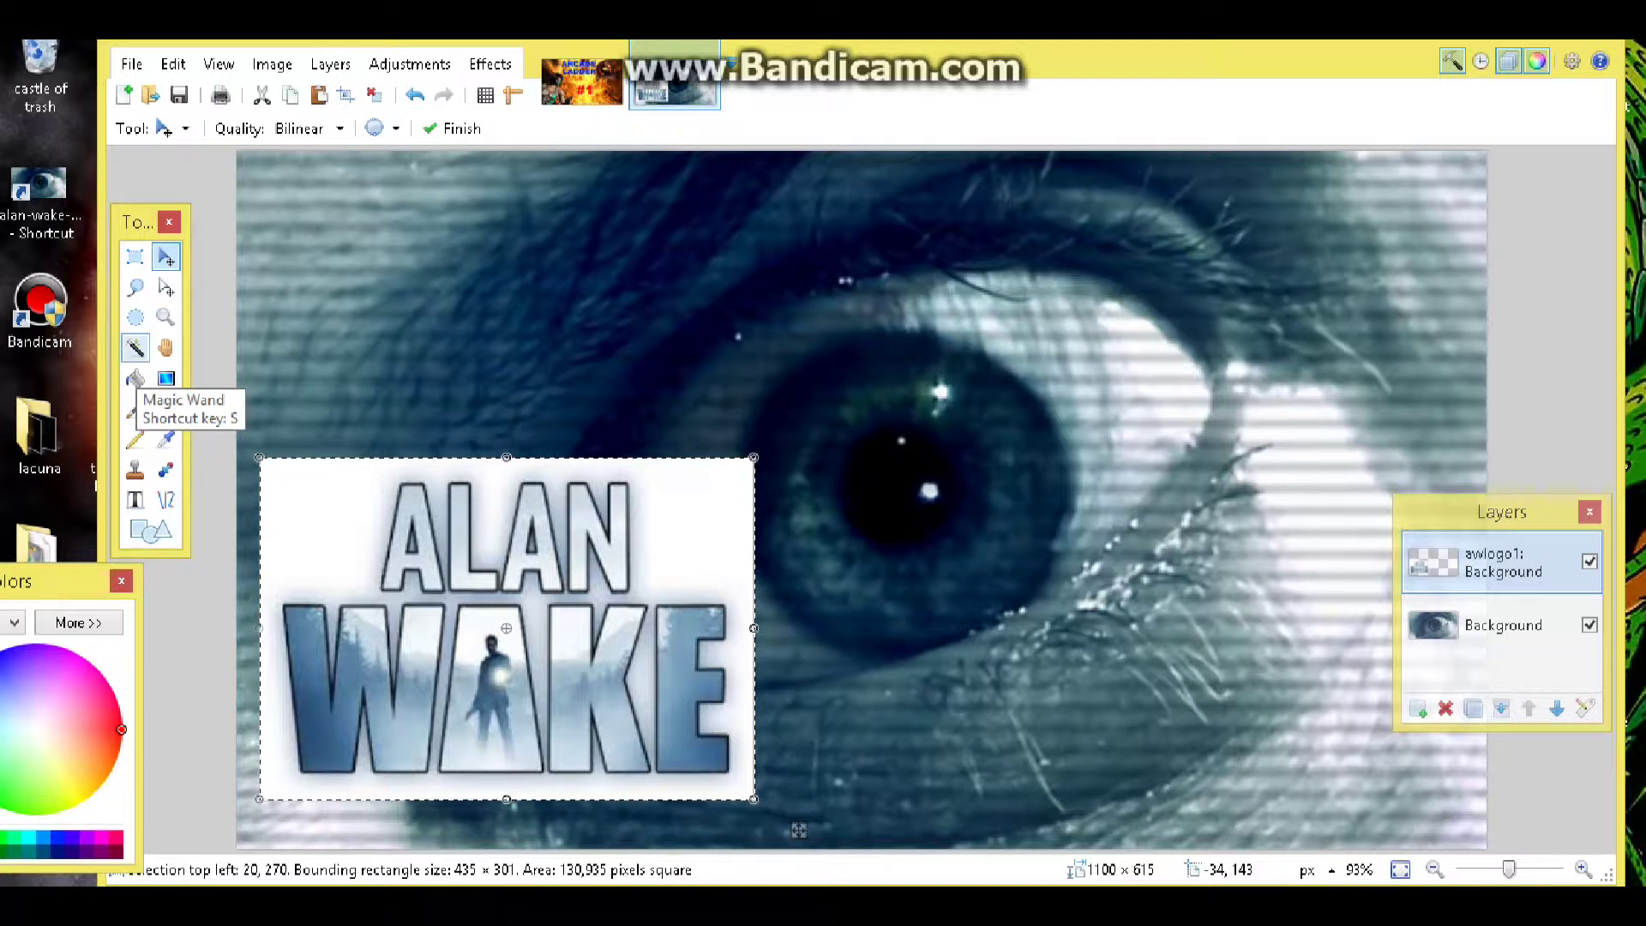
Select the white background around the Alan Wake logo with the Magic Wand and cut it out.
left_click(135, 347)
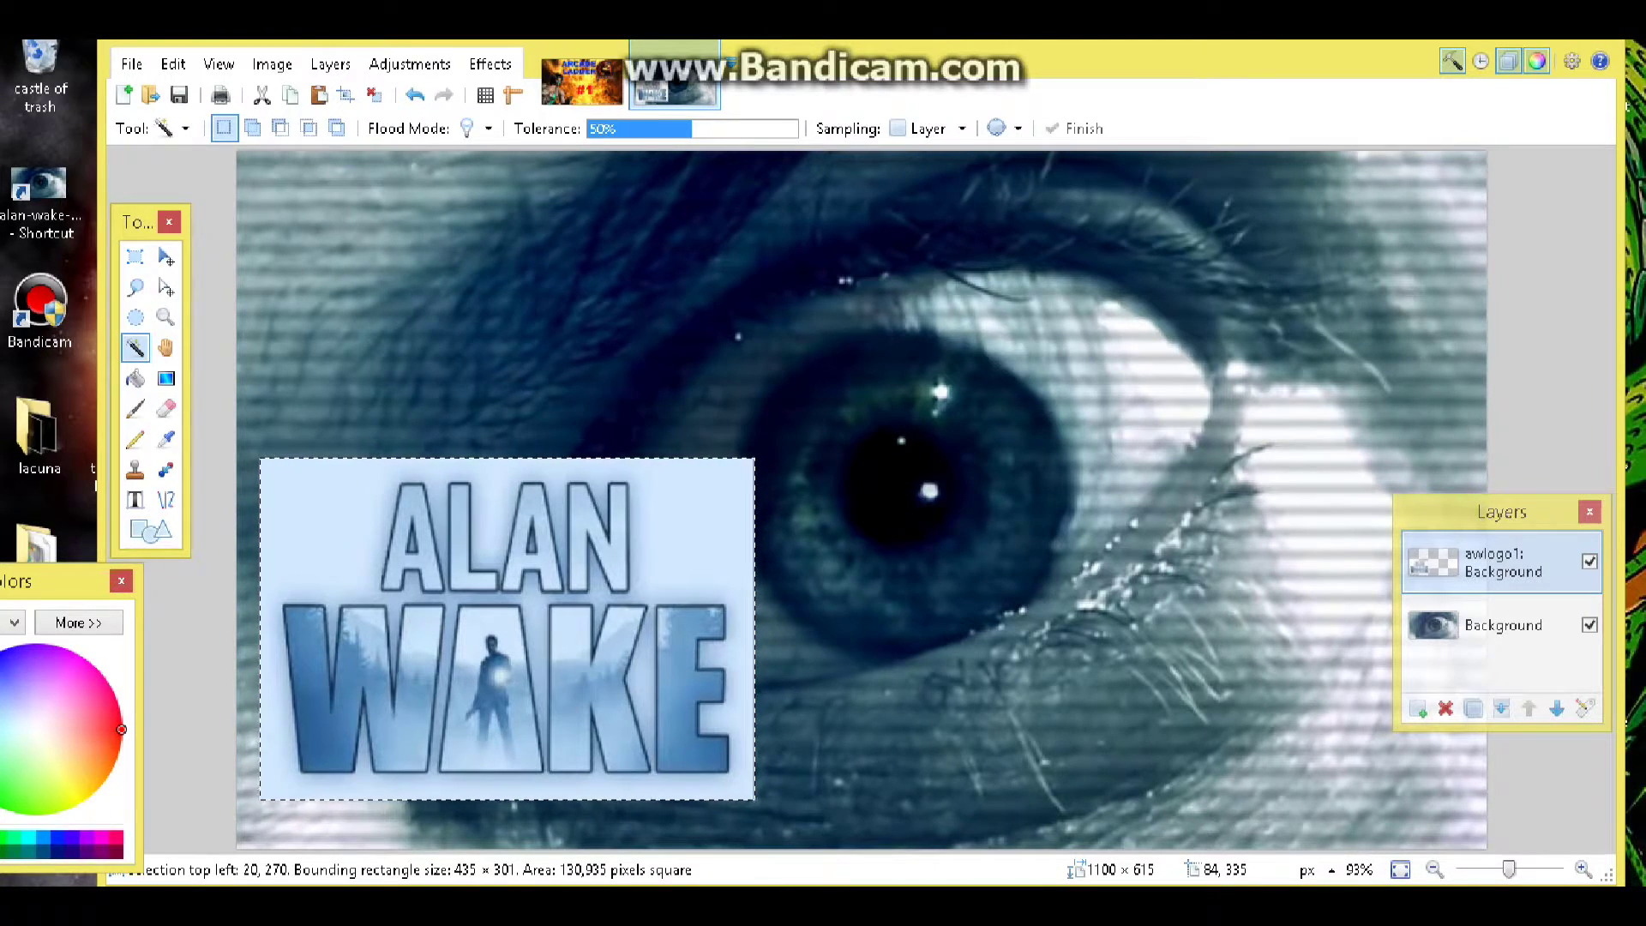
left_click(354, 554)
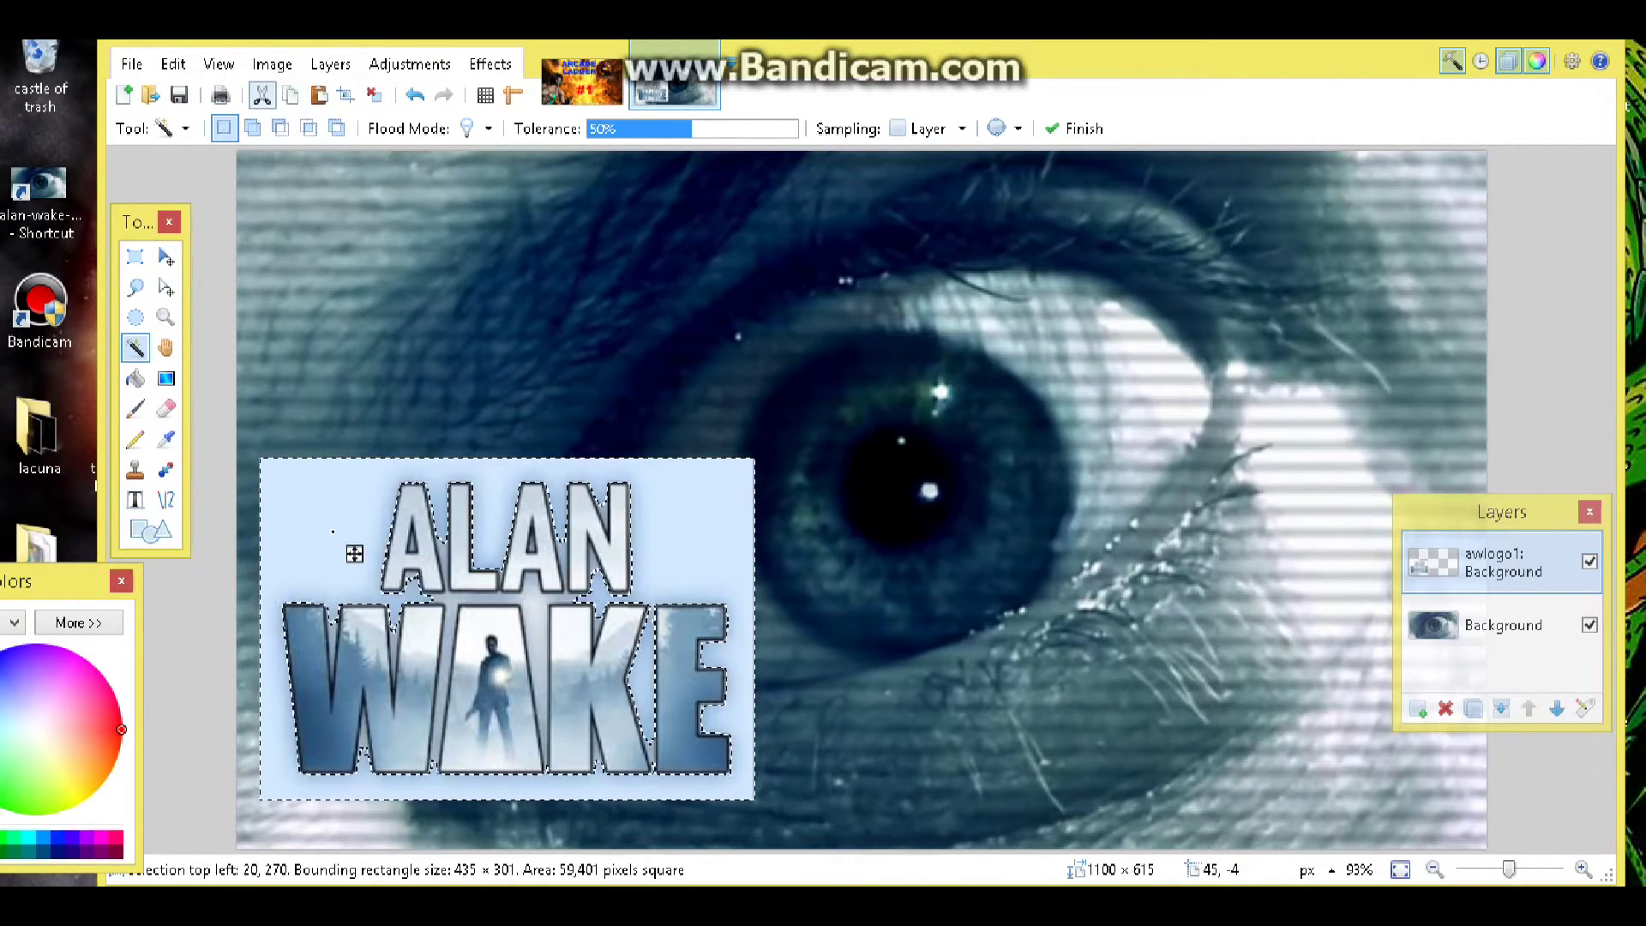
left_click(262, 94)
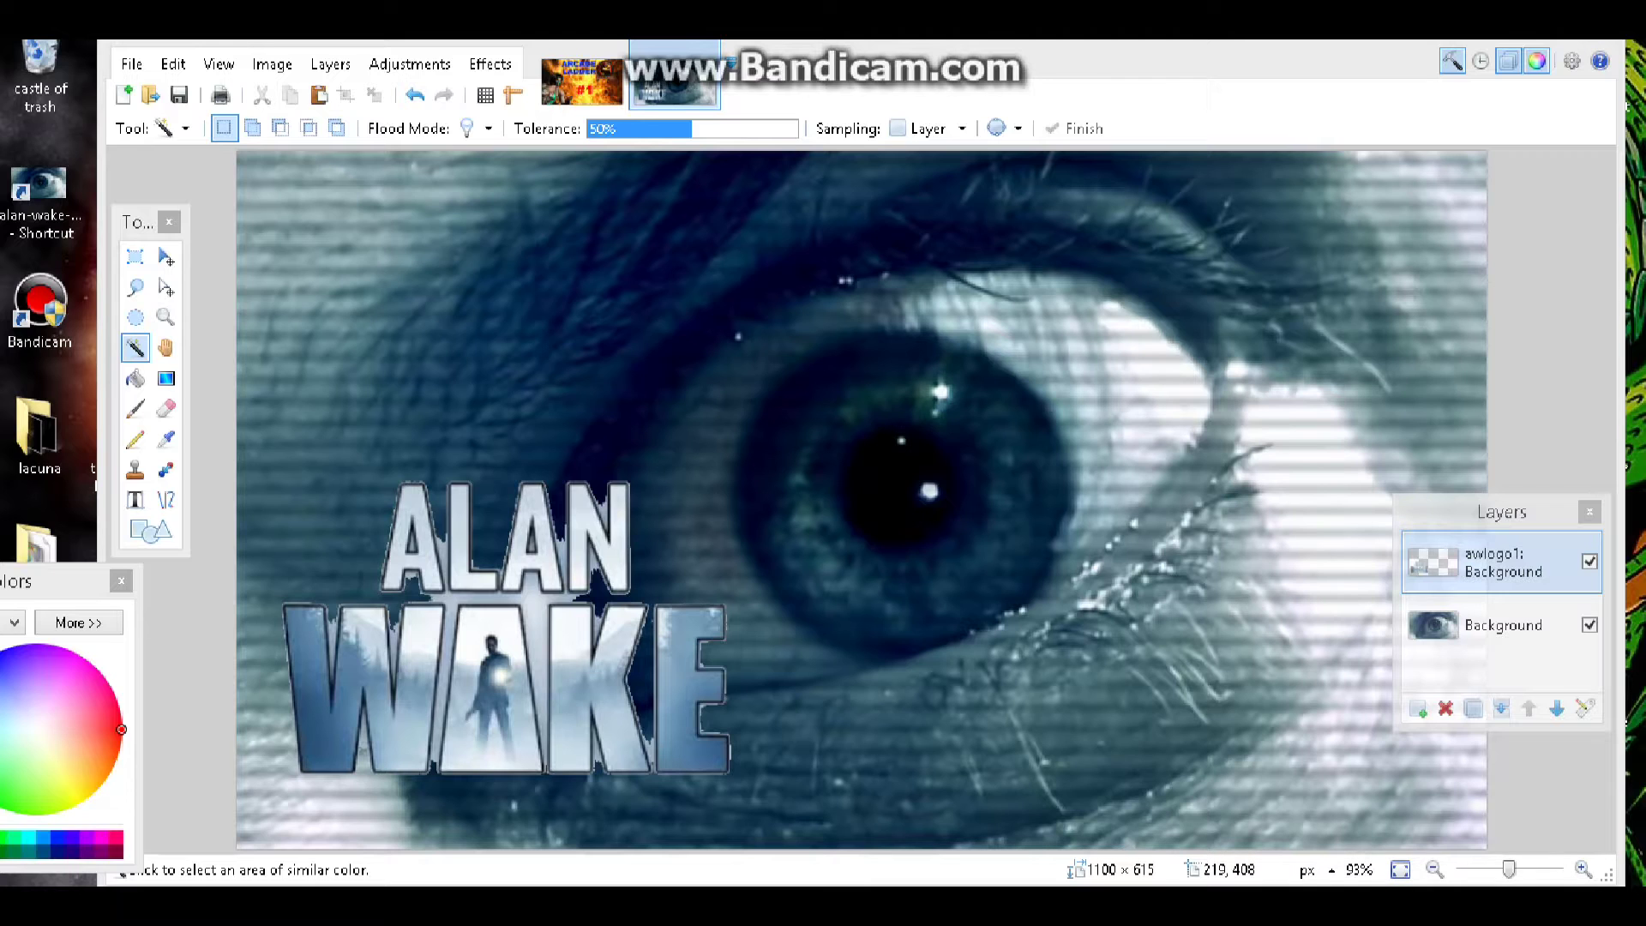
Cut out the leftover background between the words ALAN and WAKE and in both upper notches of the W.
left_click(533, 599)
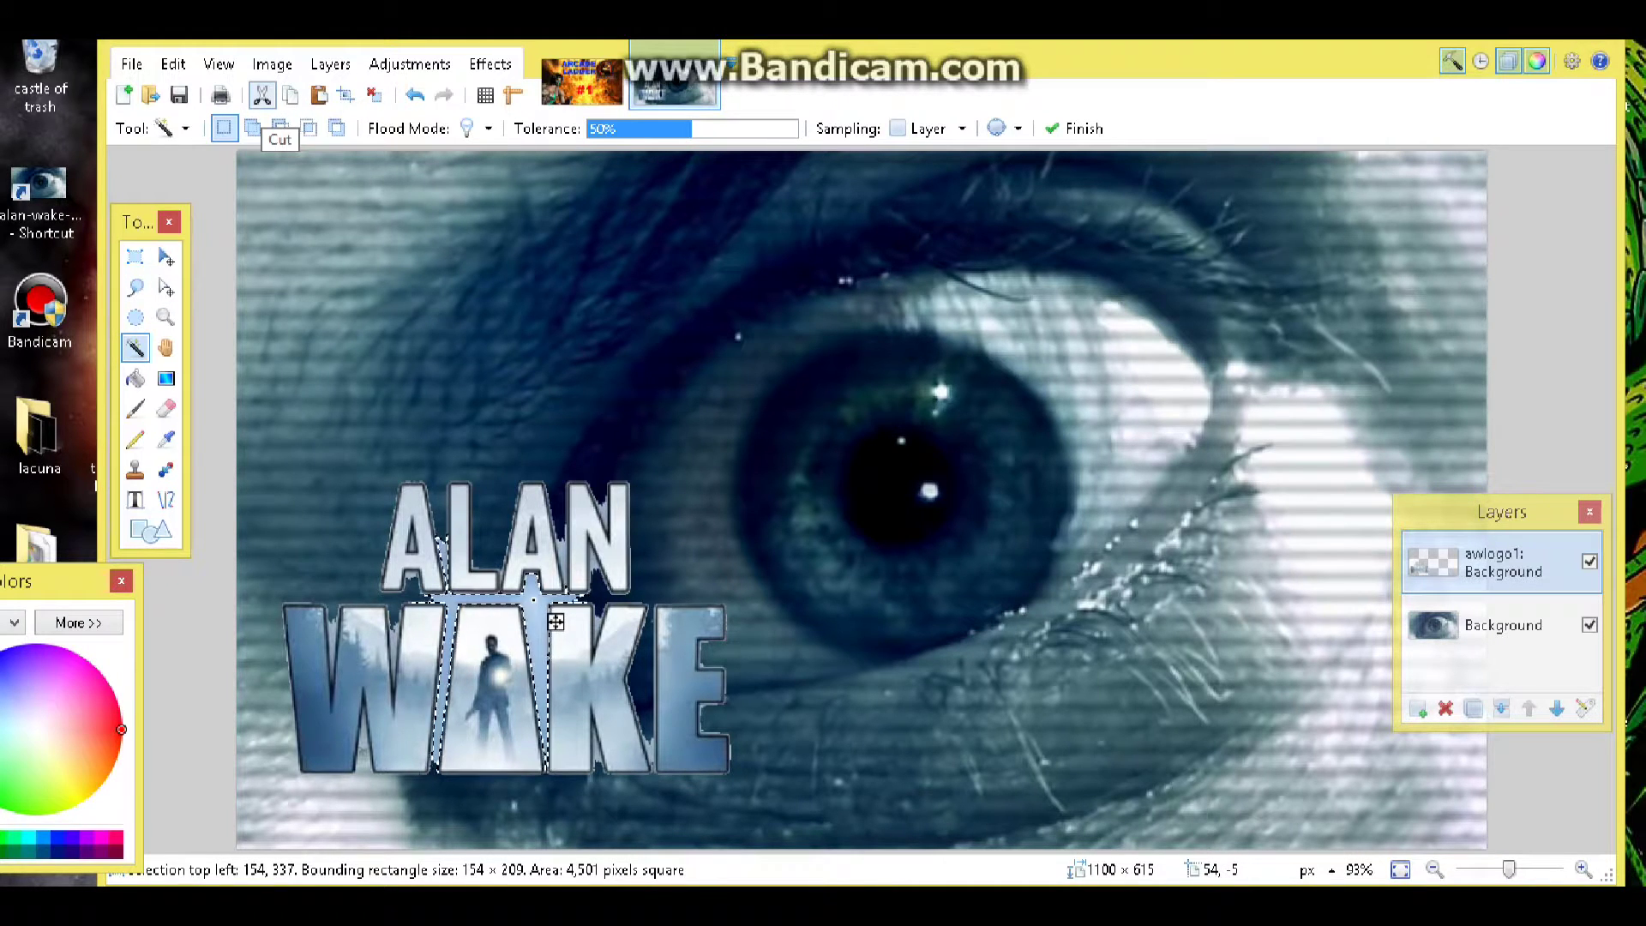
key("ctrl+d")
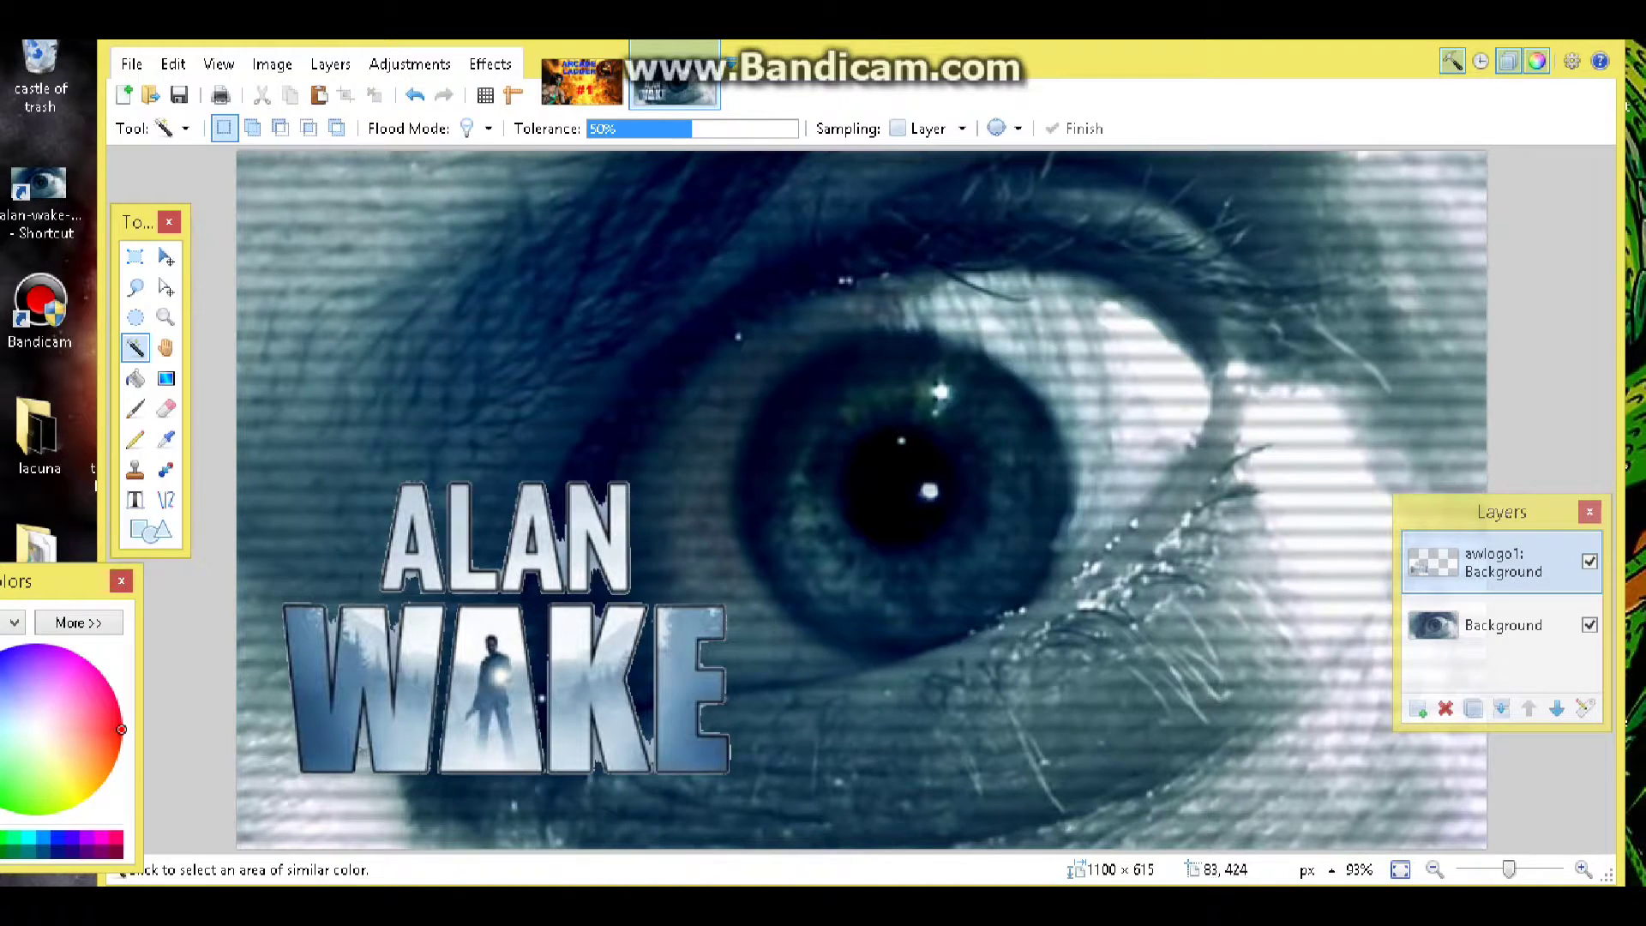
left_click(343, 652)
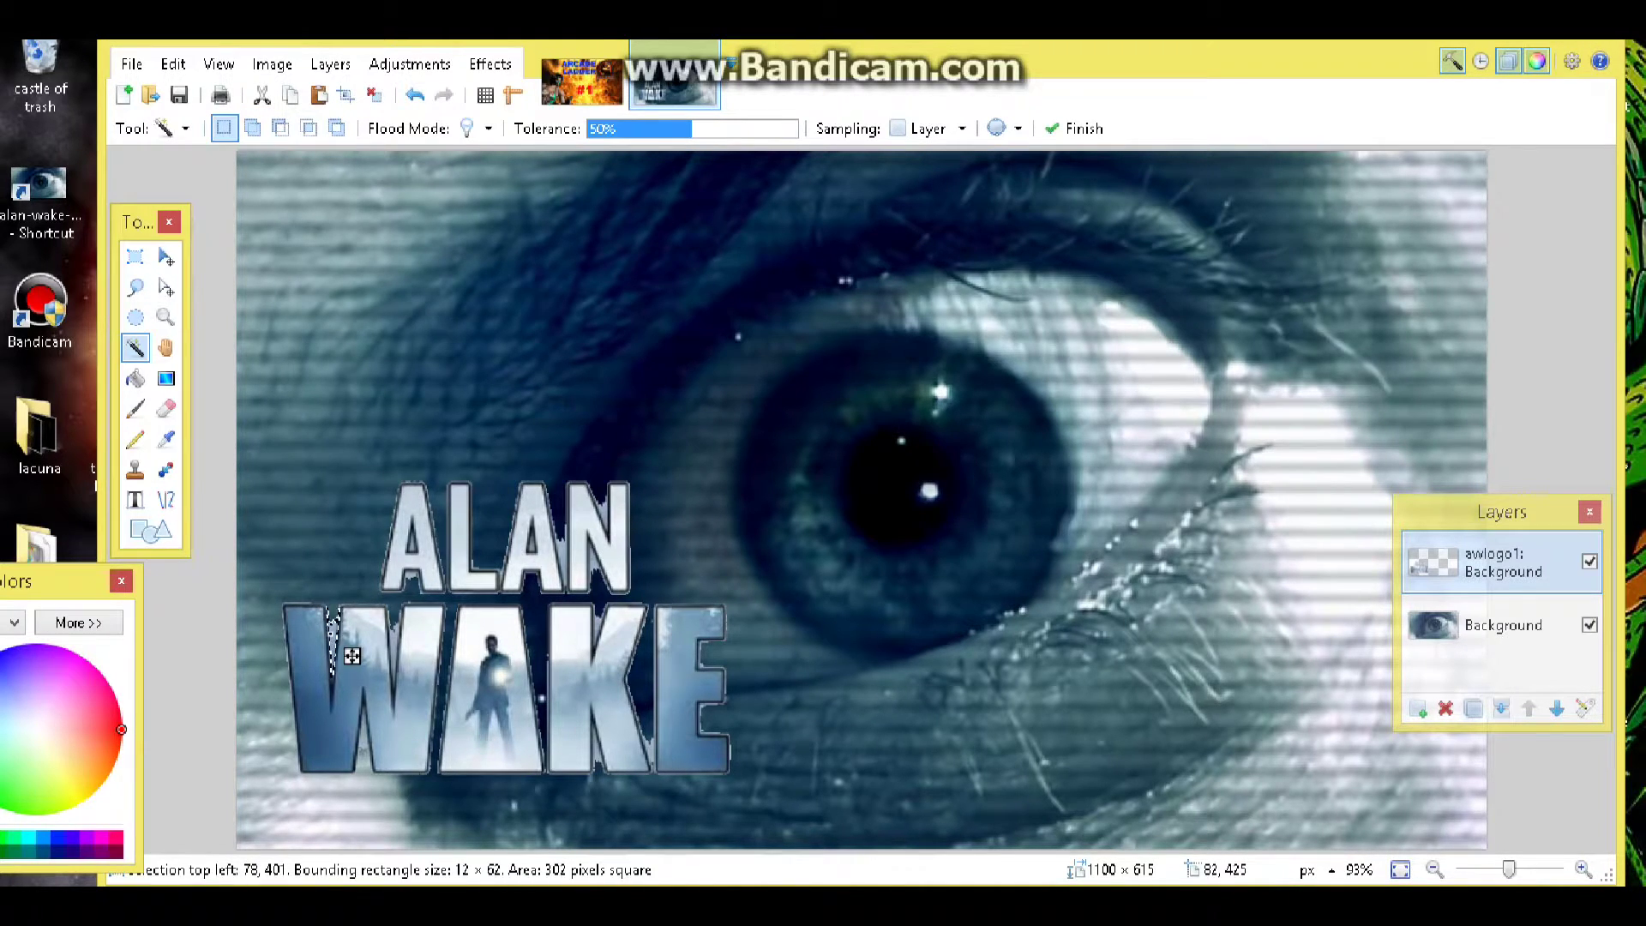
left_click(262, 95)
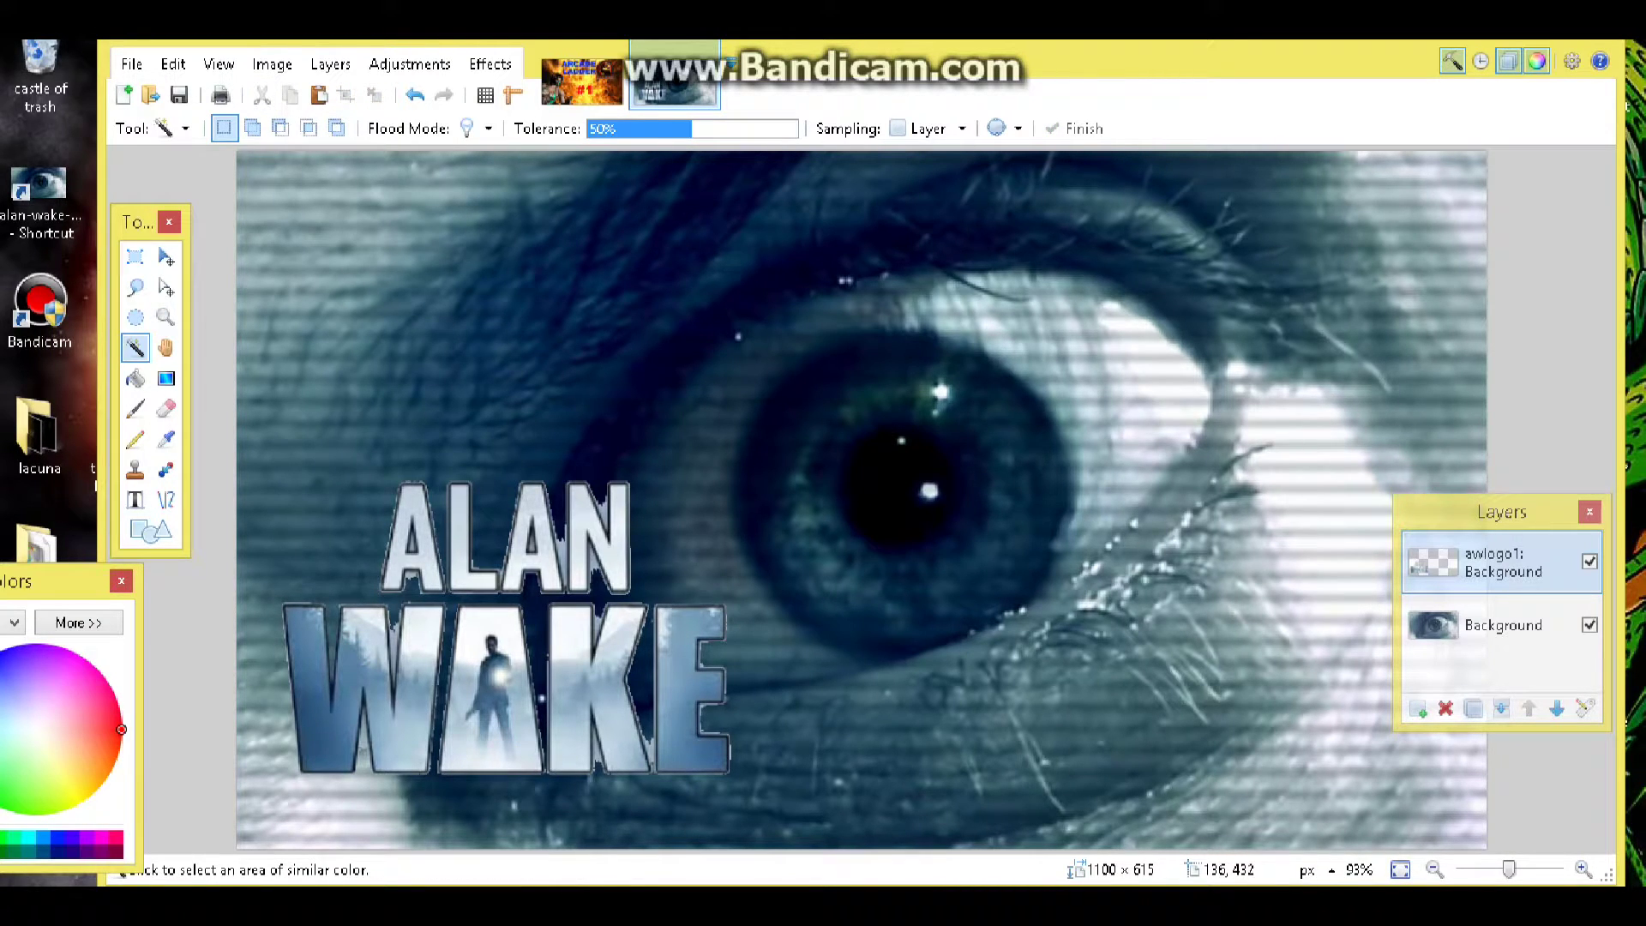
left_click(394, 641)
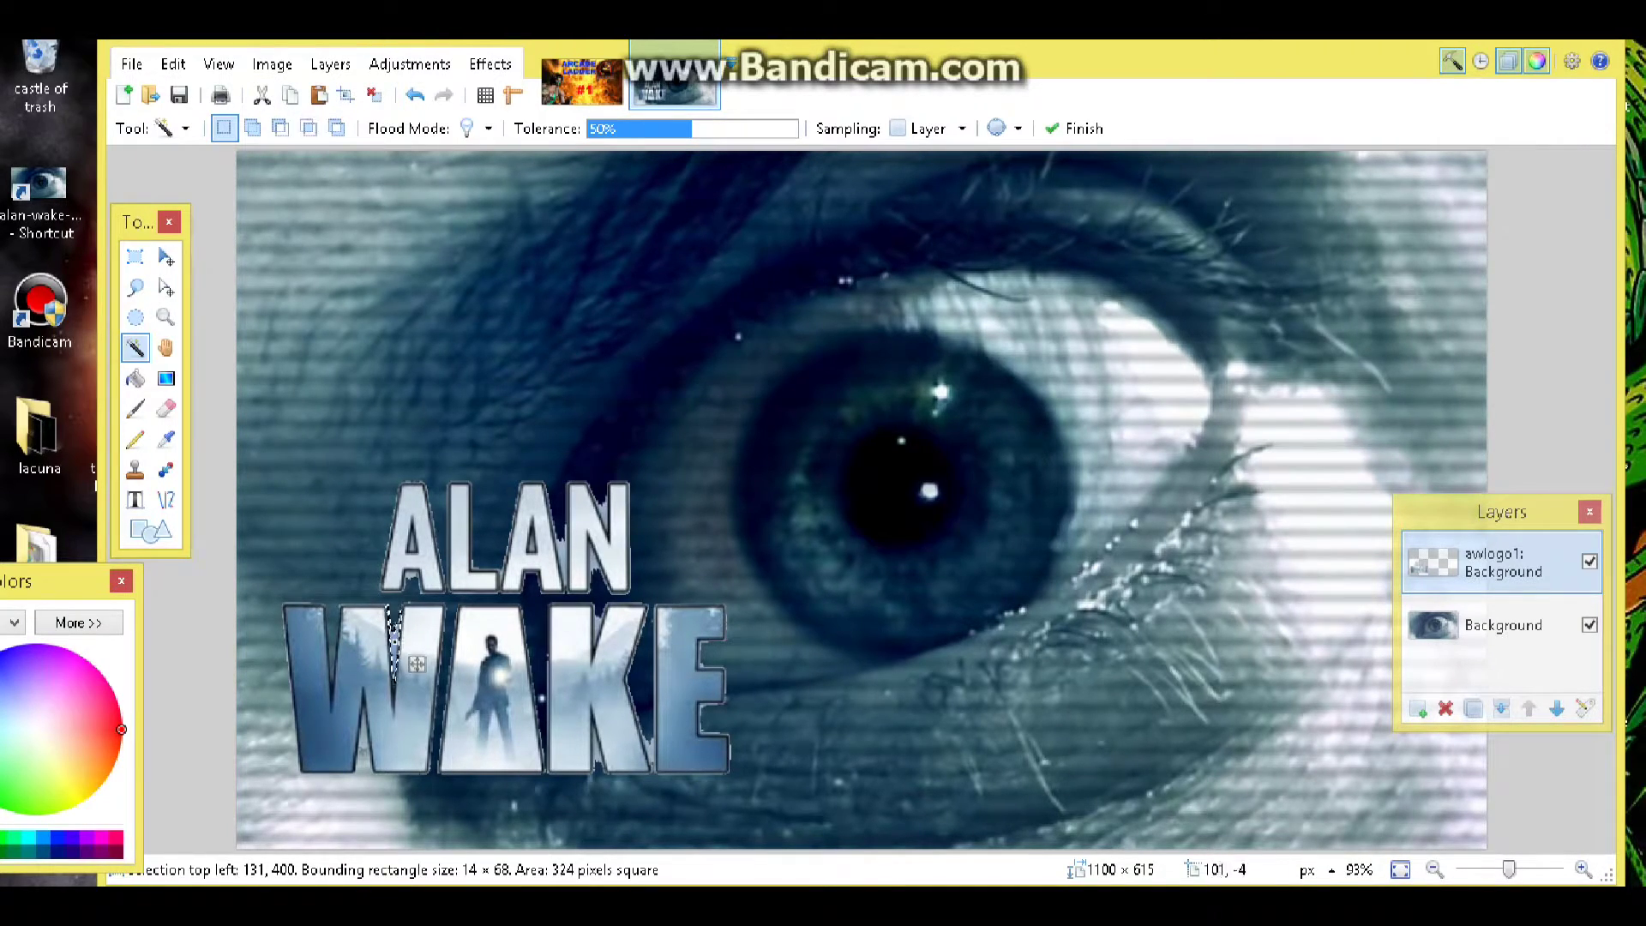
left_click(261, 95)
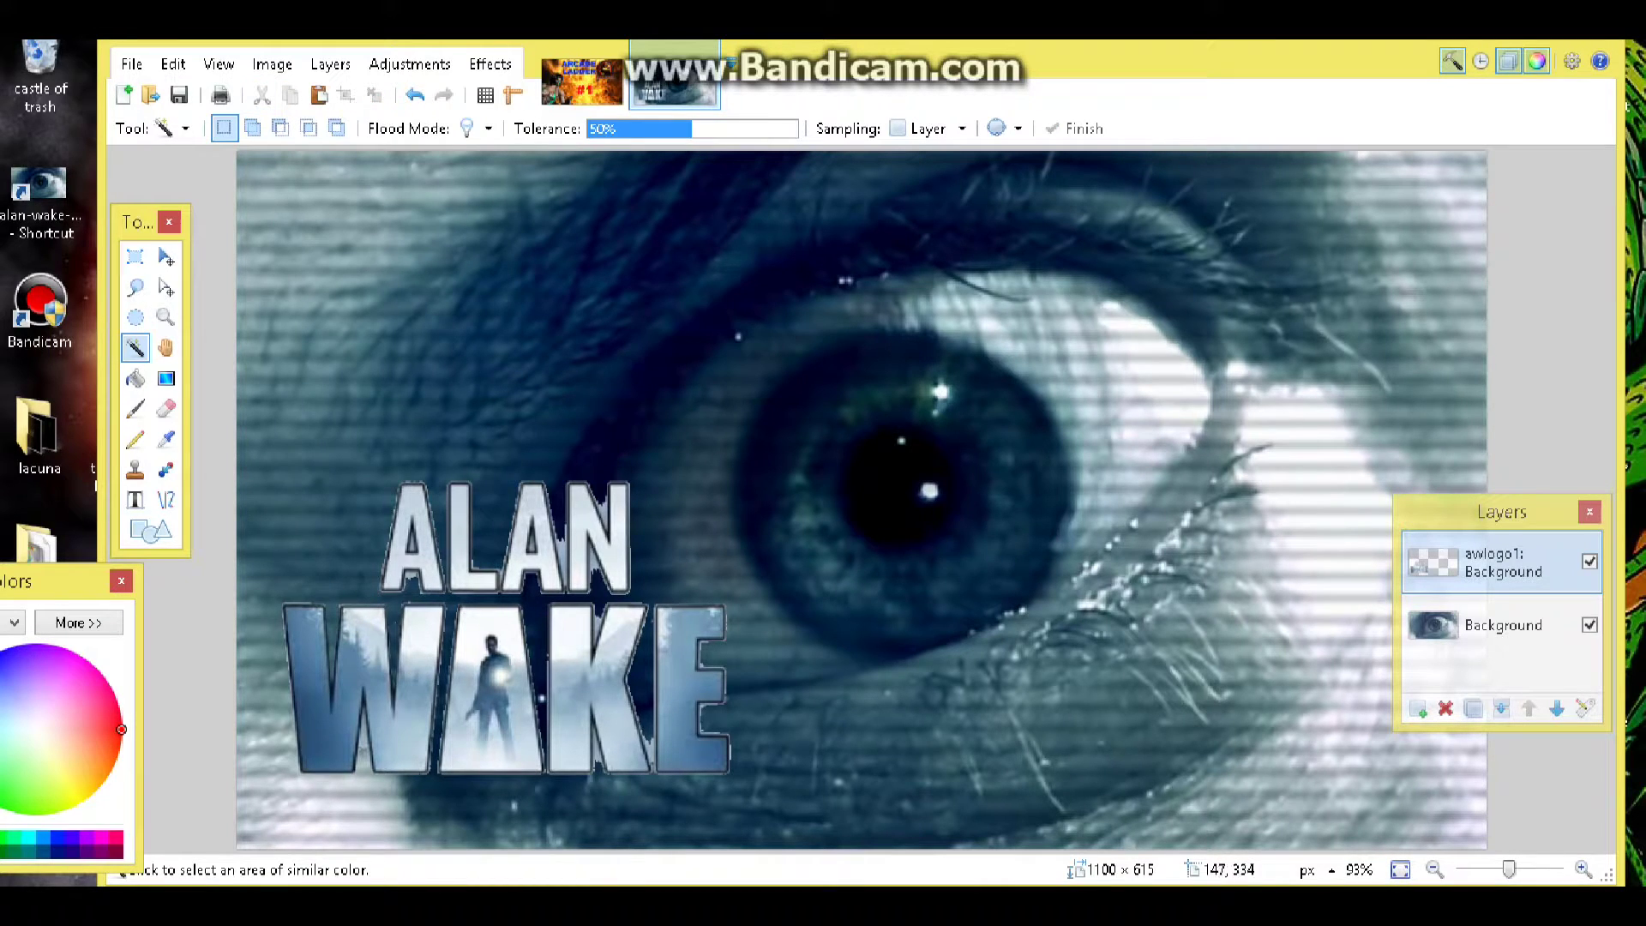
Cut out the leftover background inside both A's of ALAN and beneath the first A's crossbar.
left_click(411, 545)
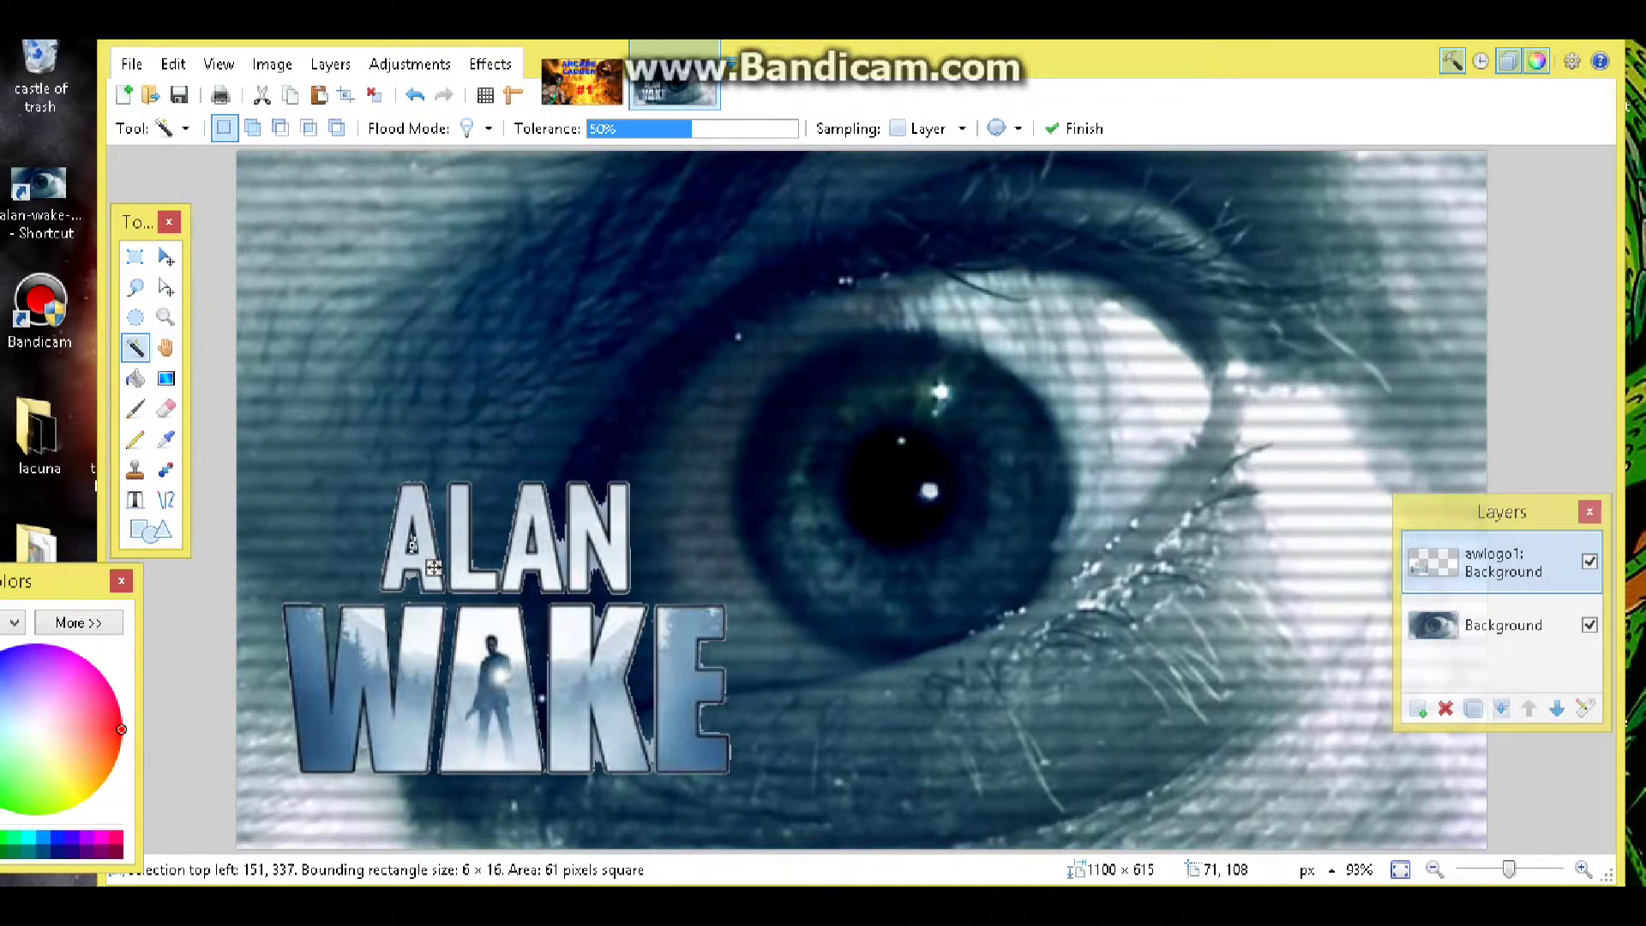
left_click(261, 94)
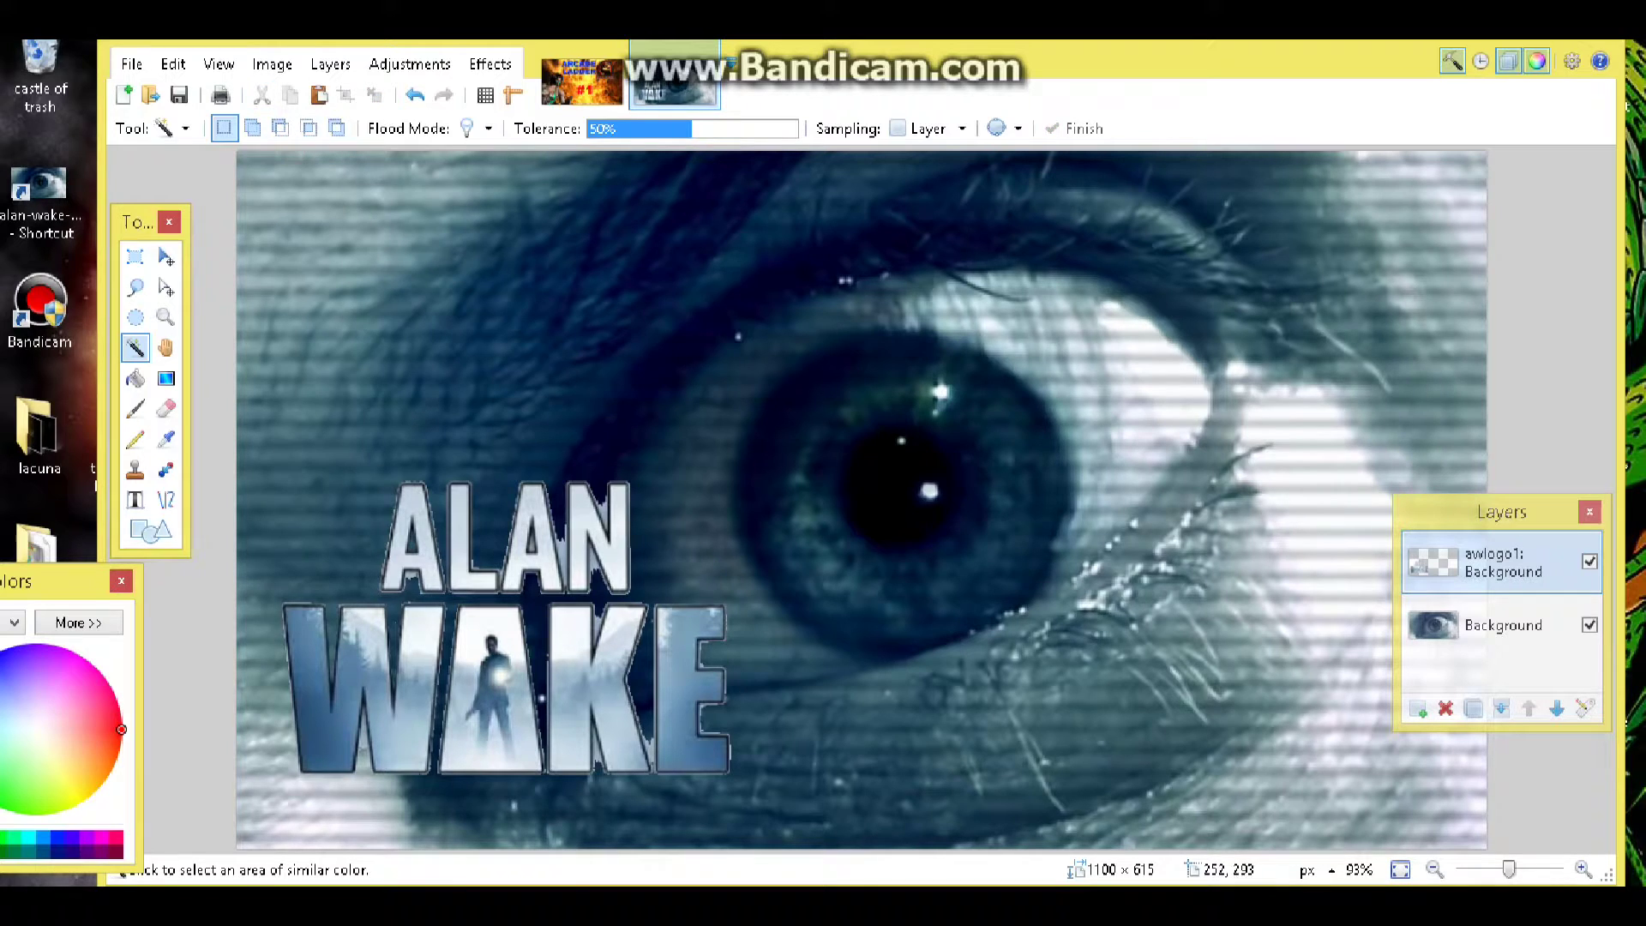
left_click(531, 535)
left_click(262, 94)
left_click(412, 580)
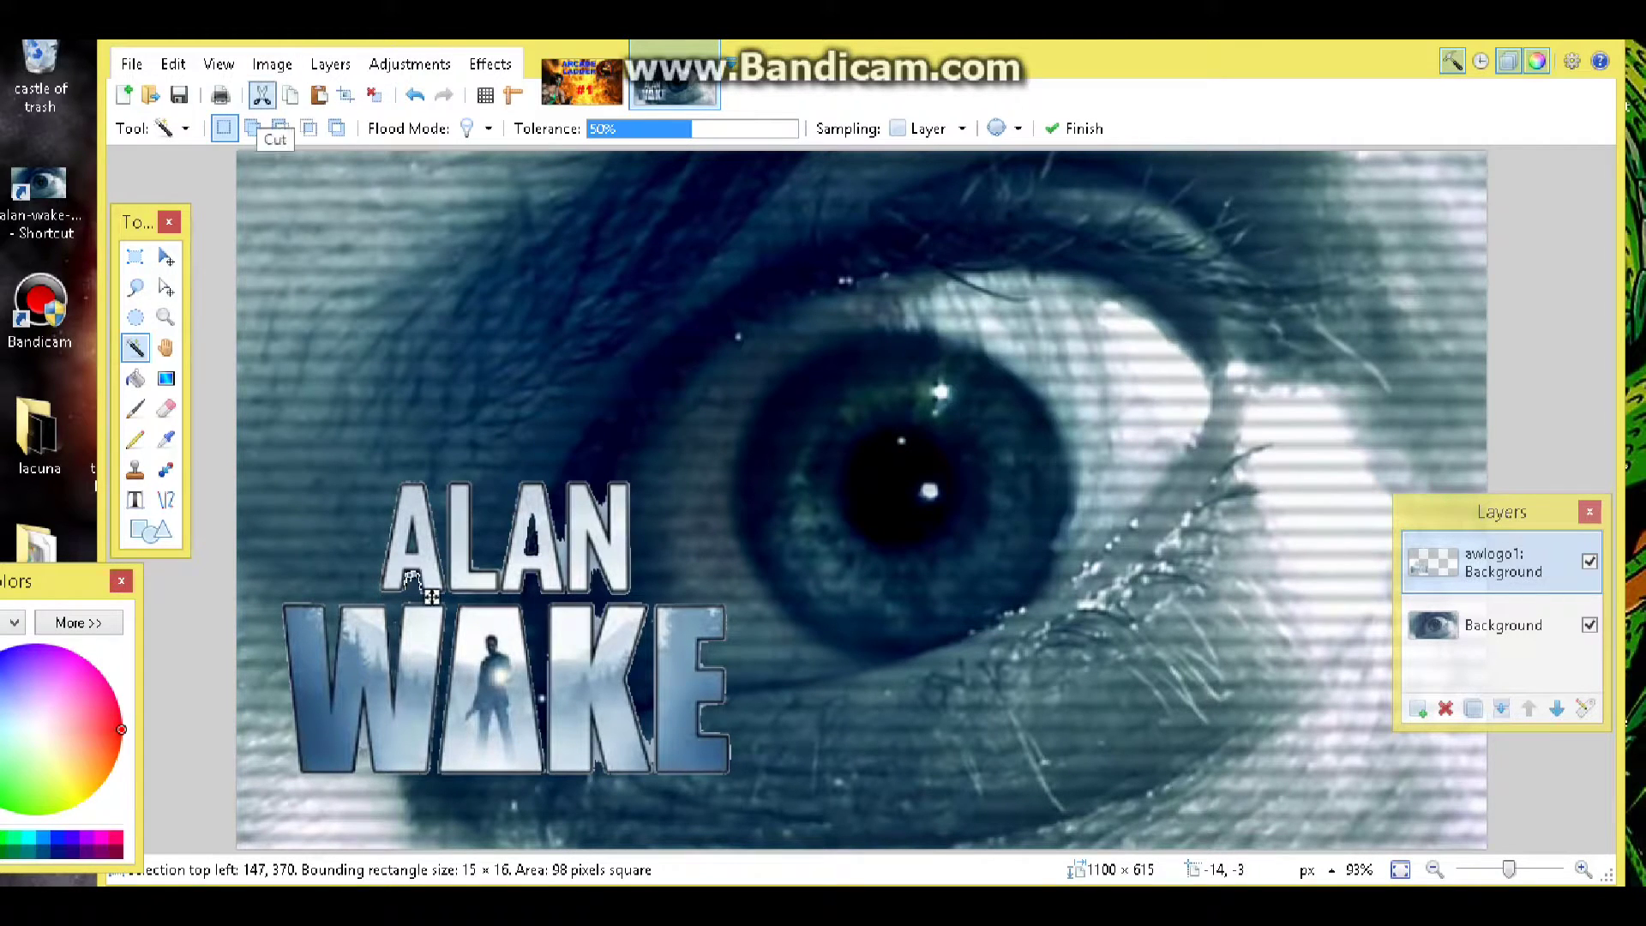
left_click(261, 95)
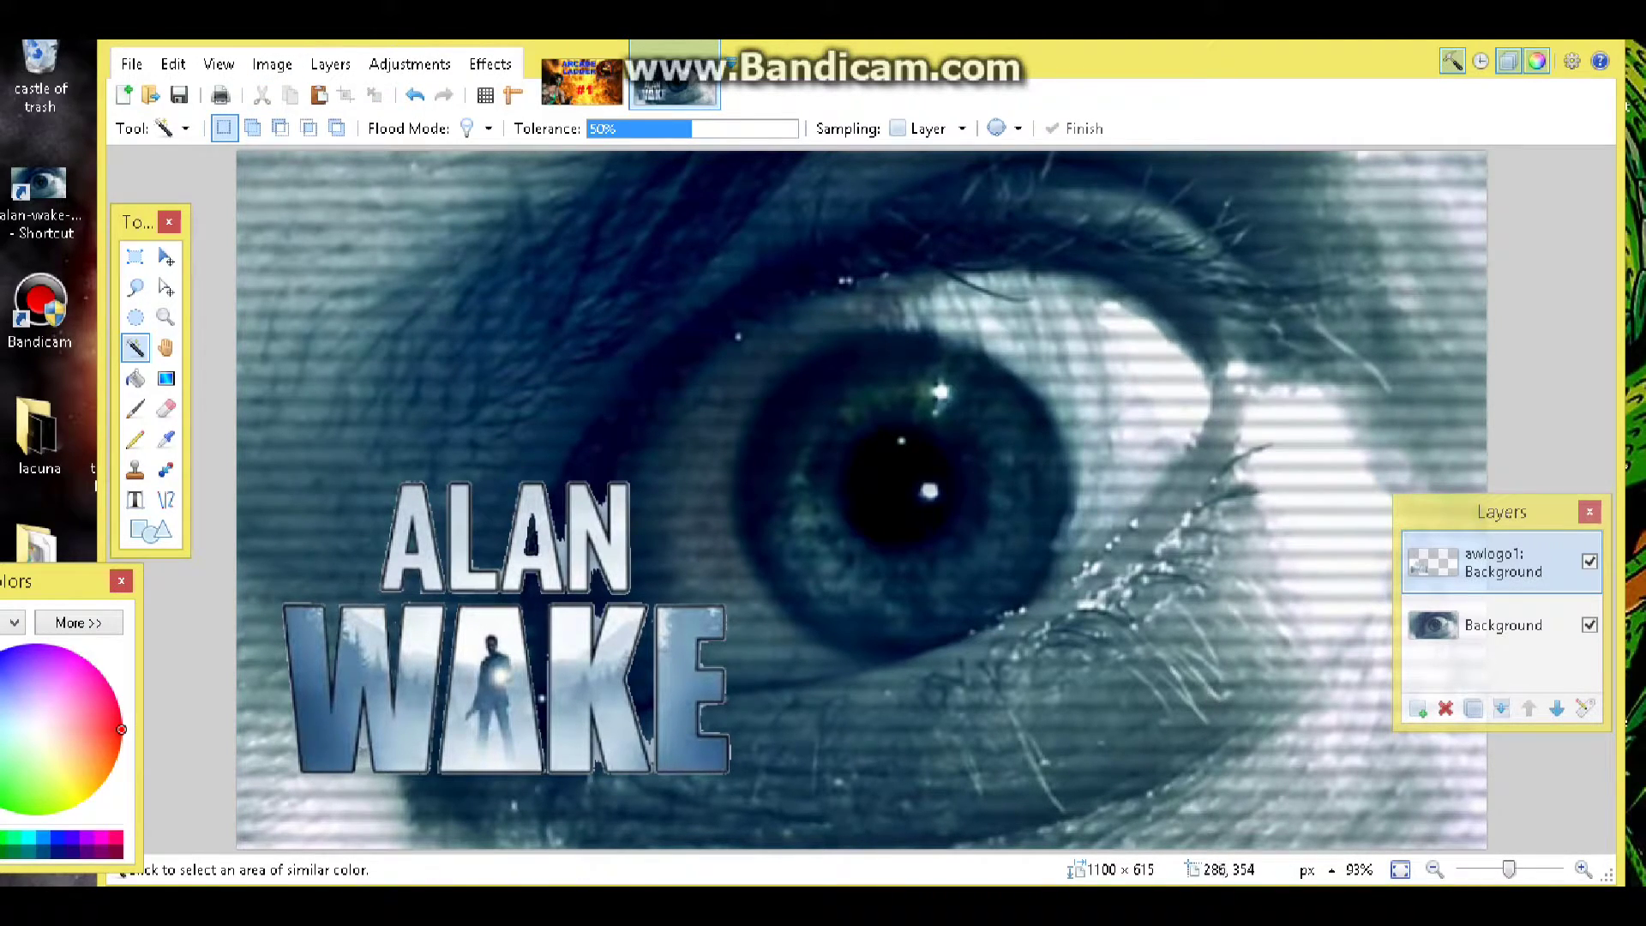
Cut out the leftover background between the second A and the N of ALAN and in the N's two gaps.
left_click(560, 536)
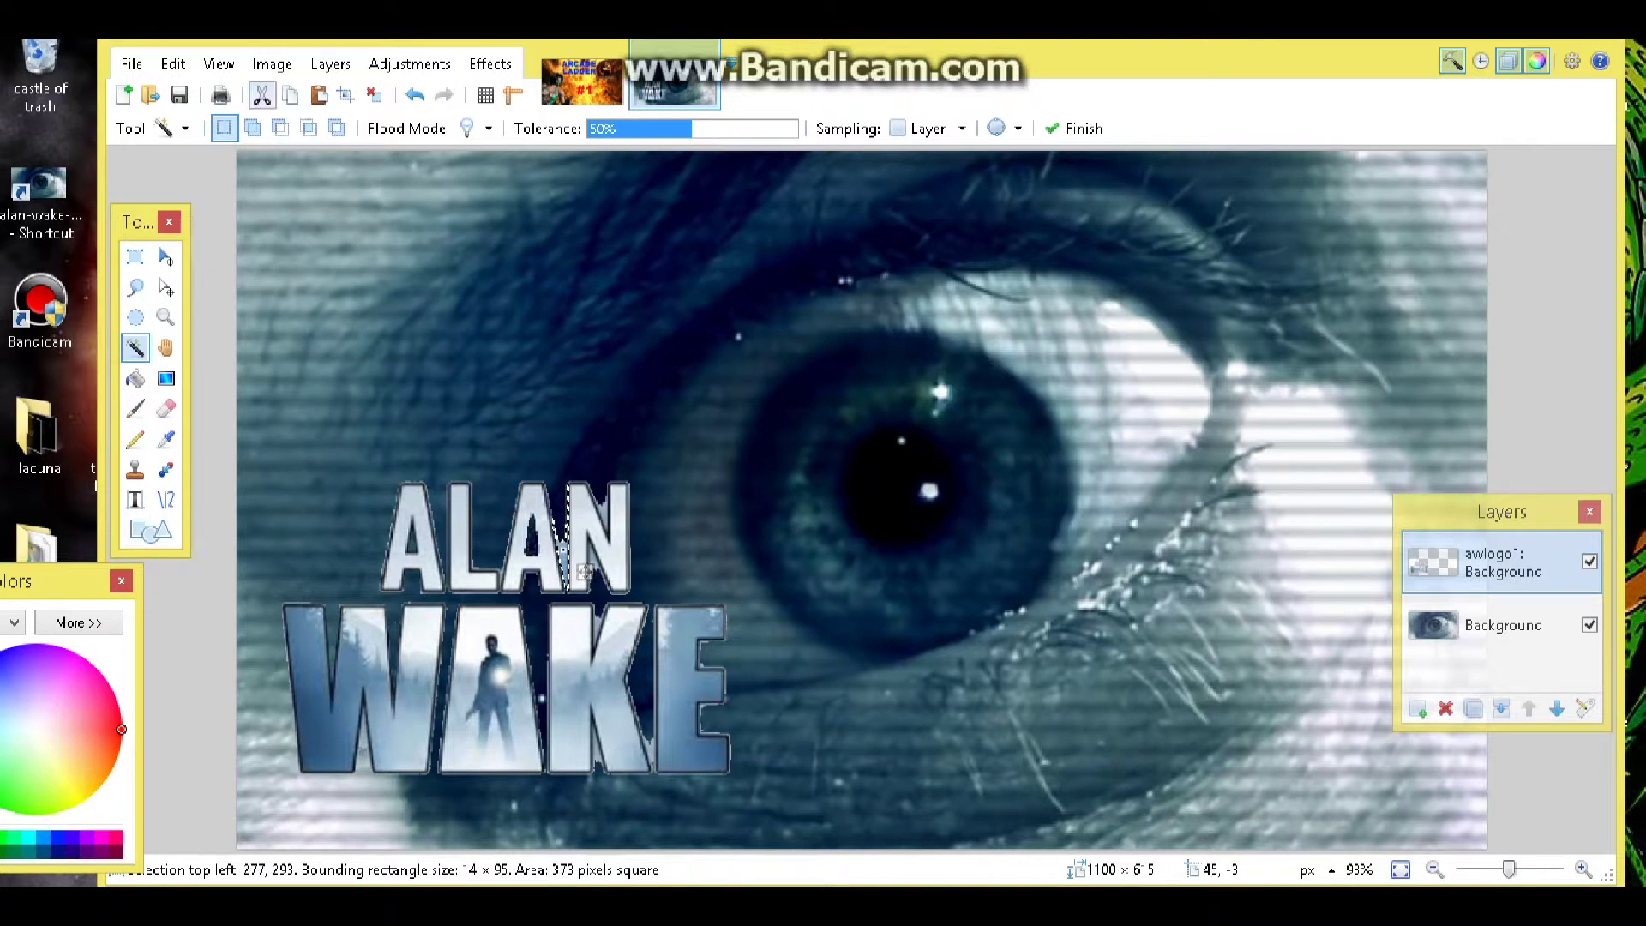
left_click(261, 95)
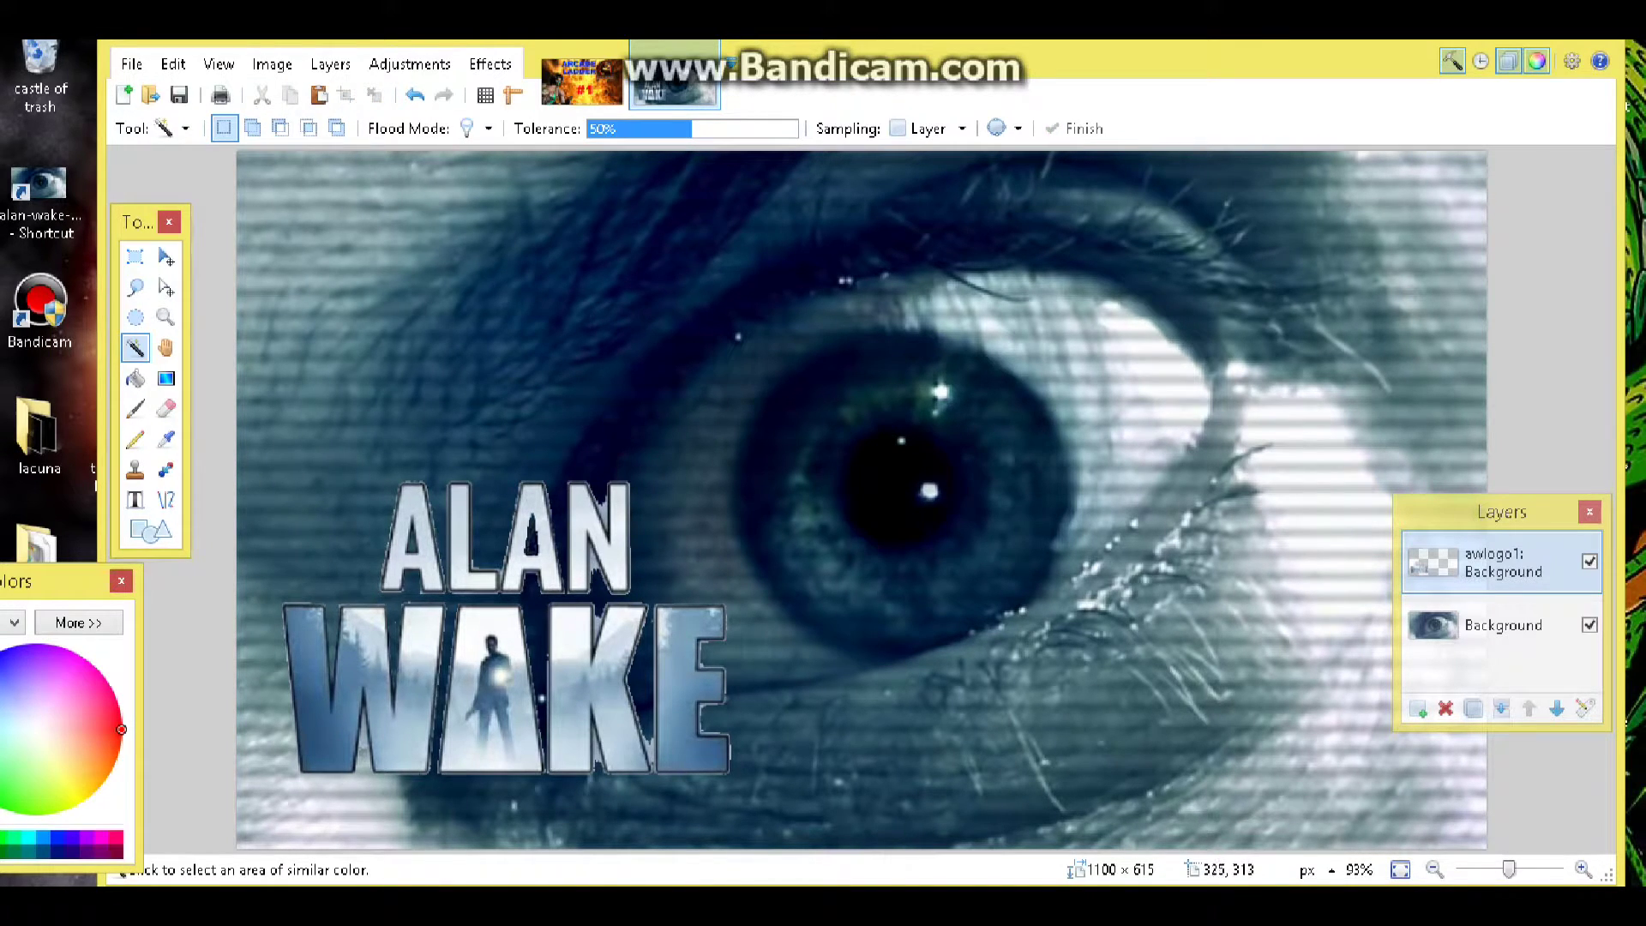
left_click(611, 523)
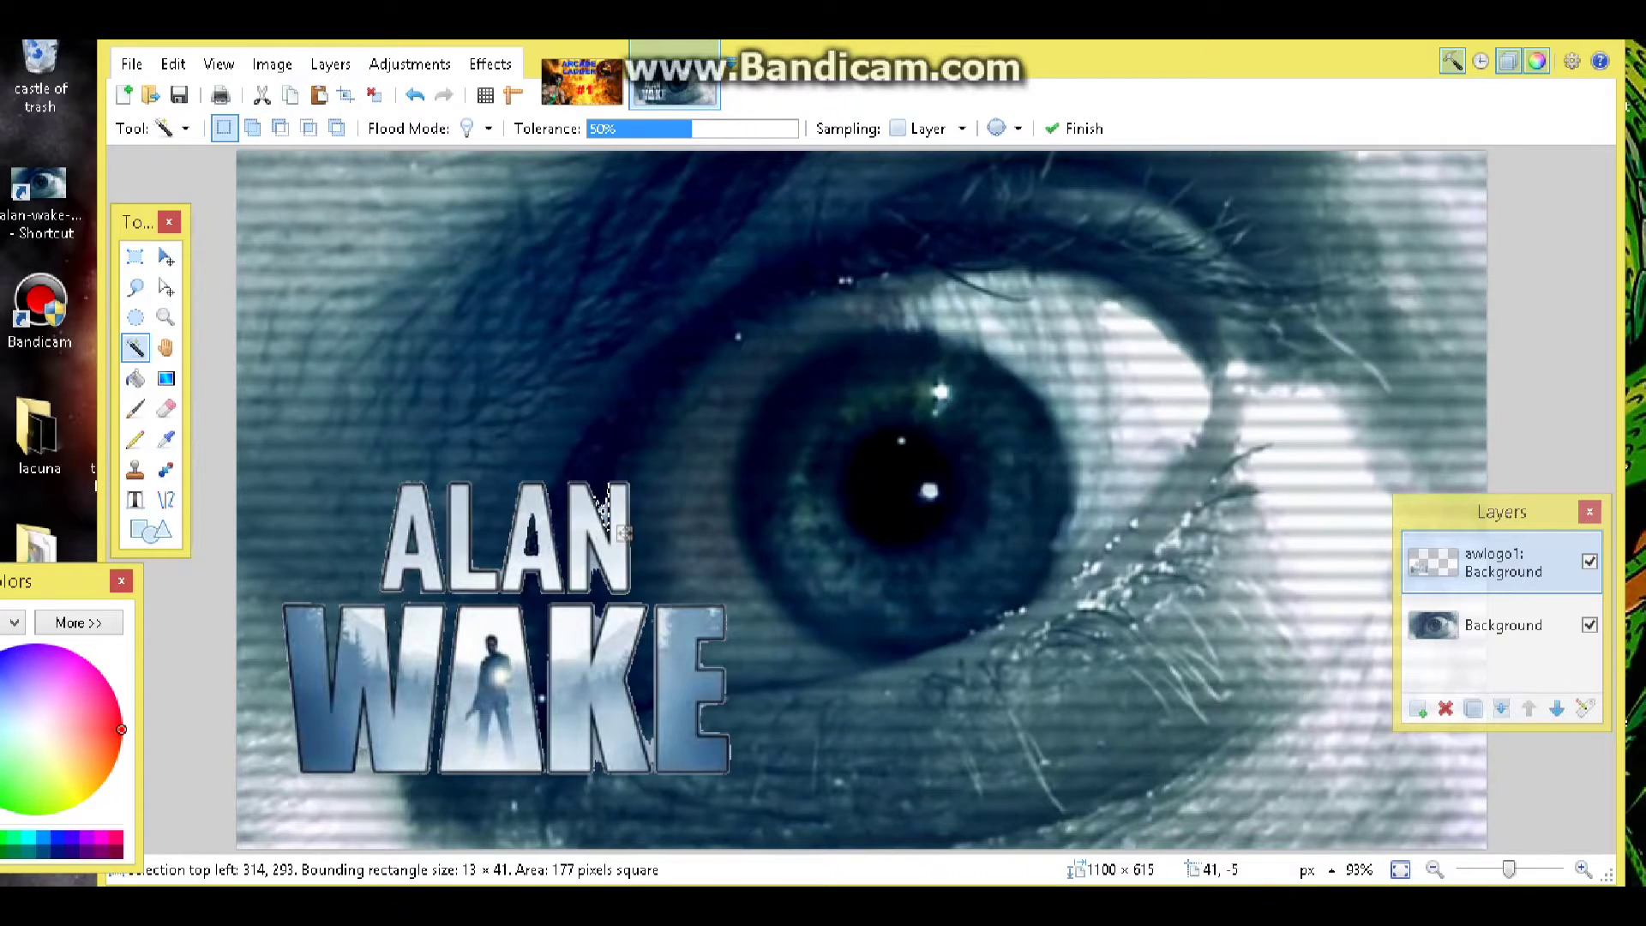
left_click(261, 94)
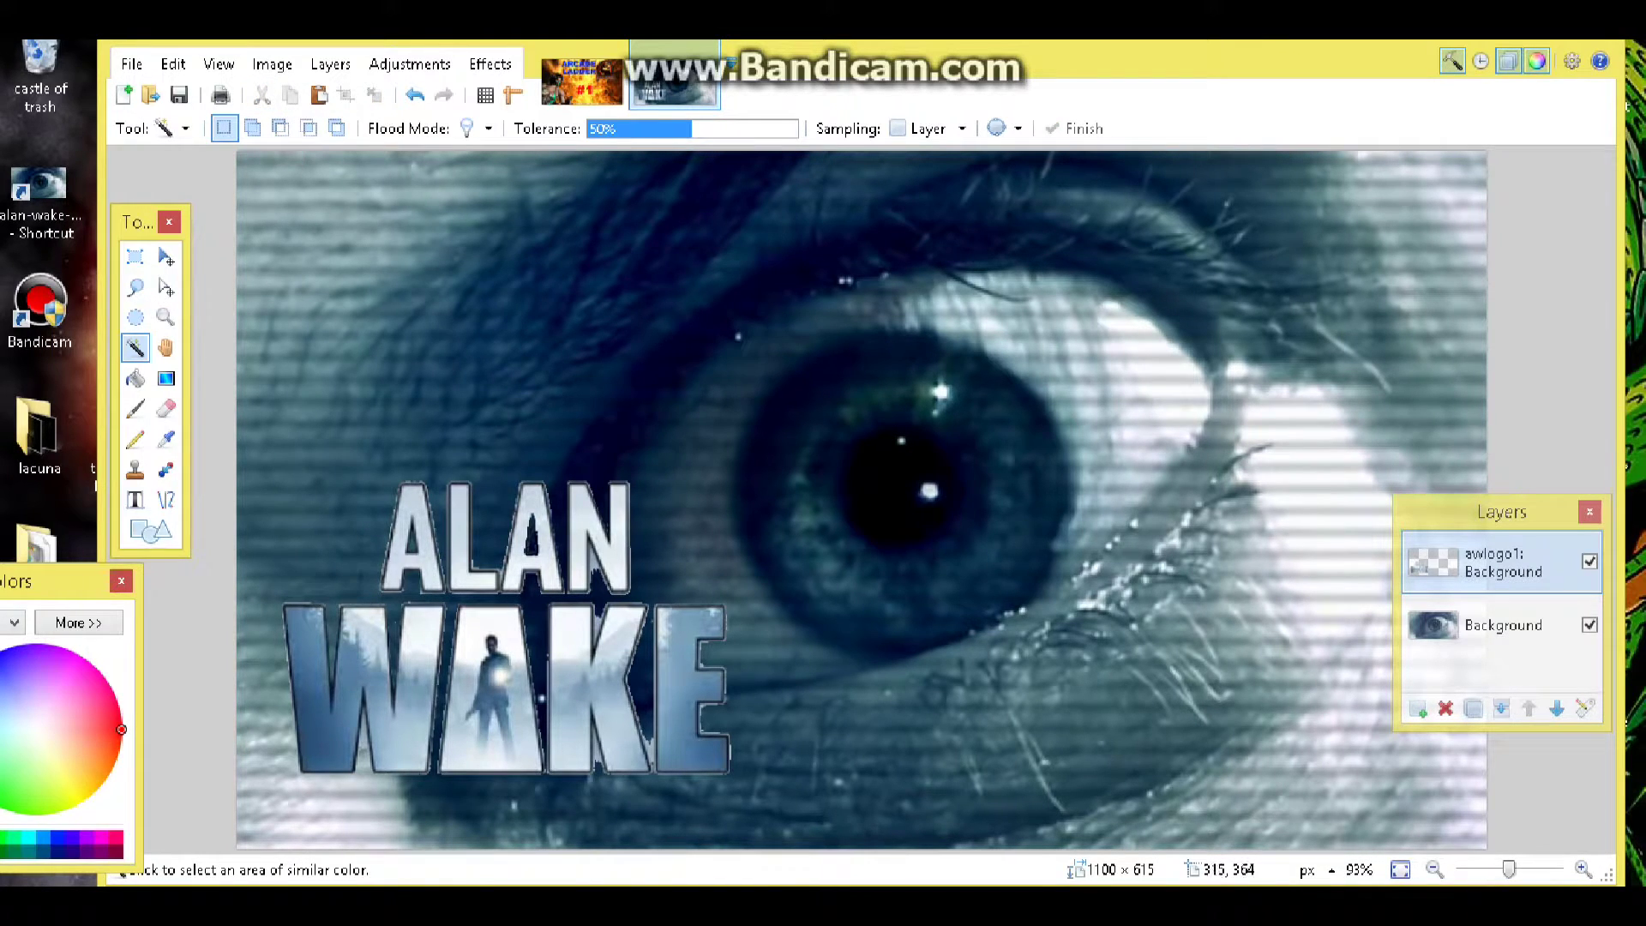
left_click(594, 570)
left_click(261, 95)
Cut out the leftover background in the K's upper and lower notches, between the K and E, and in the W's lower notch.
left_click(597, 623)
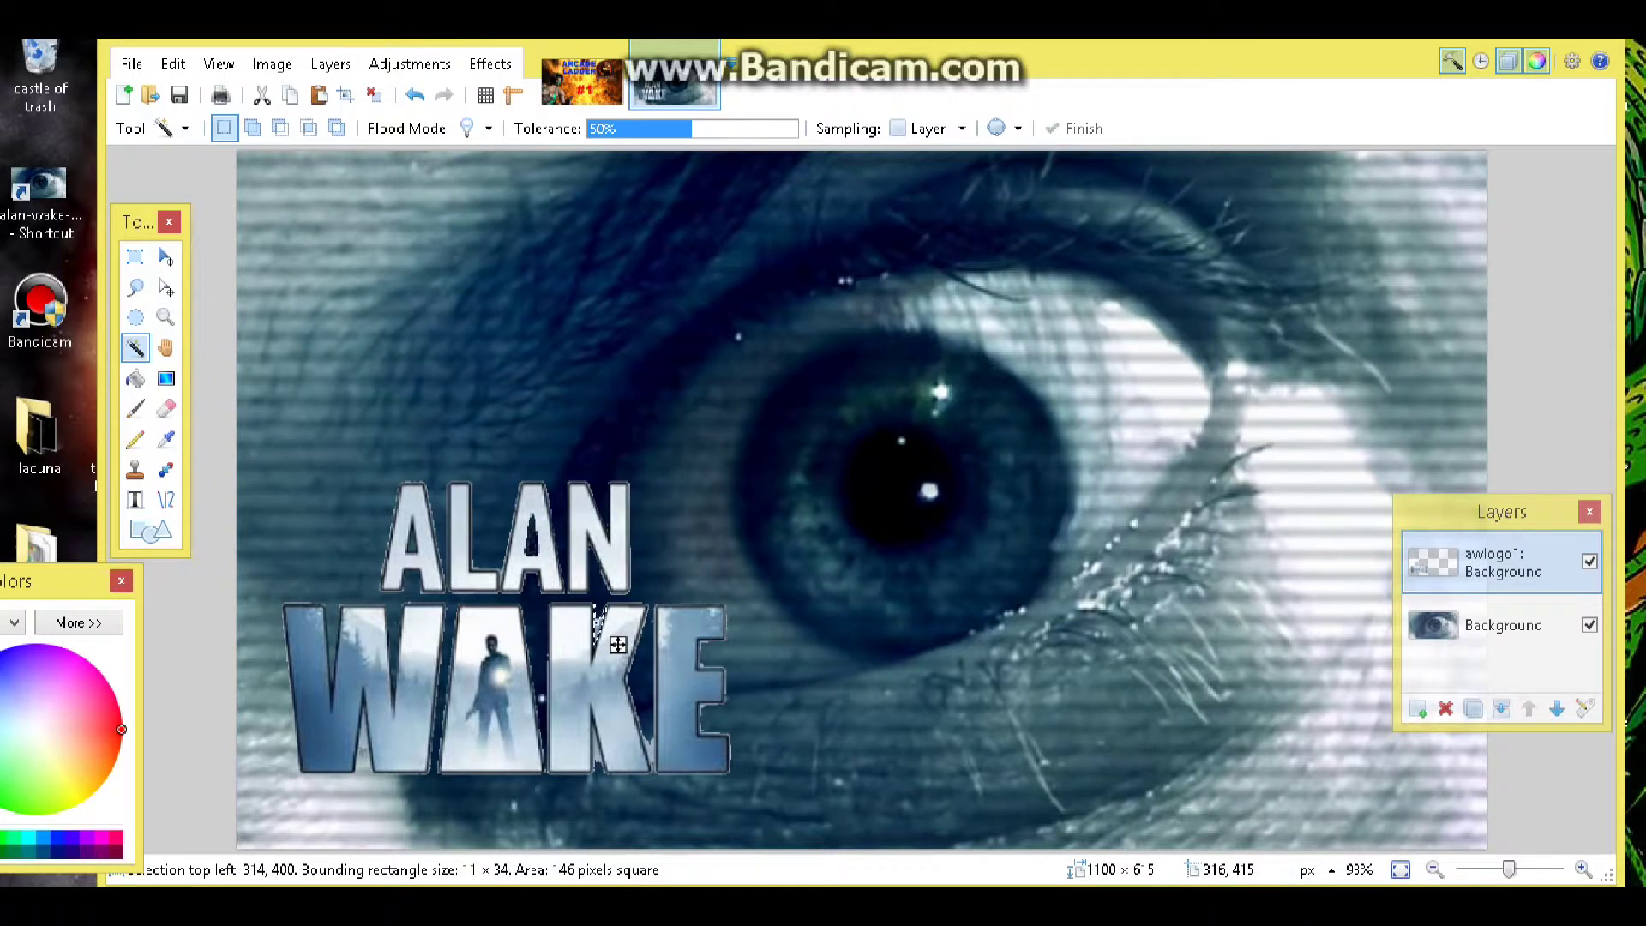
left_click(261, 95)
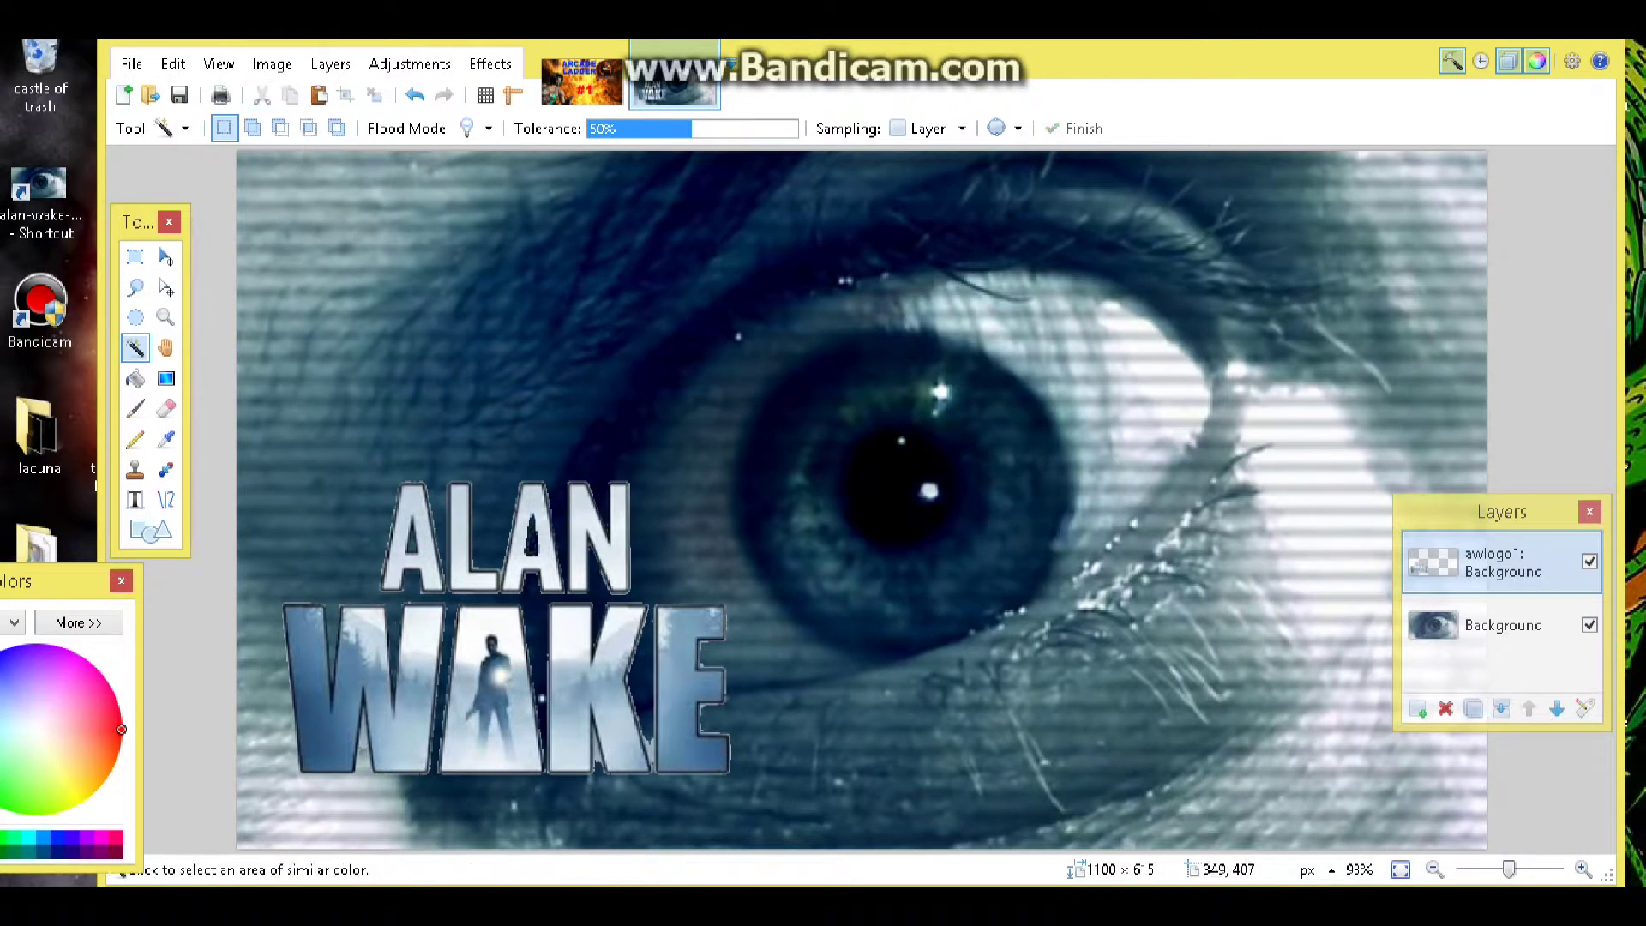
left_click(661, 762)
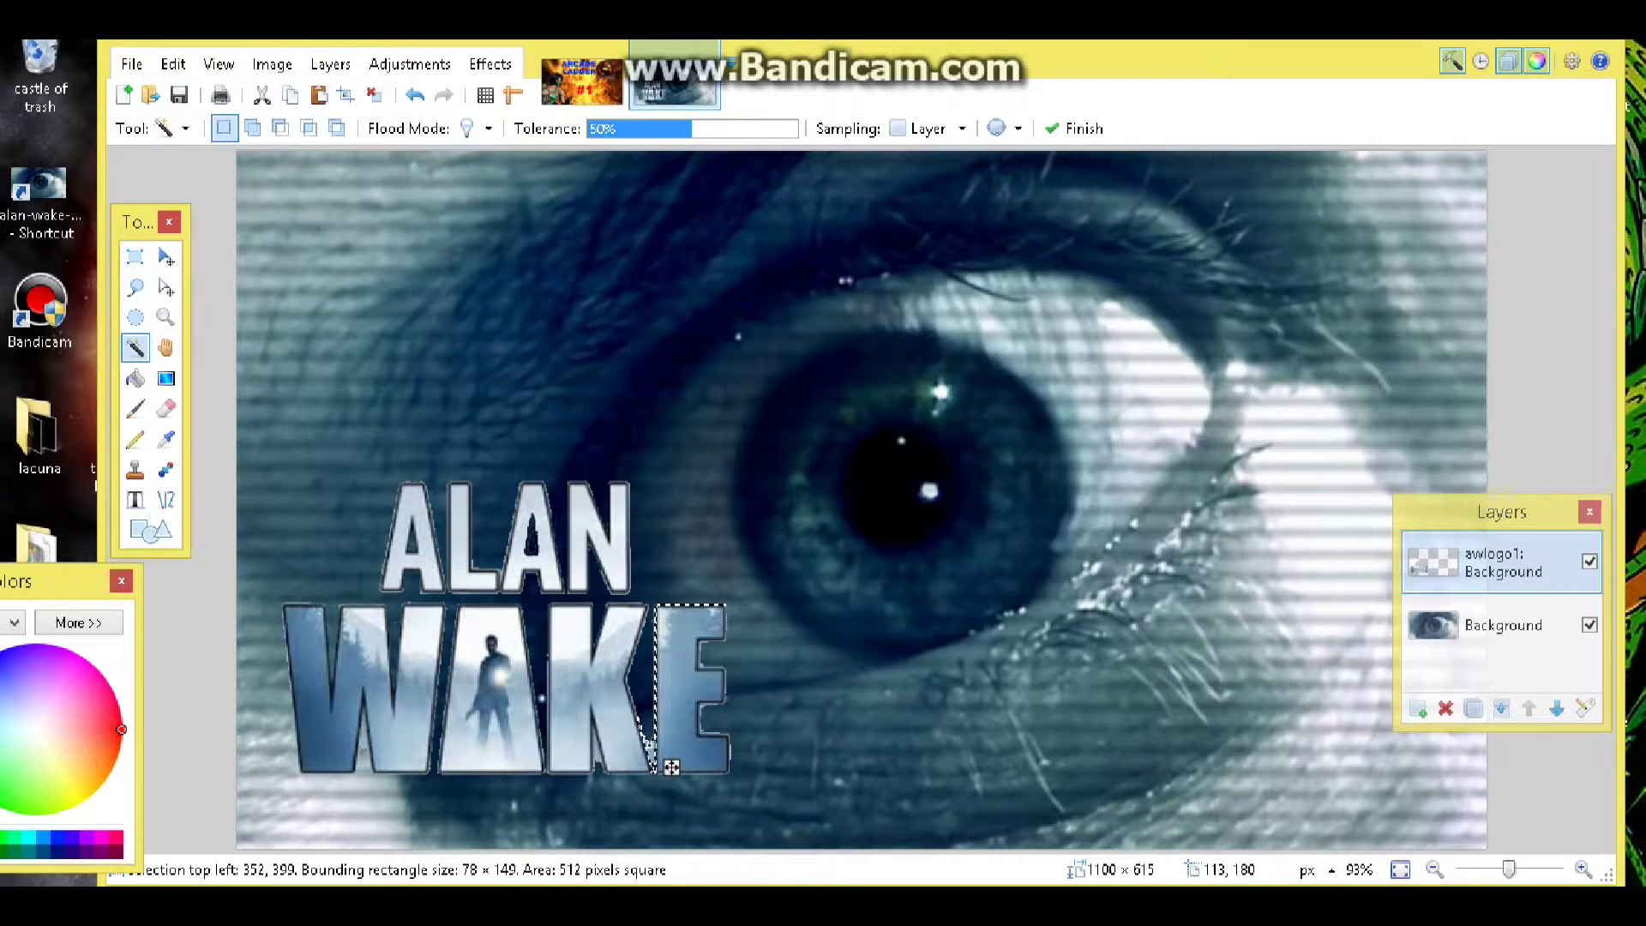
left_click(262, 94)
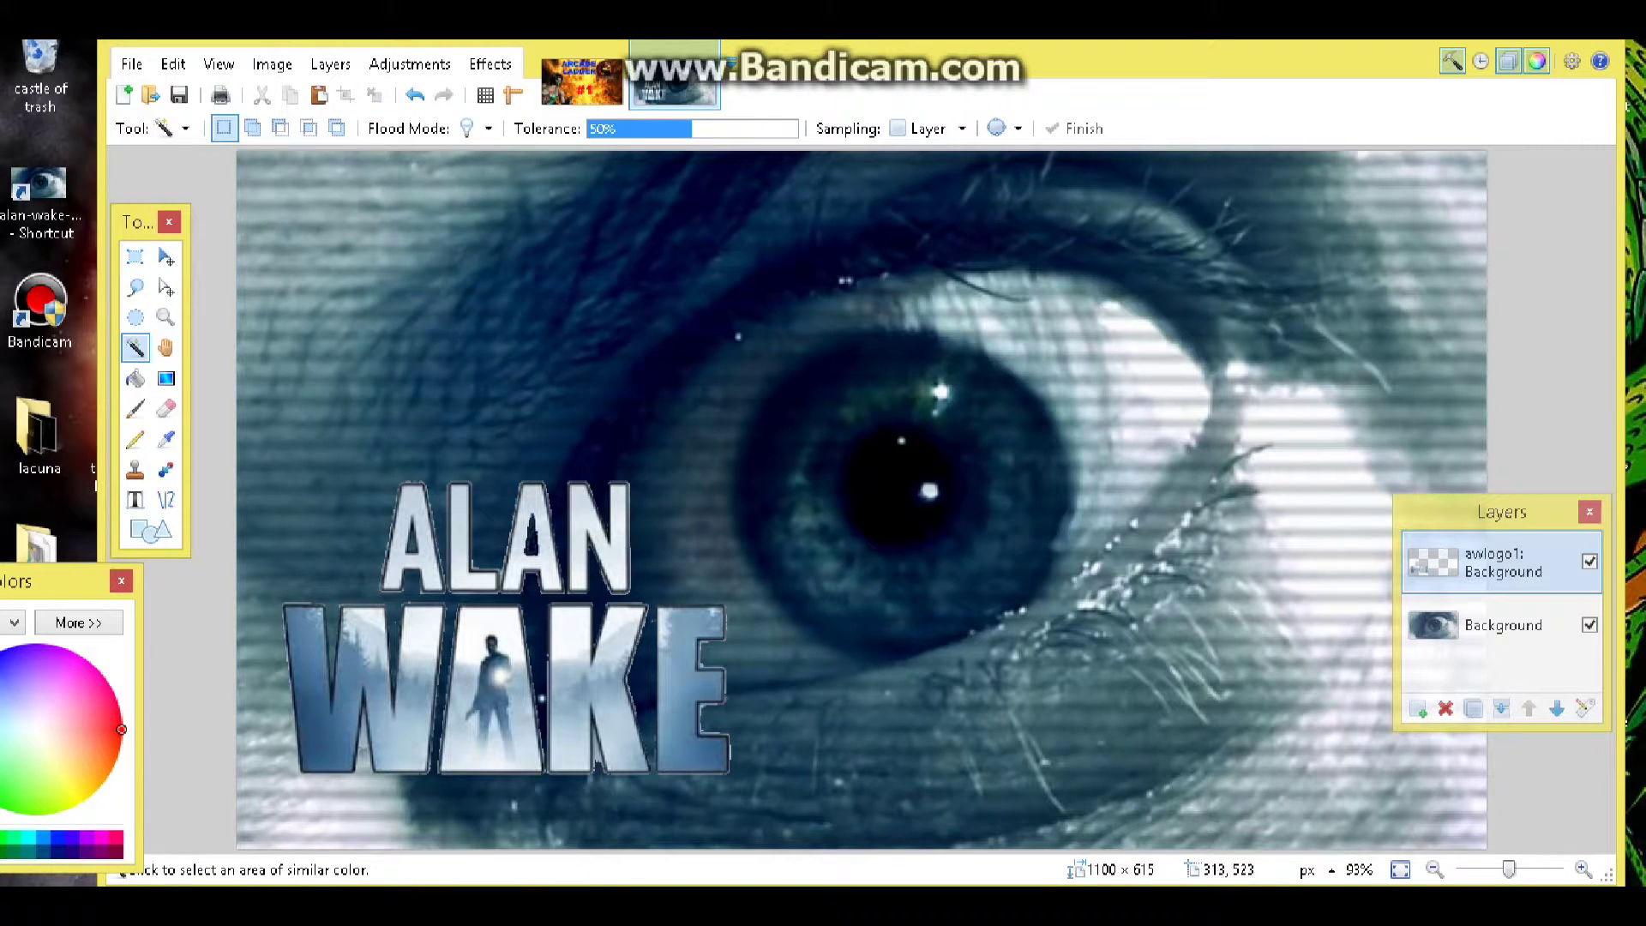
left_click(596, 749)
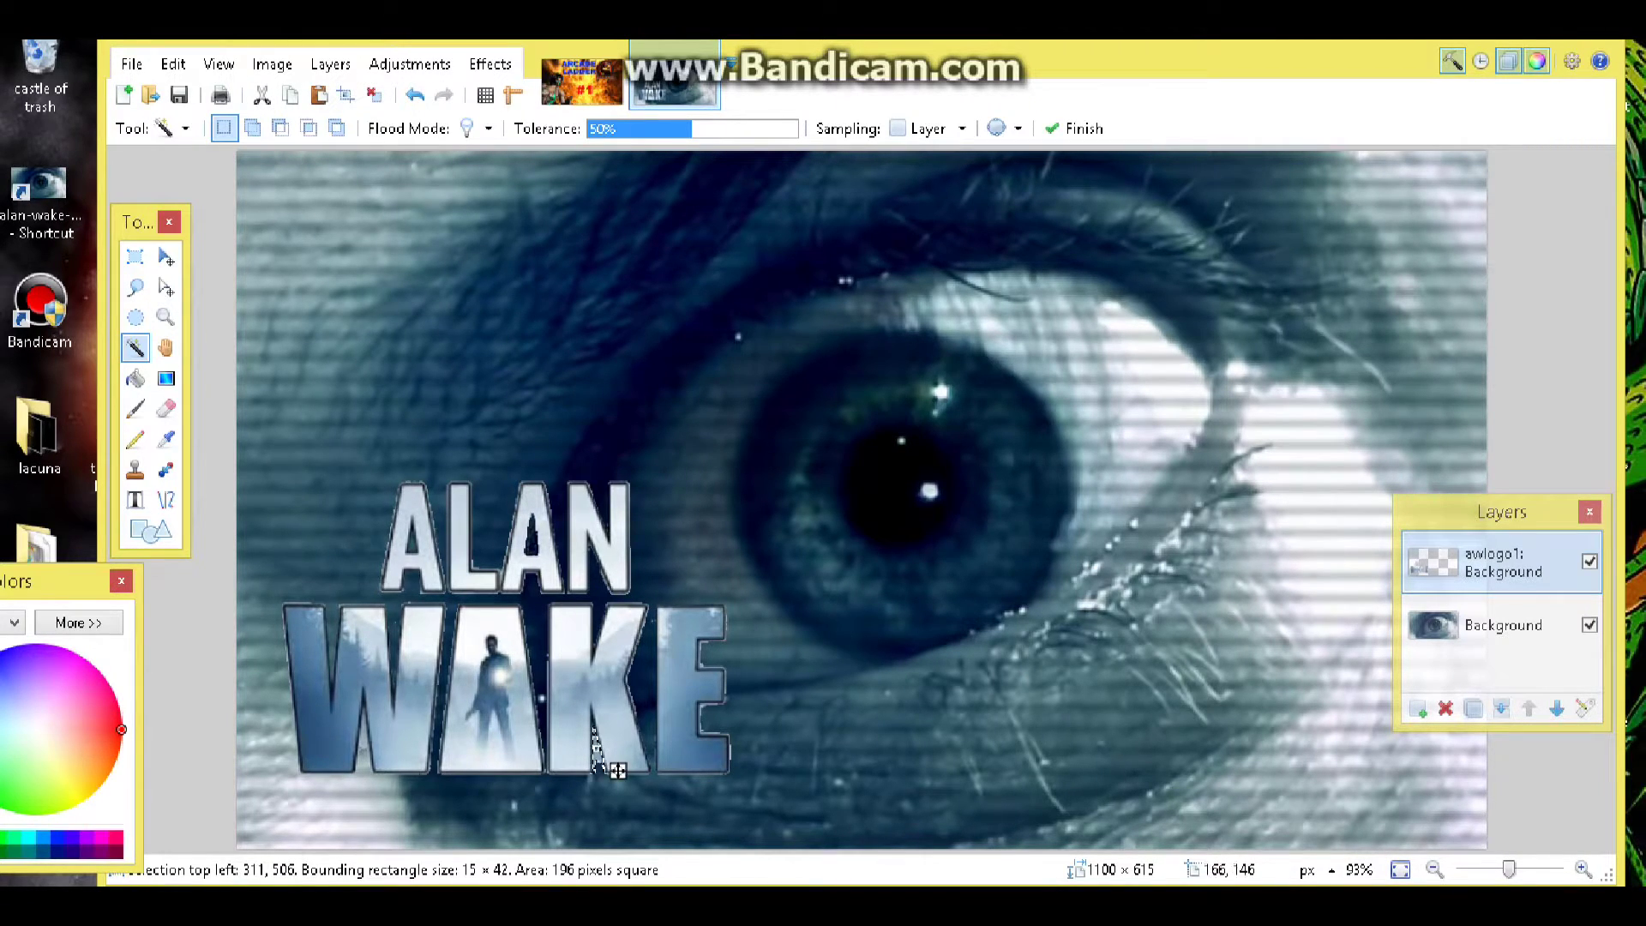
left_click(262, 94)
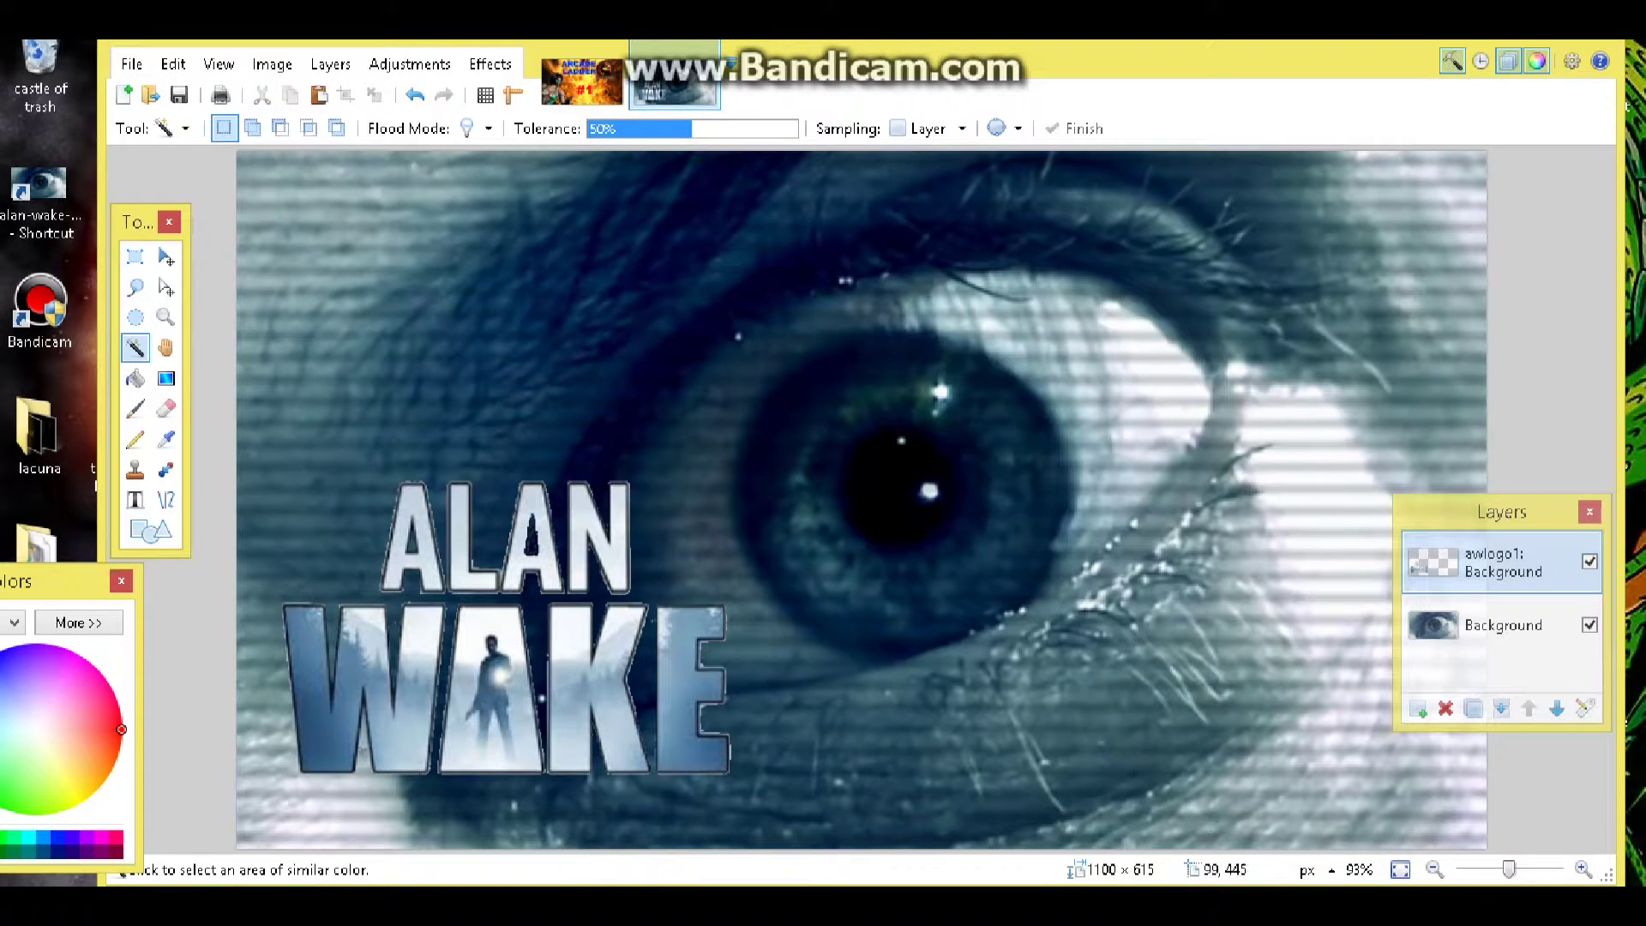
left_click(364, 744)
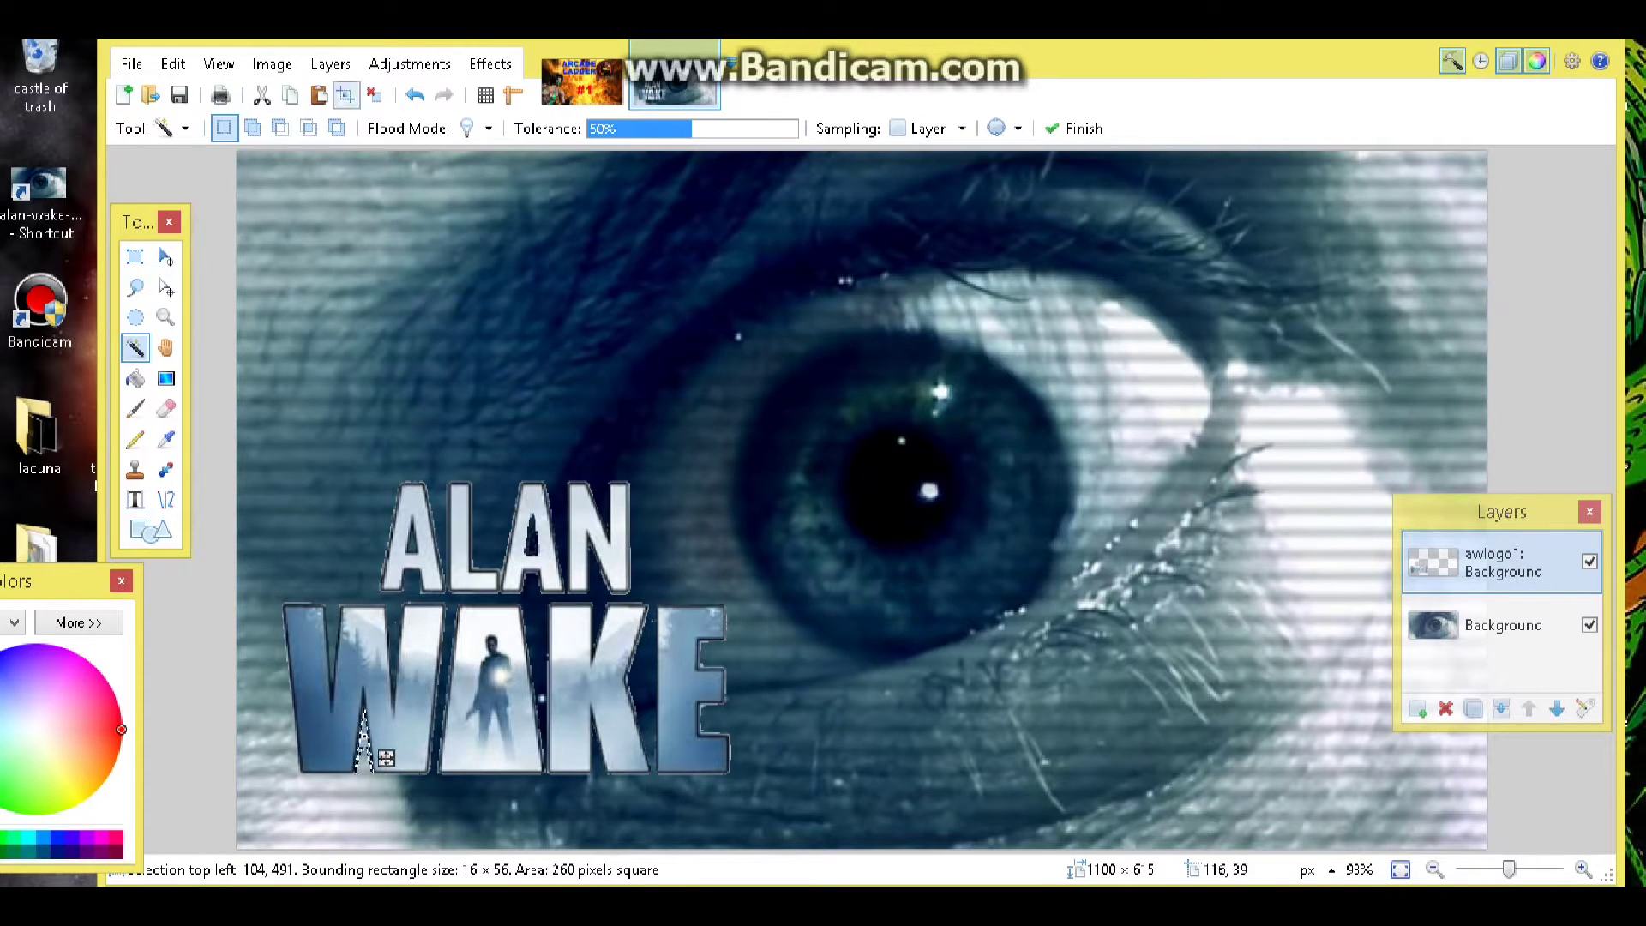
left_click(262, 94)
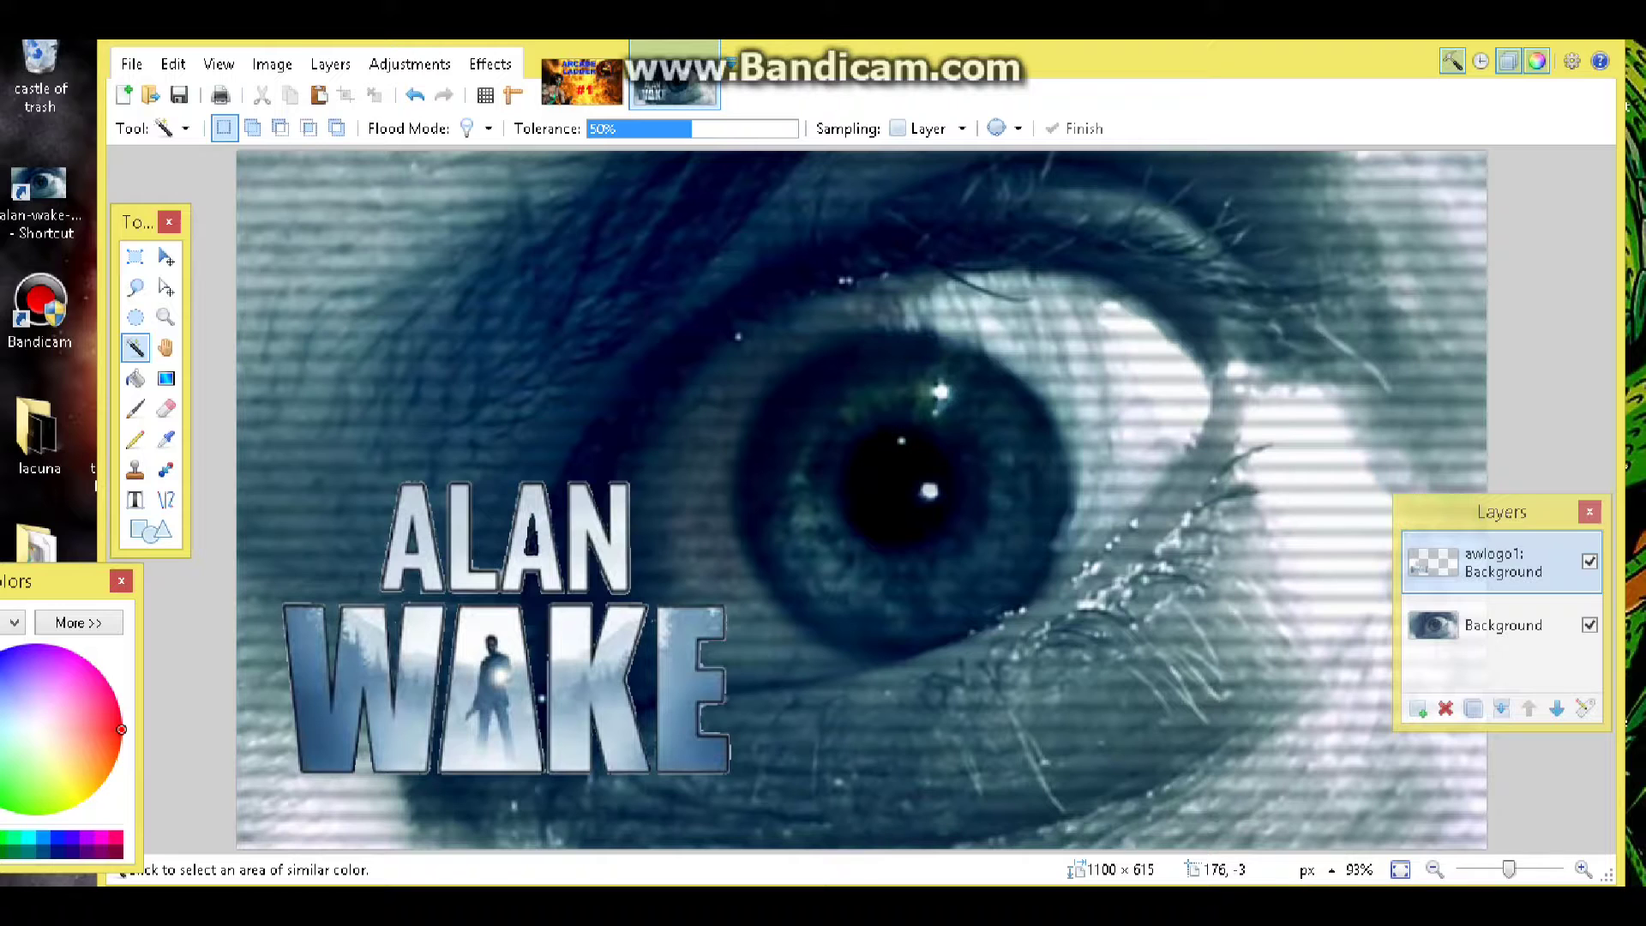
Flatten the image and crop it to a 1092 × 610 pixel rectangular selection covering nearly the whole picture.
left_click(272, 63)
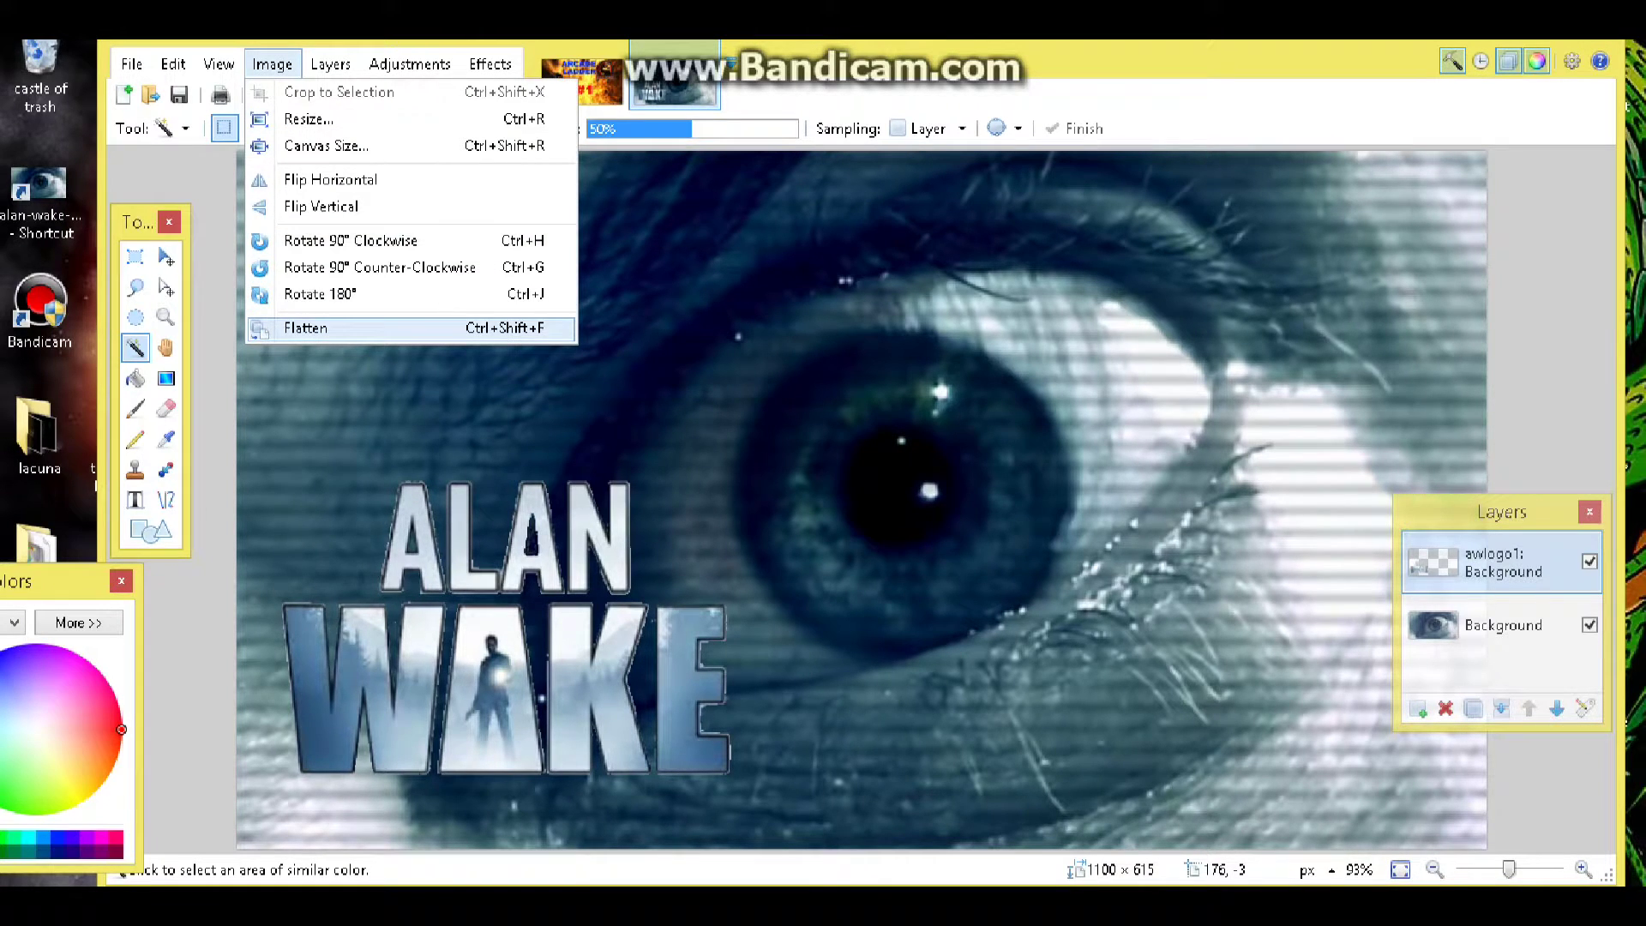
left_click(305, 328)
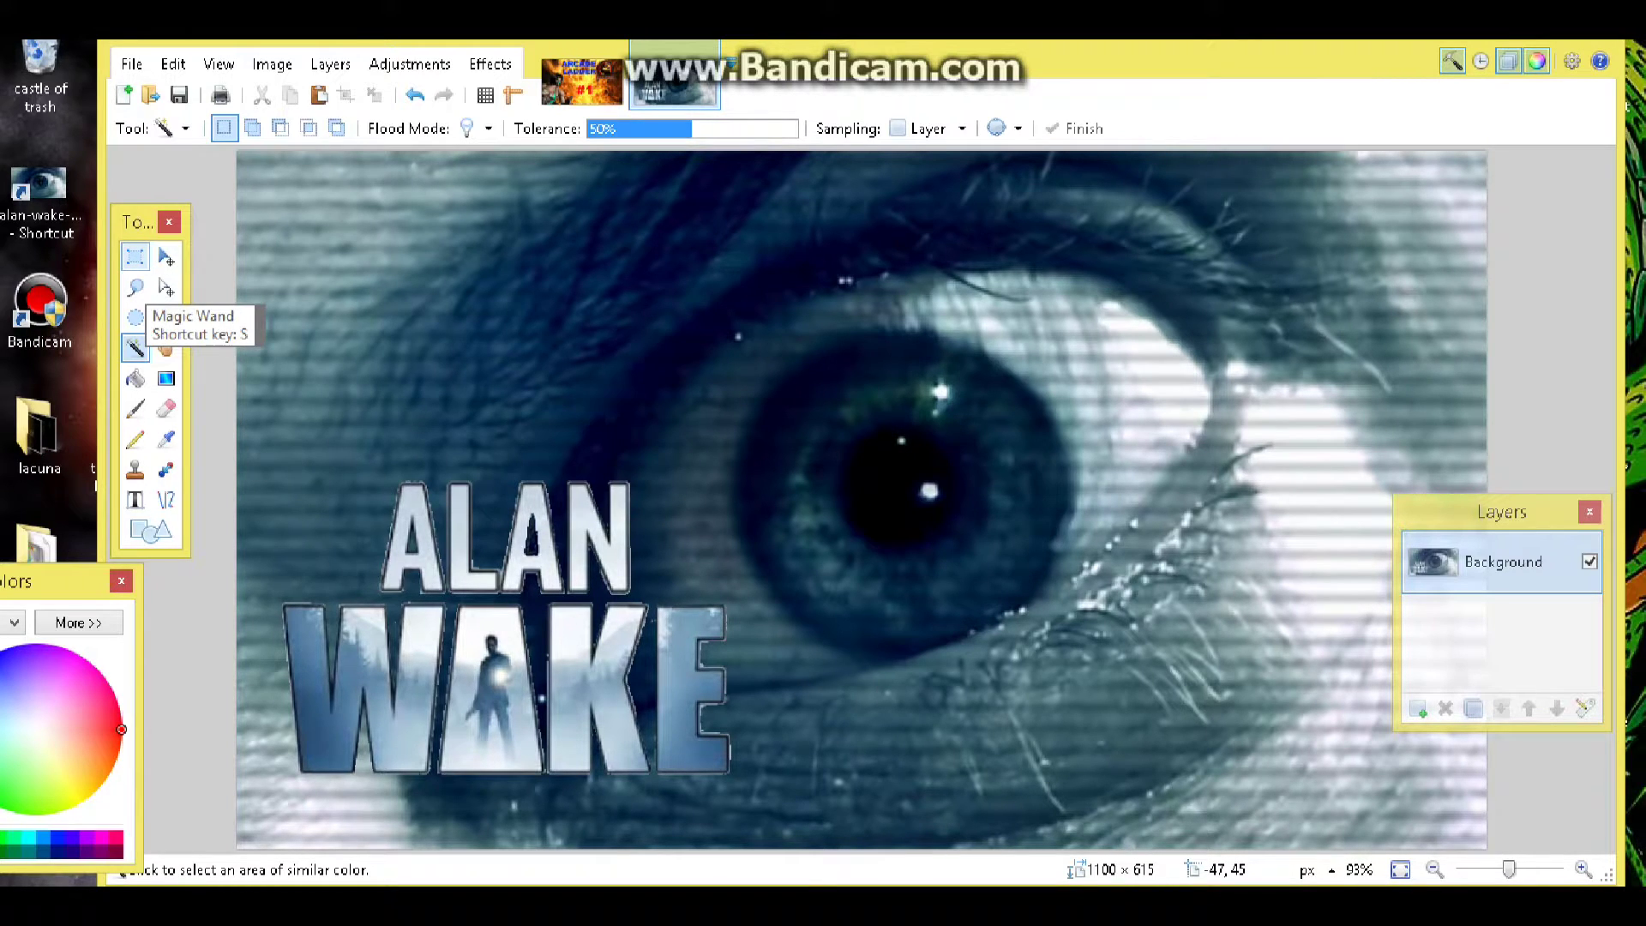
left_click(135, 255)
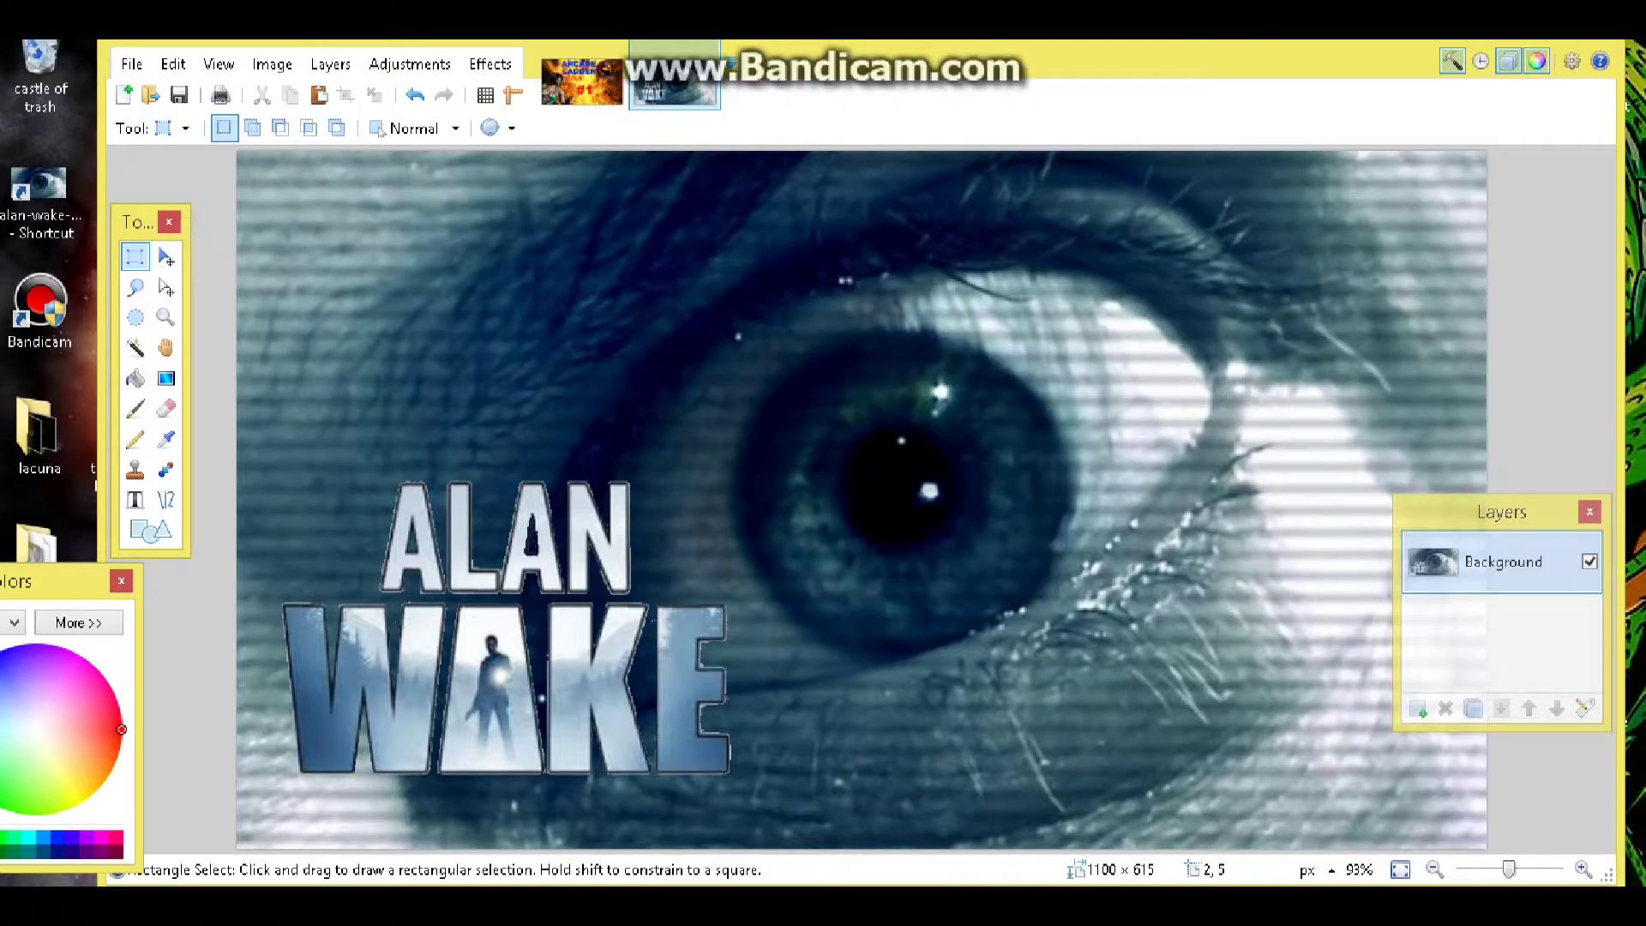
left_click_drag(239, 157, 1479, 862)
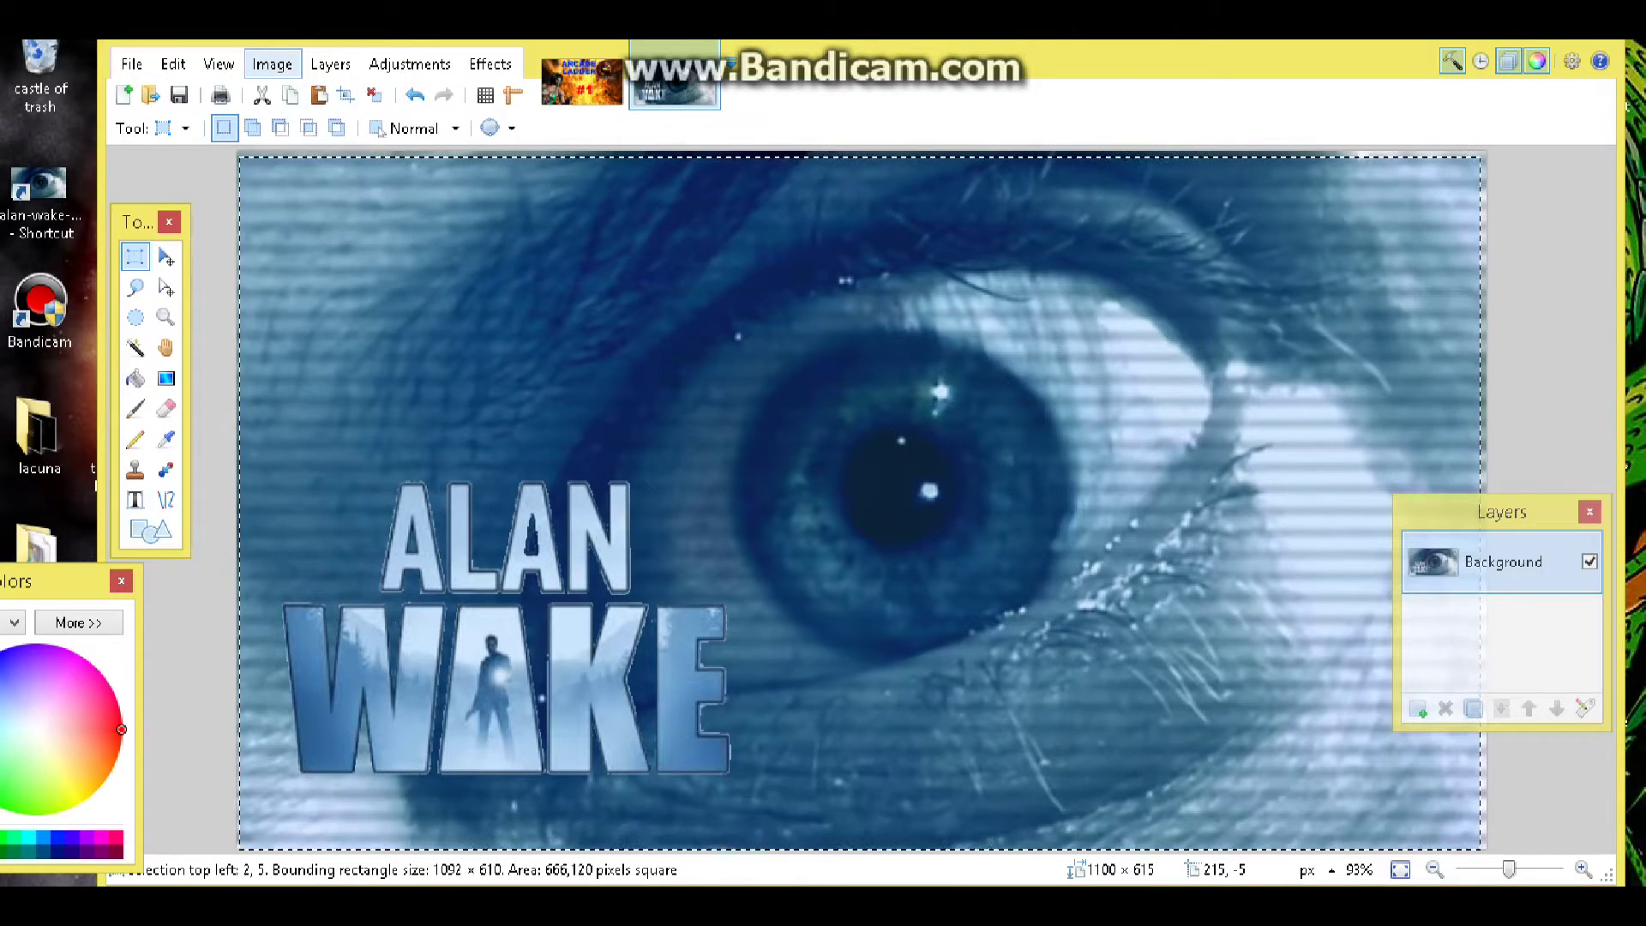
left_click(271, 64)
left_click(339, 92)
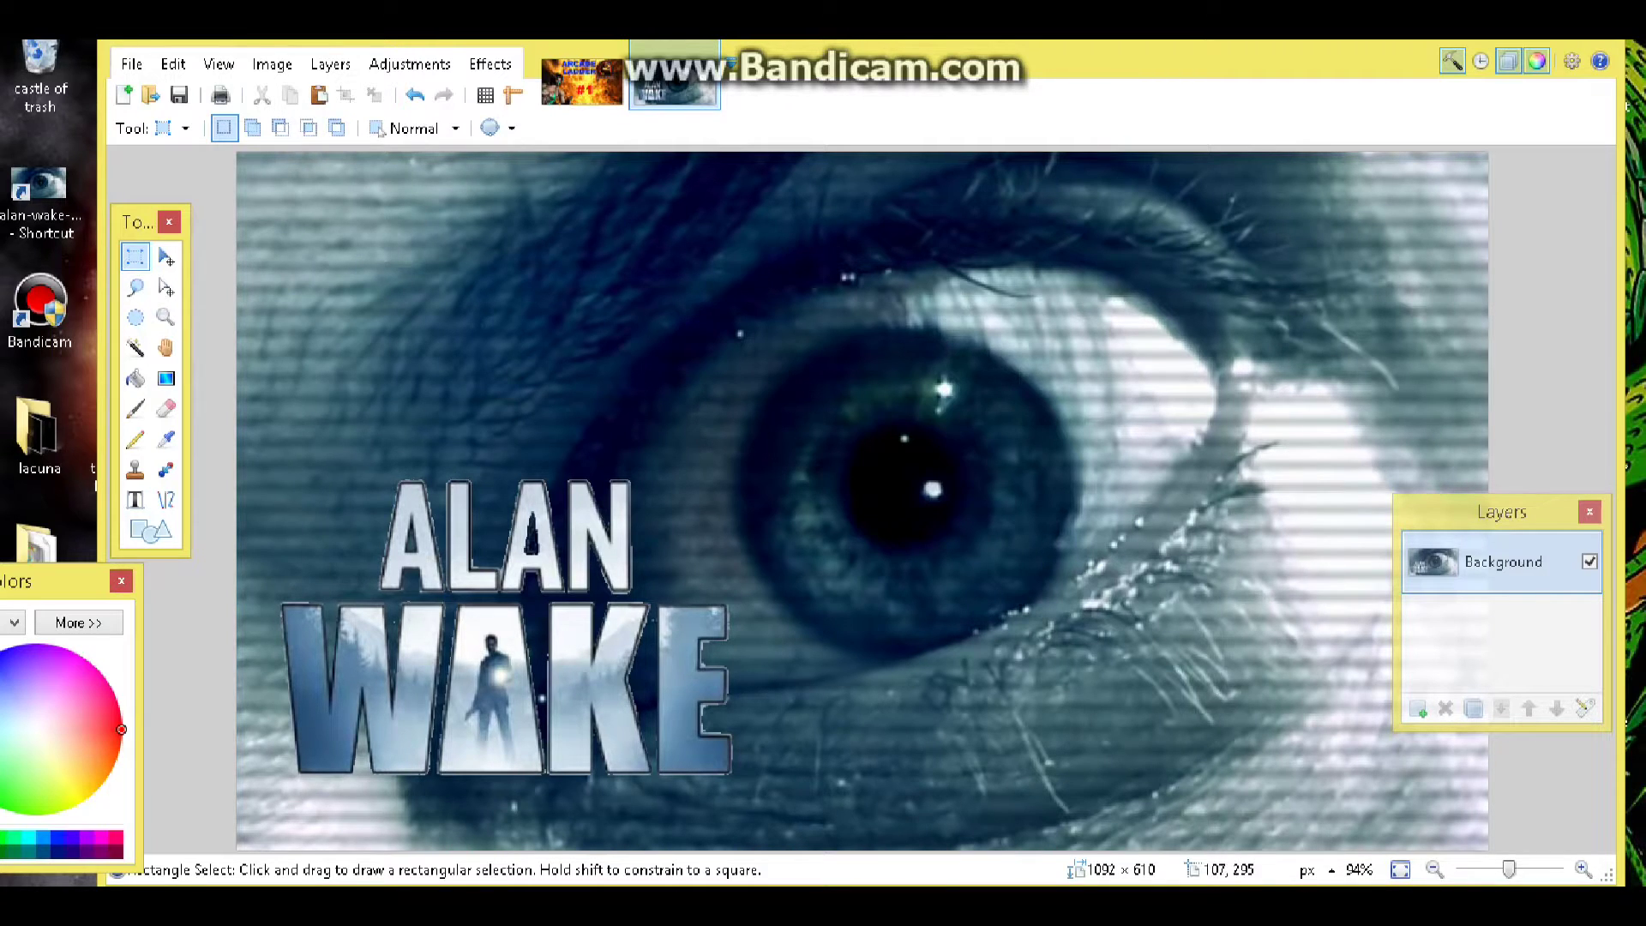
Add the text "#1" in lime green, Arial Black size 144, above the Alan Wake logo.
key("t")
left_click(134, 499)
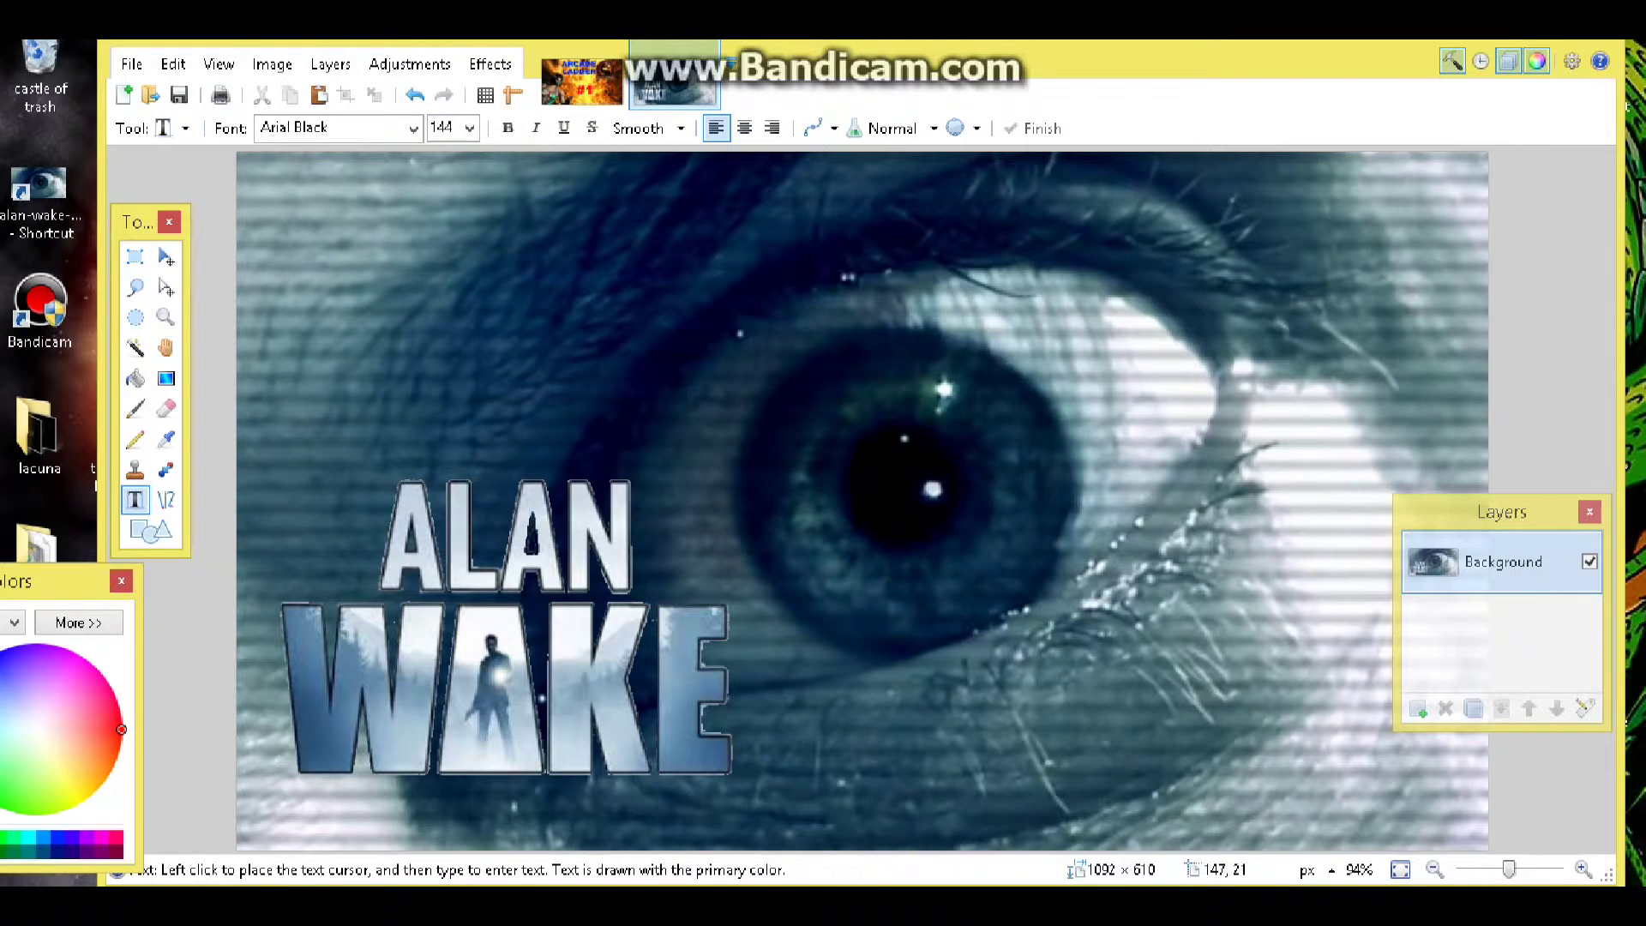
left_click_drag(60, 581, 304, 528)
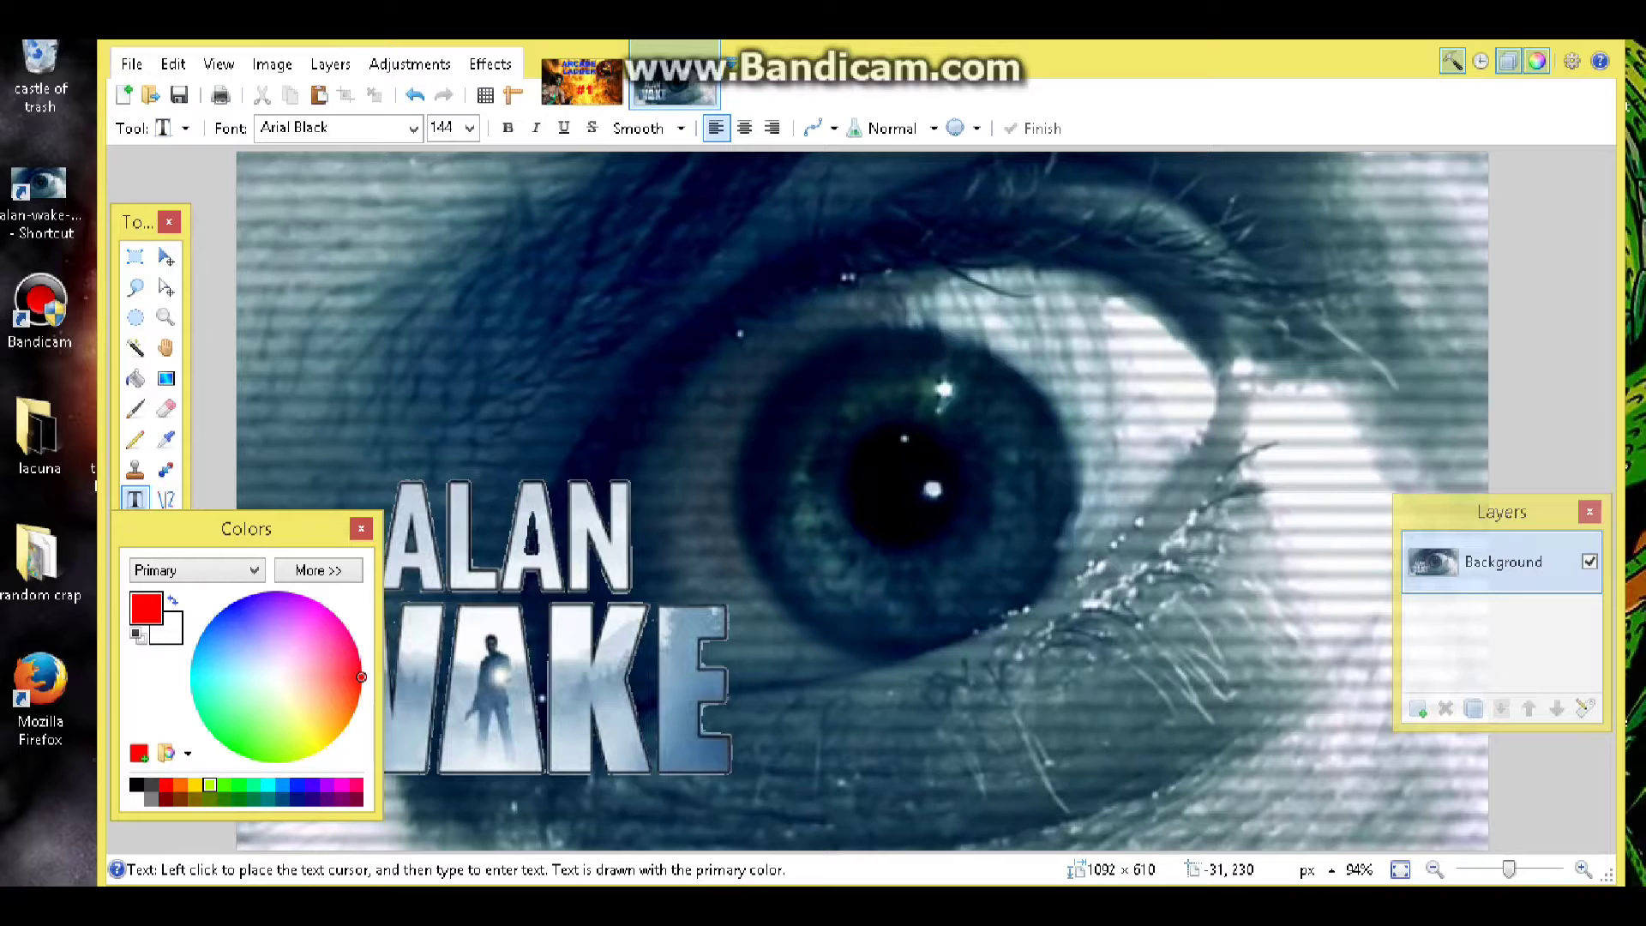
left_click(209, 784)
left_click(351, 474)
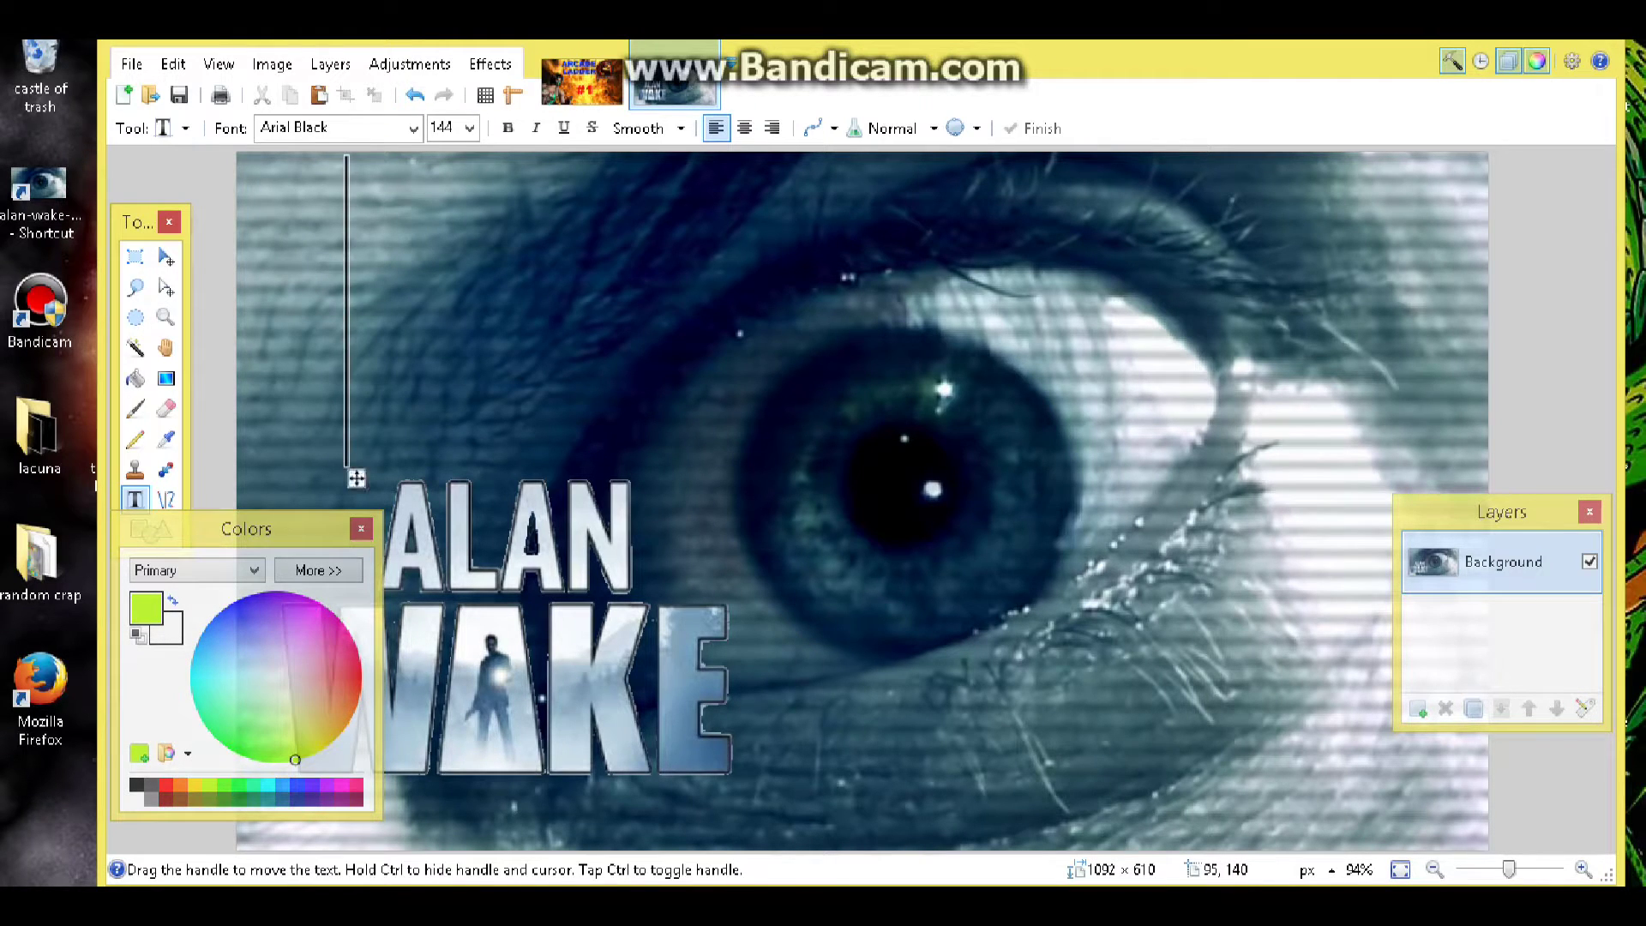
type("#1")
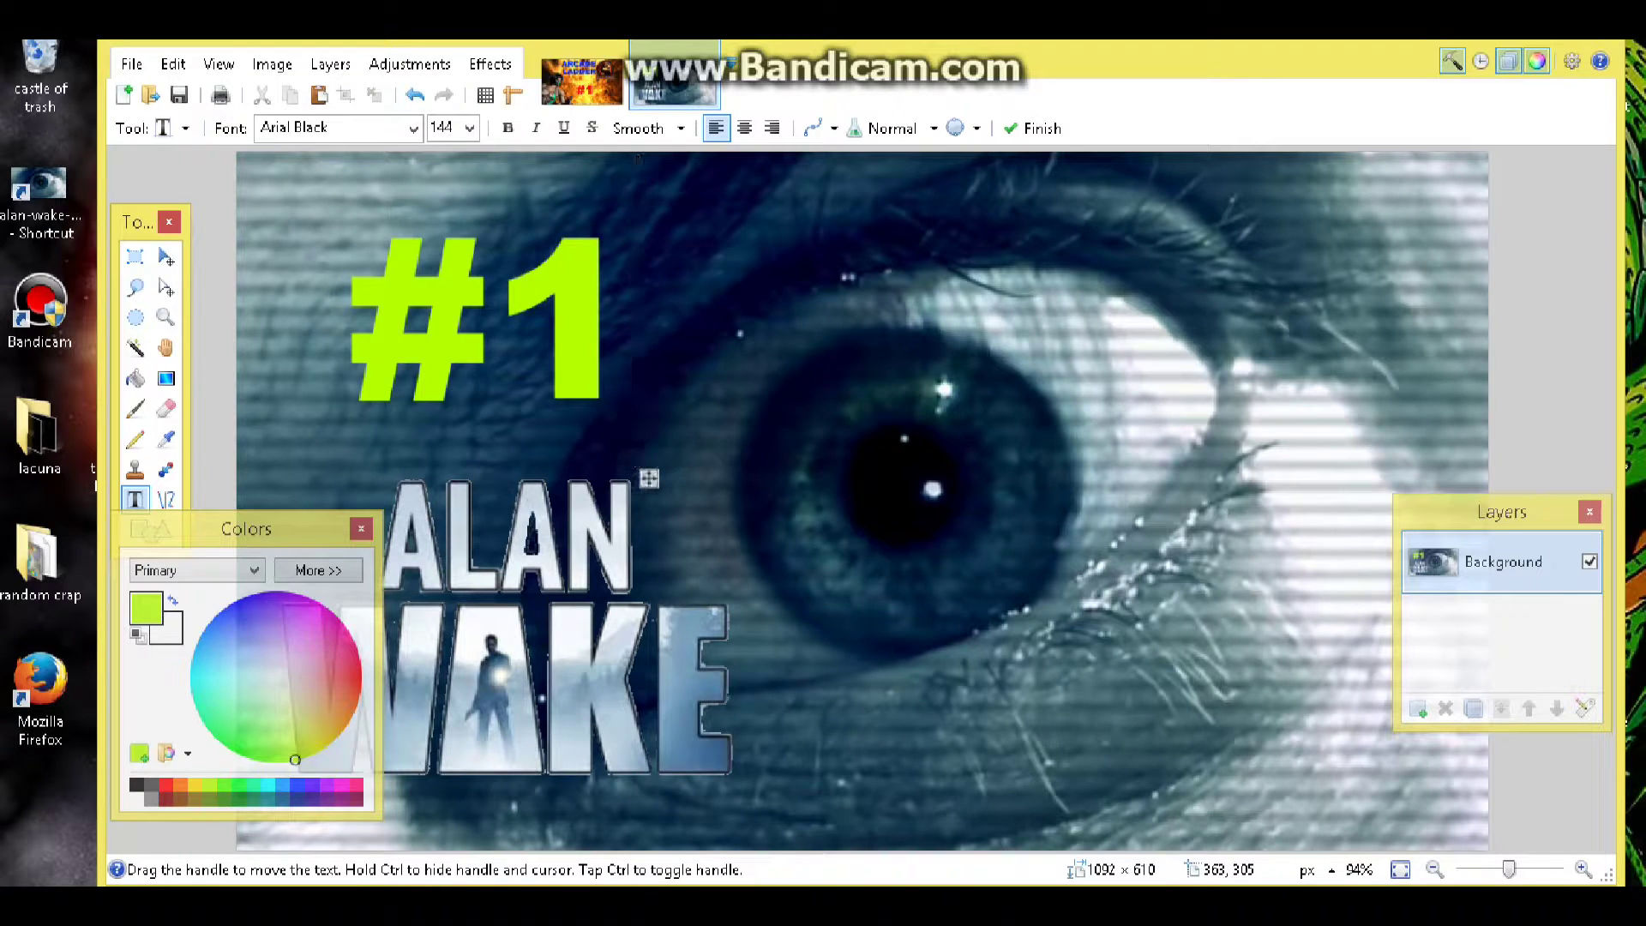
left_click(1037, 128)
Add the word "THE" in red, Arial Black size 48, over the upper eyelid near the eye's inner corner.
left_click(165, 784)
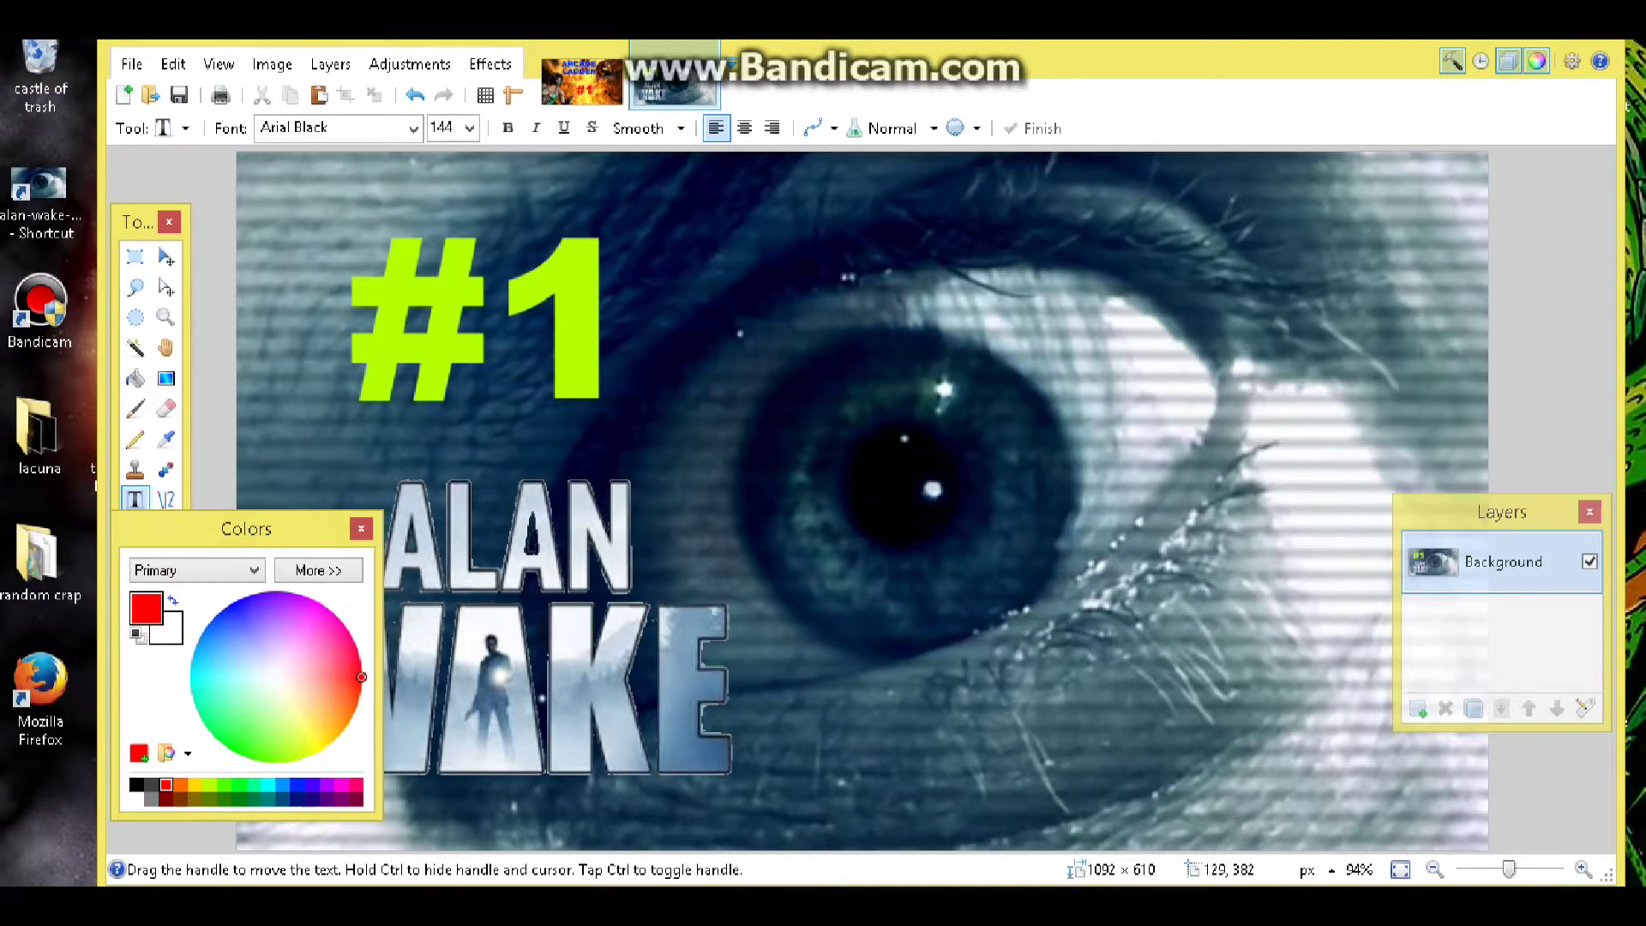
left_click_drag(1501, 512, 1578, 604)
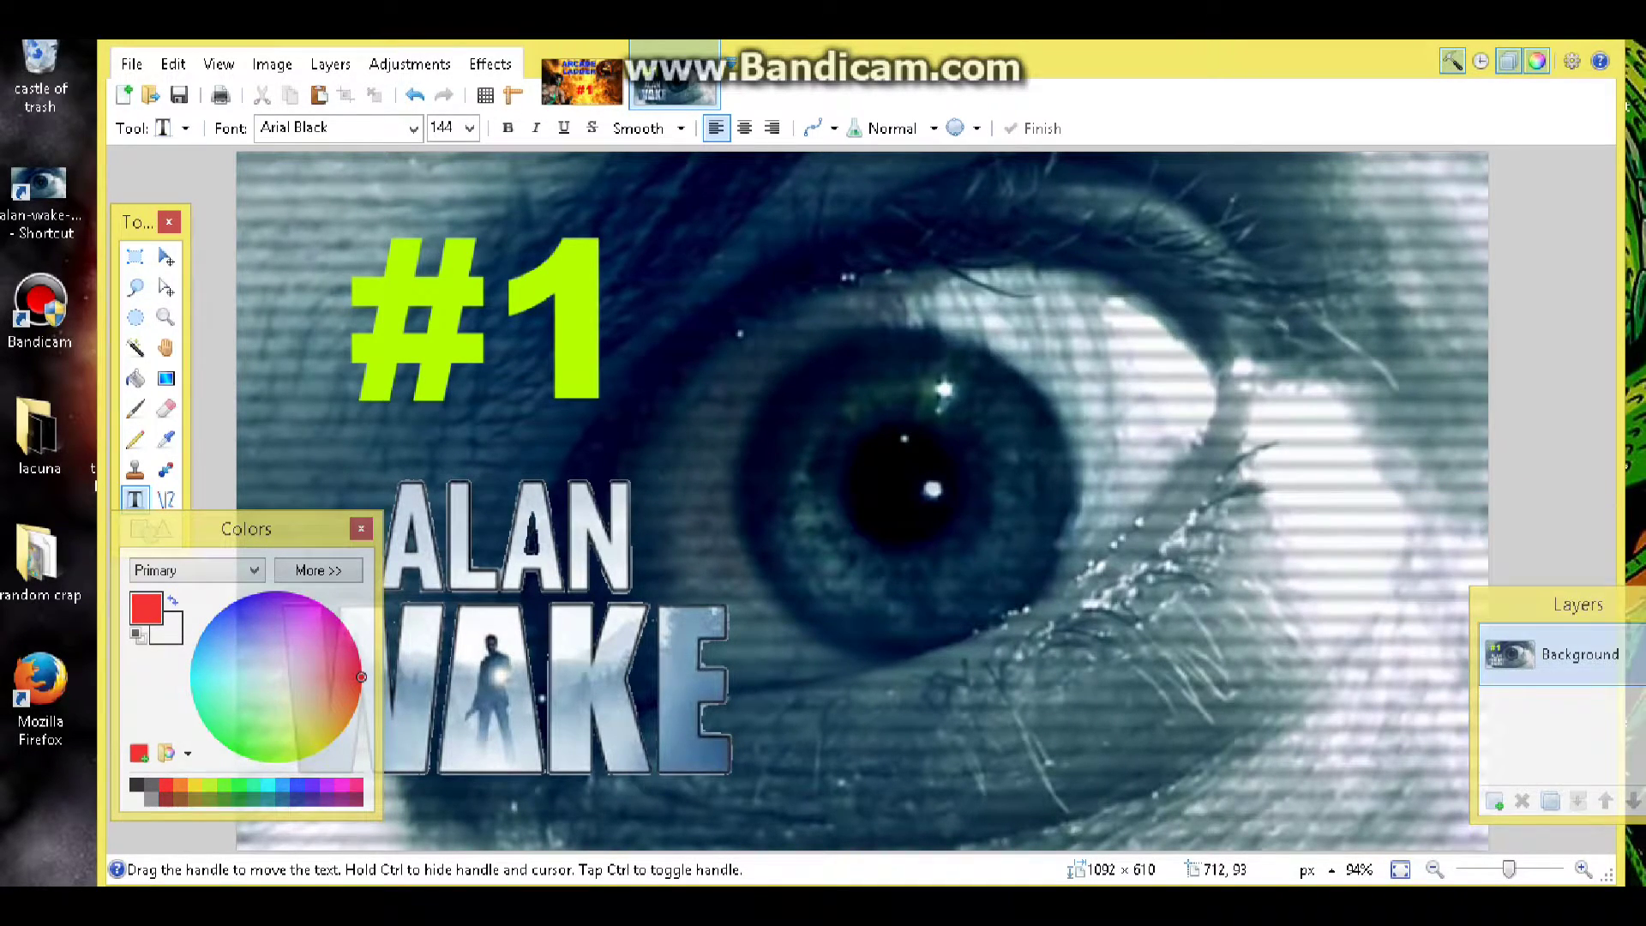
left_click(470, 128)
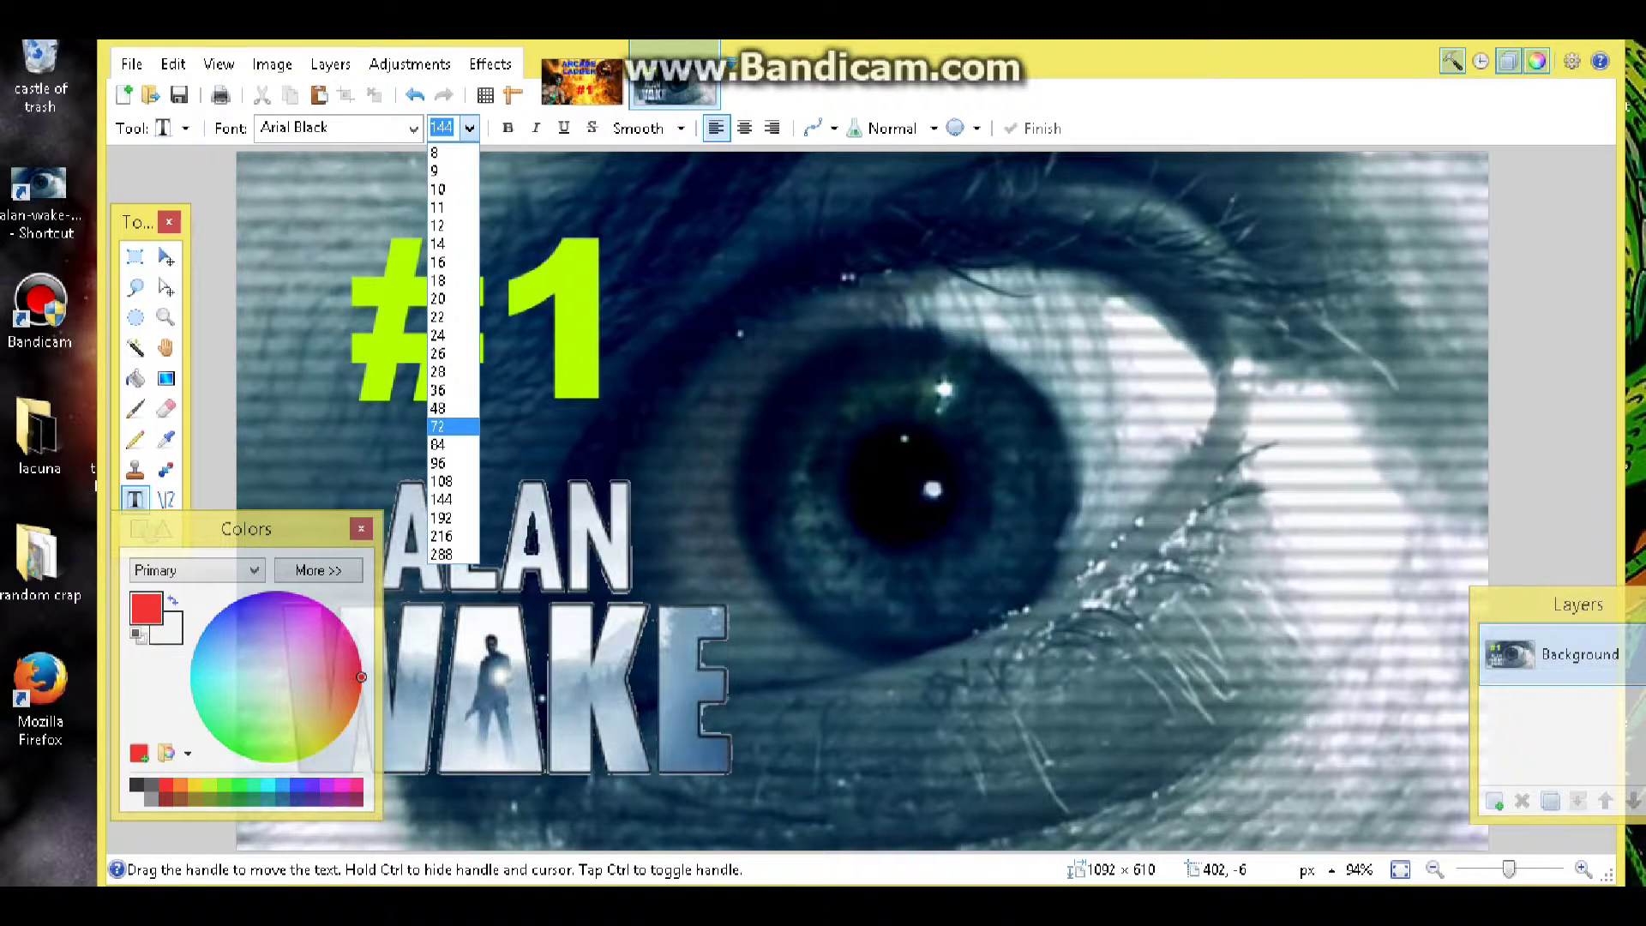
left_click(438, 409)
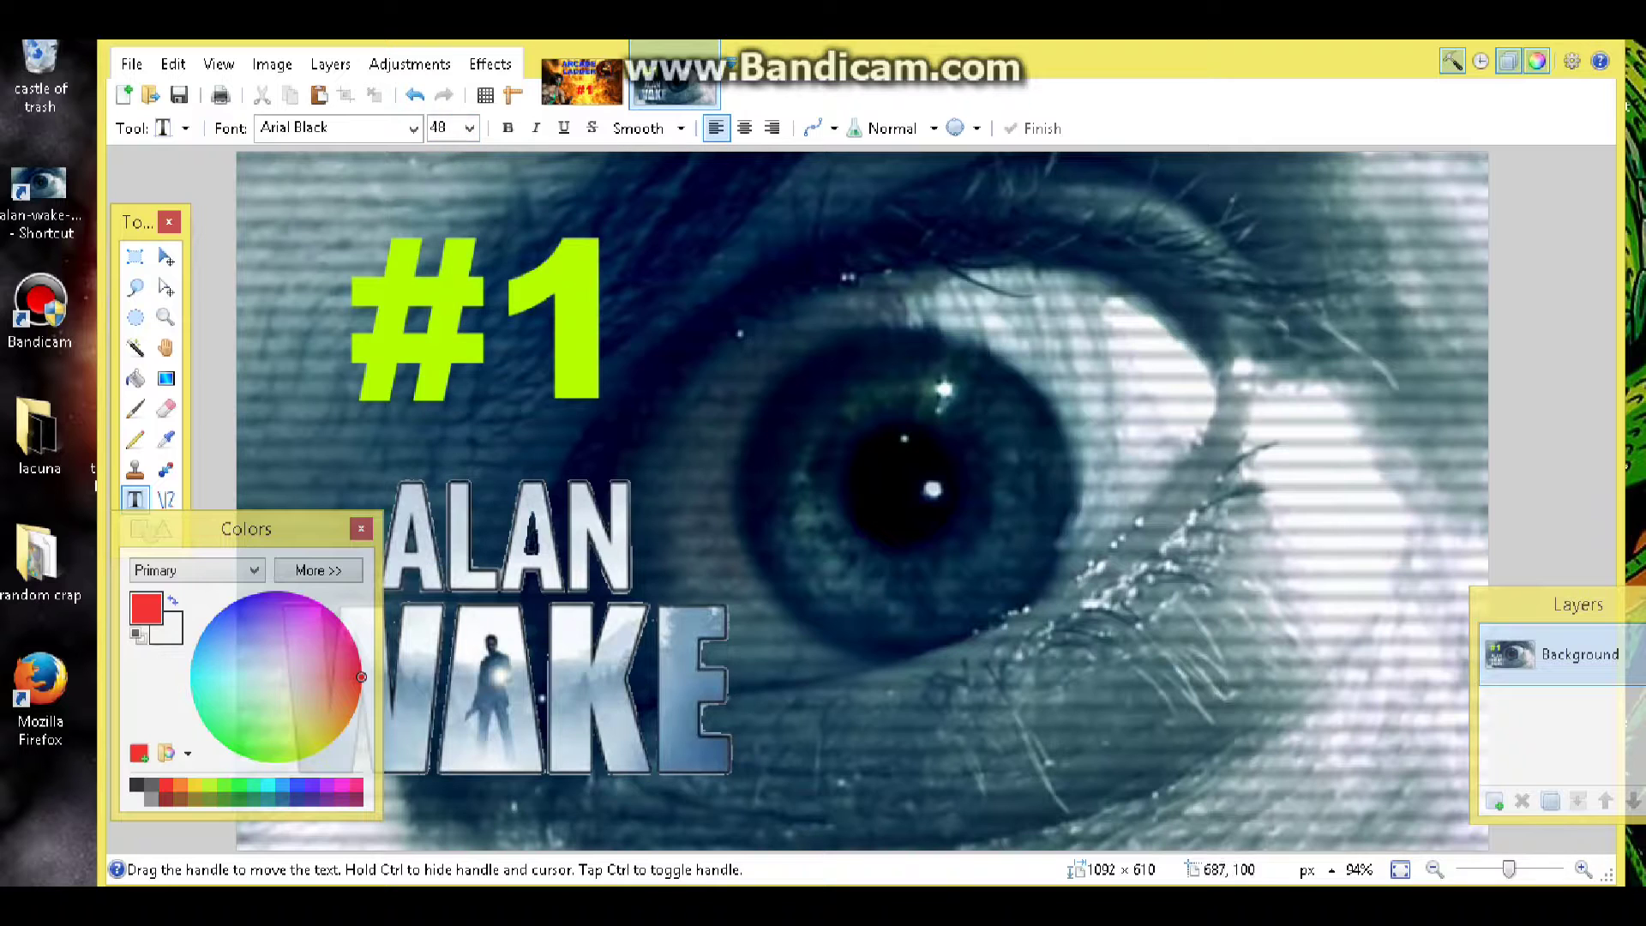
left_click(1088, 259)
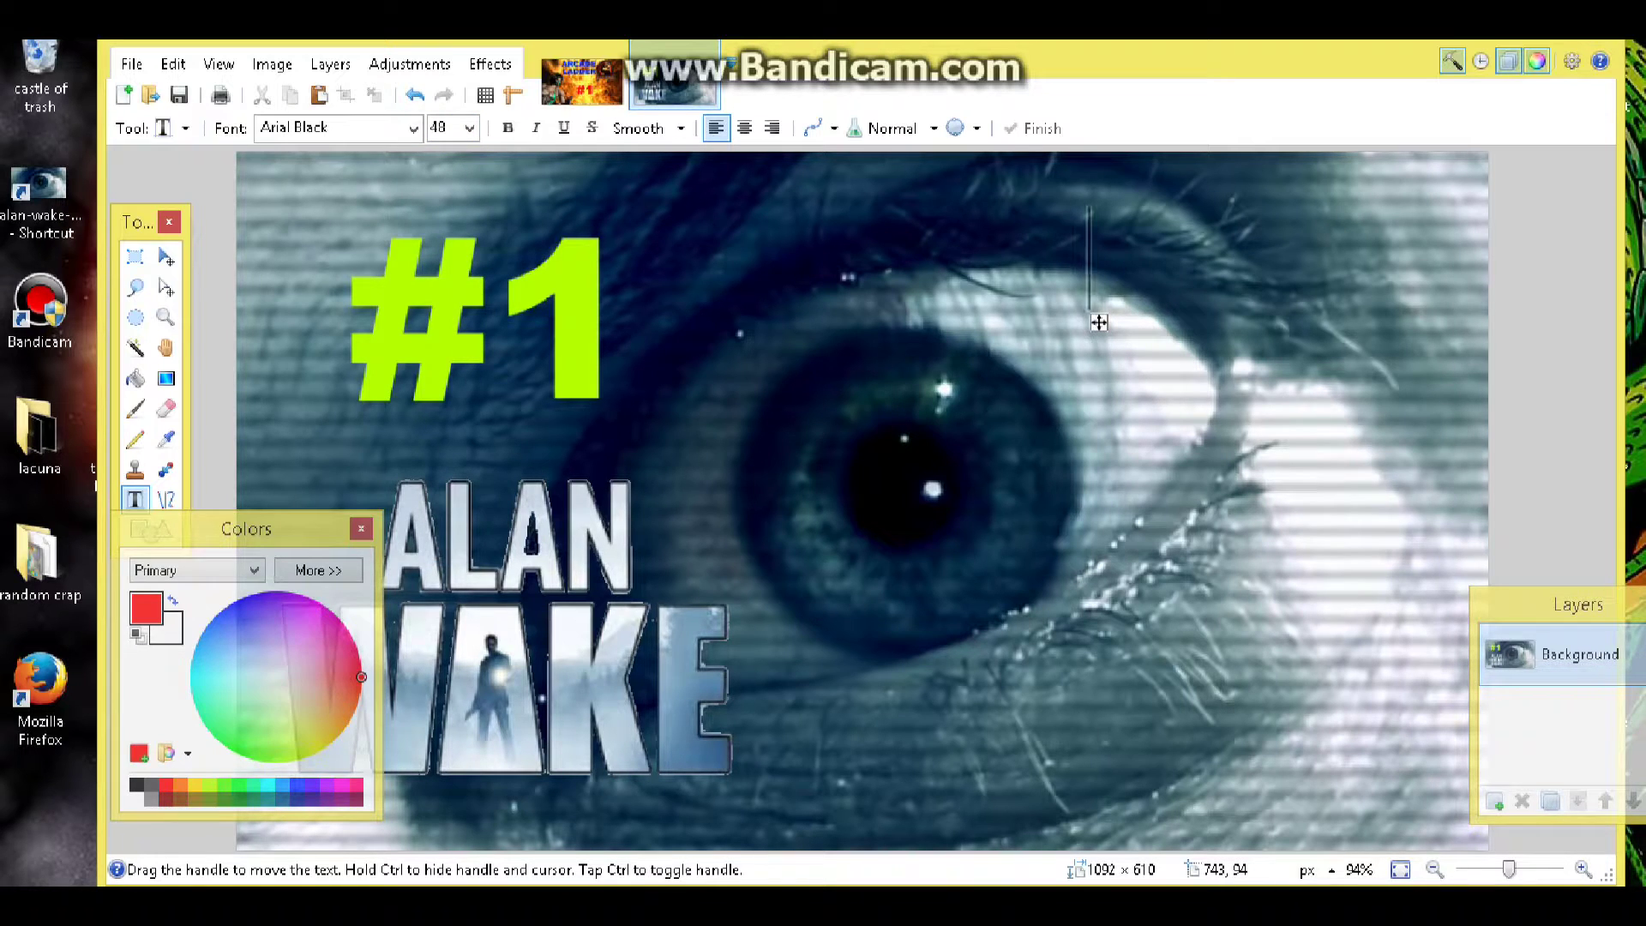
type("THE")
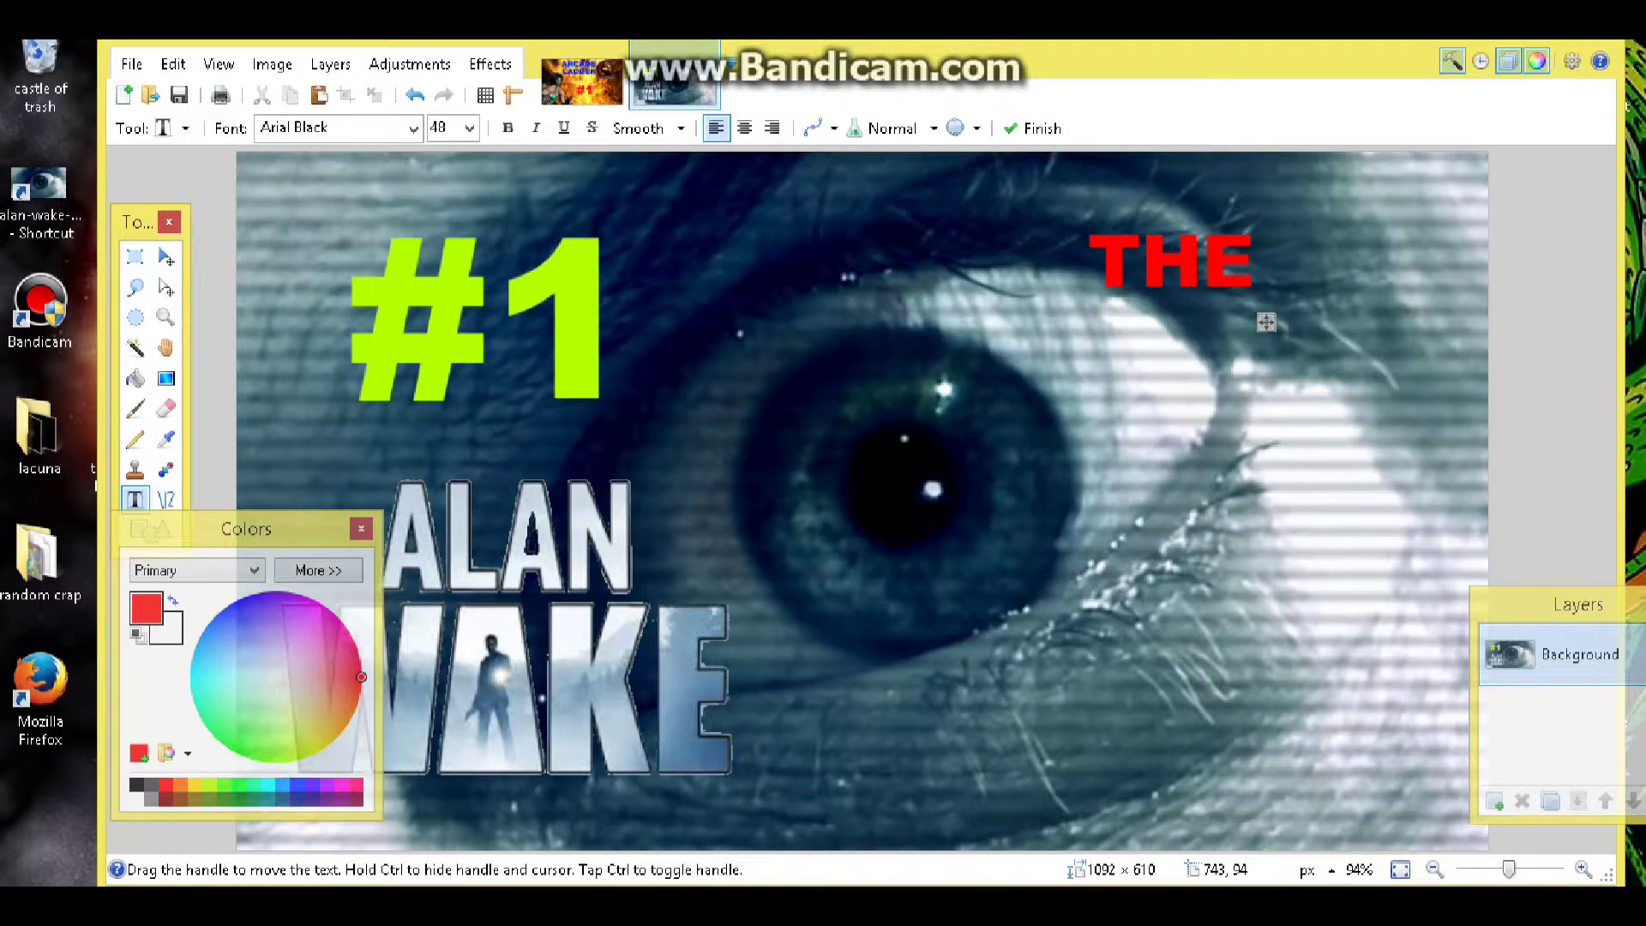
Enlarge the word THE to font size 60 and finalize the text.
double_click(440, 128)
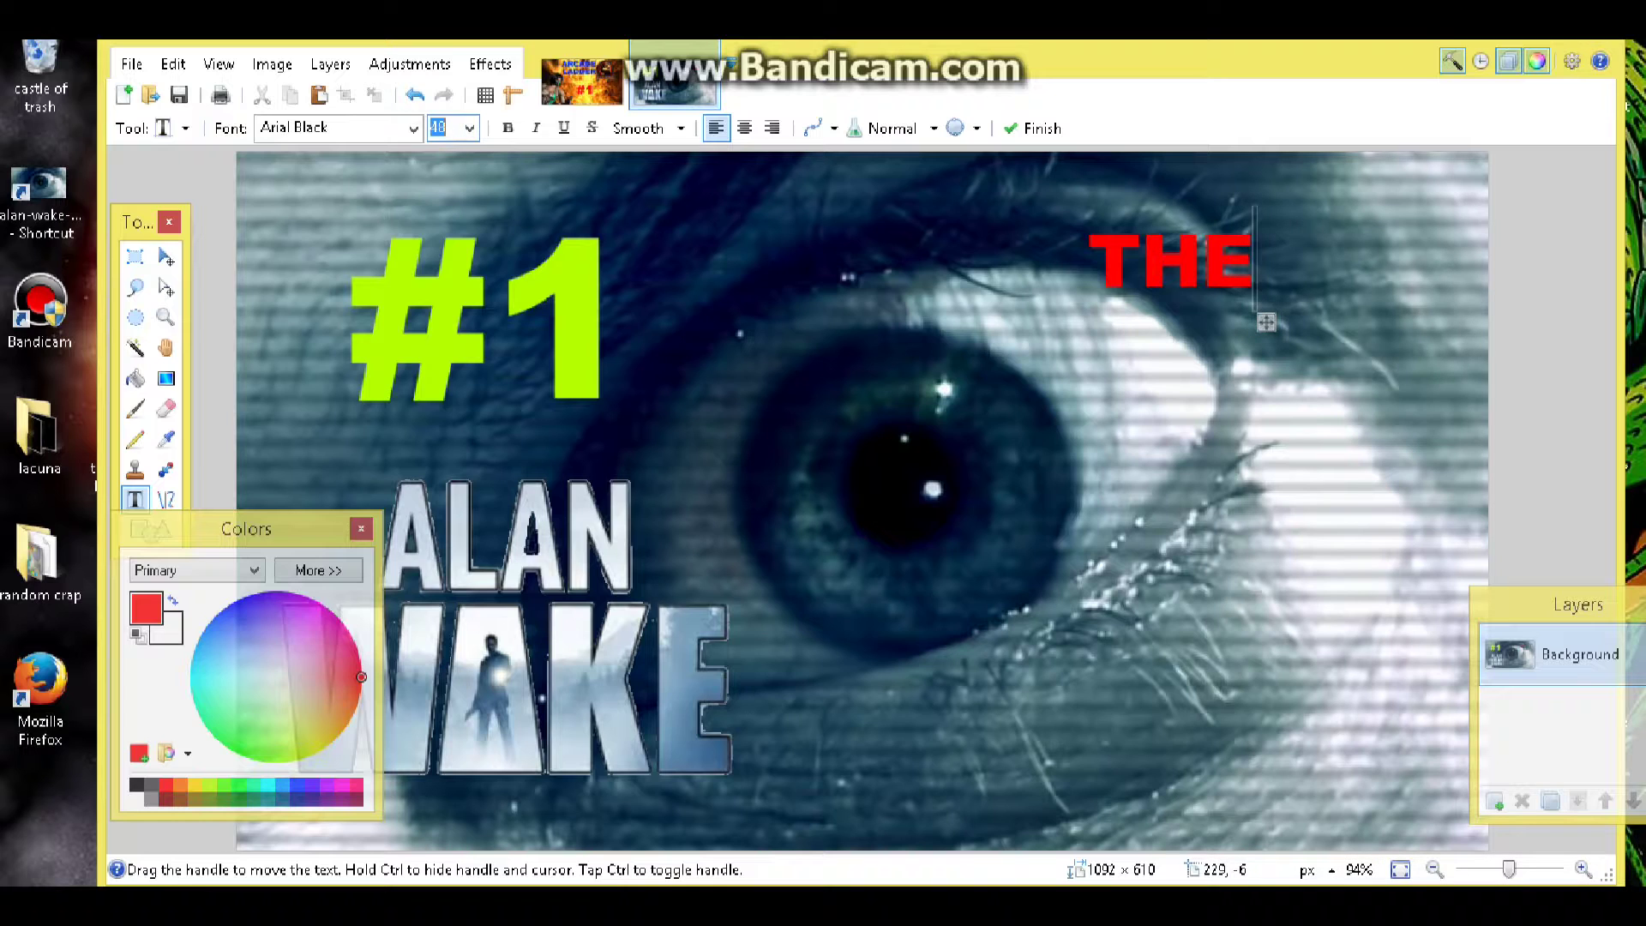
type("55")
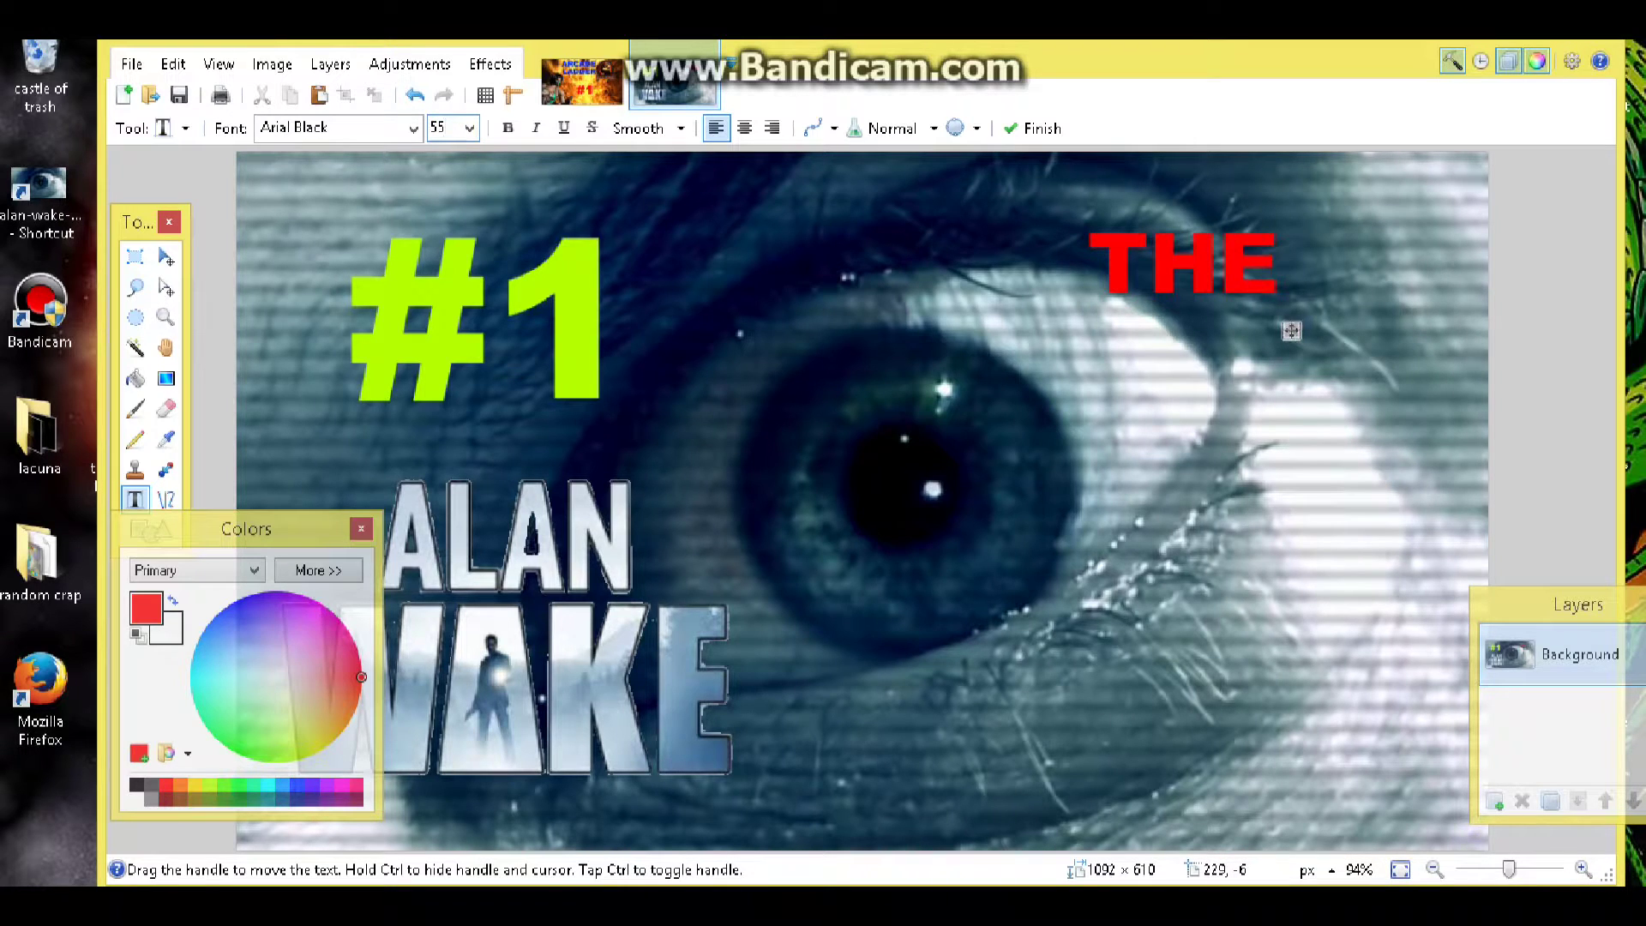
key("BackSpace")
key("BackSpace")
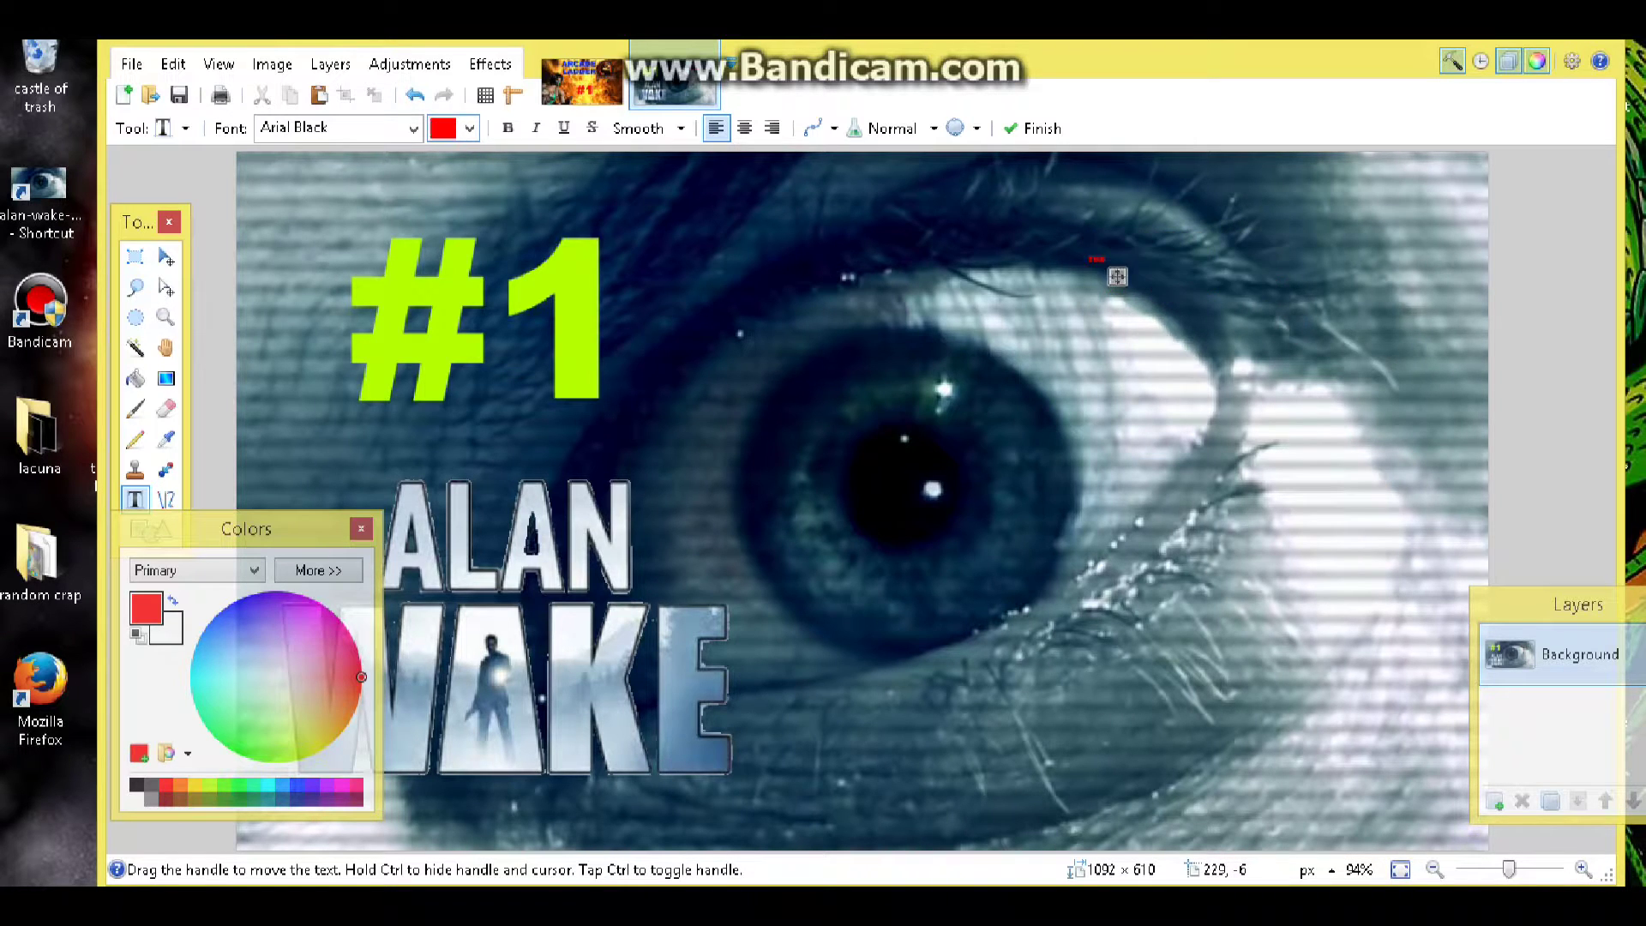
type("60")
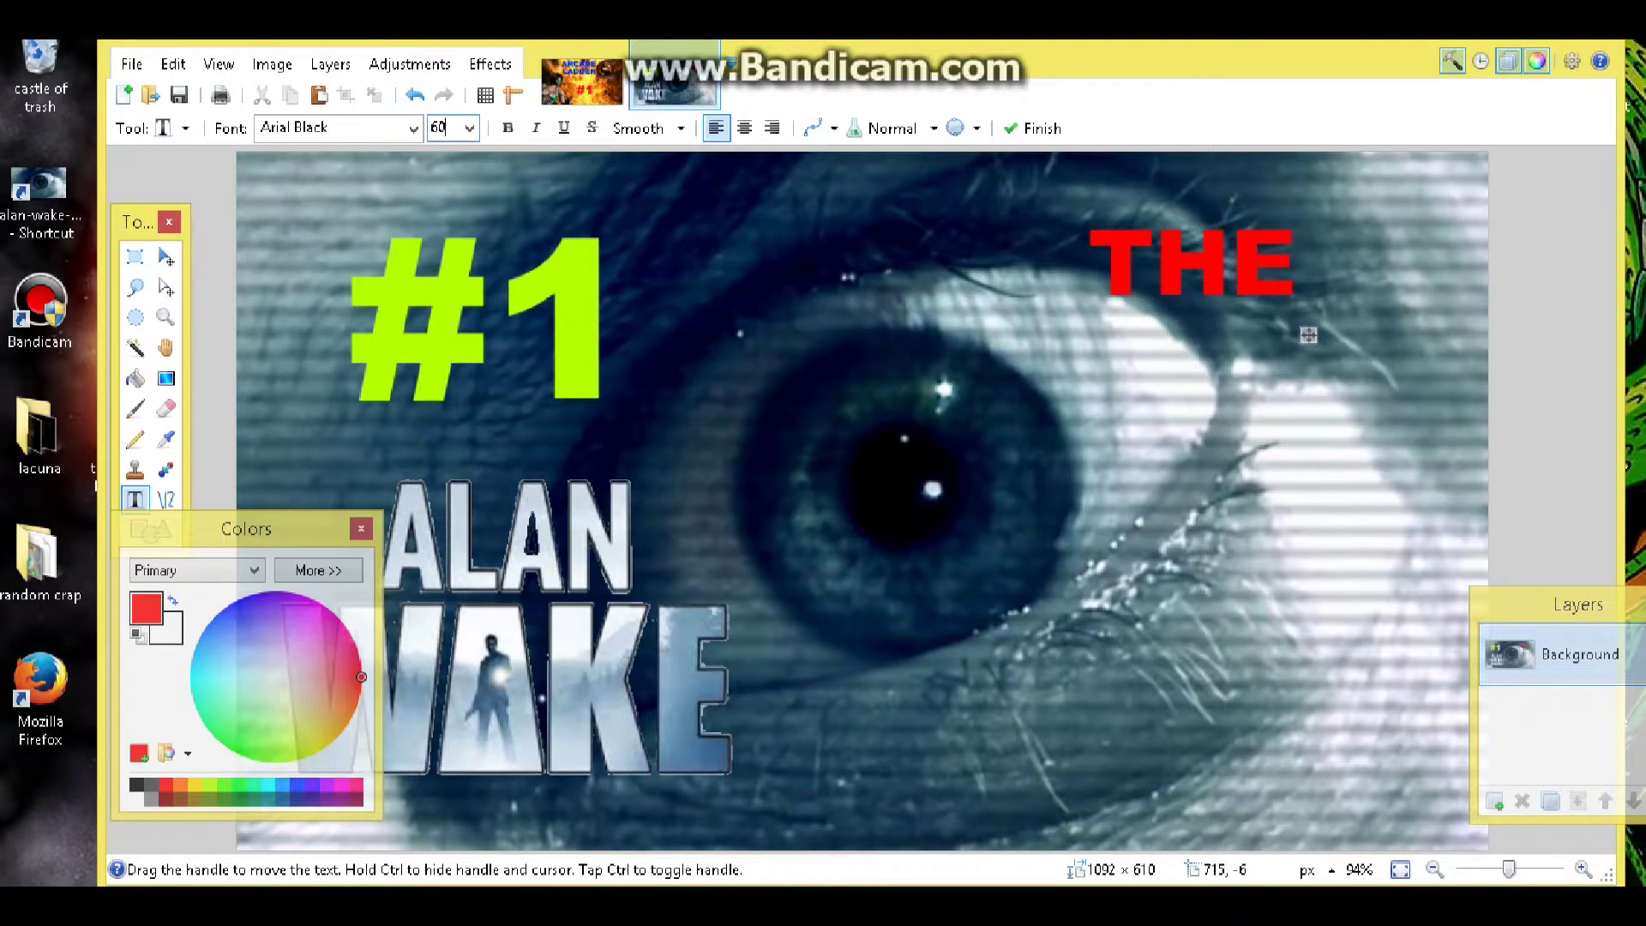
left_click(1034, 127)
Add the red word "SIGNAL" below THE and shift it slightly up and left so it is centred under that word.
left_click(1039, 356)
type("SIGNAL")
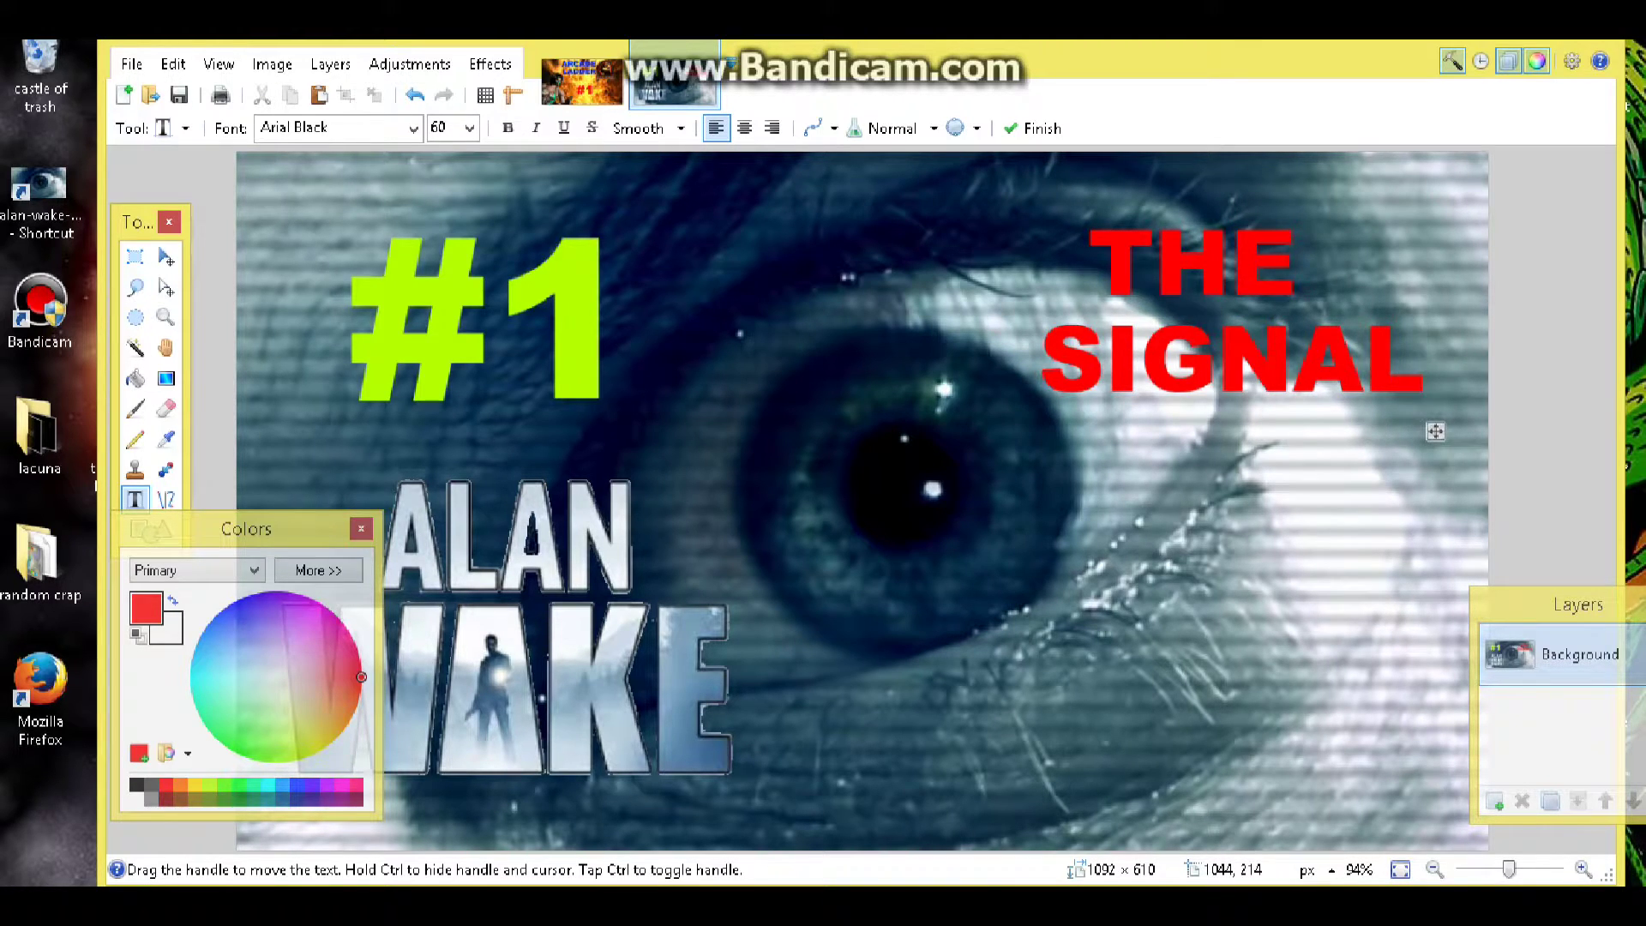
left_click_drag(1436, 431, 1409, 415)
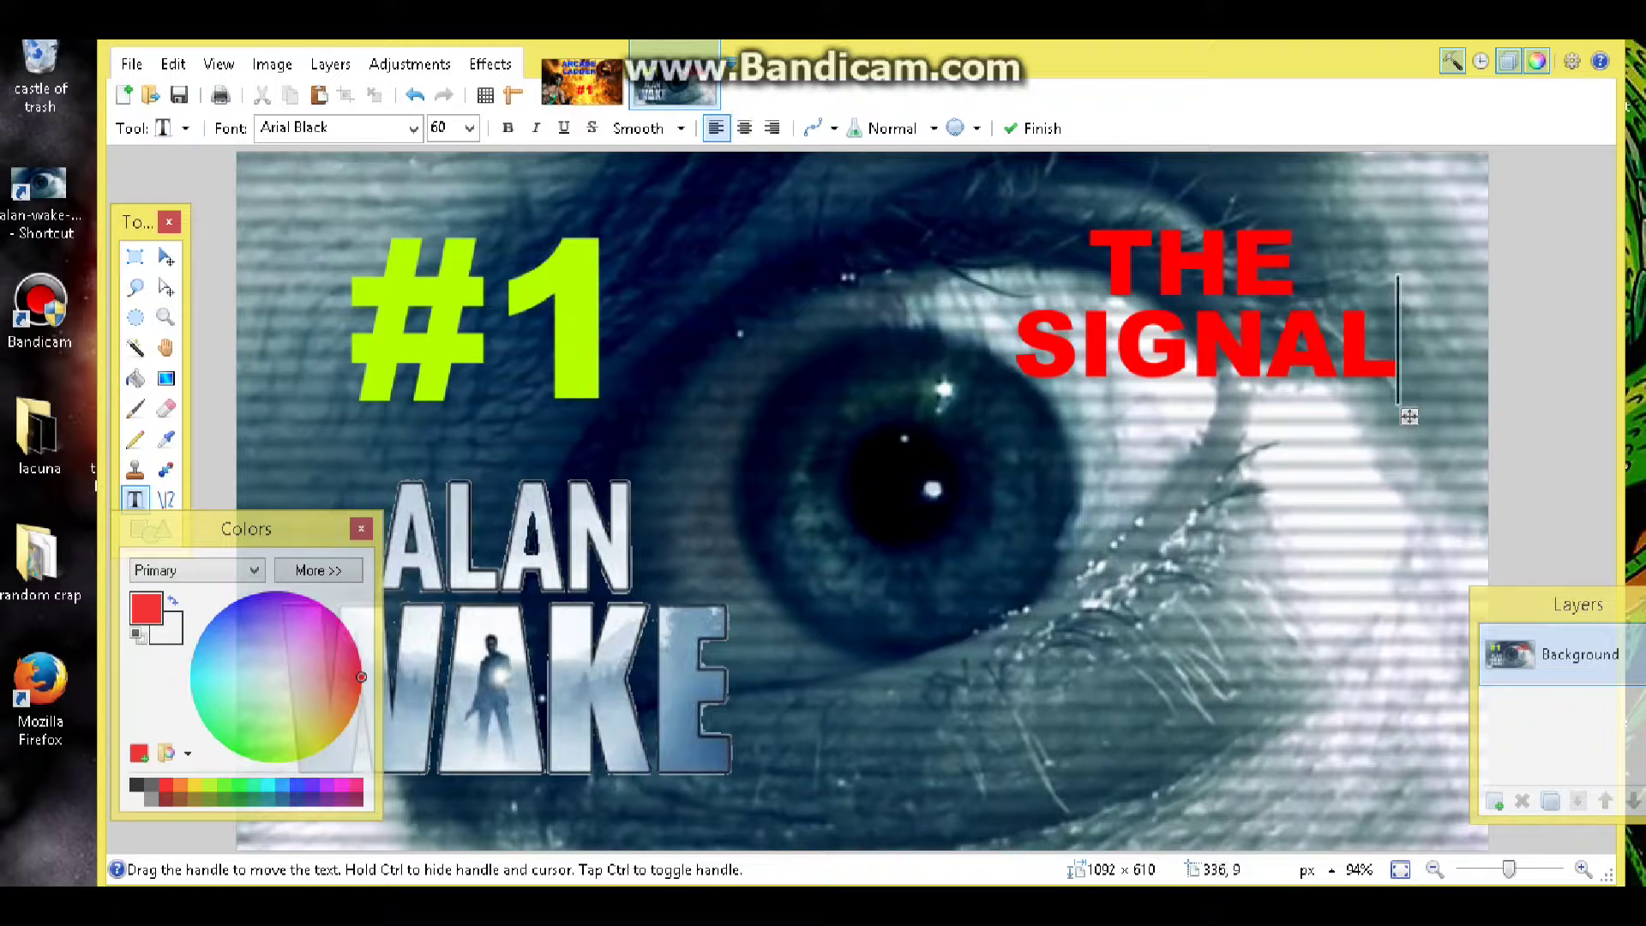
Save the Alan Wake eye picture as a JPEG named alan-wake-eye1 in the noob folder, at quality 95.
left_click(131, 63)
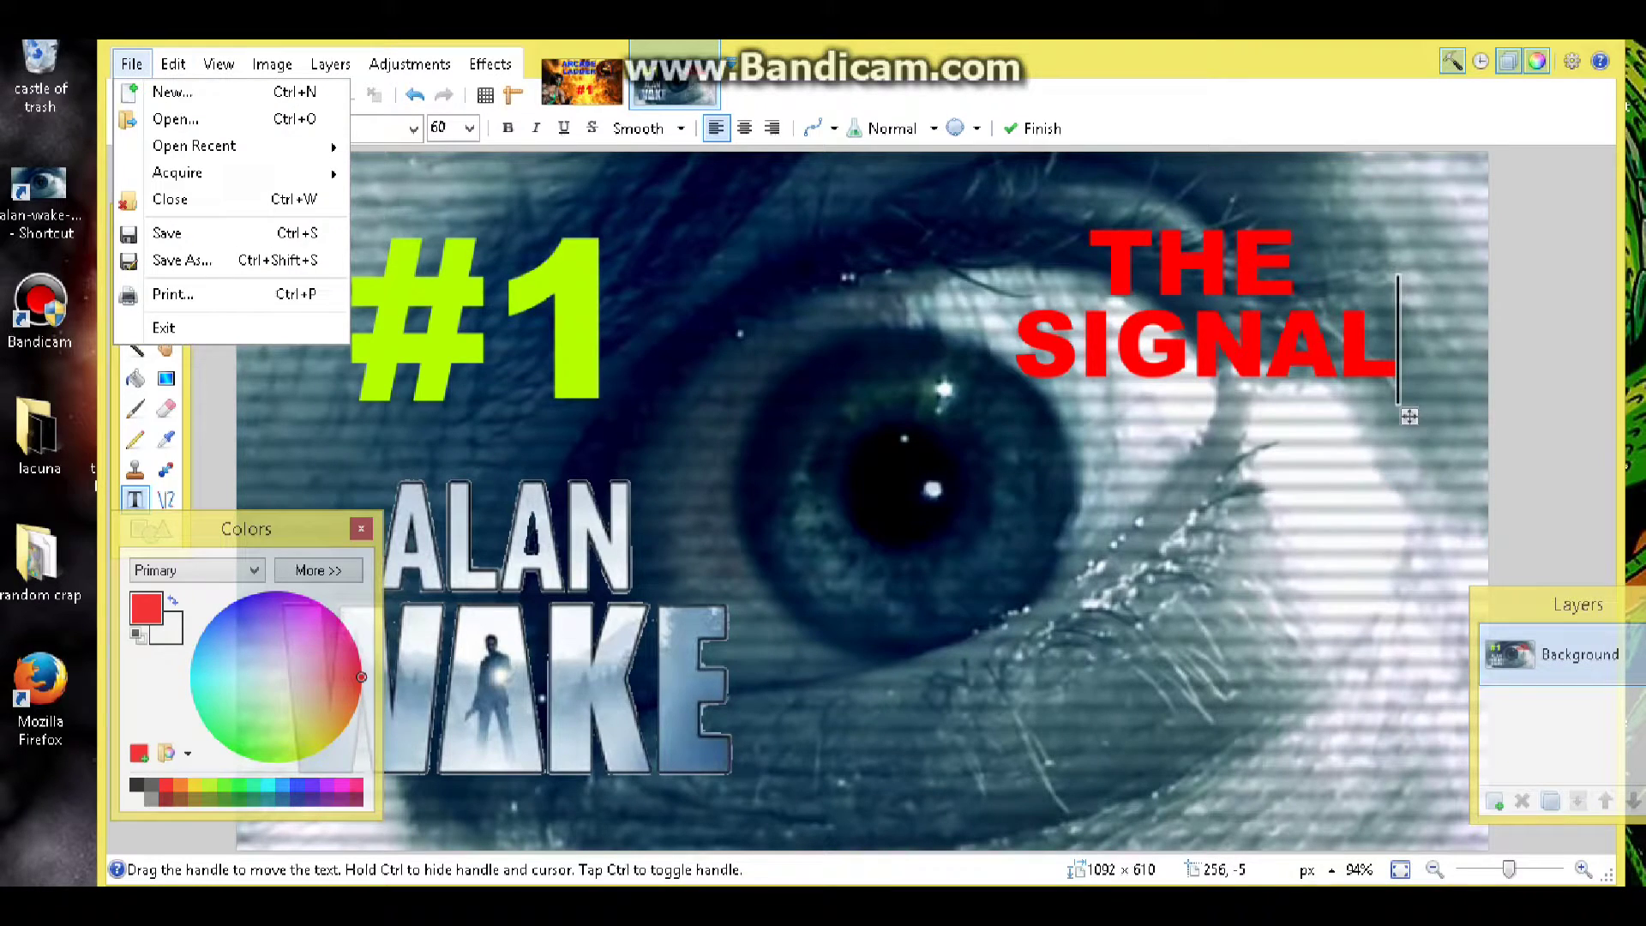
left_click(181, 260)
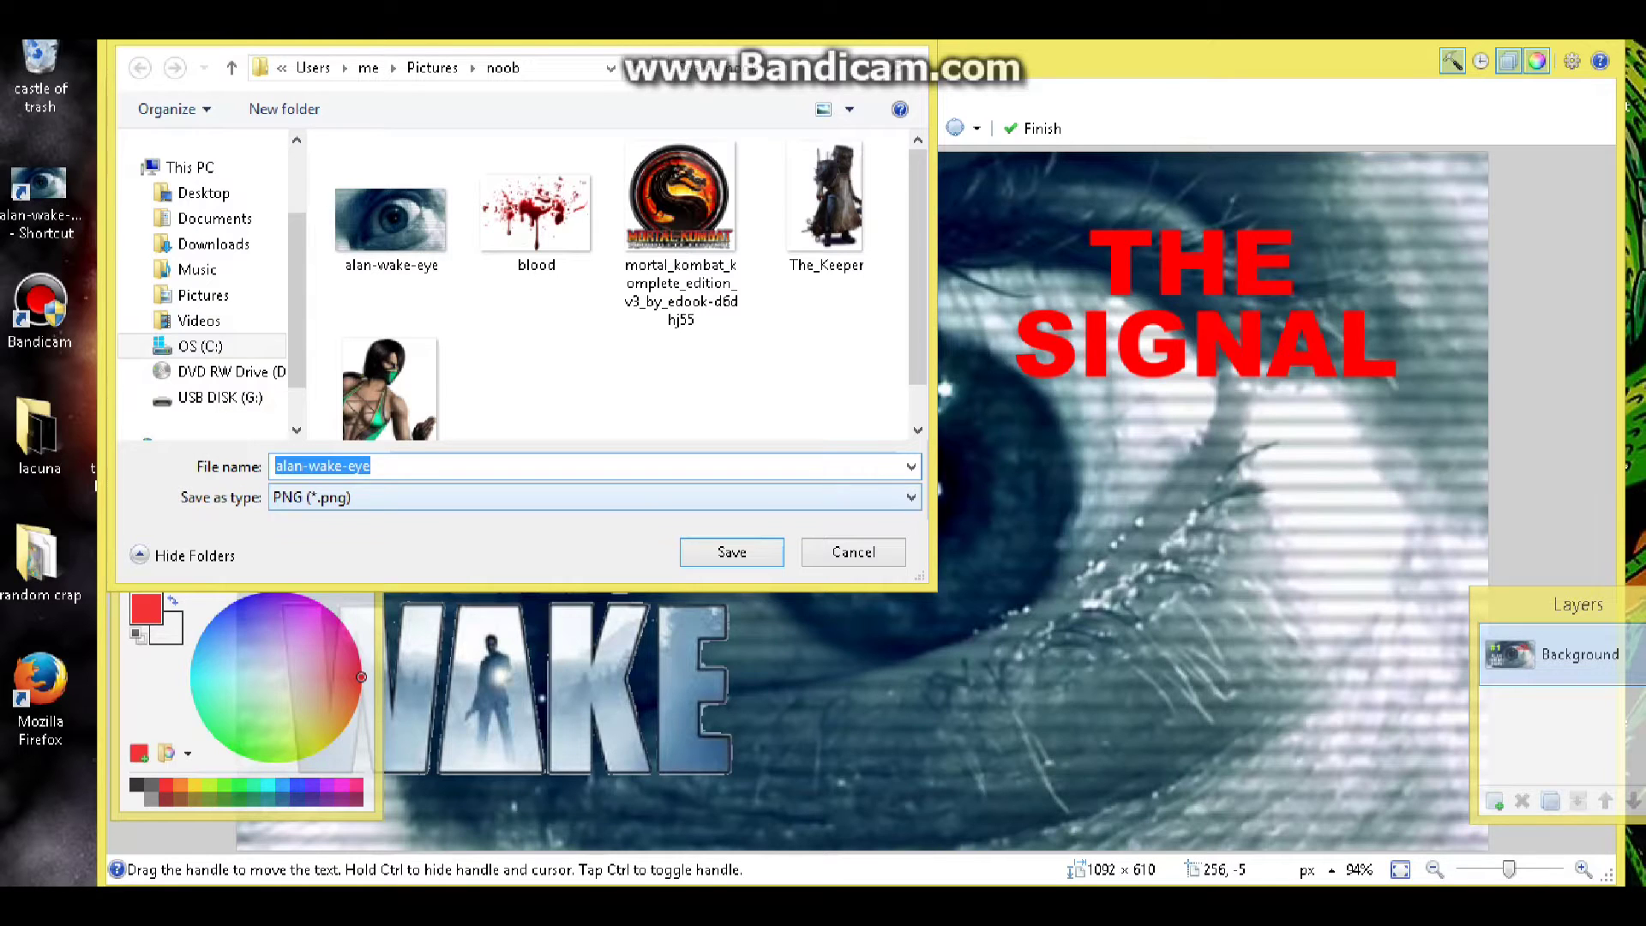
left_click(911, 497)
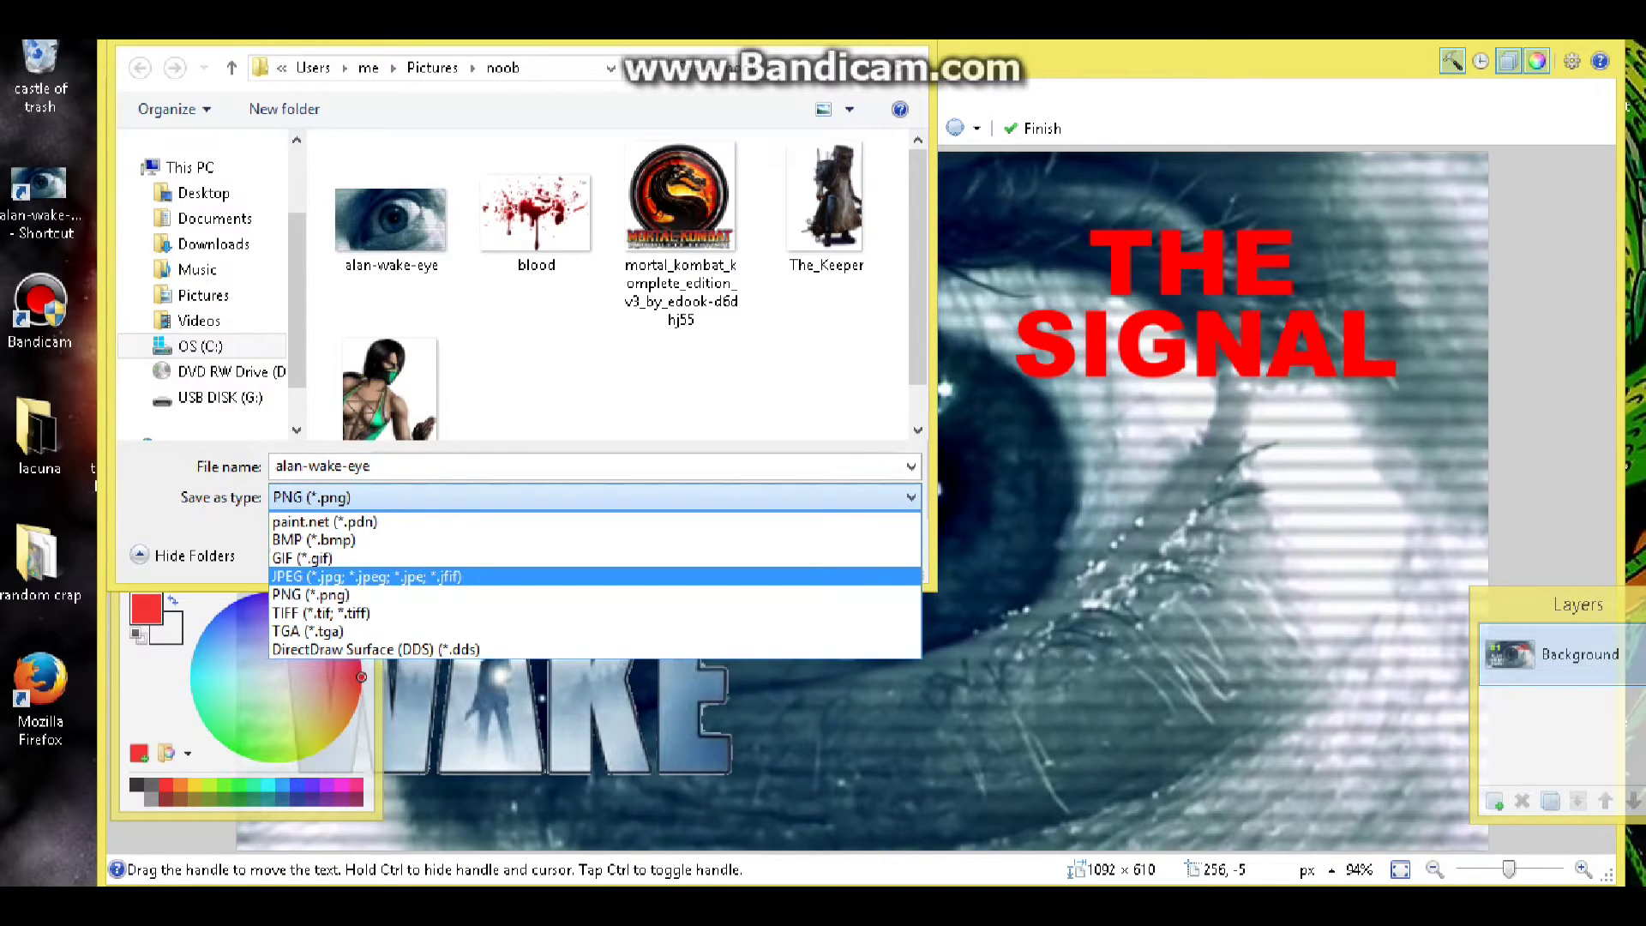
left_click(360, 577)
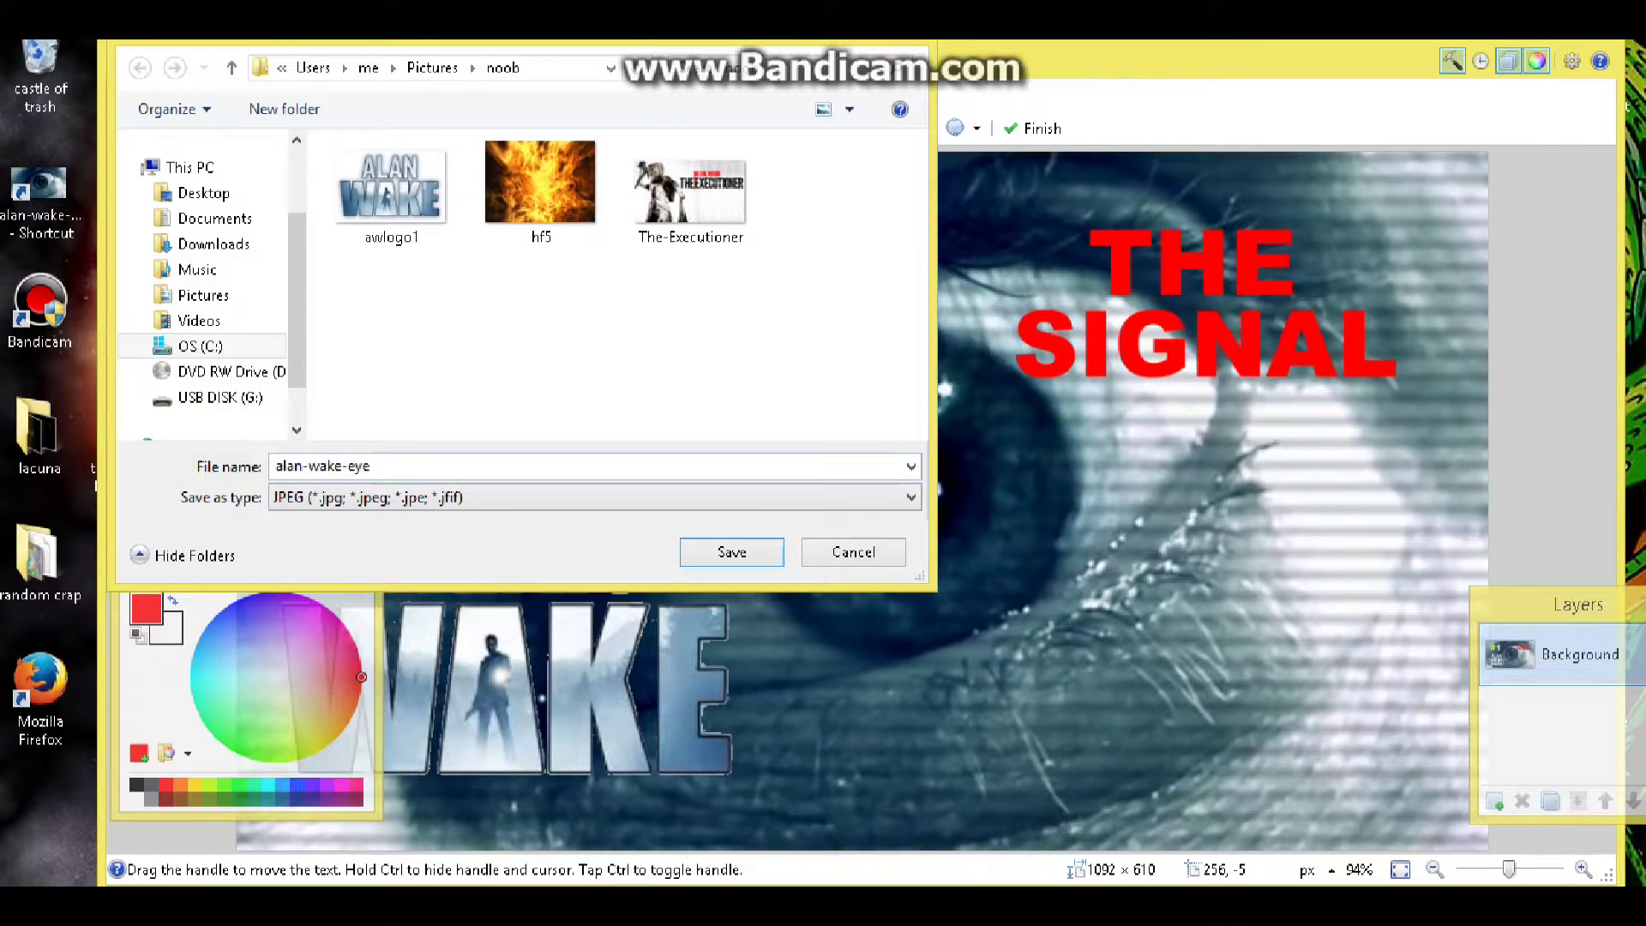
left_click(377, 467)
left_click(377, 467)
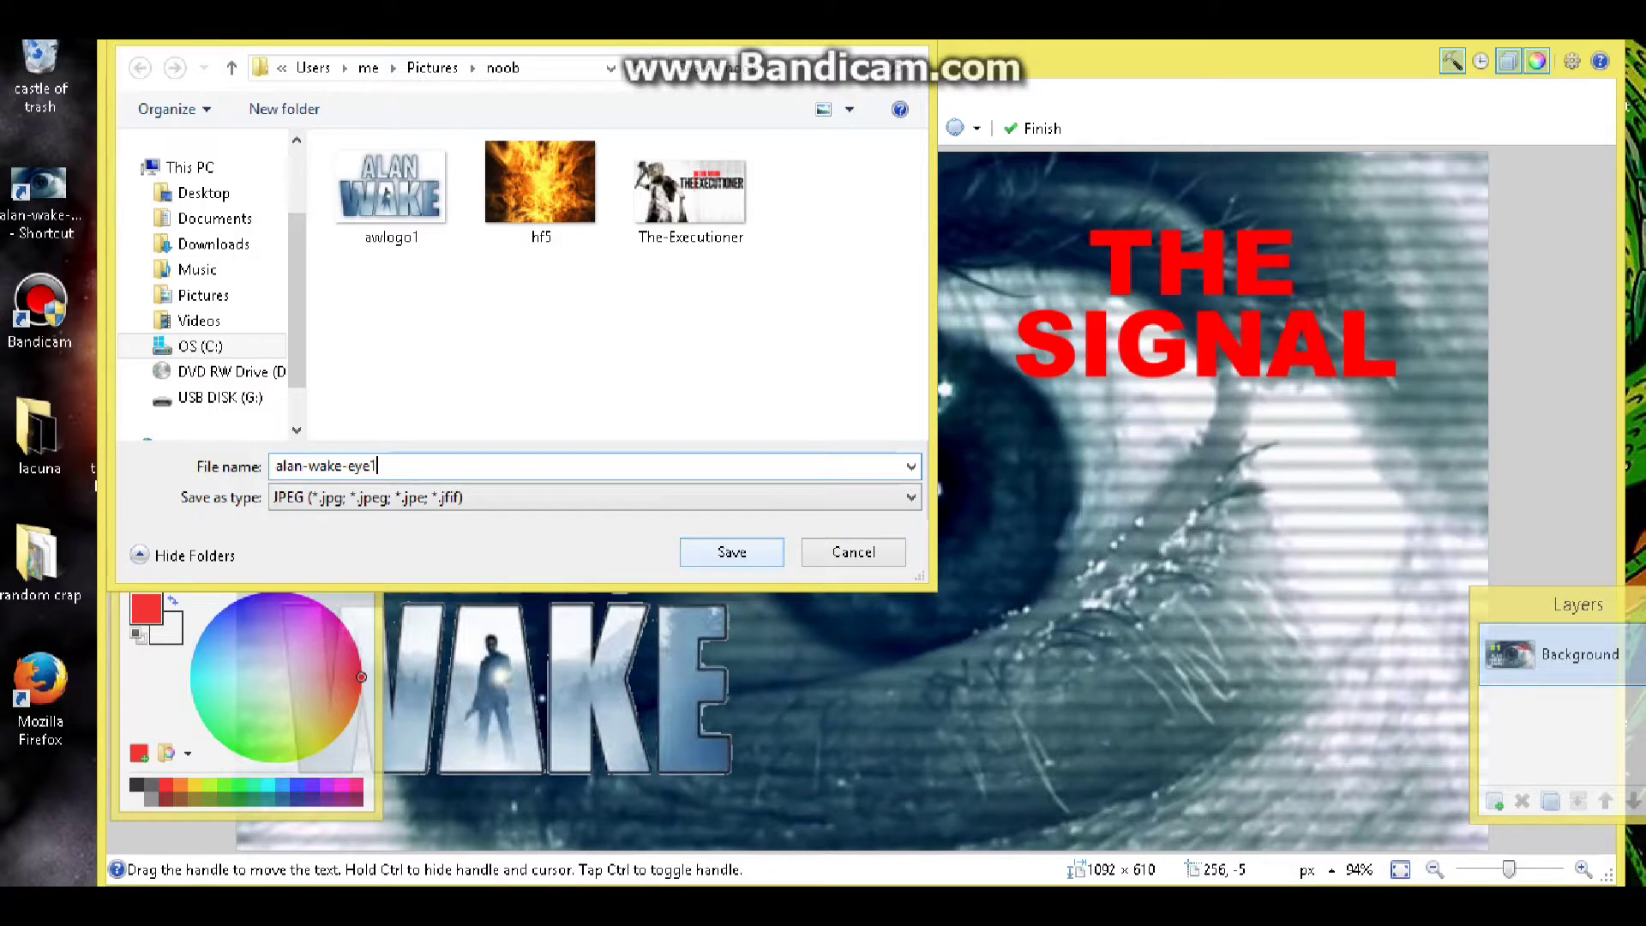
key("Return")
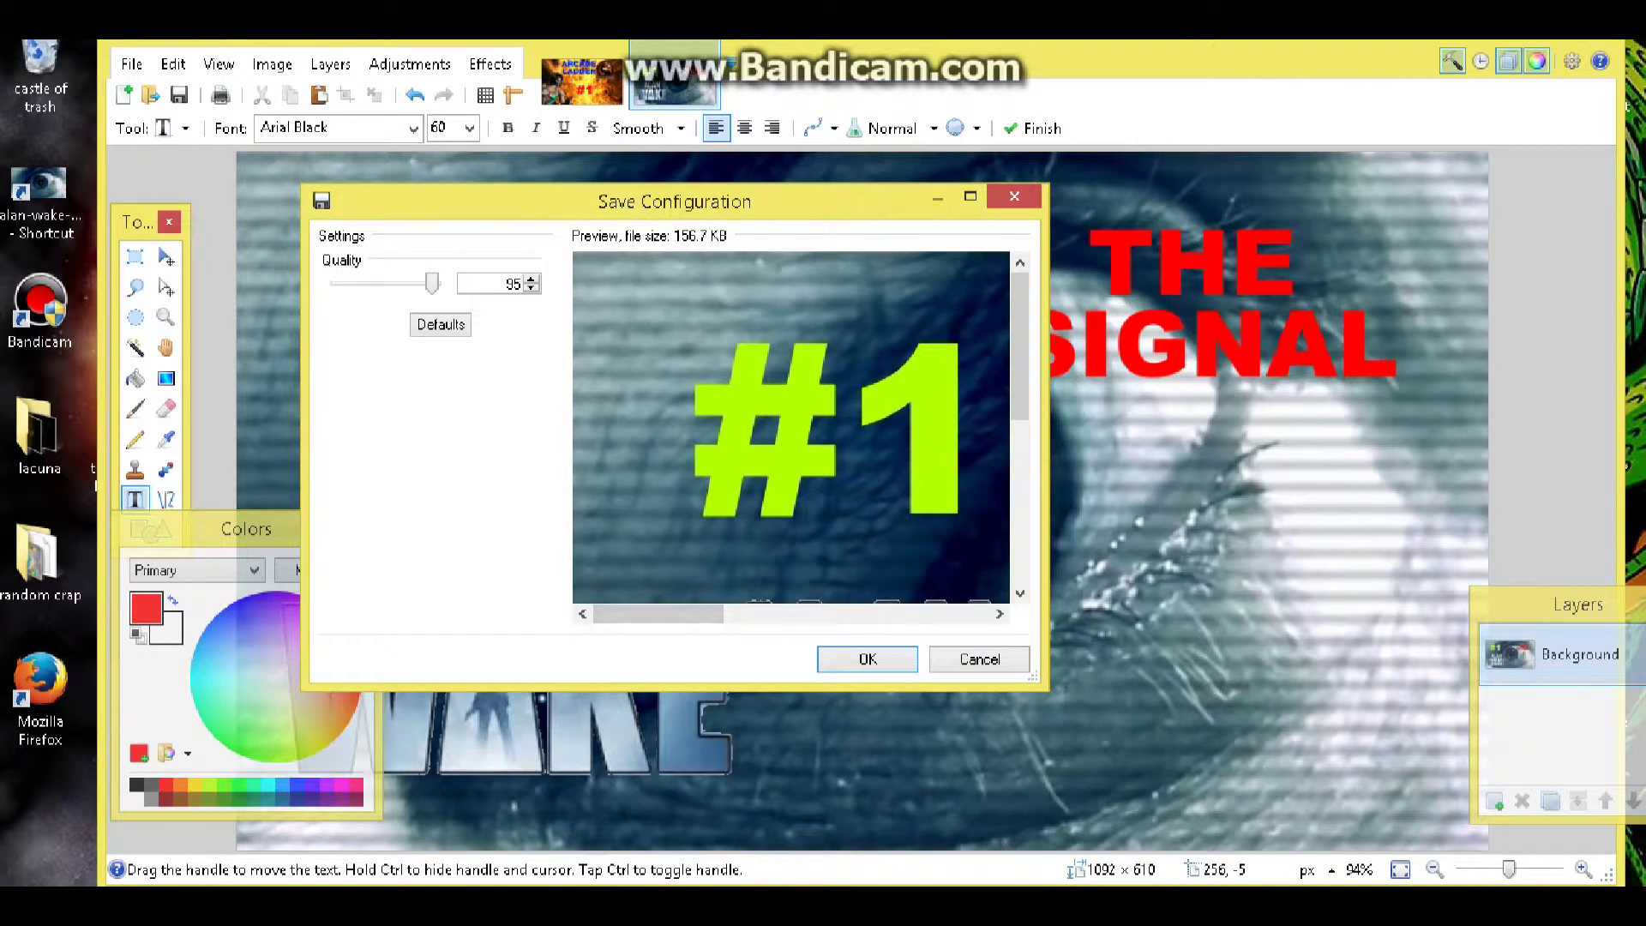
key("Return")
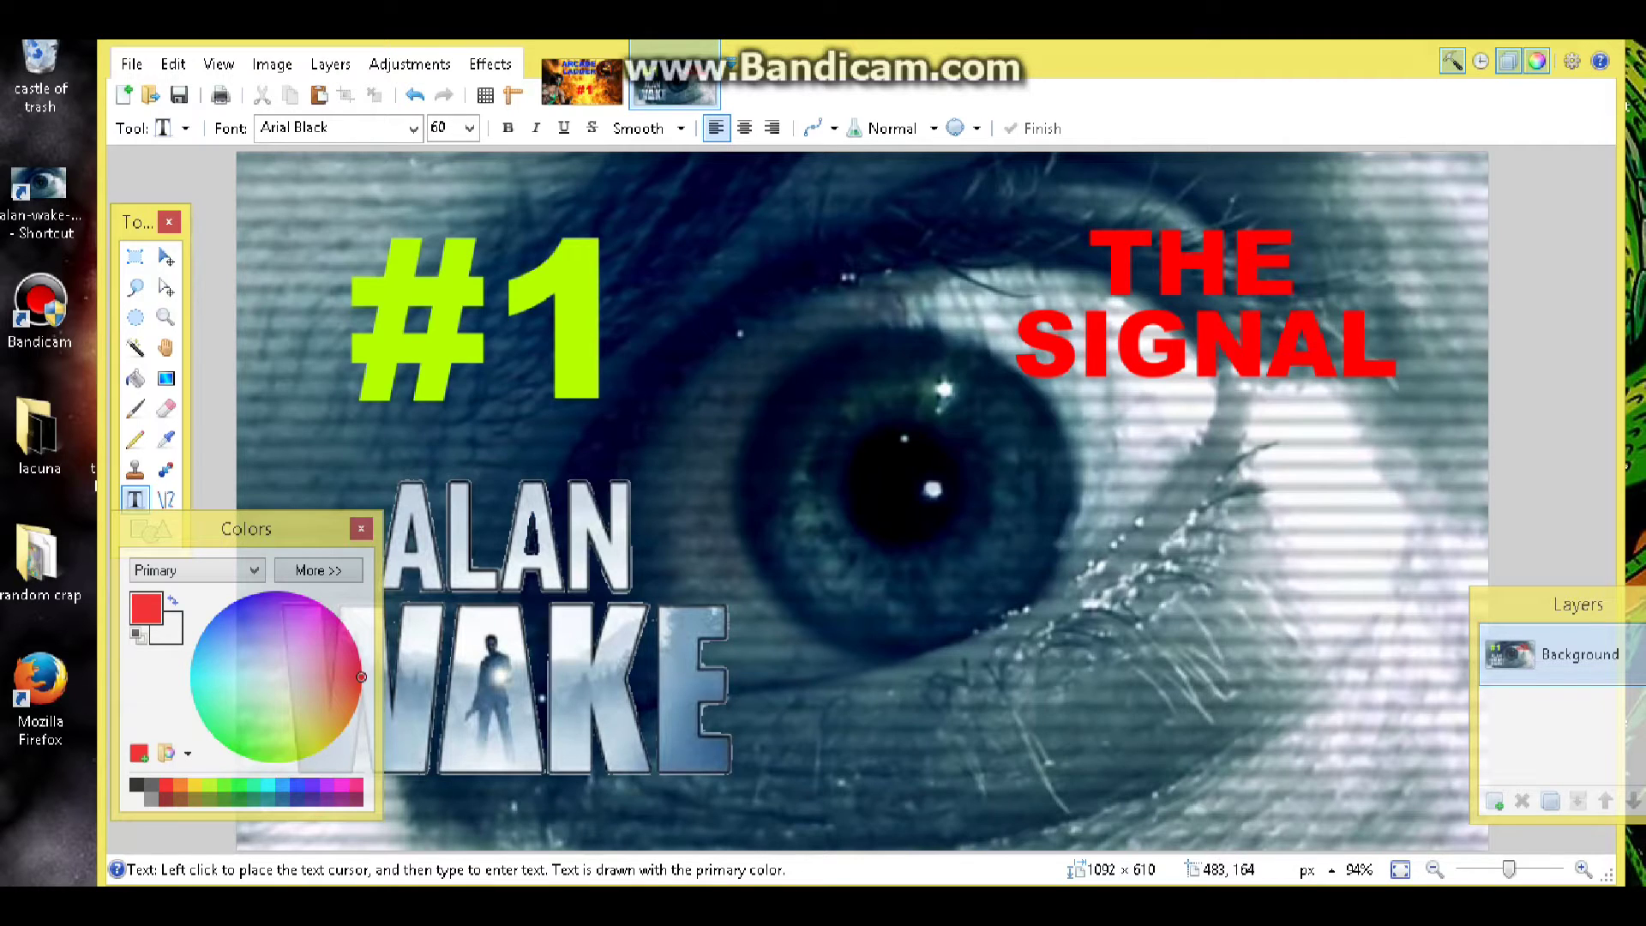
In the Arcade Ladder picture, enlarge the red #1 text to font size 144, shift it slightly up and left, and finalize it.
left_click(581, 81)
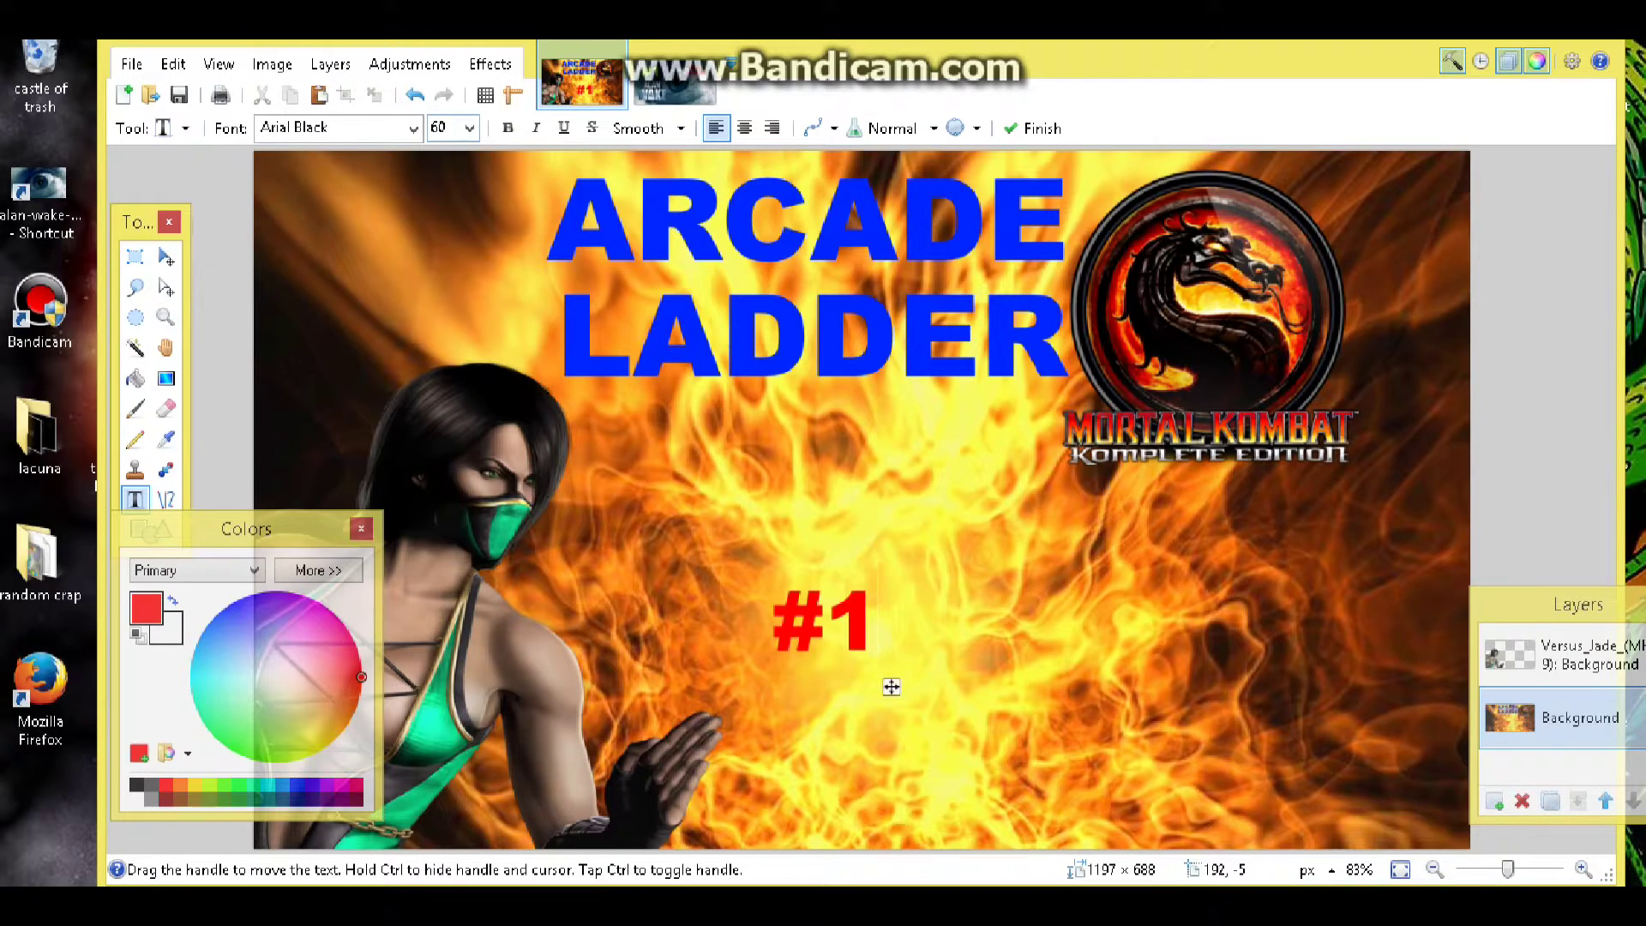
left_click(470, 127)
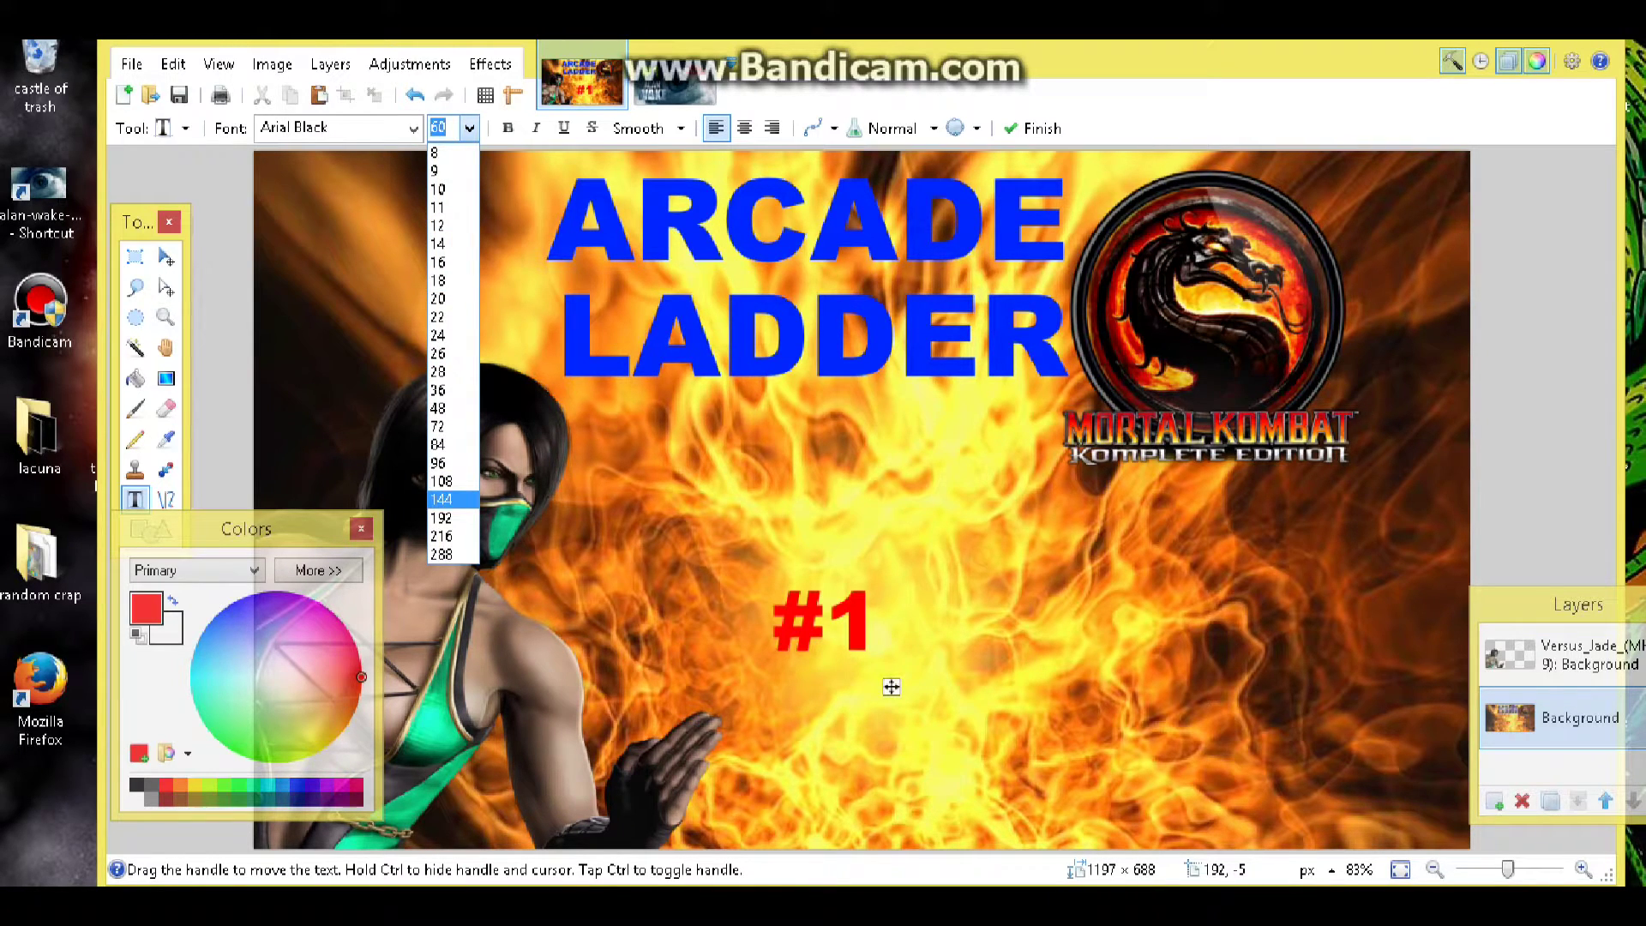
left_click(451, 499)
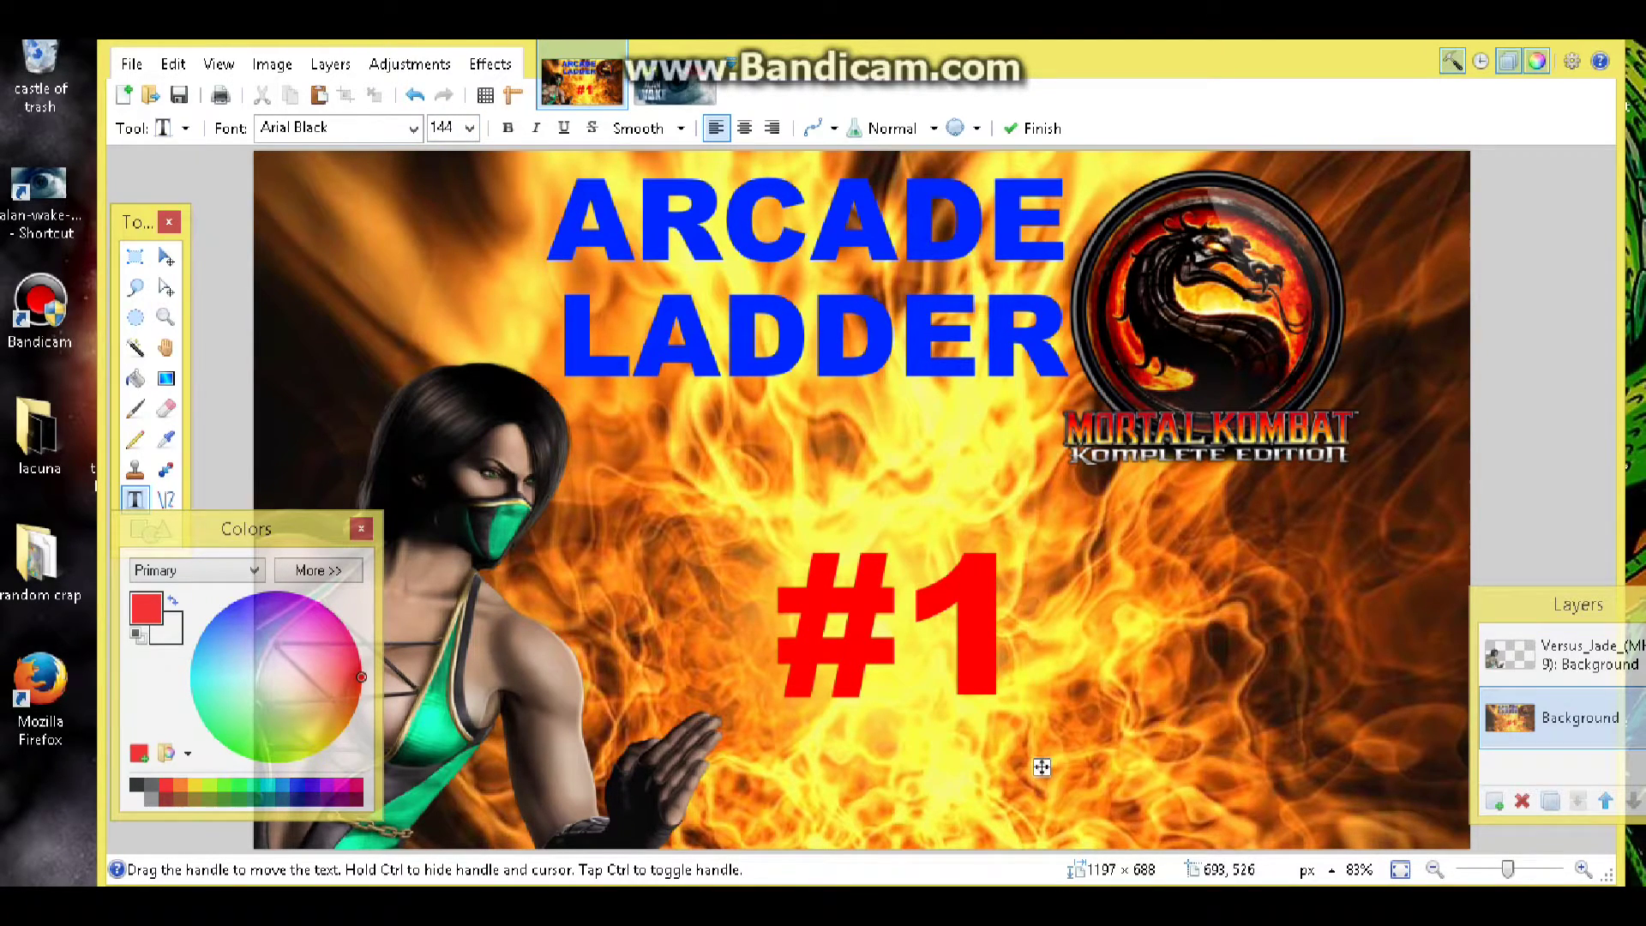
left_click_drag(1042, 768, 1026, 743)
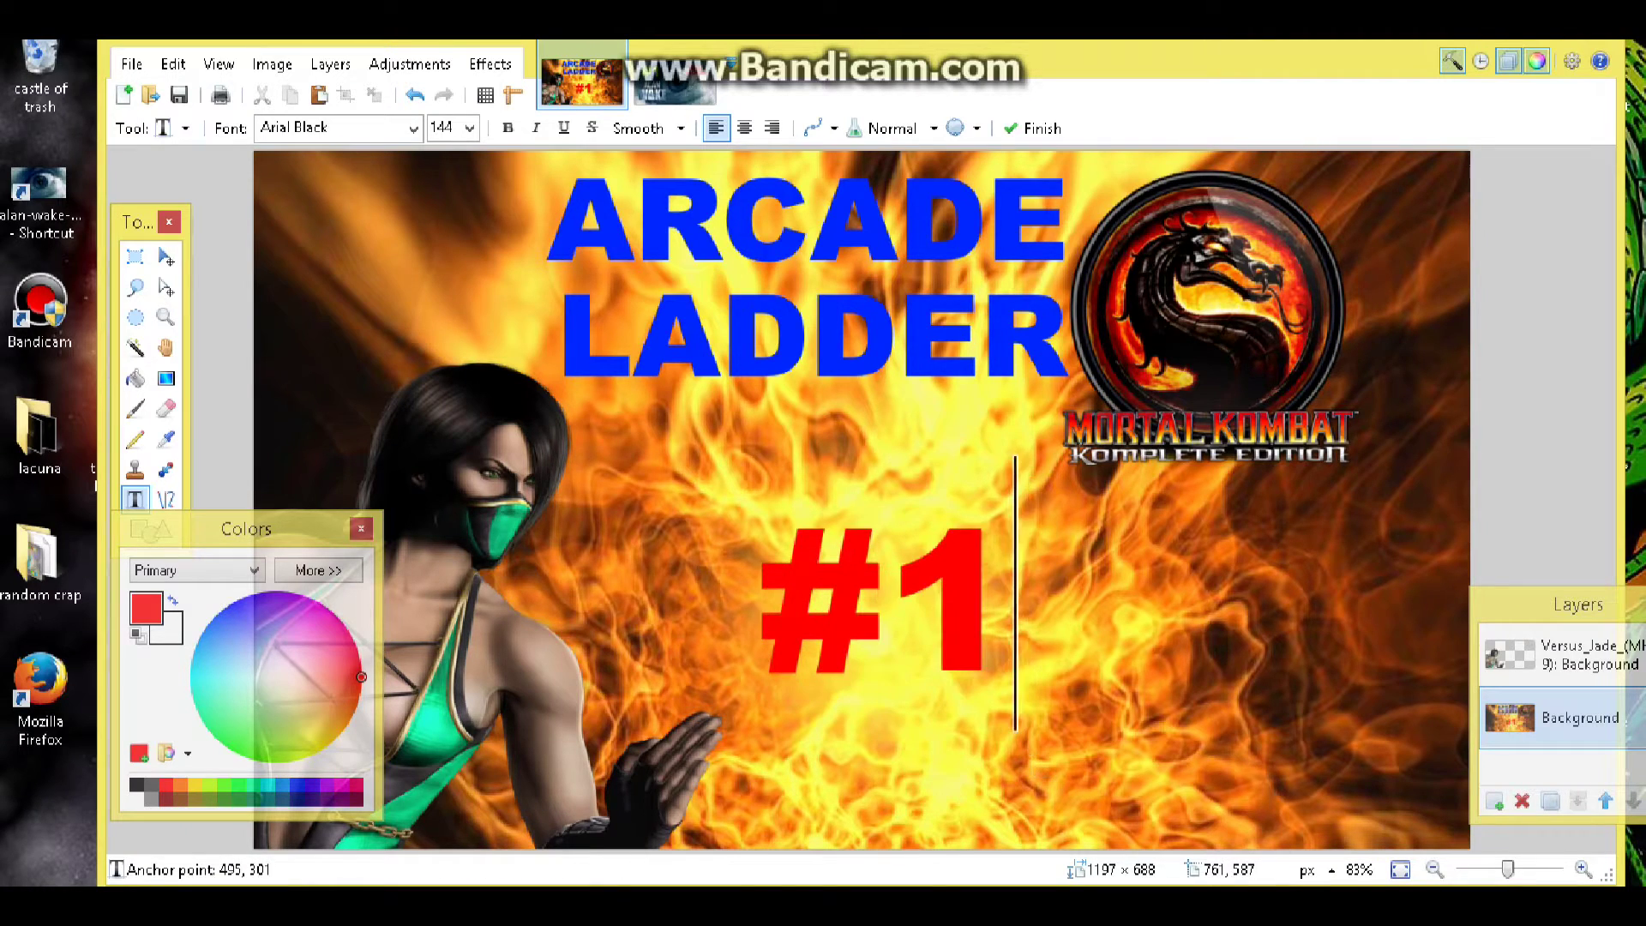
left_click(1034, 128)
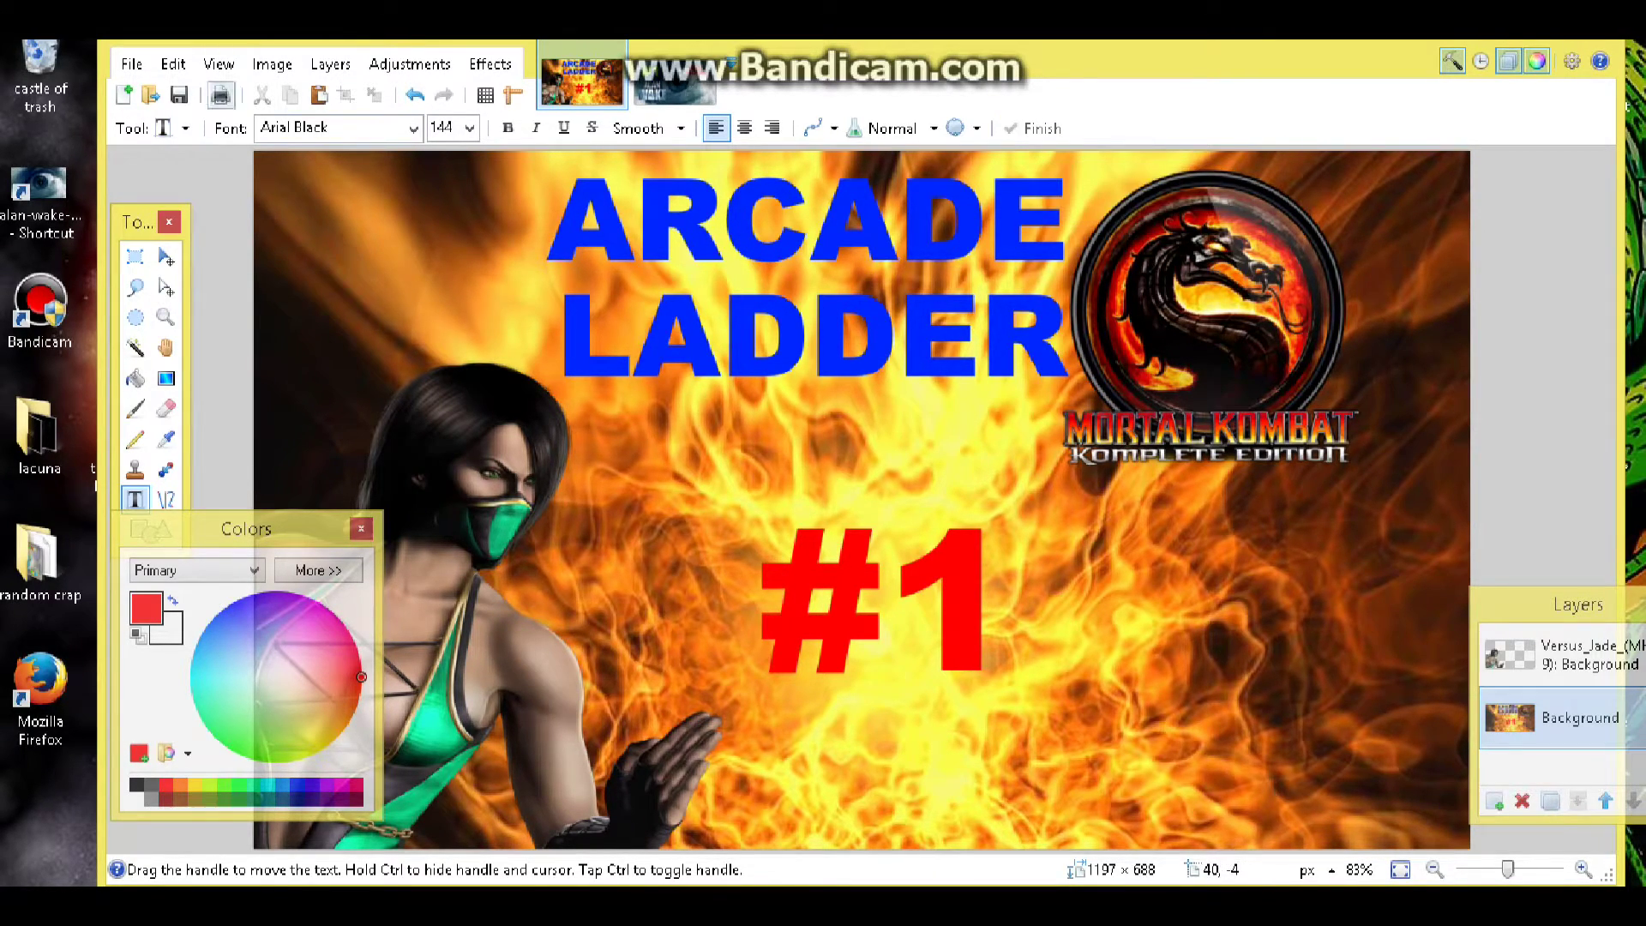
Save the Arcade Ladder picture as a flattened JPEG named MK JADE in the noob folder, at quality 95.
left_click(131, 63)
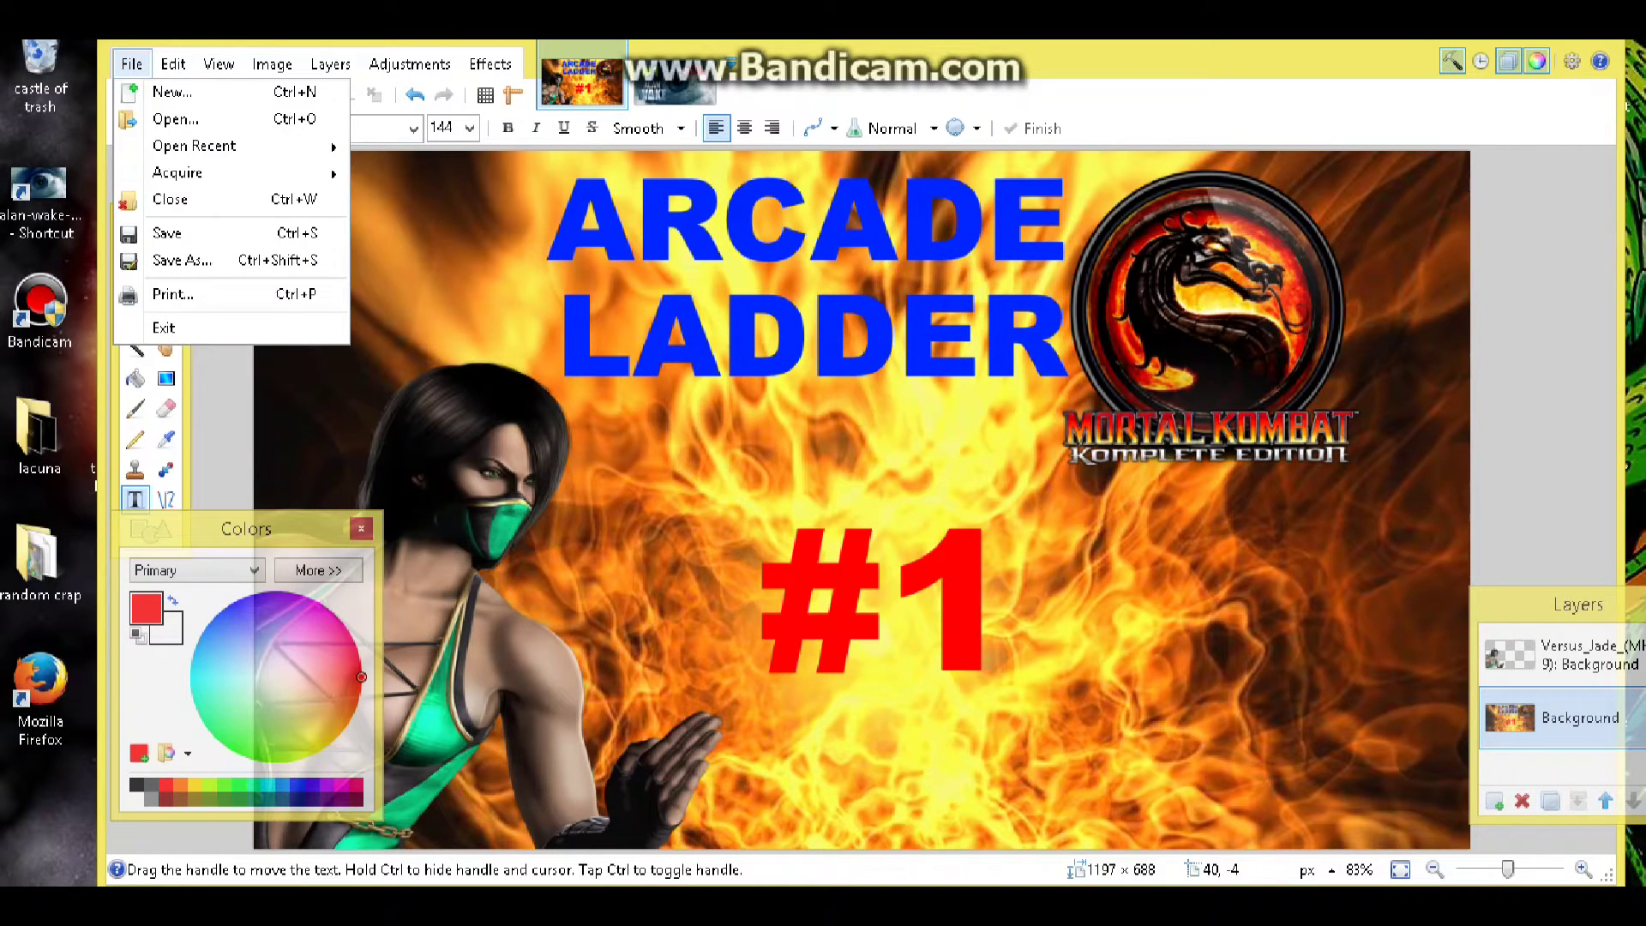
left_click(182, 259)
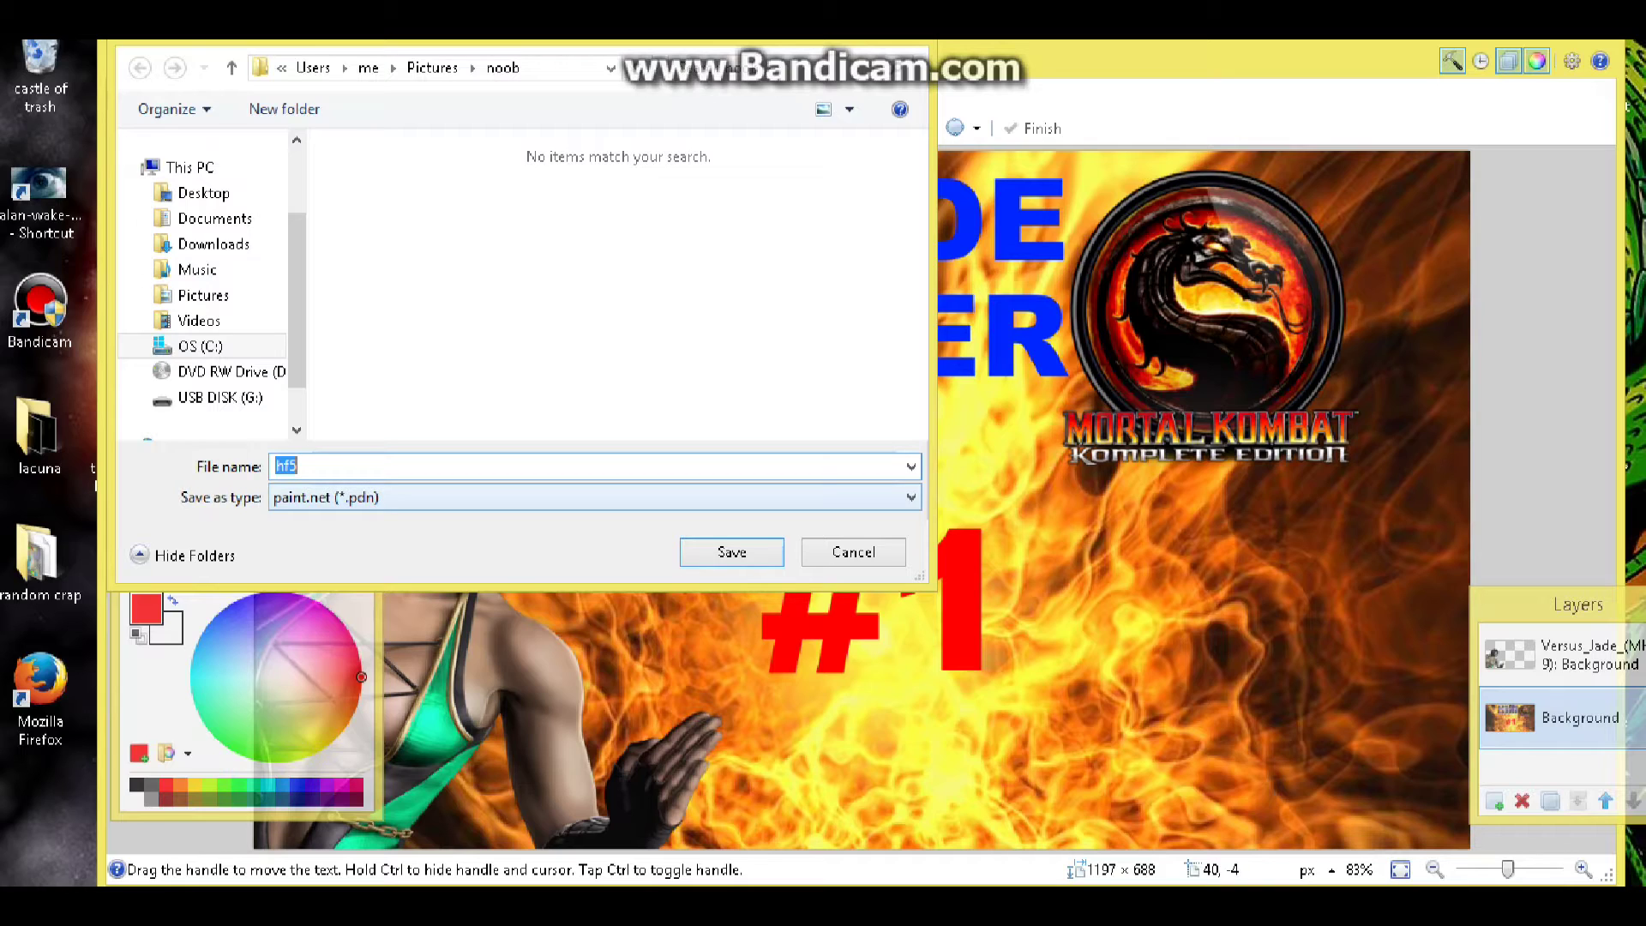
left_click(729, 497)
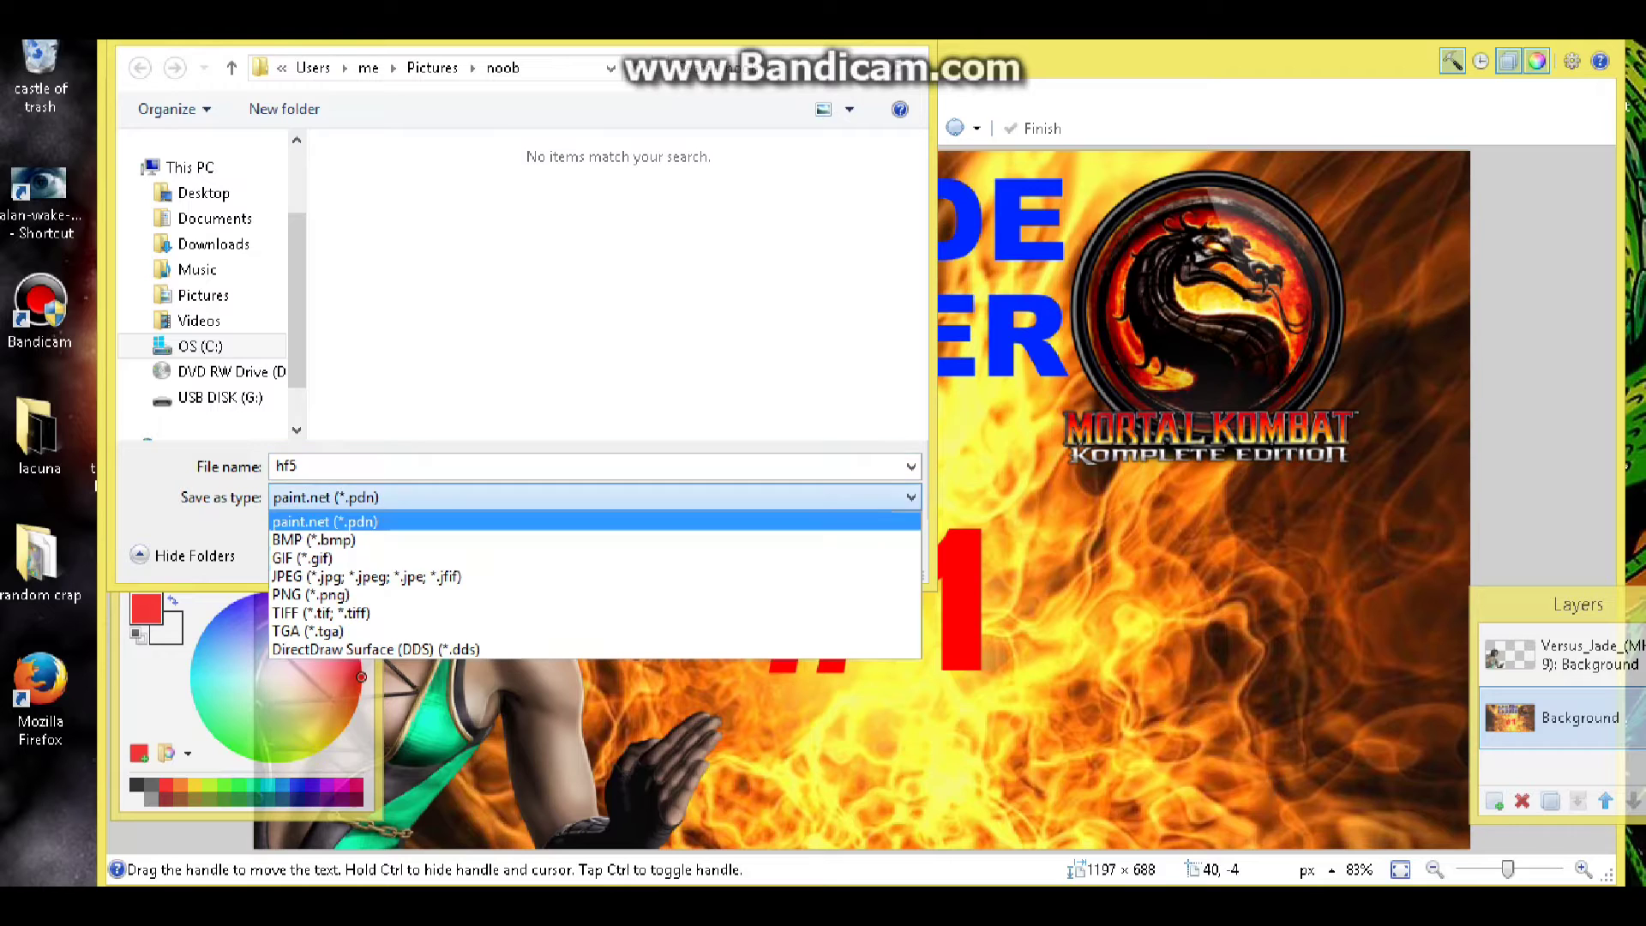
key("Down")
key("Return")
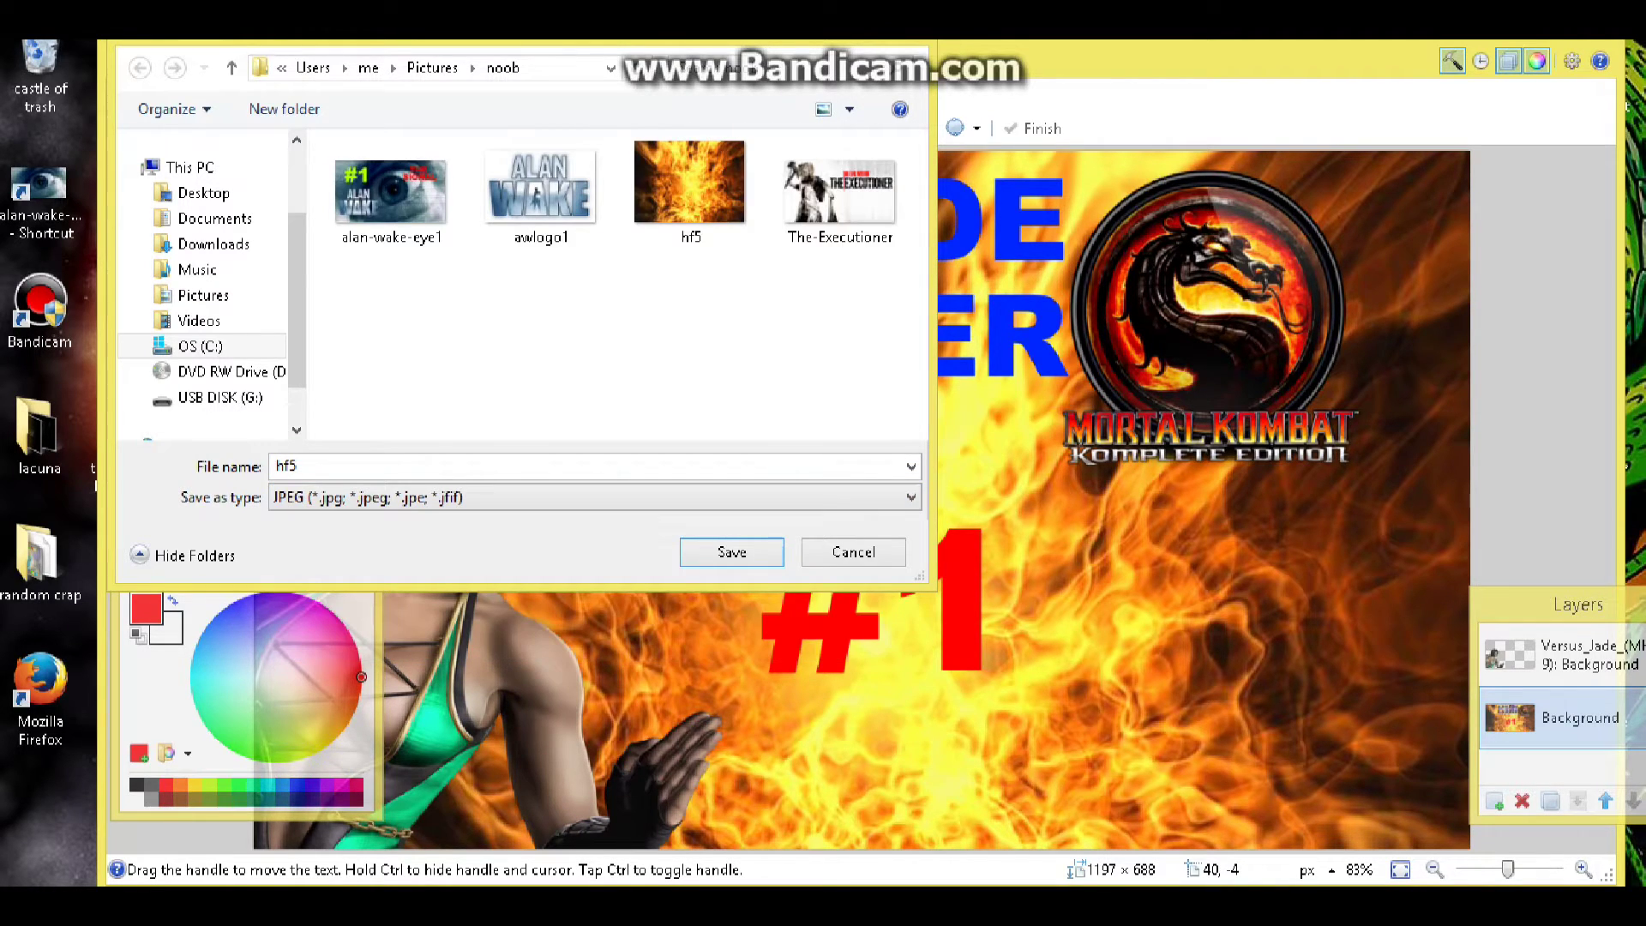
key("ctrl+a")
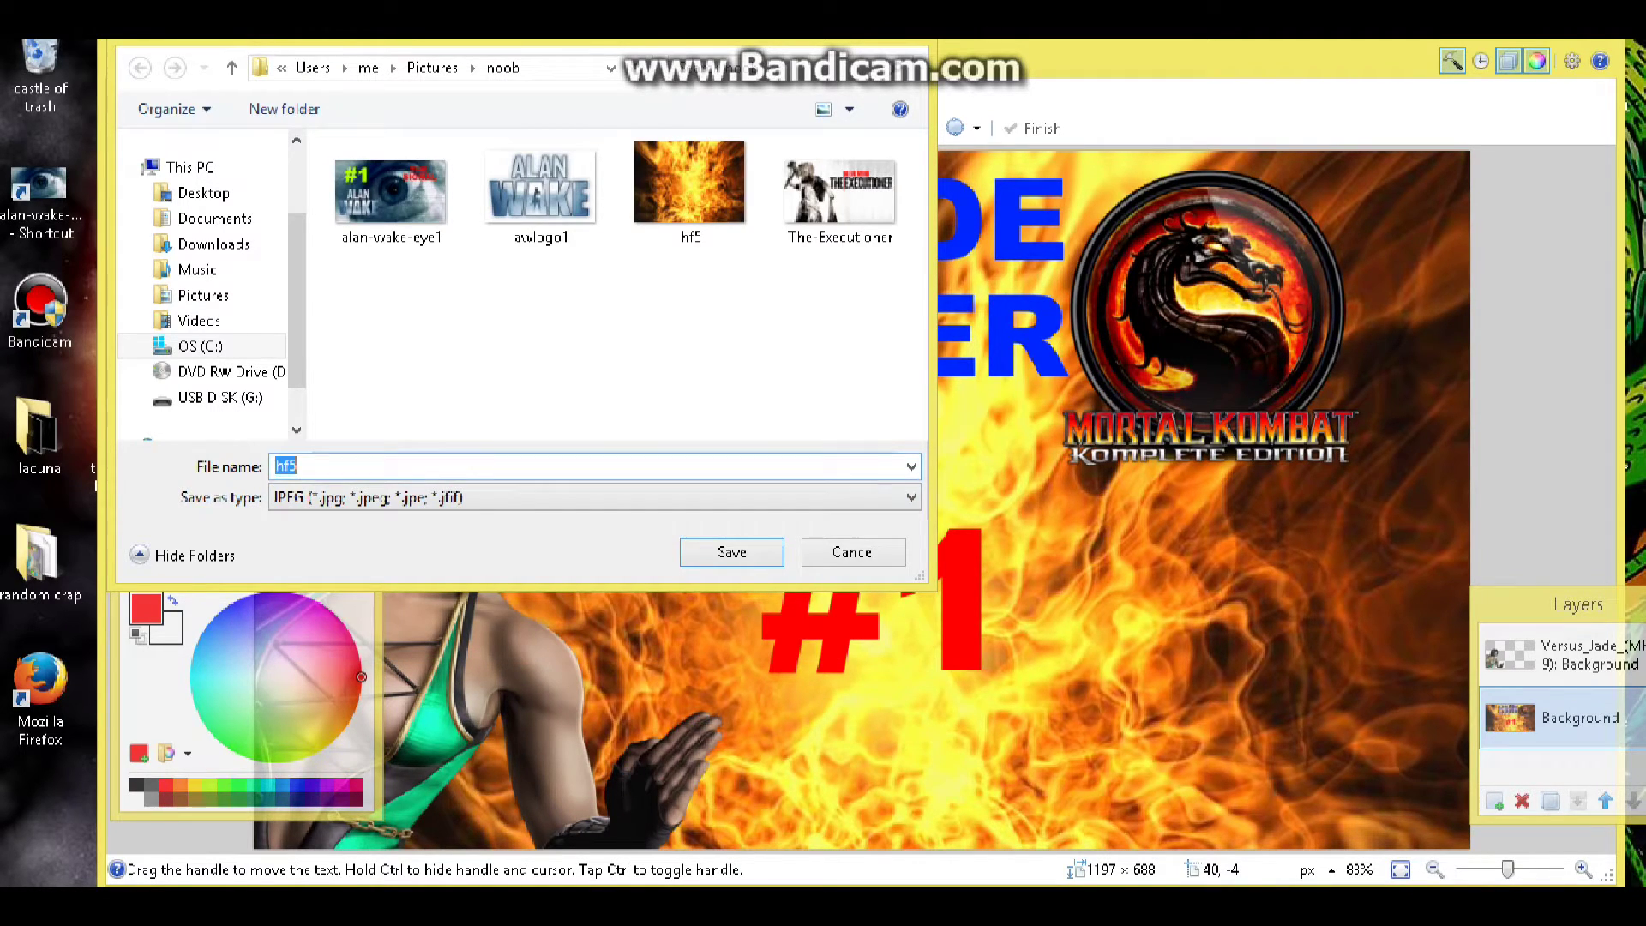
type("MK JADE")
key("Return")
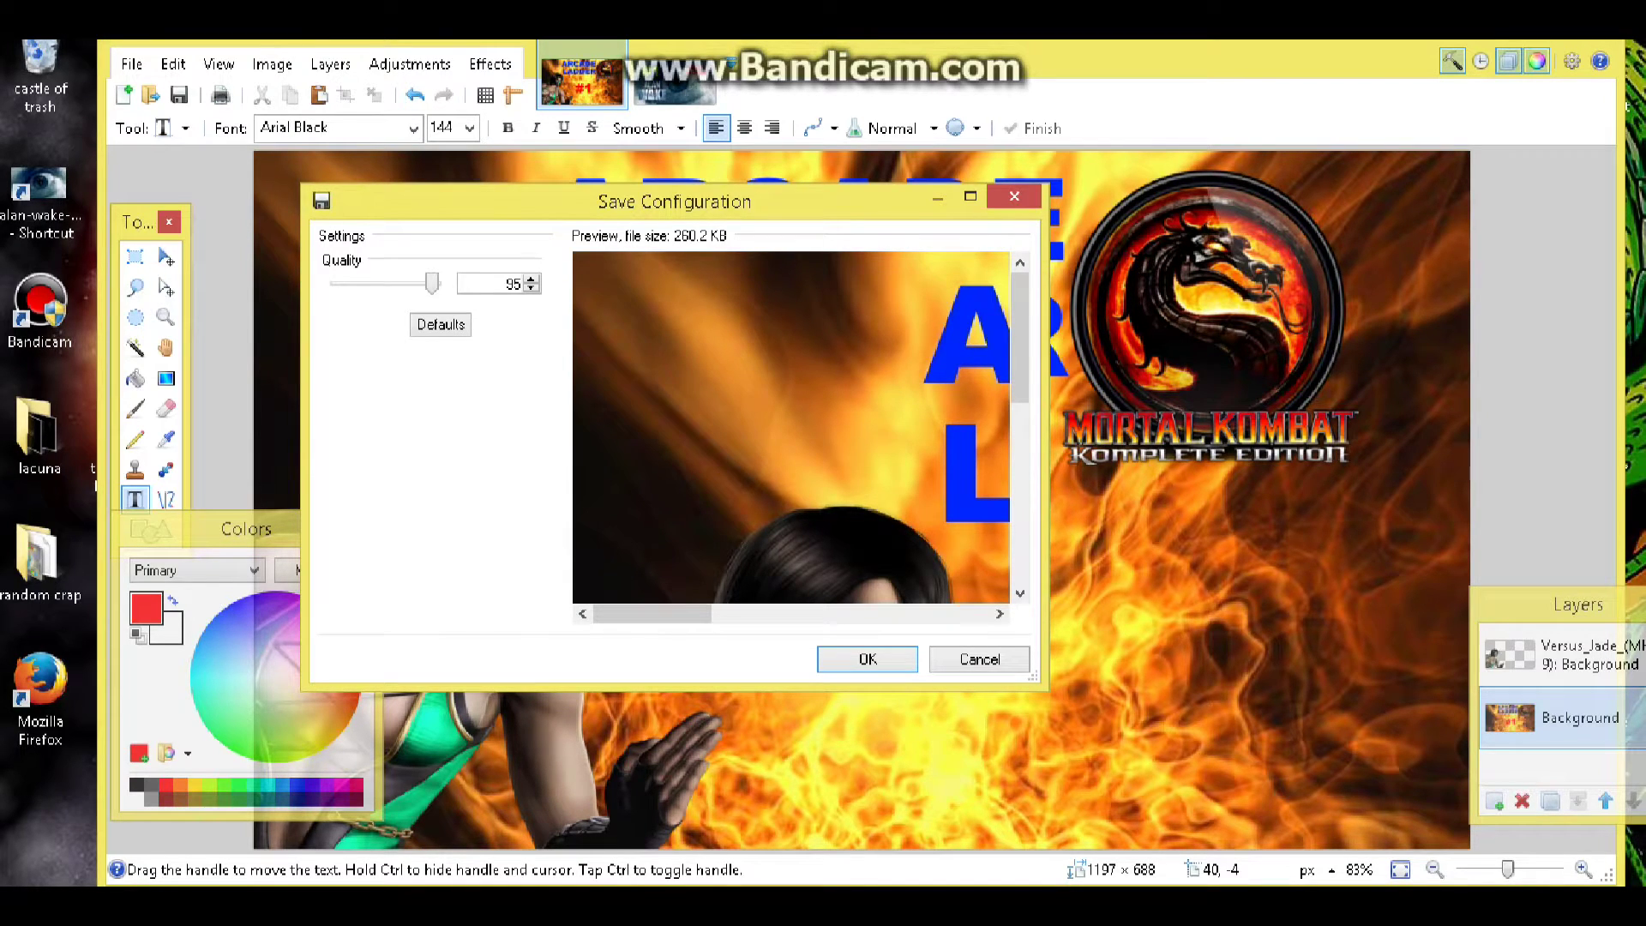
key("Return")
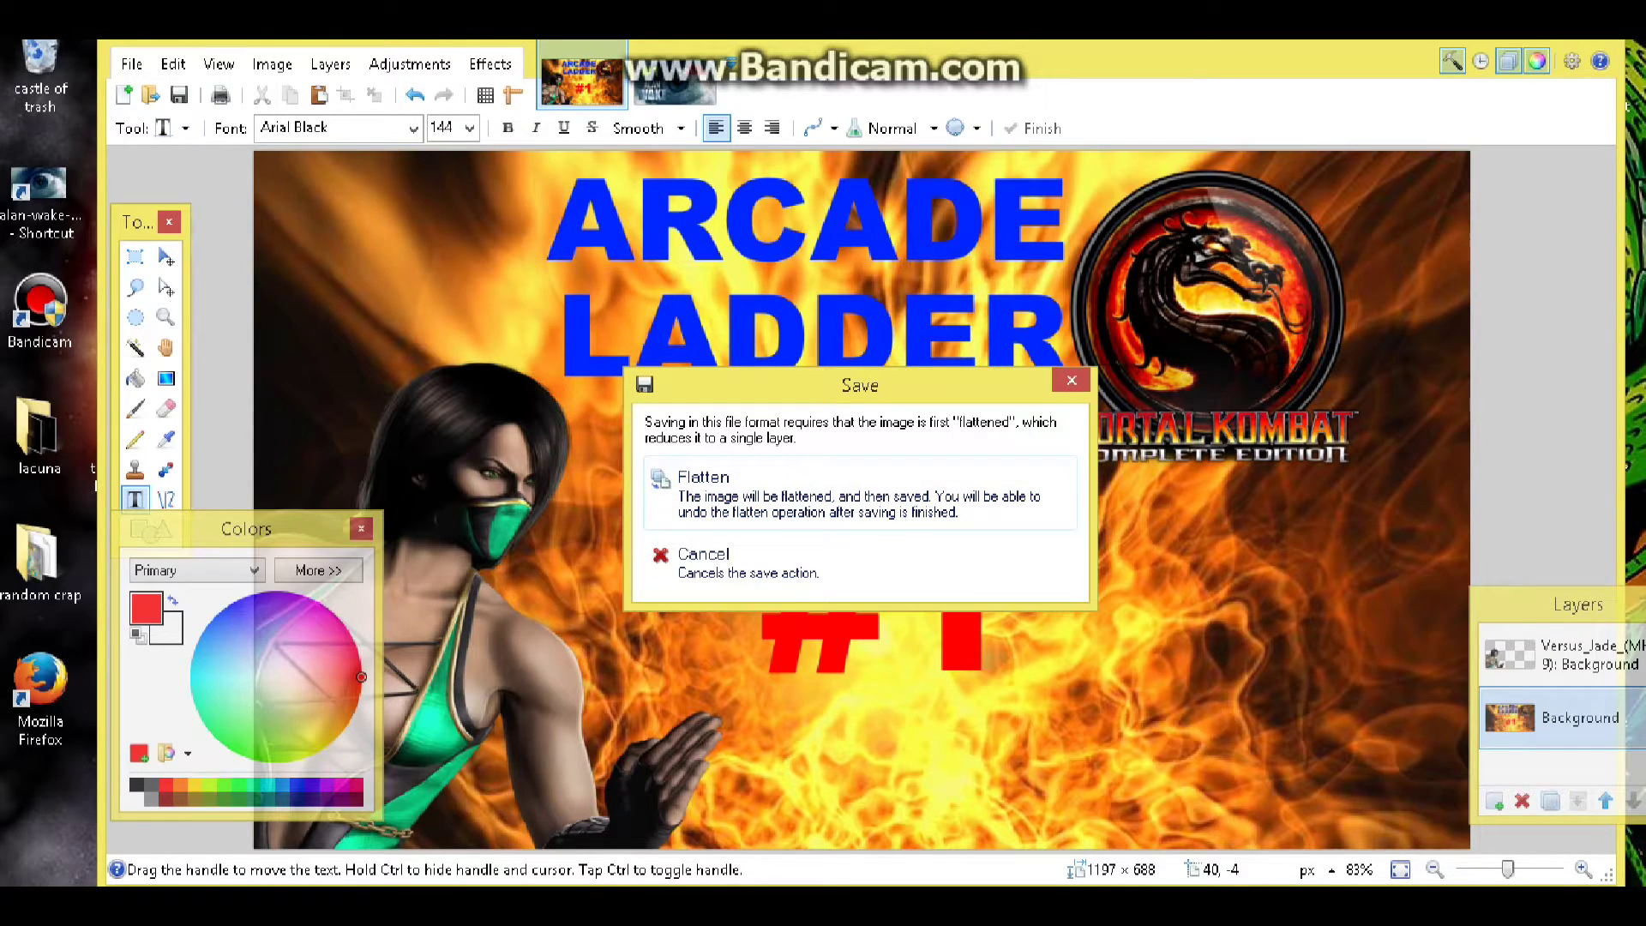
key("Return")
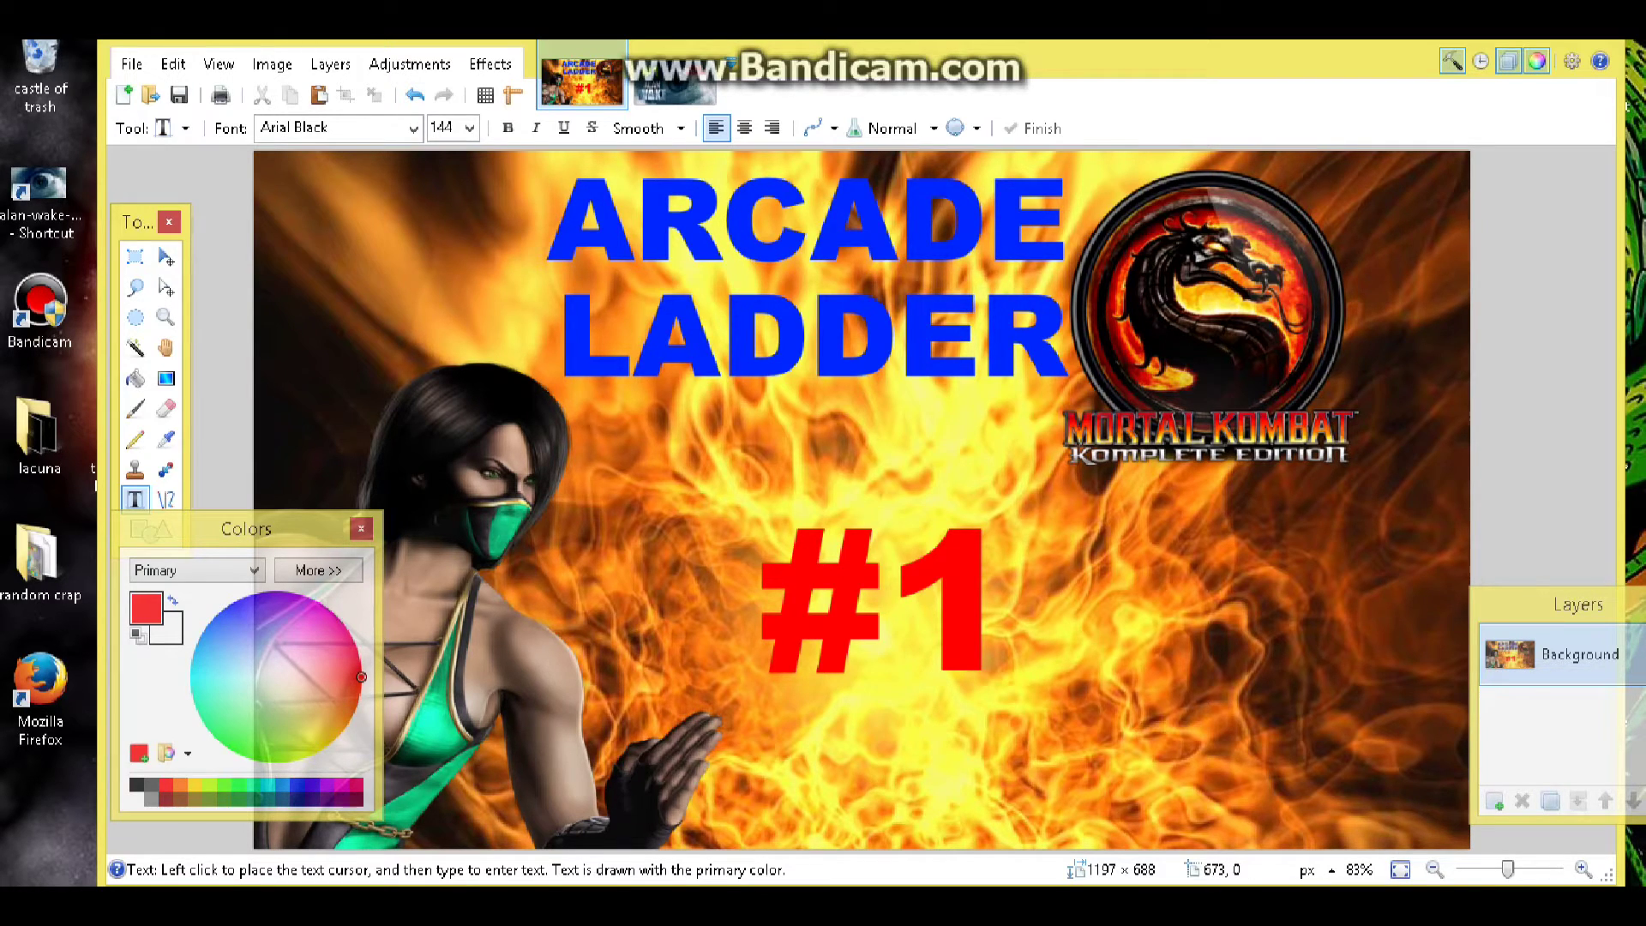
Return to the Alan Wake eye picture and move the Colors window off the canvas so it uncovers the logo.
left_click(674, 83)
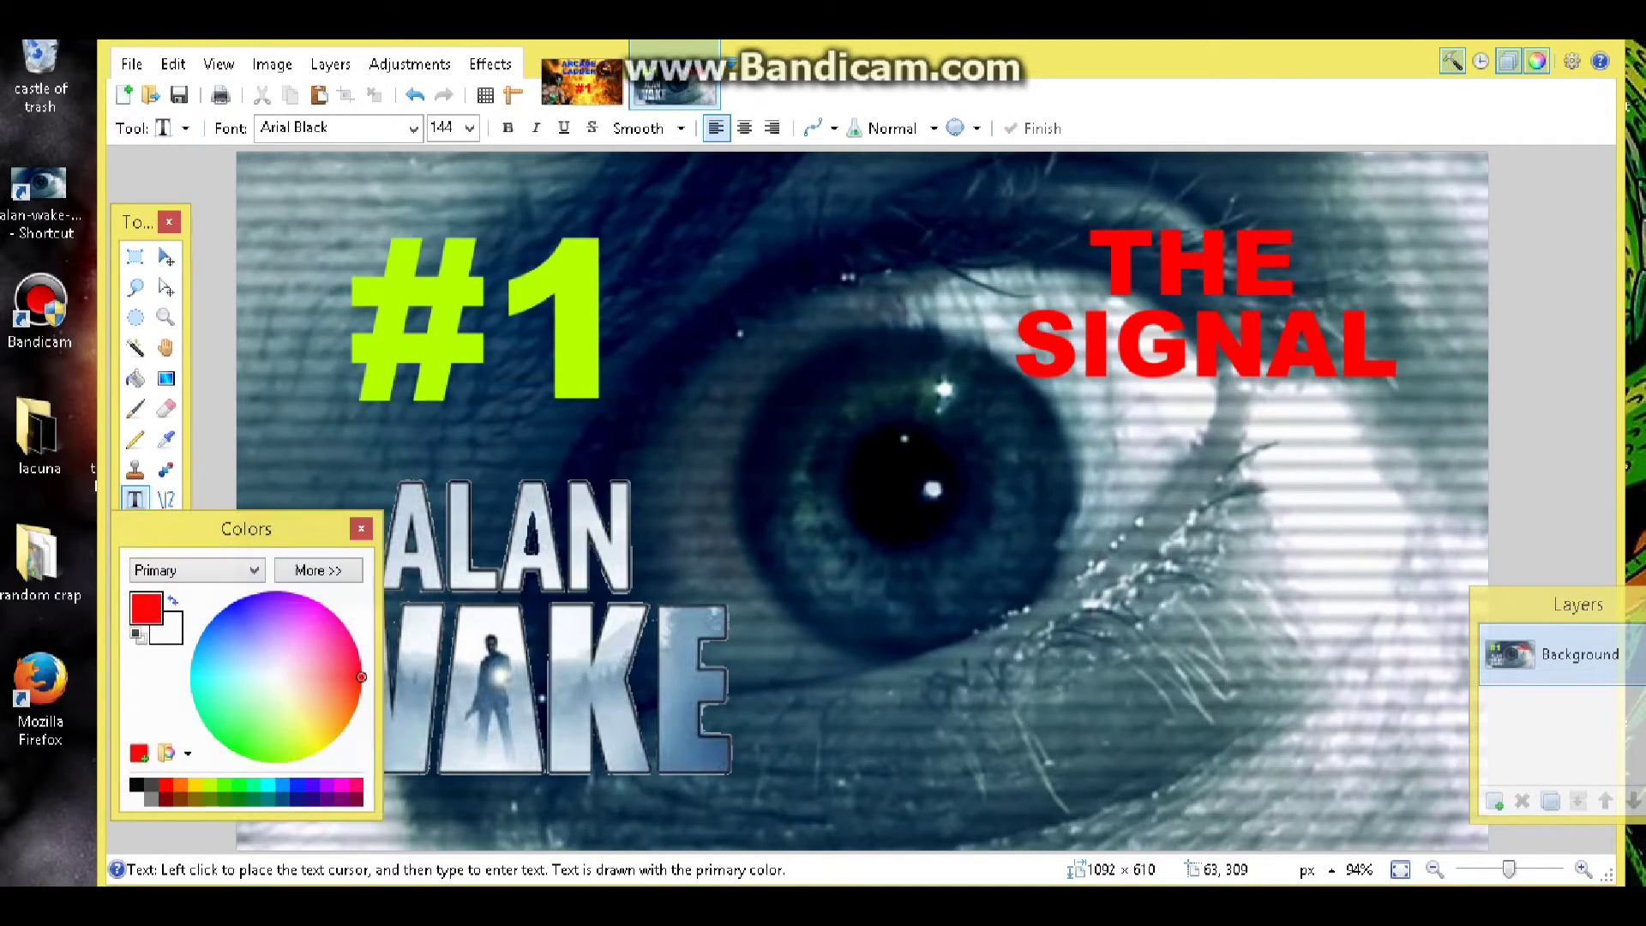
left_click_drag(291, 528, 4, 588)
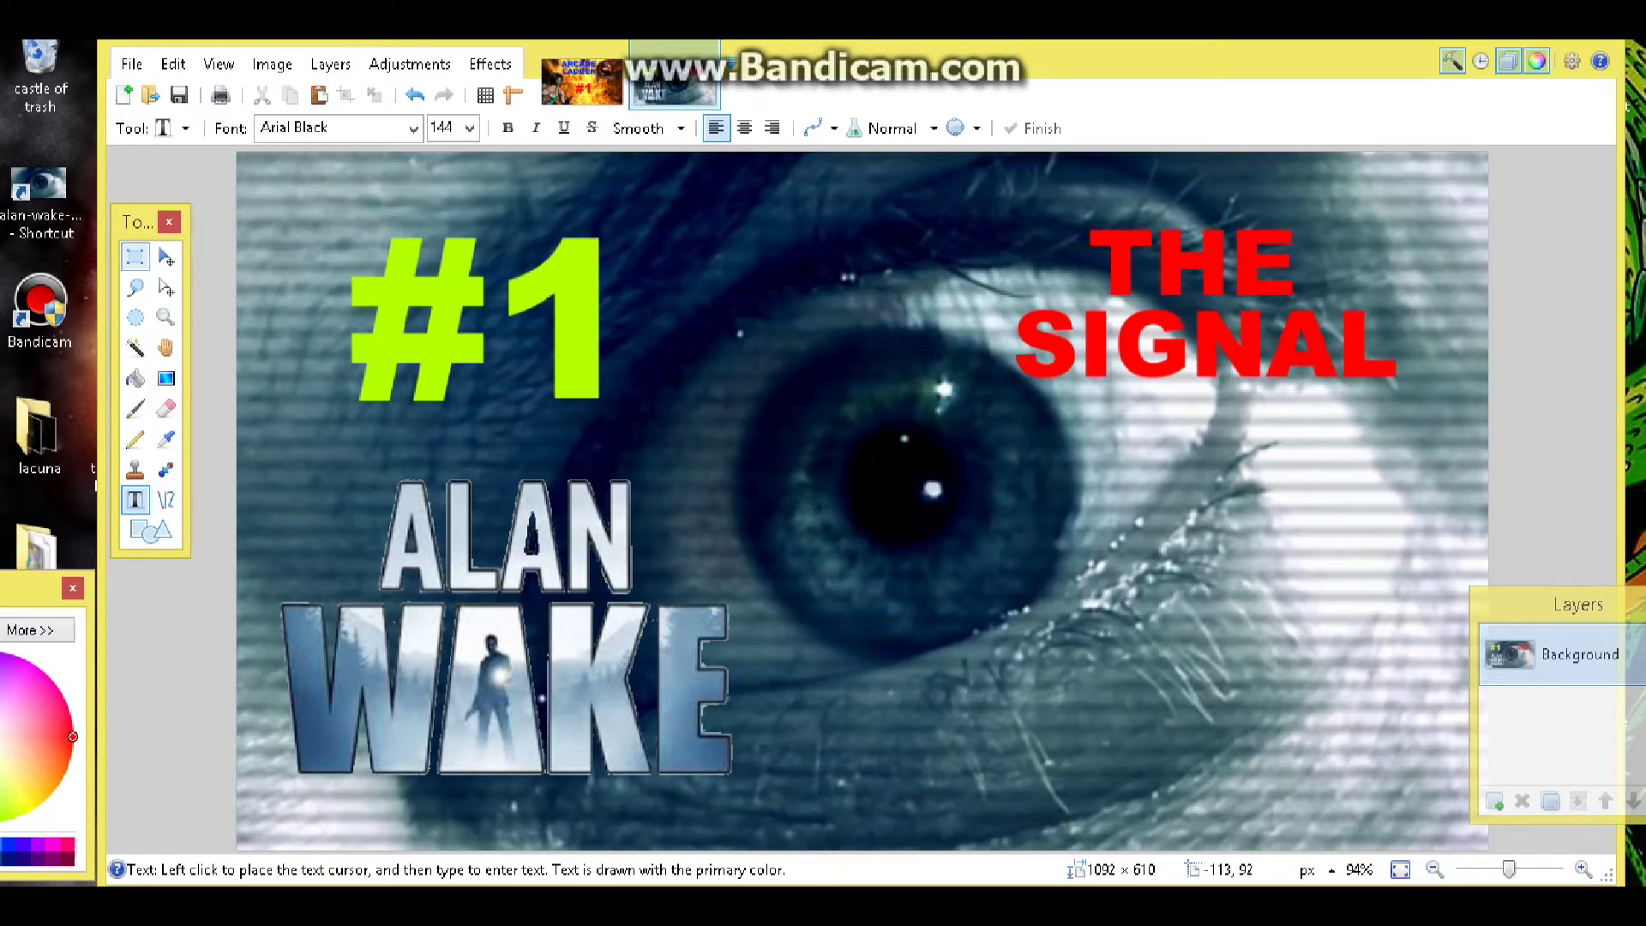
left_click(272, 64)
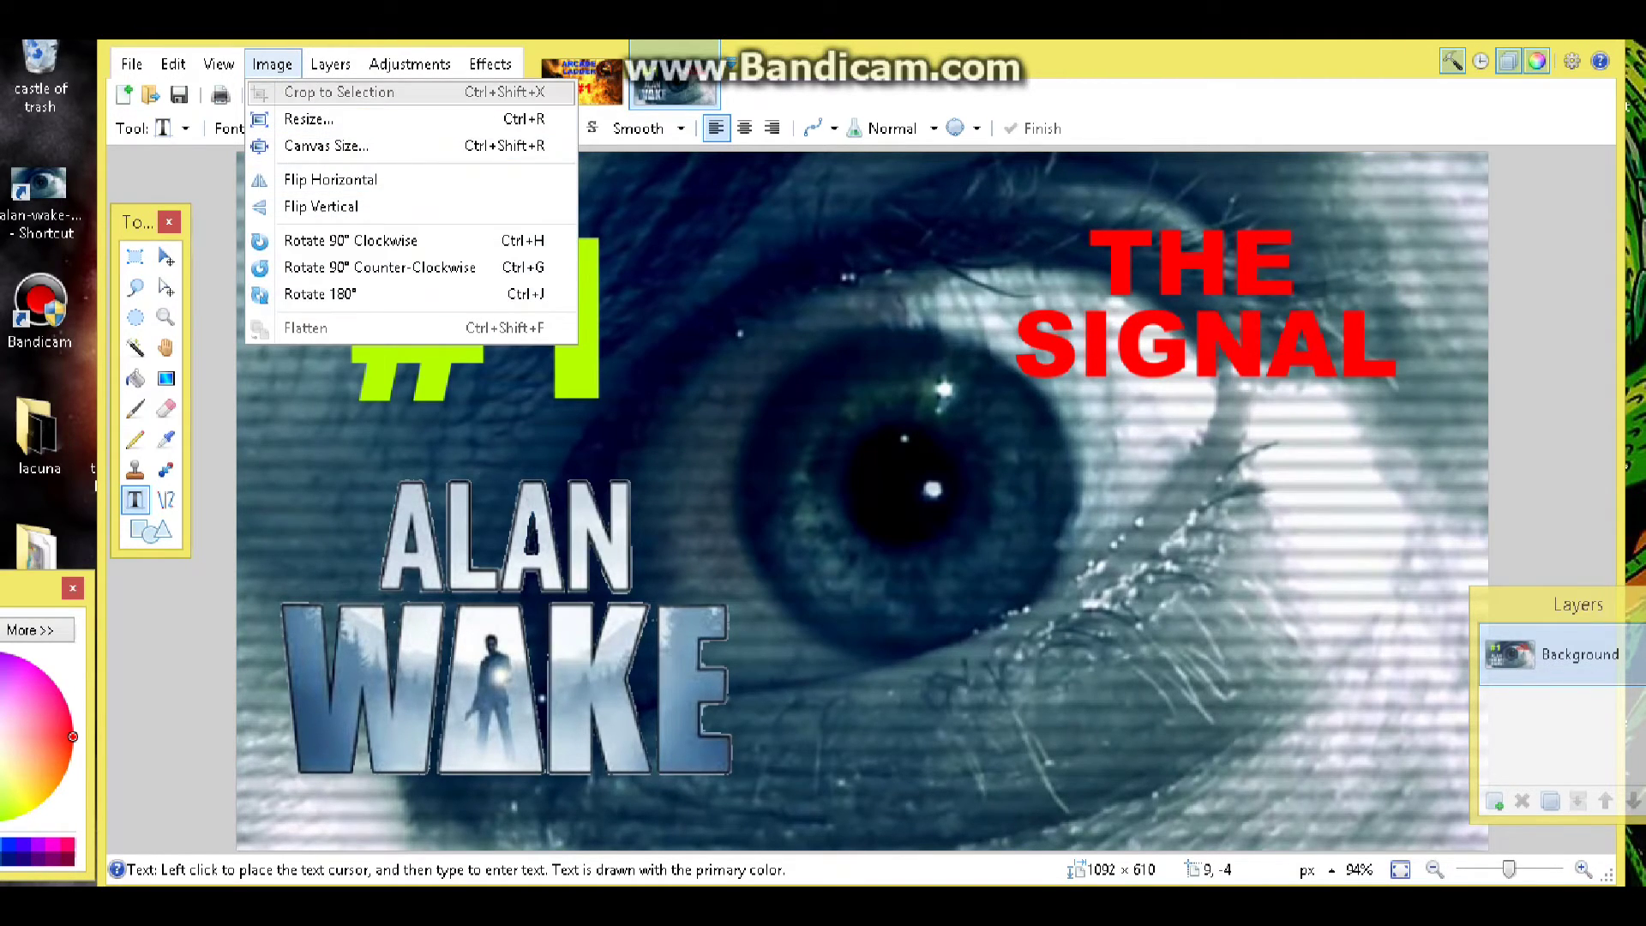
left_click(273, 66)
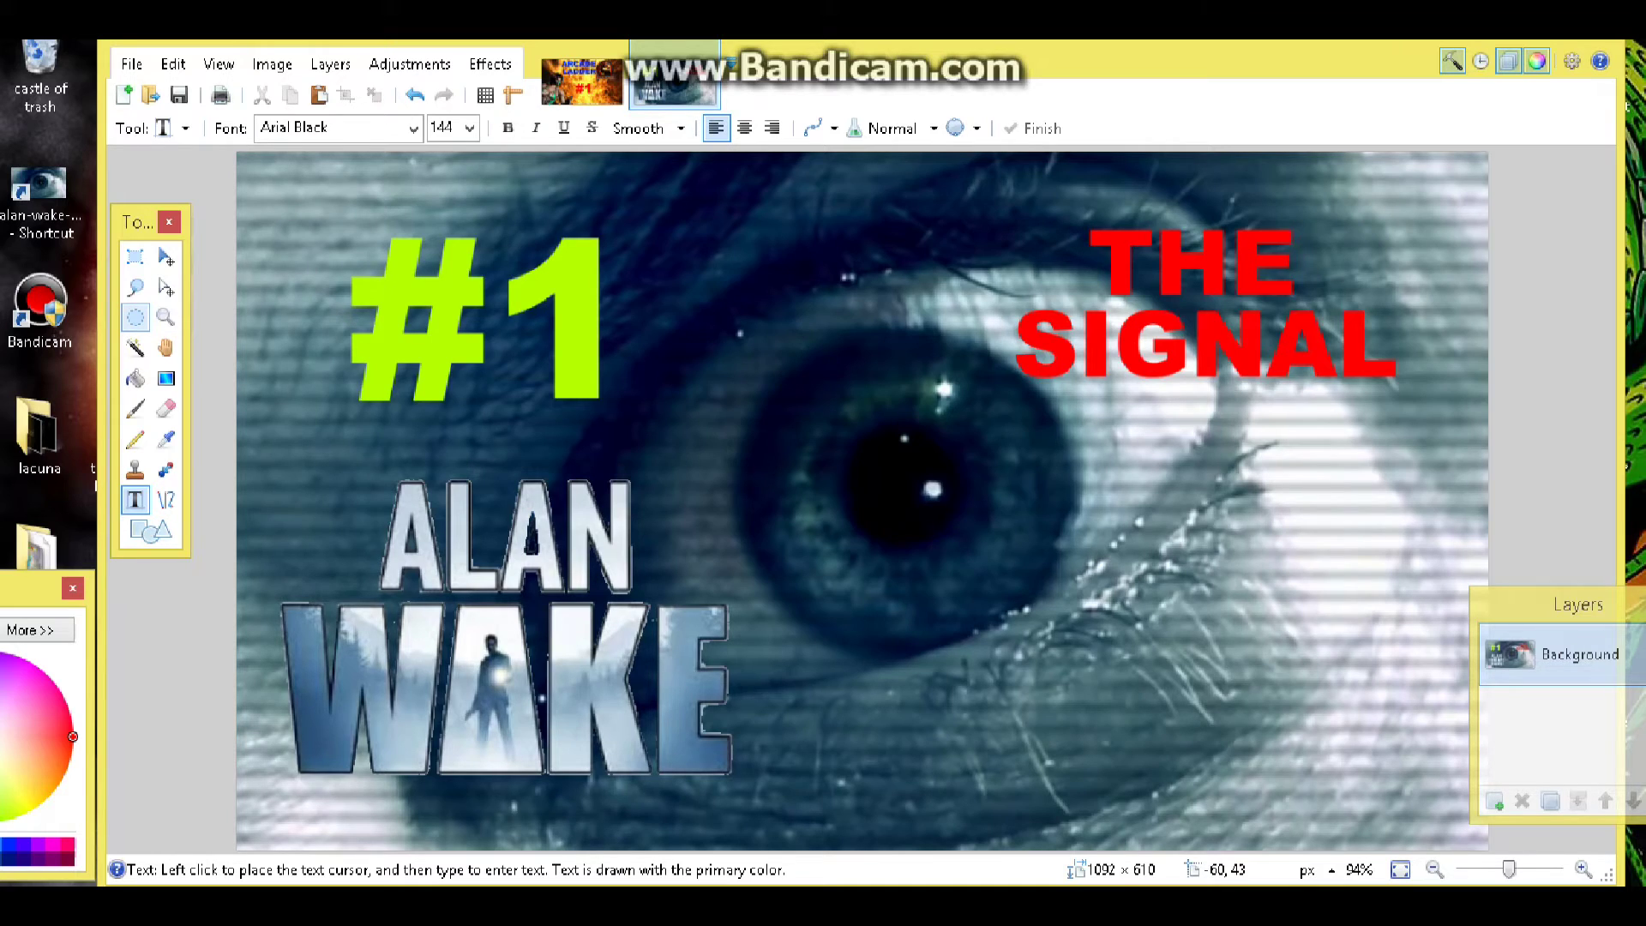